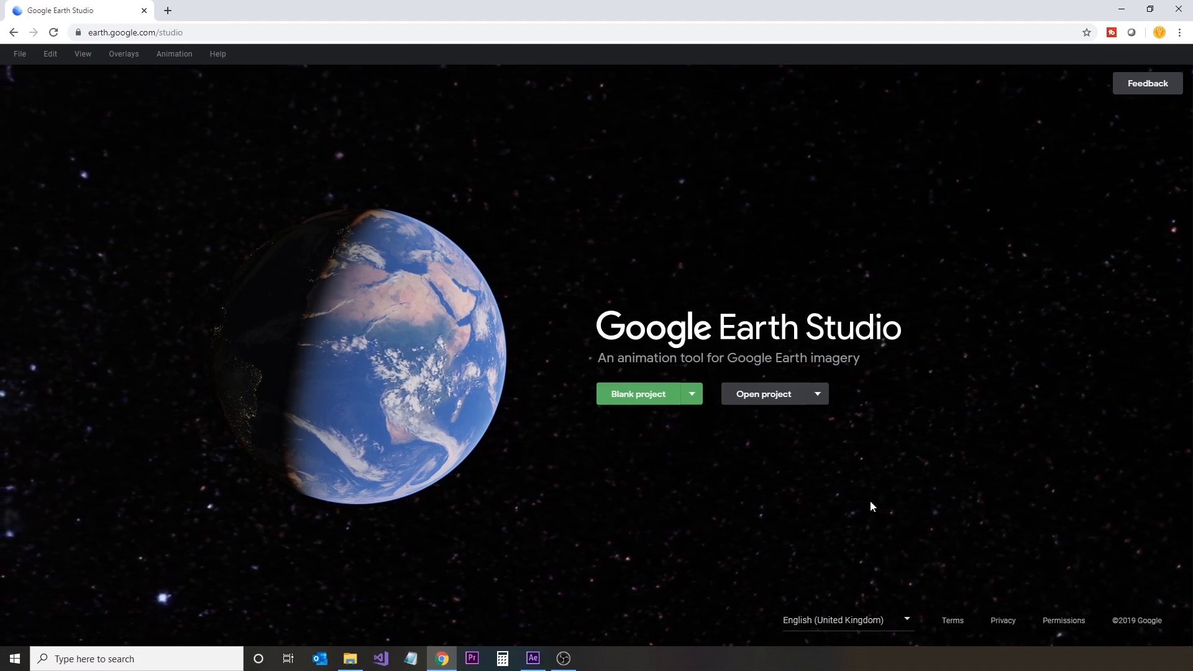
- Create a blank 1920 by 1080 project named "Paris 3D" with its 45-second duration expressed as timecode at 30 FPS
{"action": "left_click", "coordinate": [644, 400]}
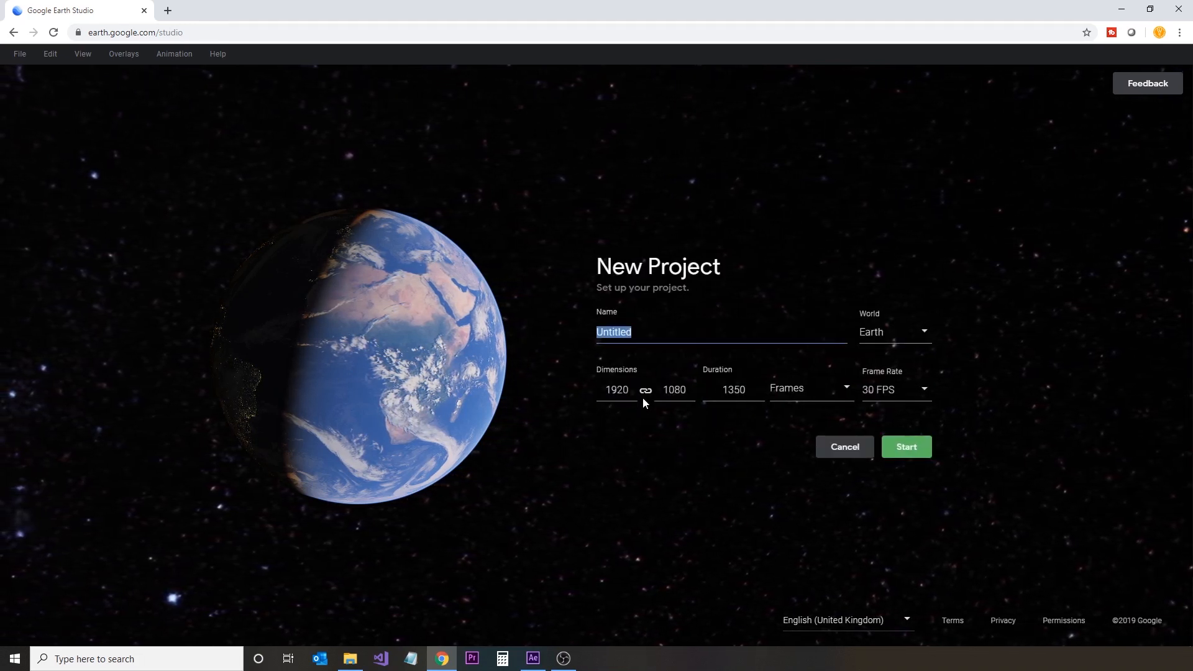
{"action": "type", "text": "Paris "}
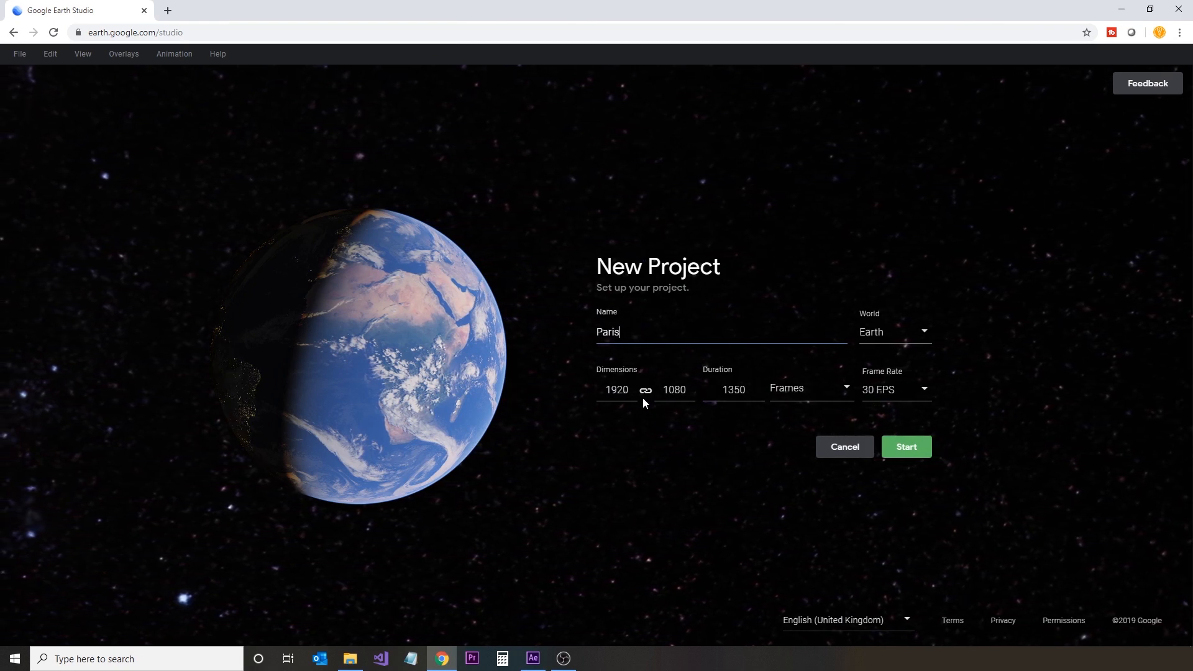
{"action": "type", "text": "3D"}
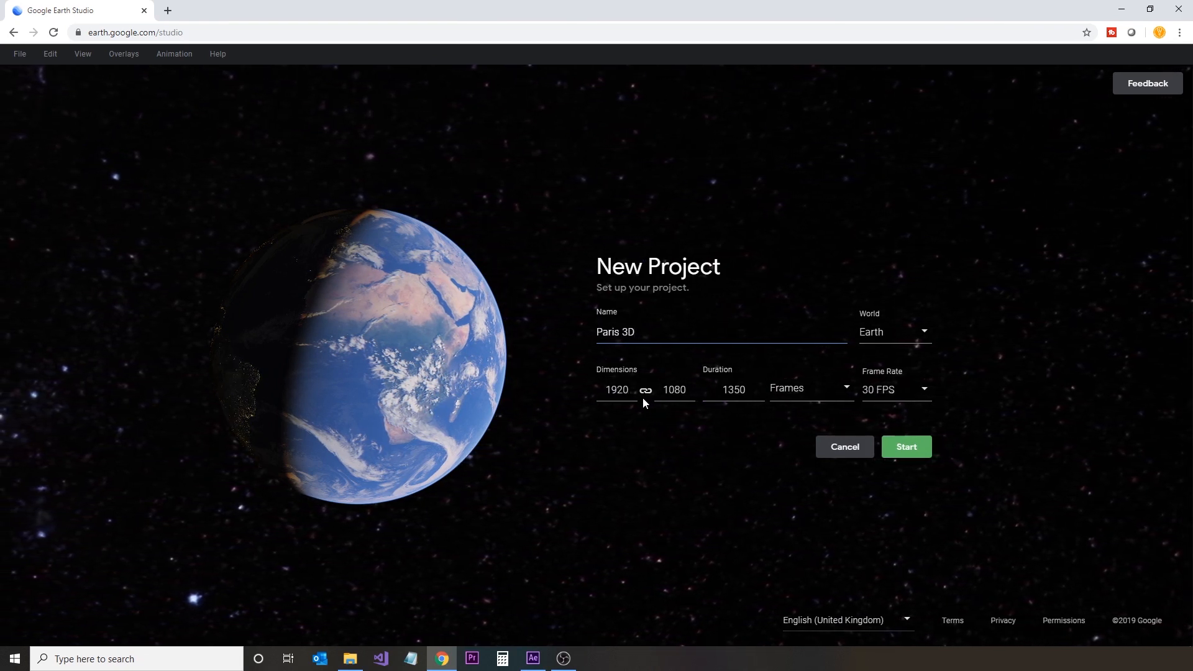
{"action": "left_click", "coordinate": [808, 390]}
{"action": "left_click", "coordinate": [791, 442]}
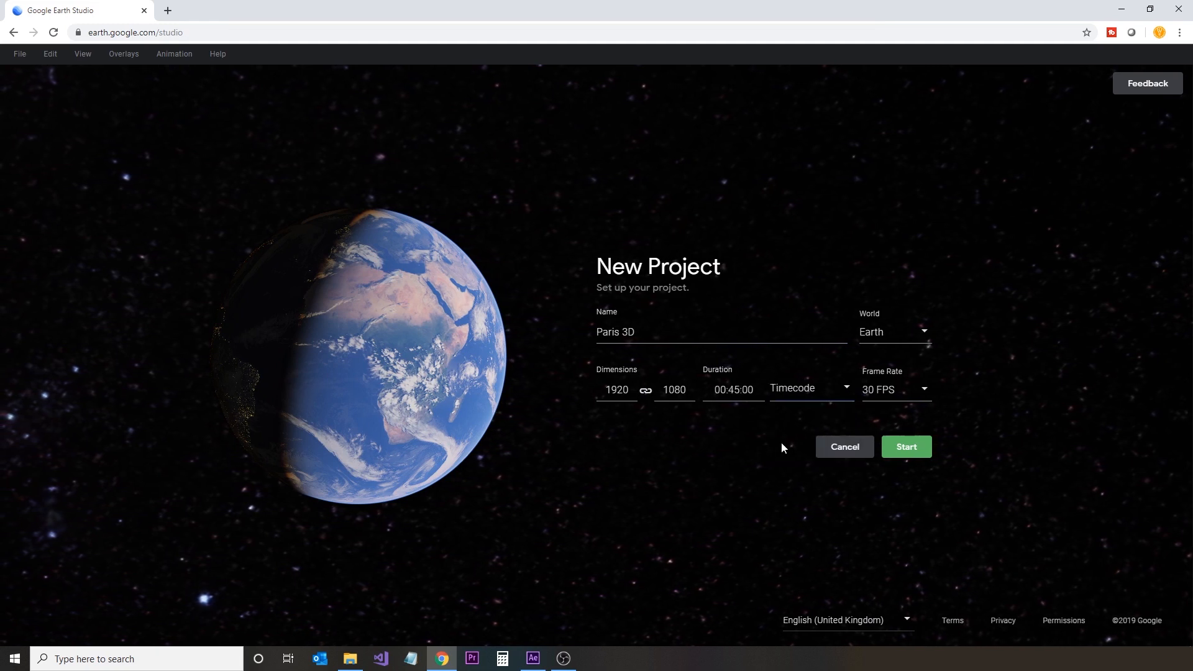
{"action": "left_click", "coordinate": [904, 453]}
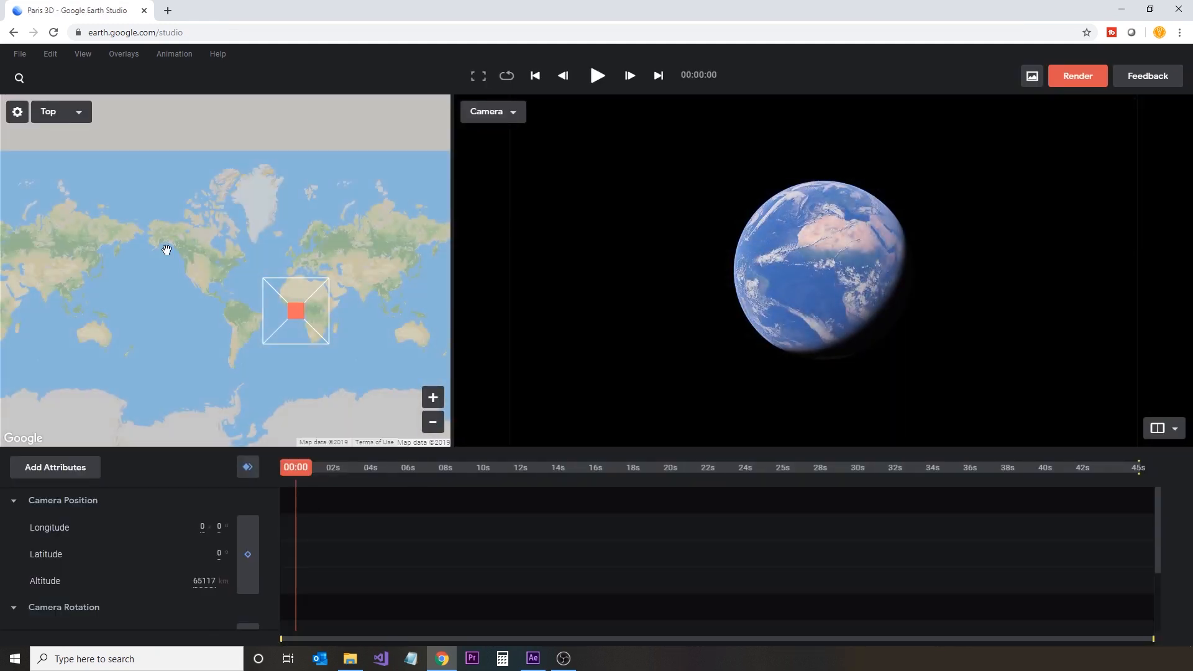
- Go to the Arc de Triomphe in Paris and frame it with a tilted close camera view at about 224 m altitude
{"action": "left_click", "coordinate": [64, 77]}
{"action": "type", "text": "arc"}
{"action": "left_click", "coordinate": [77, 99]}
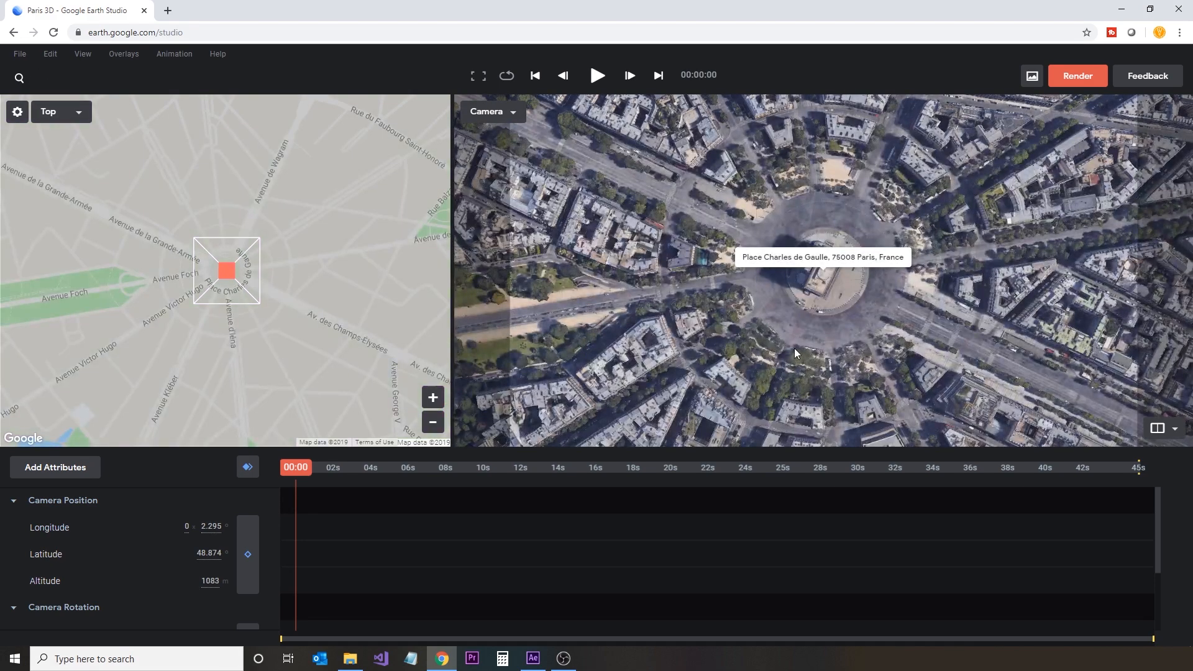
{"action": "middle_click_drag", "start_coordinate": [794, 346], "coordinate": [794, 241]}
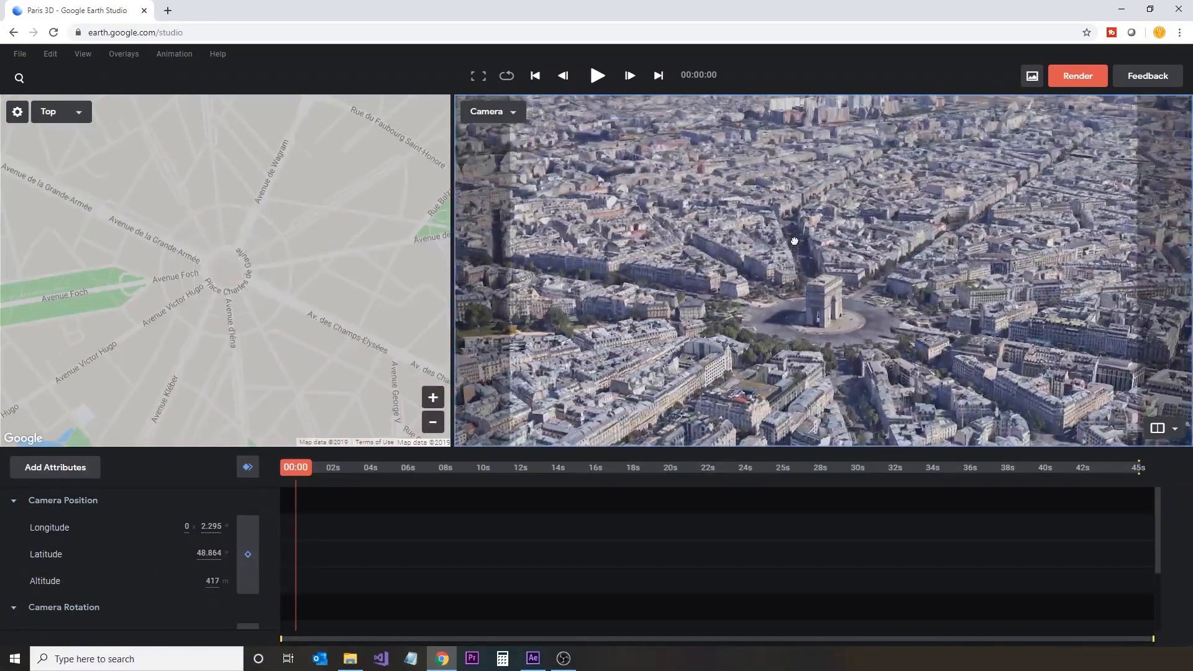
{"action": "scroll", "coordinate": [802, 287], "scroll_direction": "up", "scroll_amount": 3}
{"action": "scroll", "coordinate": [819, 310], "scroll_direction": "up", "scroll_amount": 5}
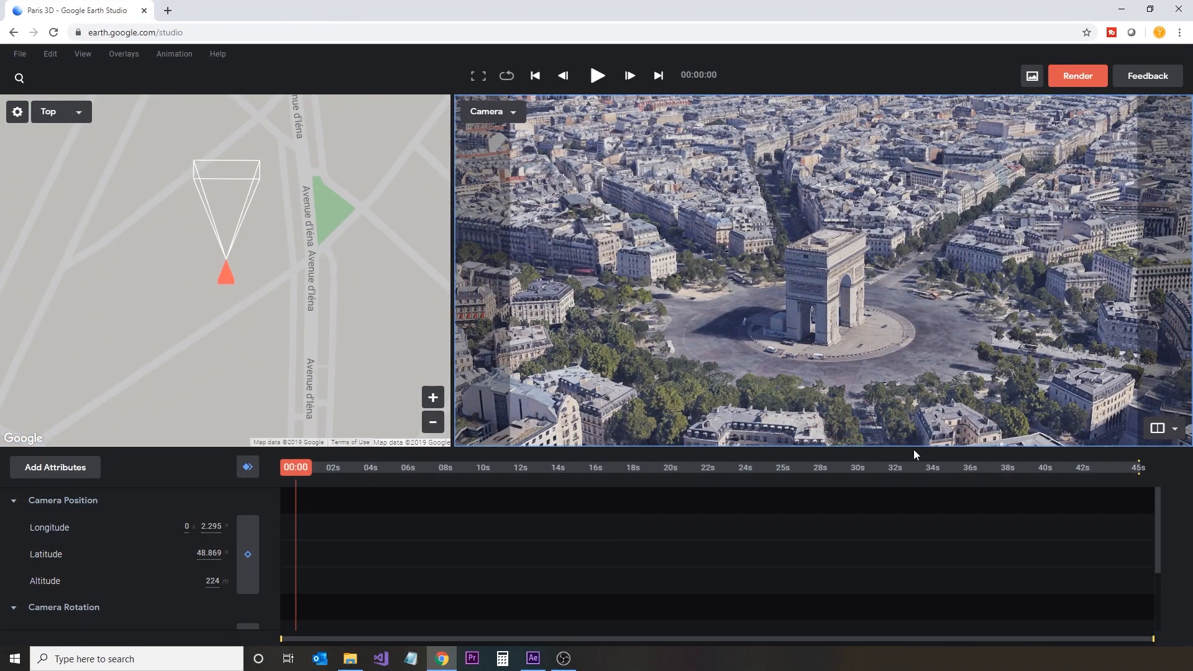
- Keyframe all camera attributes at 00:00 and set the Arc de Triomphe as the camera target
{"action": "left_click", "coordinate": [247, 468]}
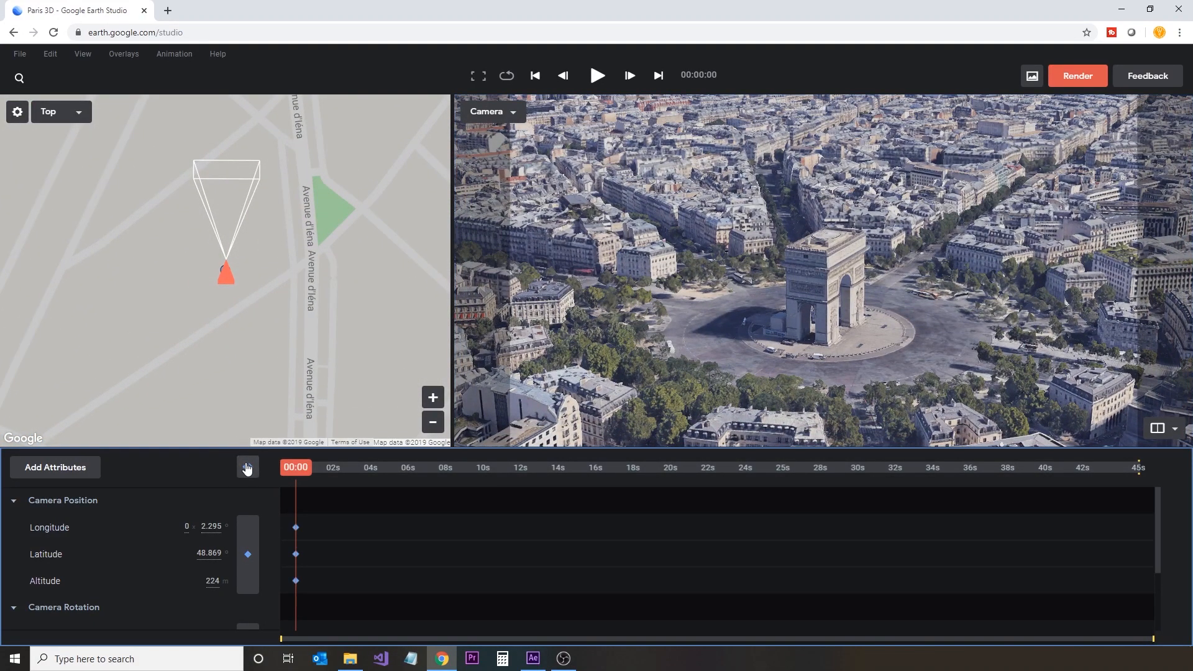
{"action": "right_click", "coordinate": [837, 321]}
{"action": "left_click", "coordinate": [850, 339]}
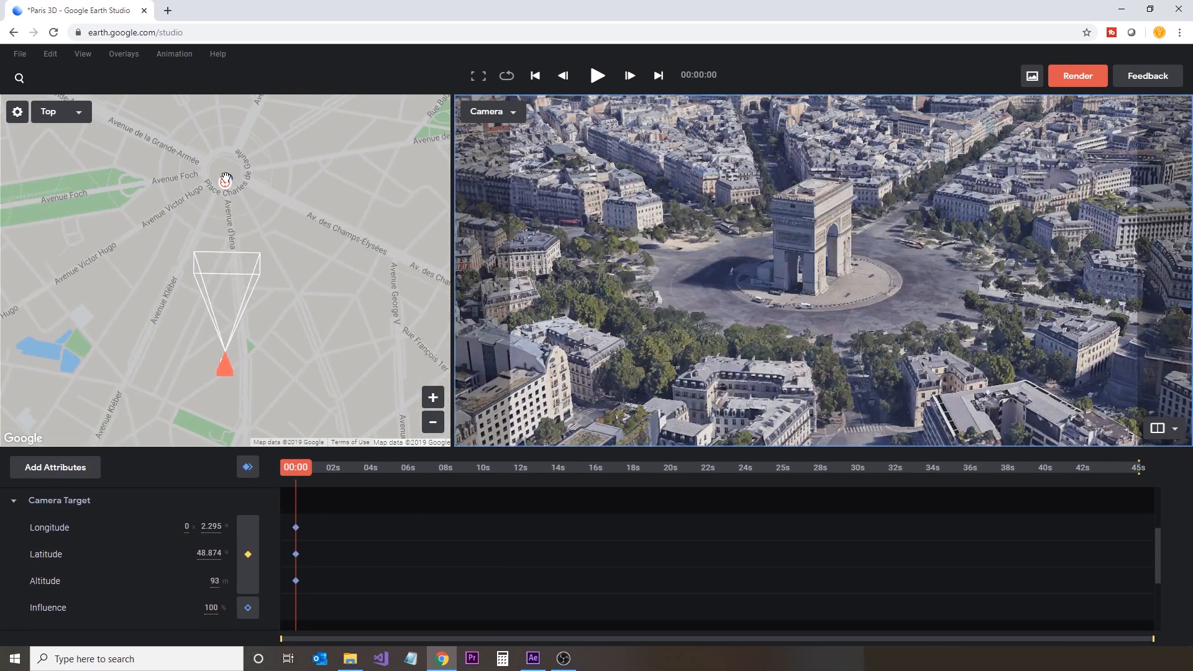
- Reposition the camera target on the arch, keyframe all attributes at 00:00, and set the target's altitude to 80 m
{"action": "left_click_drag", "start_coordinate": [226, 180], "coordinate": [226, 168]}
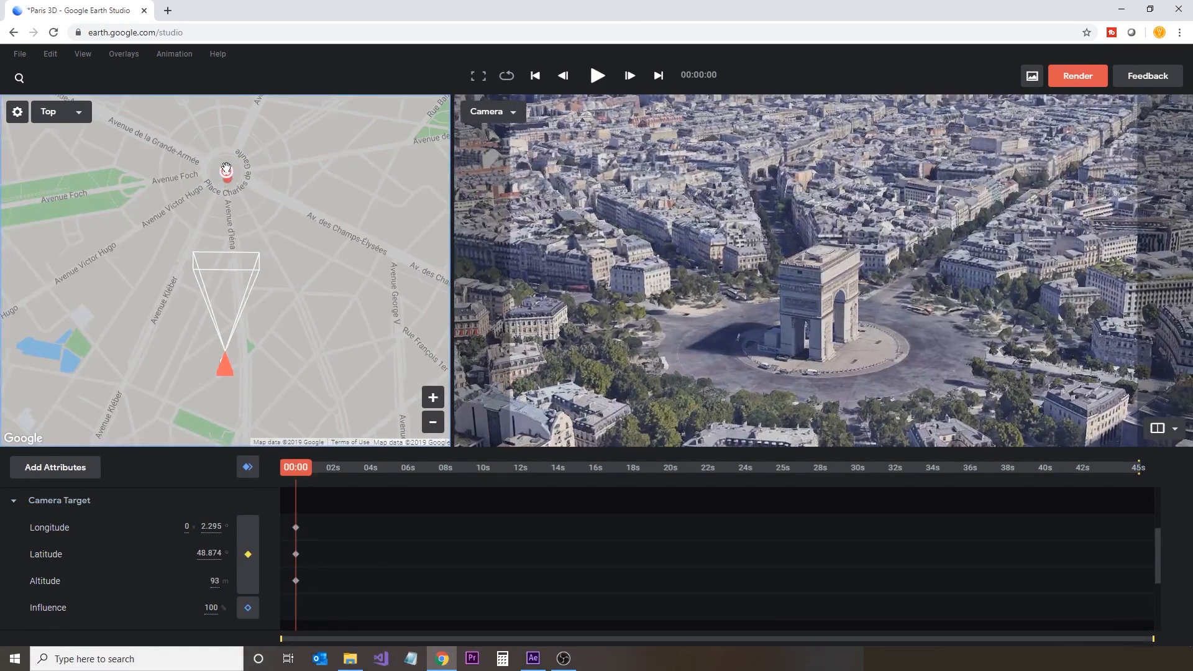
{"action": "left_click", "coordinate": [247, 467]}
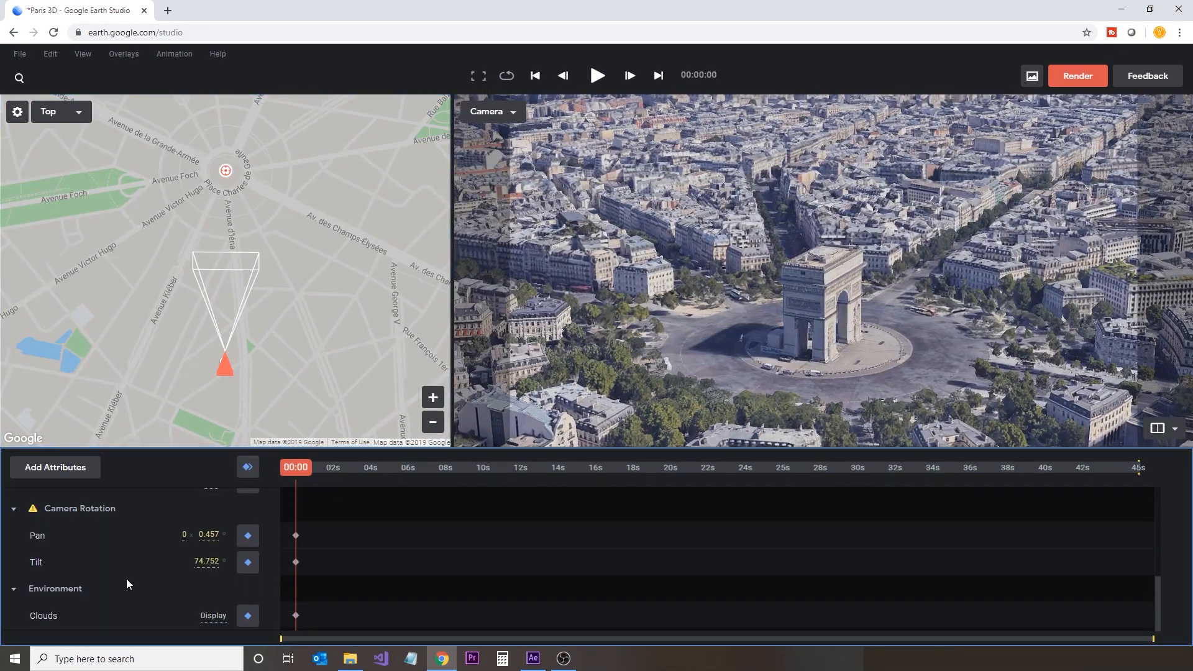
{"action": "type", "text": "80"}
{"action": "key", "text": "Return"}
- Orbit the camera around the arch at about 6 seconds and keyframe all attributes there
{"action": "left_click_drag", "start_coordinate": [295, 468], "coordinate": [407, 468]}
{"action": "middle_click_drag", "start_coordinate": [932, 311], "coordinate": [751, 352]}
{"action": "left_click", "coordinate": [247, 467]}
- Orbit the camera further around the arch at about 12 seconds, keyframe it, and set the camera target's altitude to 70 m
{"action": "left_click_drag", "start_coordinate": [407, 467], "coordinate": [516, 477]}
{"action": "middle_click_drag", "start_coordinate": [920, 298], "coordinate": [777, 292]}
{"action": "left_click", "coordinate": [246, 471]}
{"action": "left_click", "coordinate": [214, 517]}
{"action": "type", "text": "70"}
{"action": "key", "text": "Return"}
- Orbit the camera to face the arch at 00:17:07, keyframe it, and set the camera position's altitude to 60 m
{"action": "left_click_drag", "start_coordinate": [516, 467], "coordinate": [623, 469]}
{"action": "middle_click_drag", "start_coordinate": [920, 323], "coordinate": [733, 323]}
{"action": "left_click", "coordinate": [247, 471]}
{"action": "scroll", "coordinate": [215, 551], "scroll_direction": "up", "scroll_amount": 3}
{"action": "left_click", "coordinate": [215, 581]}
{"action": "type", "text": "60"}
{"action": "key", "text": "Return"}
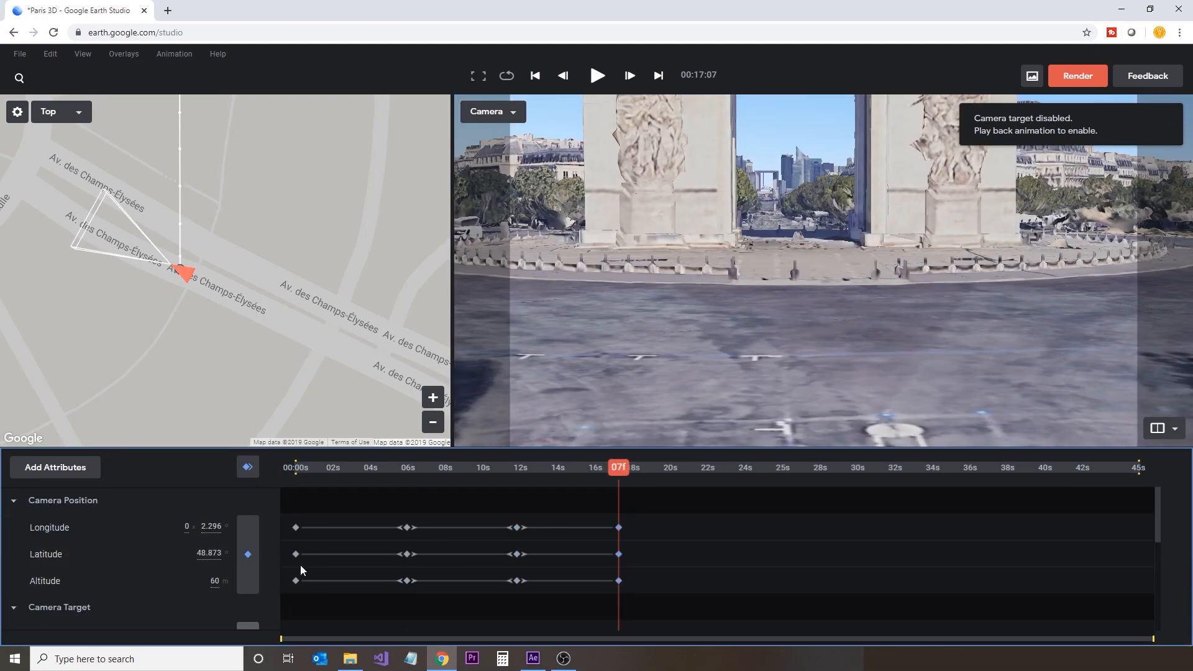
- Realign the camera view of the arch at 00:17:07 and keyframe all attributes again
{"action": "left_click_drag", "start_coordinate": [810, 298], "coordinate": [893, 292]}
{"action": "left_click", "coordinate": [248, 467]}
{"action": "scroll", "coordinate": [212, 565], "scroll_direction": "down", "scroll_amount": 2}
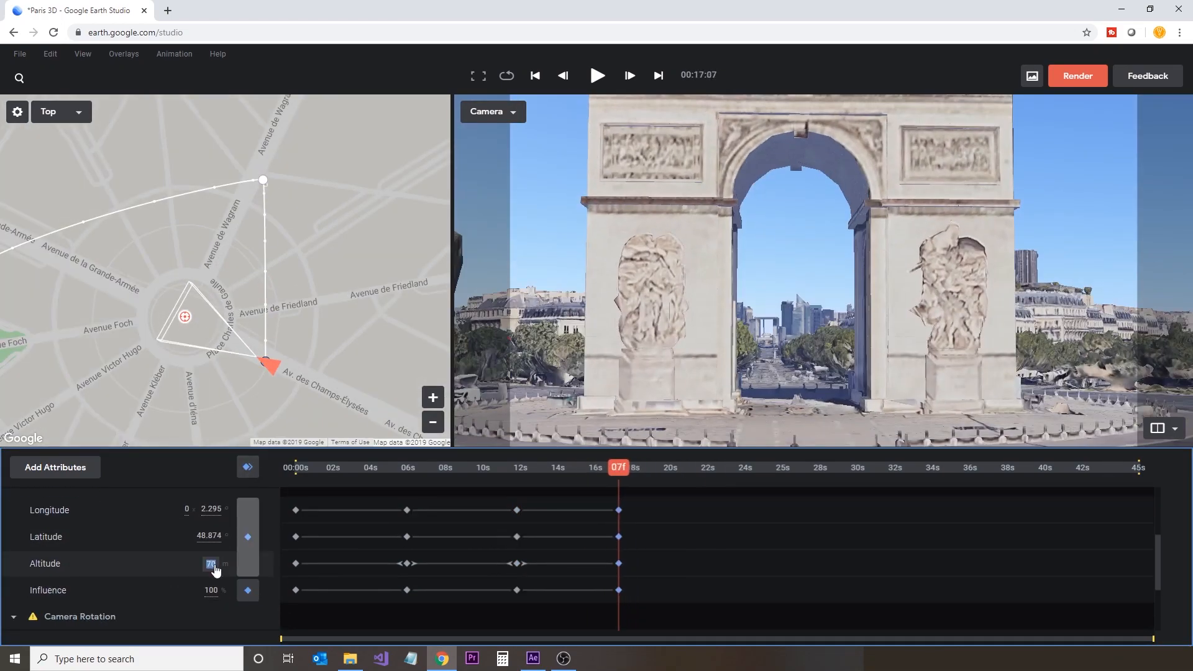
- Keyframe a new camera view of the arch at about 23 seconds
{"action": "left_click_drag", "start_coordinate": [586, 471], "coordinate": [1140, 475]}
{"action": "scroll", "coordinate": [665, 365], "scroll_direction": "down", "scroll_amount": 3}
{"action": "left_click", "coordinate": [247, 470]}
- Set a wider view of the arch with the Eiffel Tower behind it at 00:45:00 and keyframe all attributes
{"action": "scroll", "coordinate": [877, 323], "scroll_direction": "down", "scroll_amount": 4}
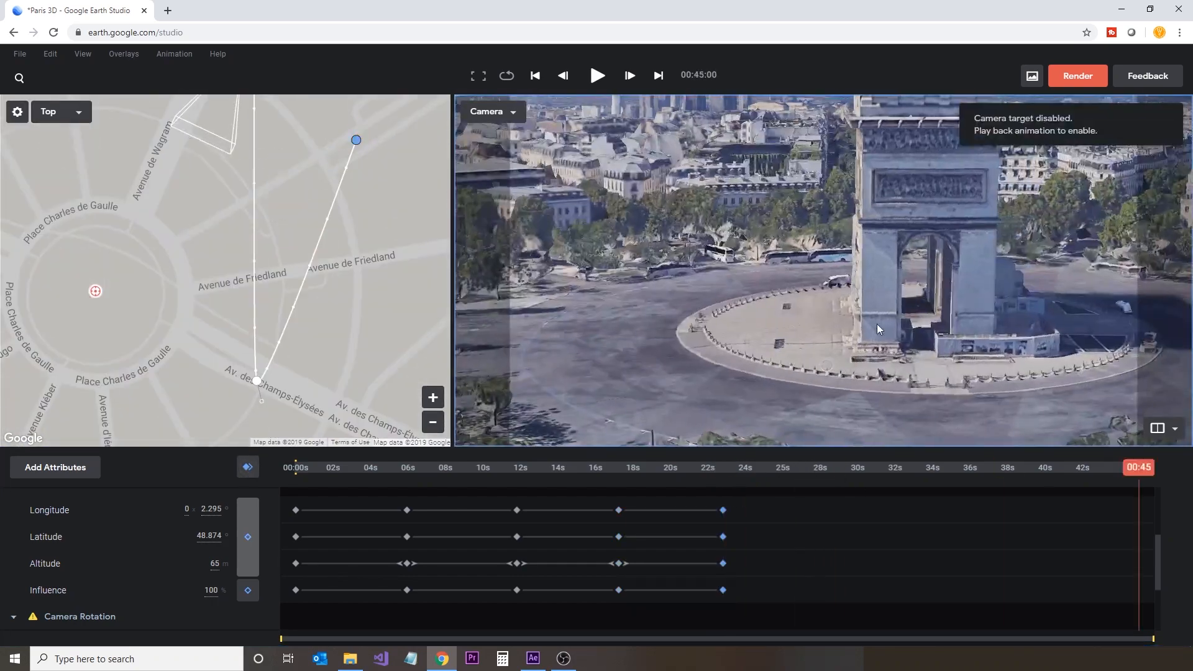
{"action": "middle_click_drag", "start_coordinate": [879, 315], "coordinate": [823, 297]}
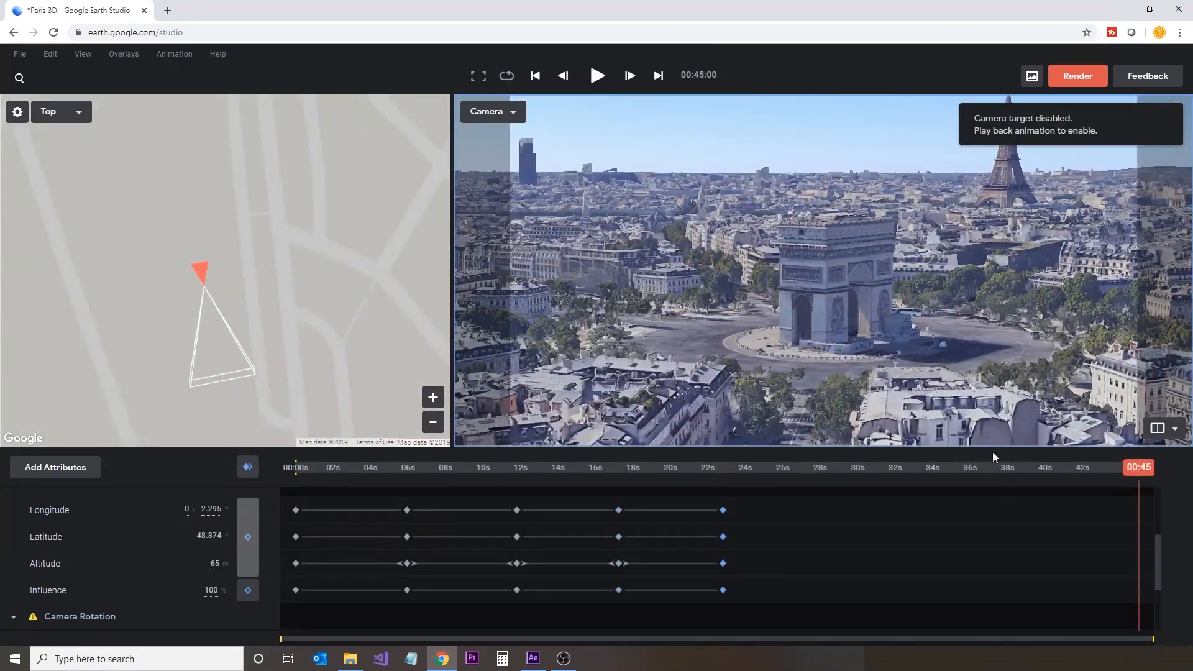
{"action": "left_click", "coordinate": [247, 470]}
- Keyframe the camera target at 00:29:00 and raise its altitude to about 115 m at 00:45:00
{"action": "left_click_drag", "start_coordinate": [1139, 469], "coordinate": [840, 518]}
{"action": "scroll", "coordinate": [164, 580], "scroll_direction": "down", "scroll_amount": 2}
{"action": "scroll", "coordinate": [164, 580], "scroll_direction": "up", "scroll_amount": 2}
{"action": "left_click", "coordinate": [247, 553]}
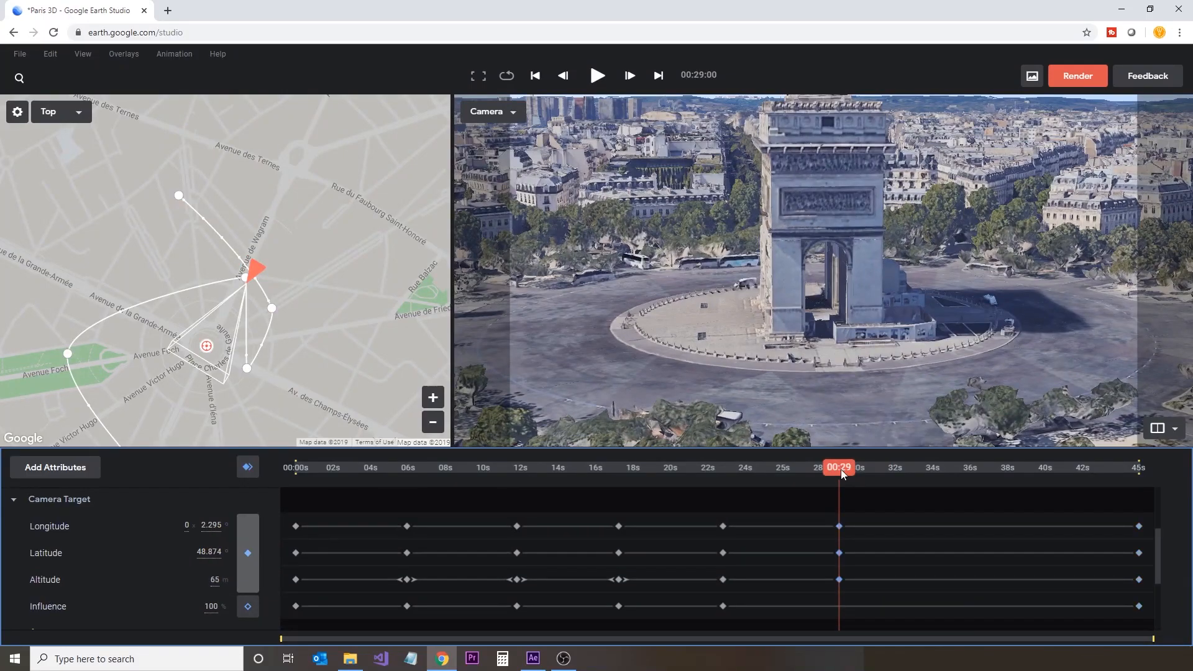
{"action": "left_click_drag", "start_coordinate": [843, 472], "coordinate": [1140, 511]}
{"action": "left_click_drag", "start_coordinate": [214, 580], "coordinate": [259, 573]}
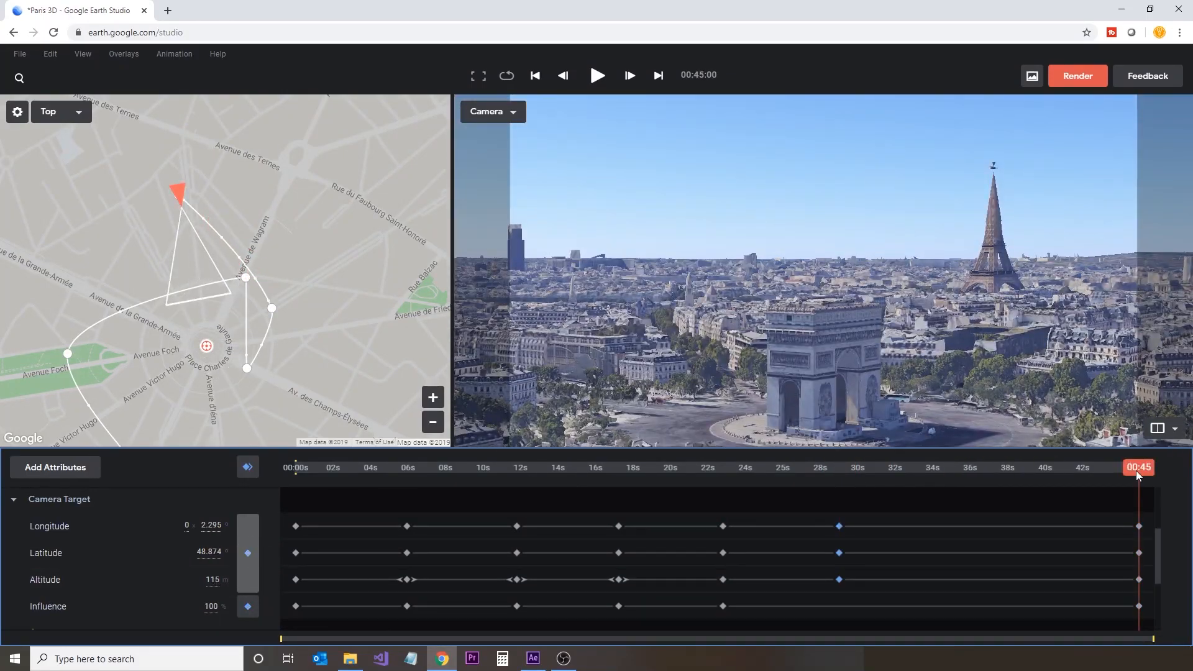
{"action": "left_click_drag", "start_coordinate": [1140, 476], "coordinate": [676, 578]}
{"action": "right_click", "coordinate": [723, 553]}
{"action": "left_click", "coordinate": [781, 429]}
{"action": "right_click", "coordinate": [840, 553]}
{"action": "left_click", "coordinate": [889, 429]}
{"action": "left_click_drag", "start_coordinate": [677, 469], "coordinate": [825, 491]}
{"action": "key", "text": "ctrl+z"}
{"action": "key", "text": "ctrl+z"}
- Find the Google Earth Pro desktop program and launch it
{"action": "left_click", "coordinate": [200, 658]}
{"action": "type", "text": "ear"}
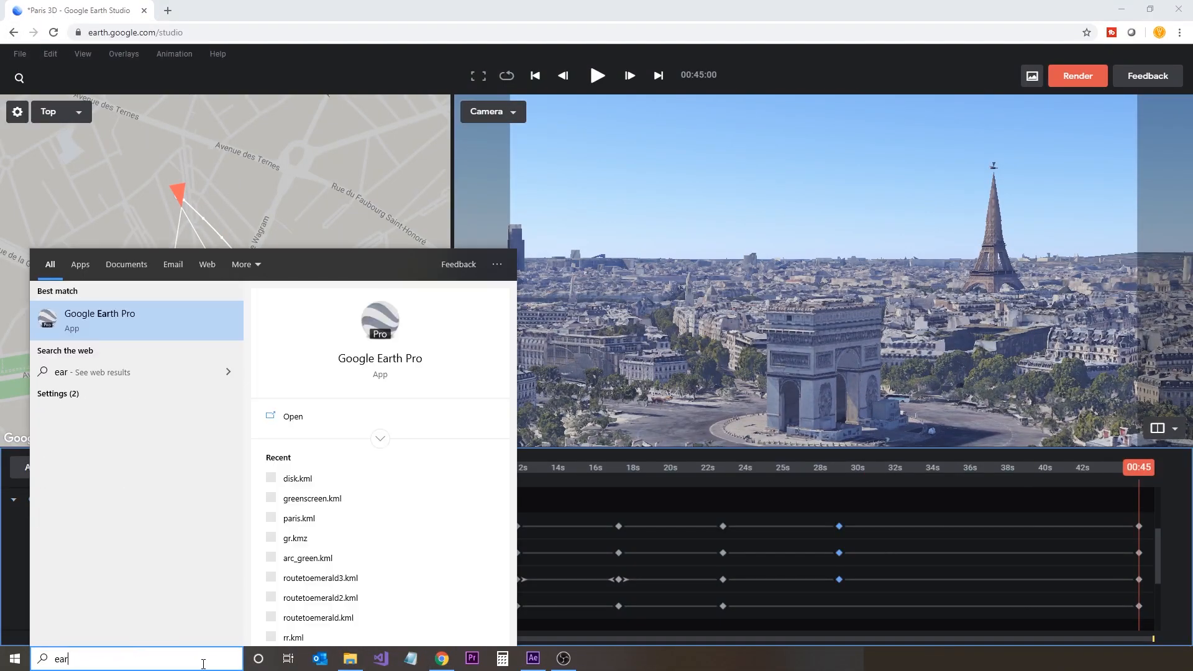
{"action": "type", "text": "th"}
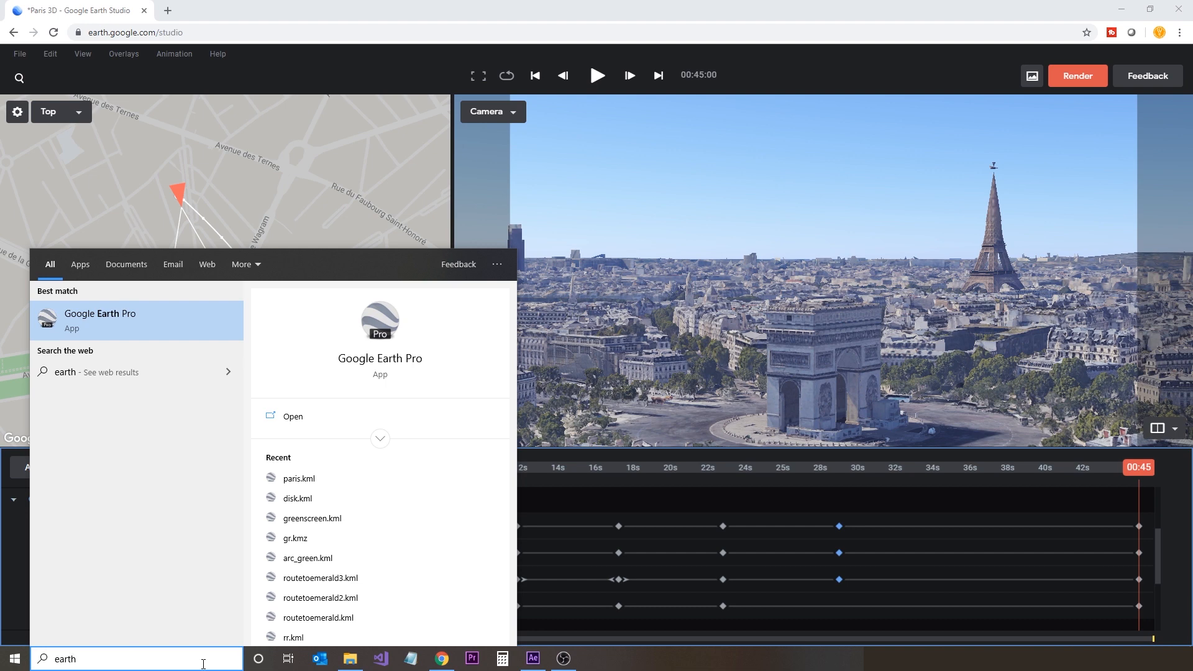
{"action": "key", "text": "Return"}
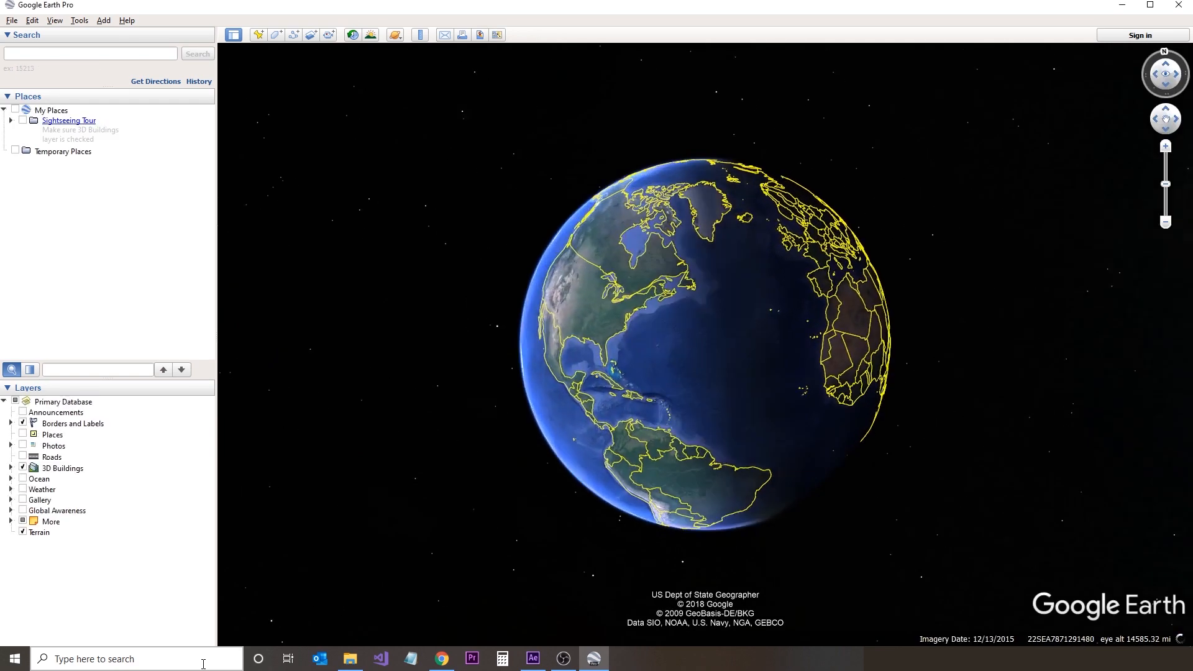
- Search for "Arc de Triomphe, Place Charles de Gaulle, Paris, France" and fly to it
{"action": "left_click", "coordinate": [81, 51]}
{"action": "type", "text": "arc"}
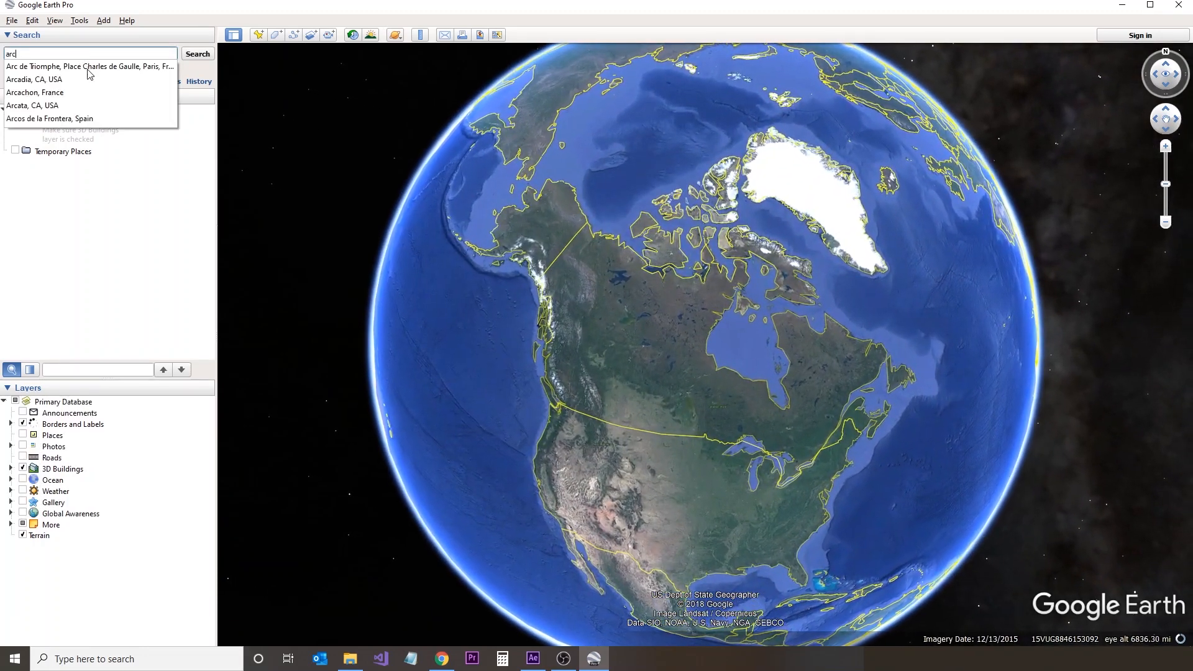
{"action": "left_click", "coordinate": [88, 70]}
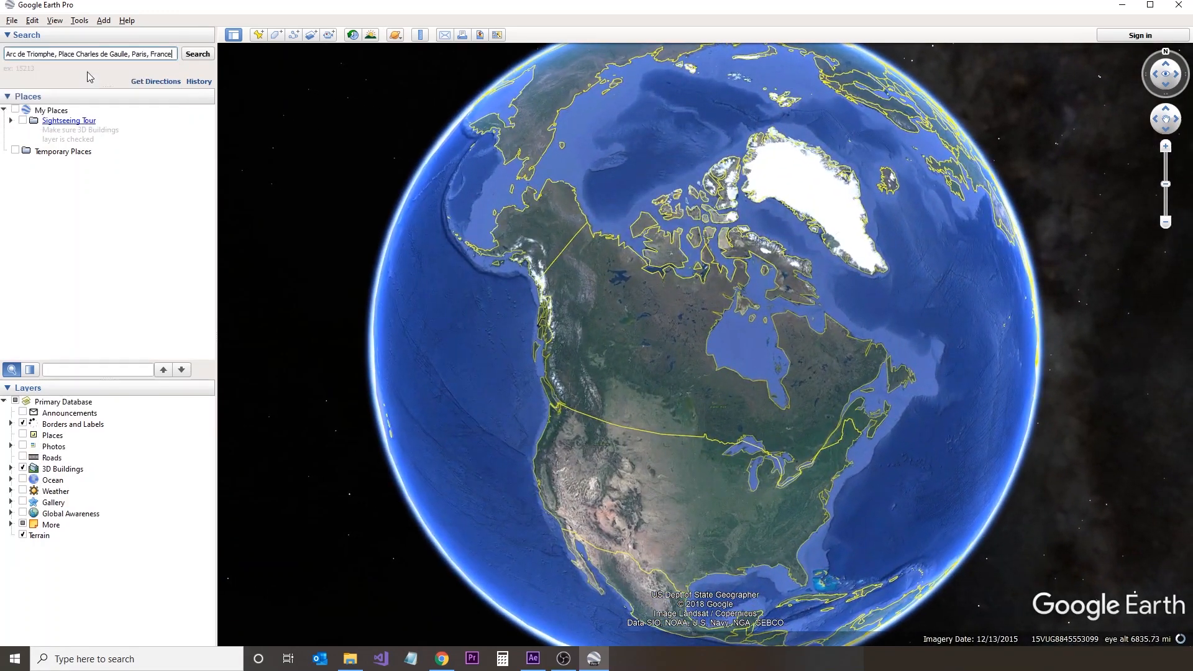
{"action": "left_click", "coordinate": [196, 56]}
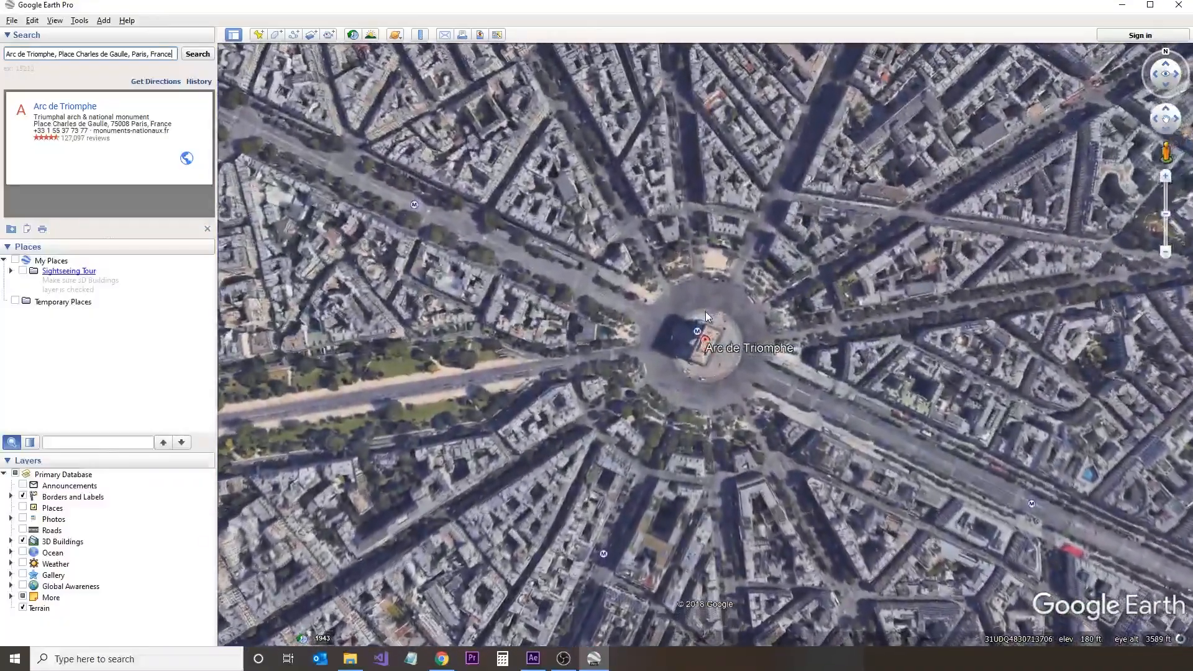
- Create a new polygon that traces the outer edge of the roundabout around the Arc de Triomphe, viewed from straight above
{"action": "scroll", "coordinate": [706, 311], "scroll_direction": "up", "scroll_amount": 3}
{"action": "scroll", "coordinate": [706, 311], "scroll_direction": "up", "scroll_amount": 3}
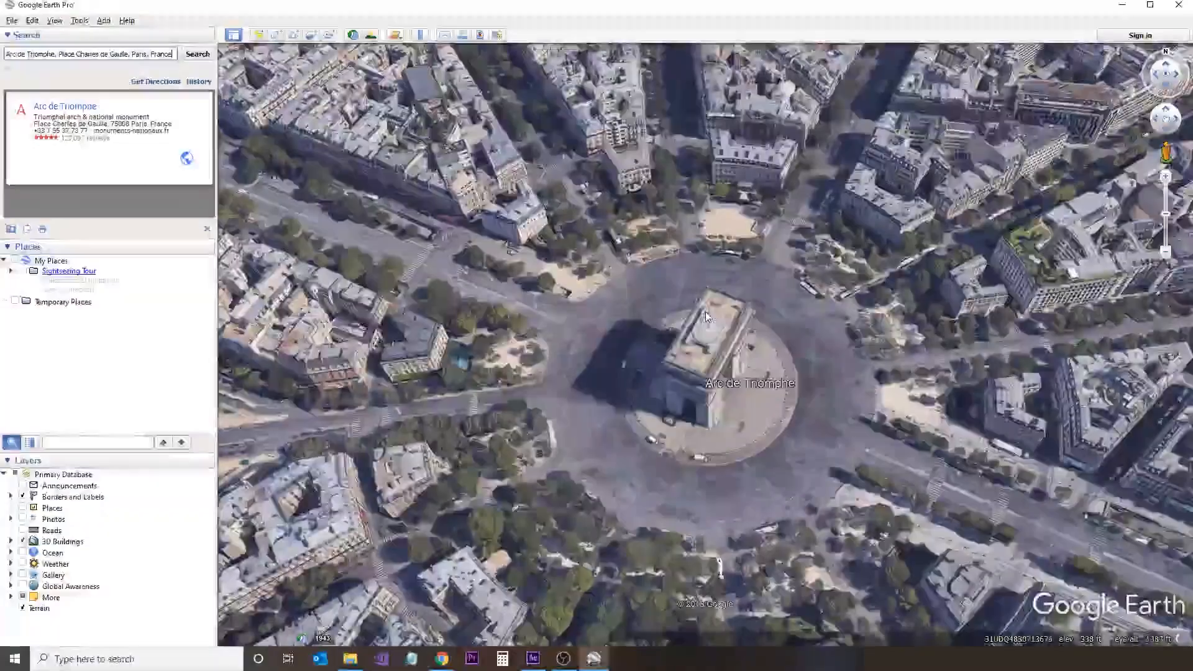
{"action": "left_click_drag", "start_coordinate": [706, 311], "coordinate": [705, 351]}
{"action": "middle_click_drag", "start_coordinate": [705, 351], "coordinate": [721, 193]}
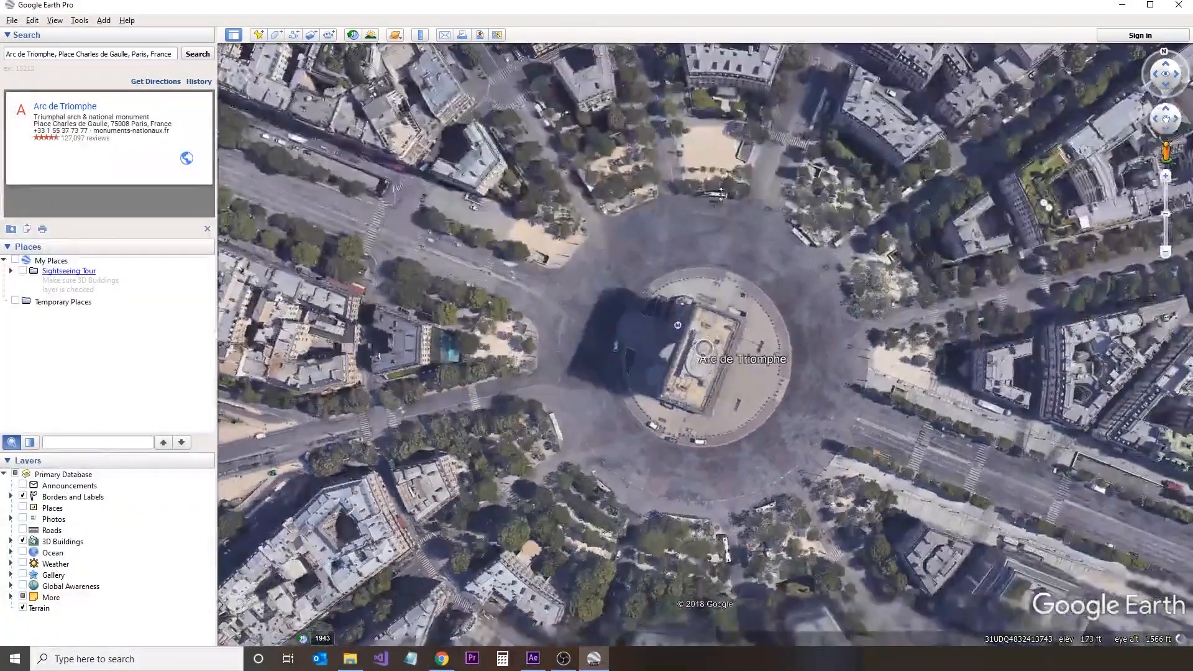
{"action": "left_click", "coordinate": [276, 35]}
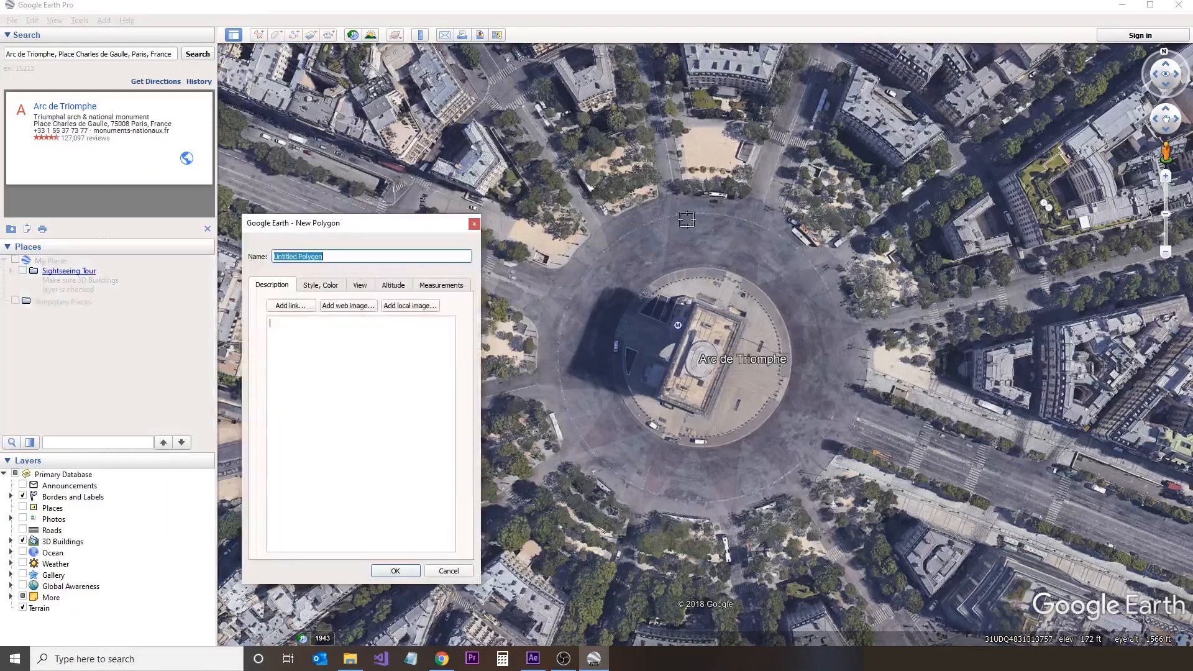
{"action": "left_click", "coordinate": [625, 242]}
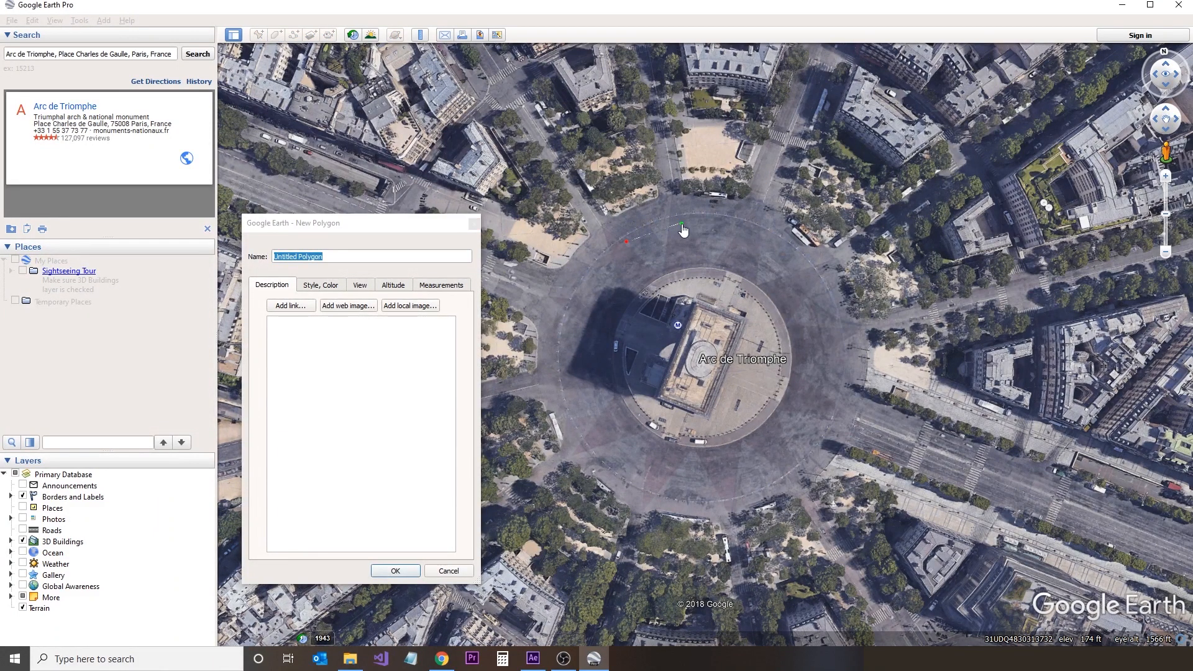
{"action": "left_click", "coordinate": [743, 228]}
{"action": "left_click", "coordinate": [783, 246]}
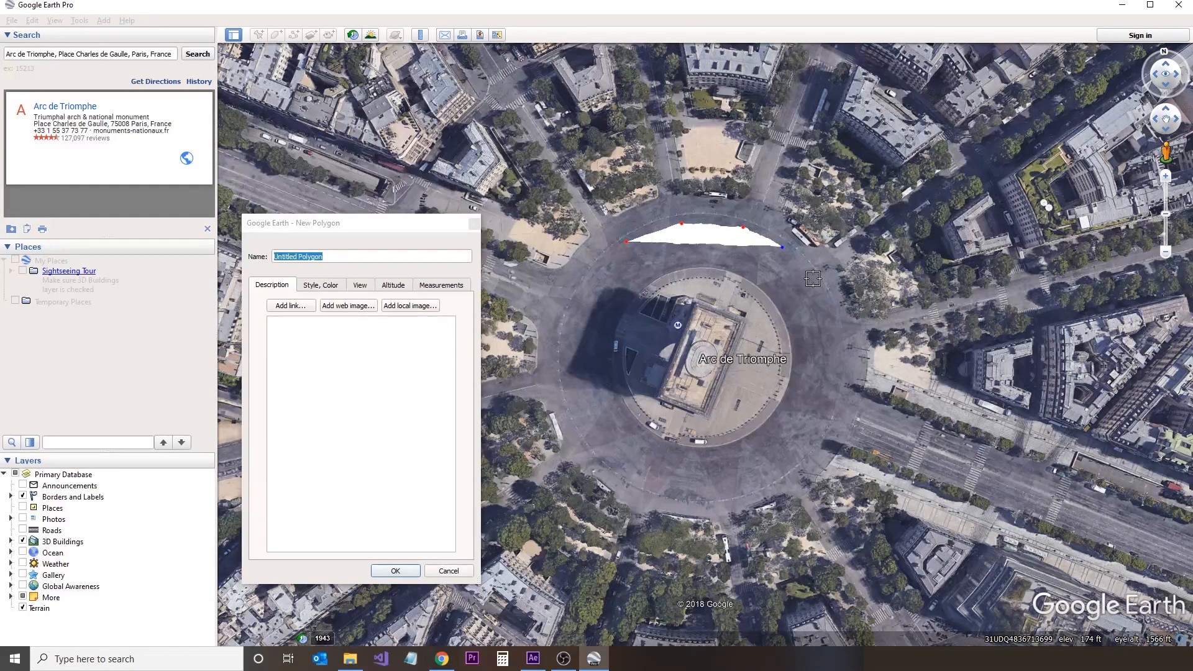
{"action": "left_click", "coordinate": [813, 279]}
{"action": "left_click", "coordinate": [834, 329]}
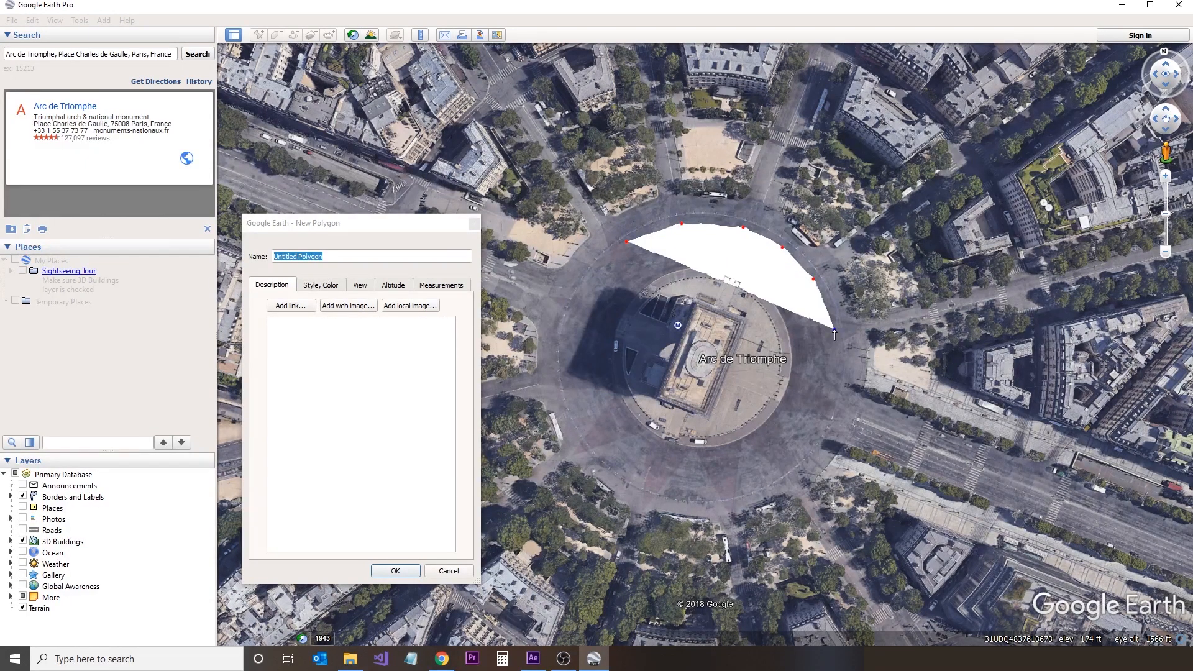
{"action": "left_click", "coordinate": [838, 384]}
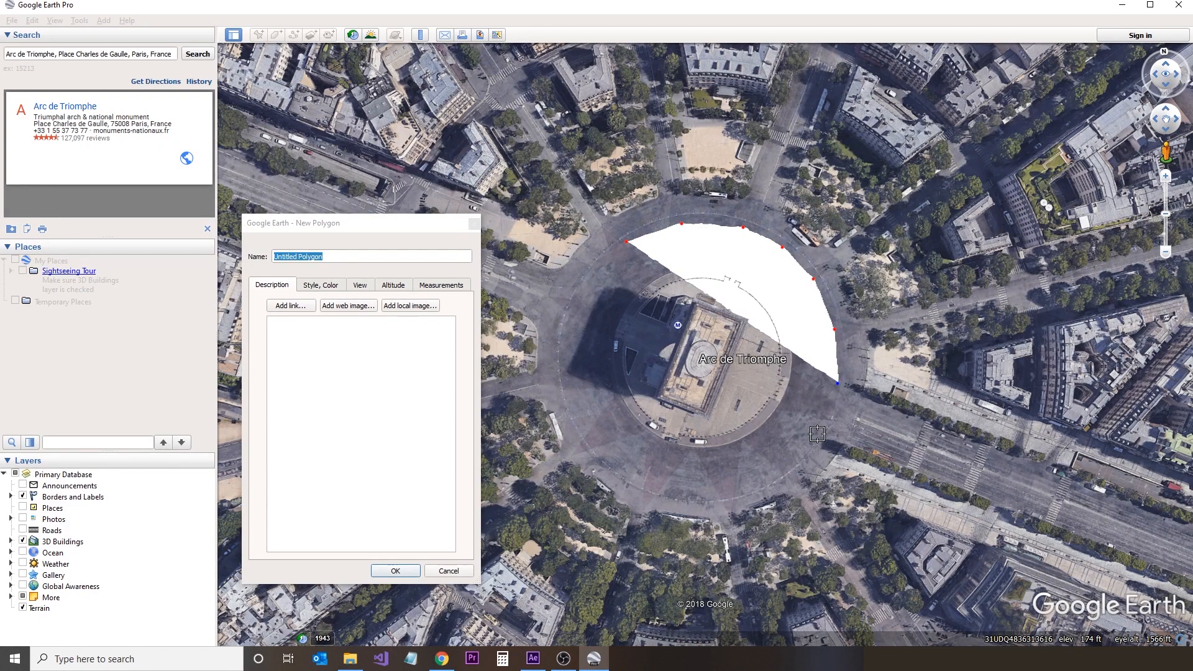
{"action": "left_click", "coordinate": [816, 438]}
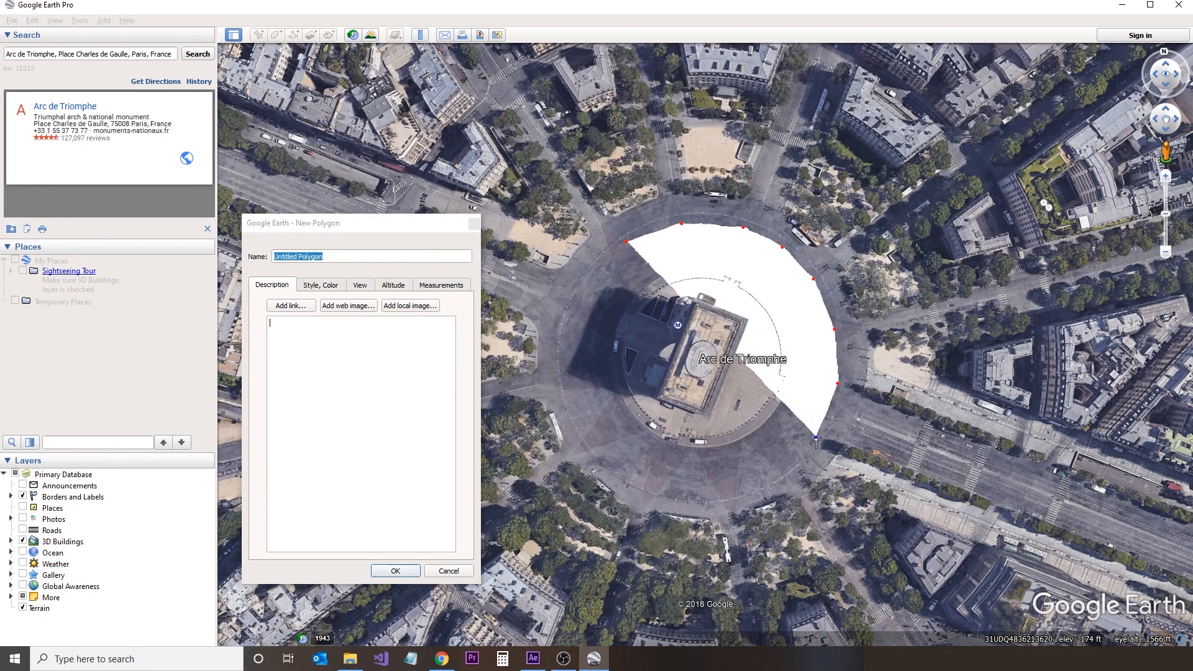
{"action": "left_click", "coordinate": [787, 467]}
{"action": "left_click", "coordinate": [729, 497]}
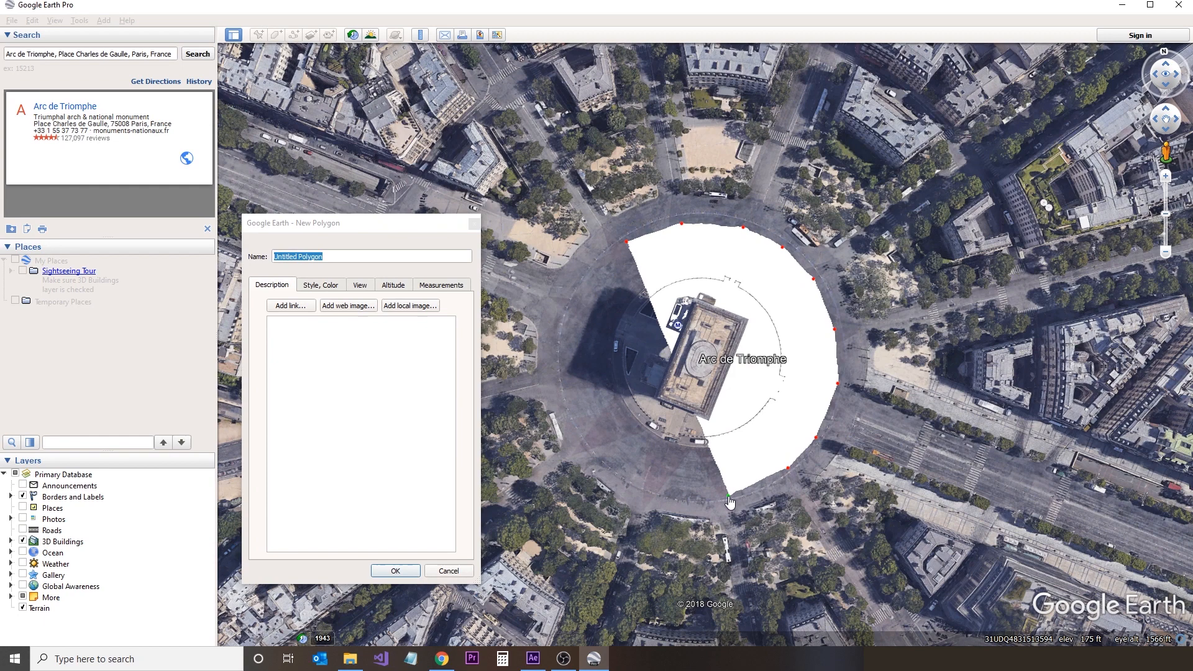
{"action": "left_click", "coordinate": [653, 491]}
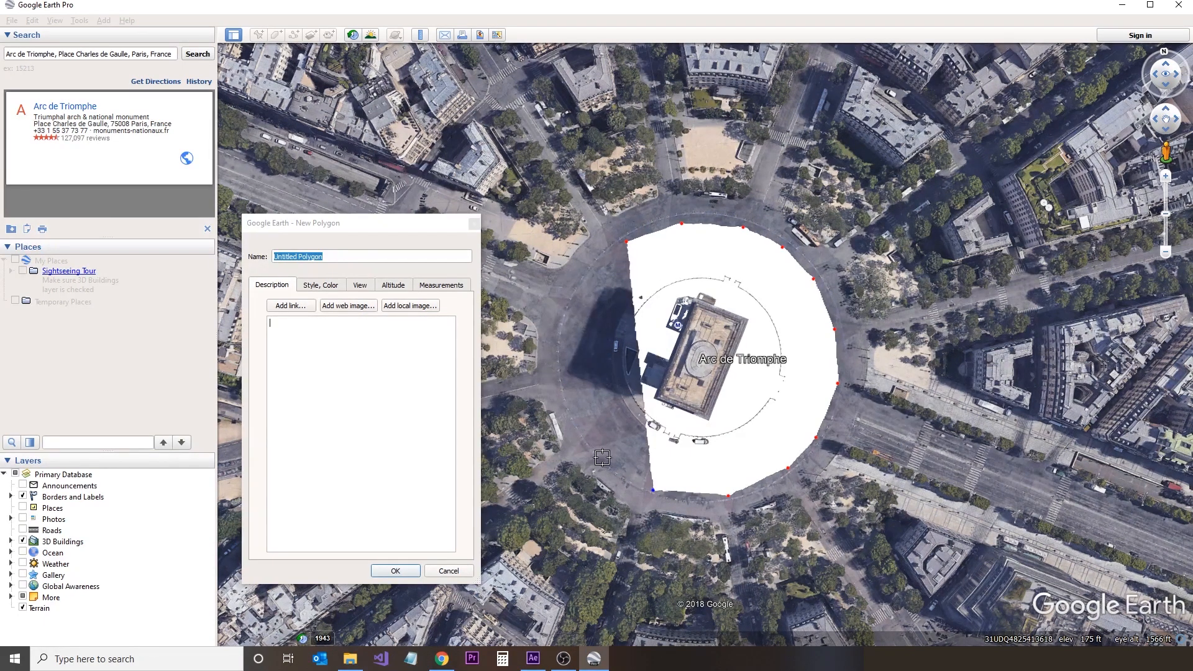
{"action": "left_click", "coordinate": [603, 459]}
{"action": "left_click", "coordinate": [569, 408]}
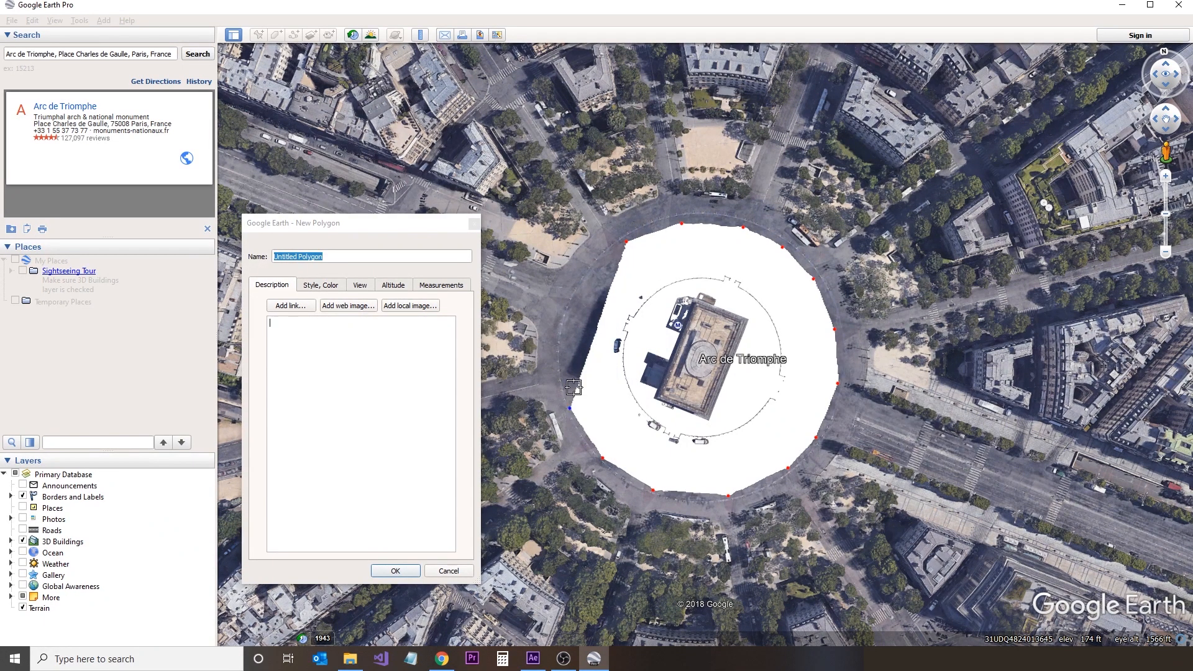
{"action": "left_click", "coordinate": [564, 355]}
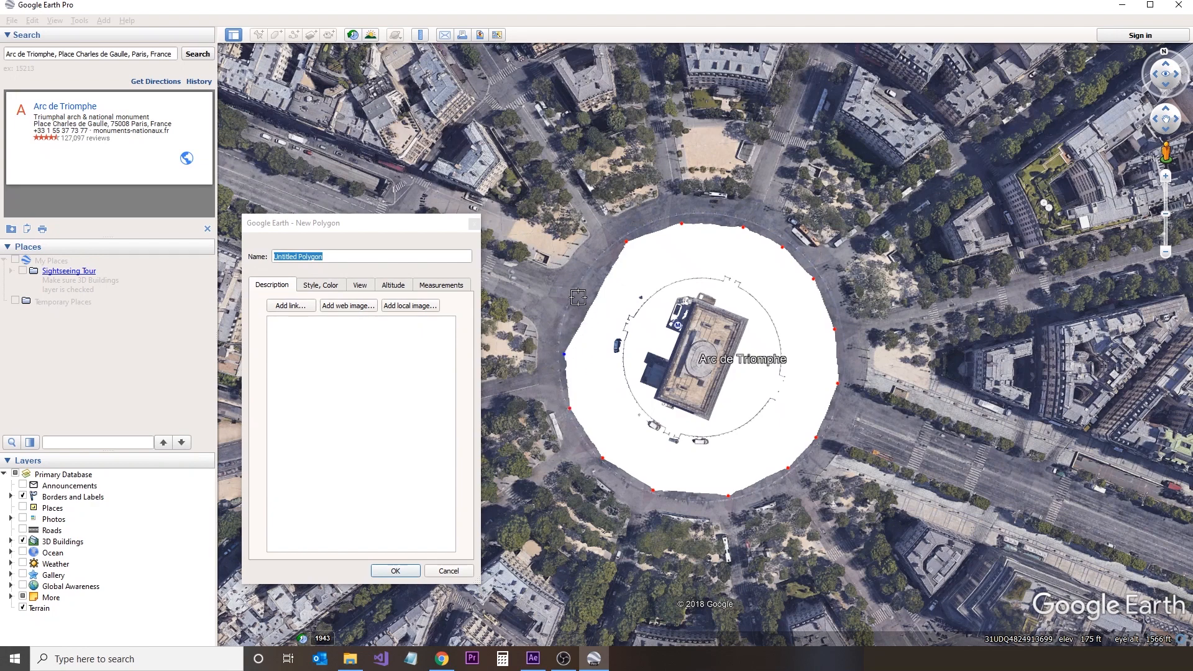
{"action": "left_click", "coordinate": [578, 298]}
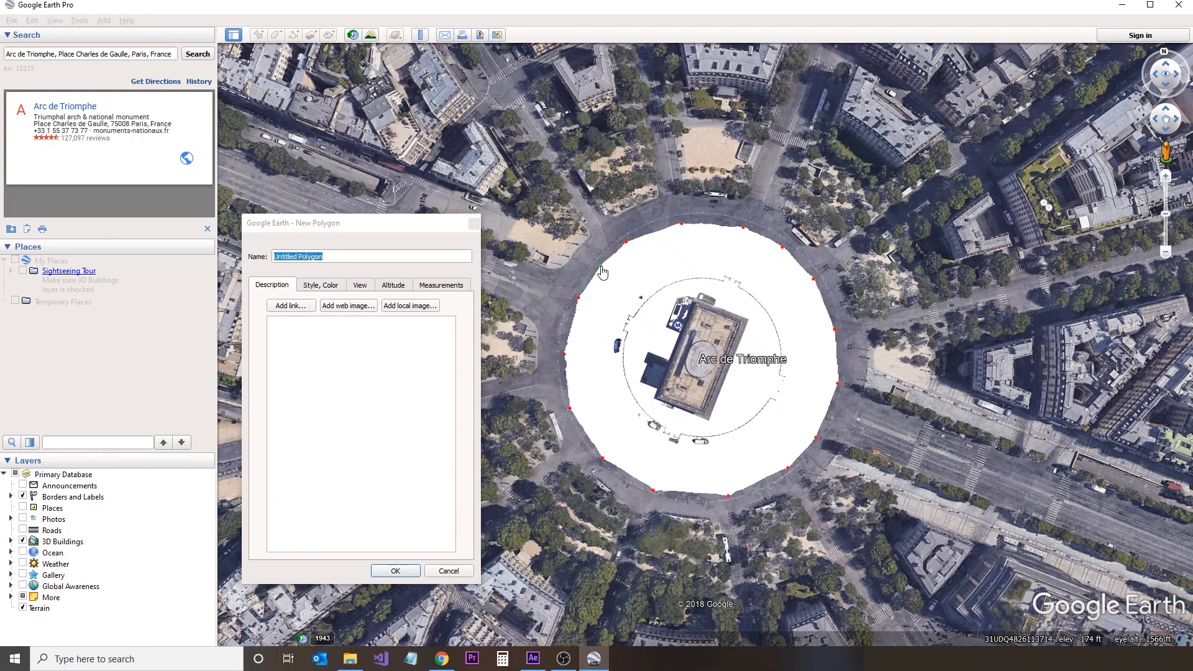
- Set the polygon's line color to pure green with red 0, green 255 and blue 0
{"action": "left_click", "coordinate": [322, 286]}
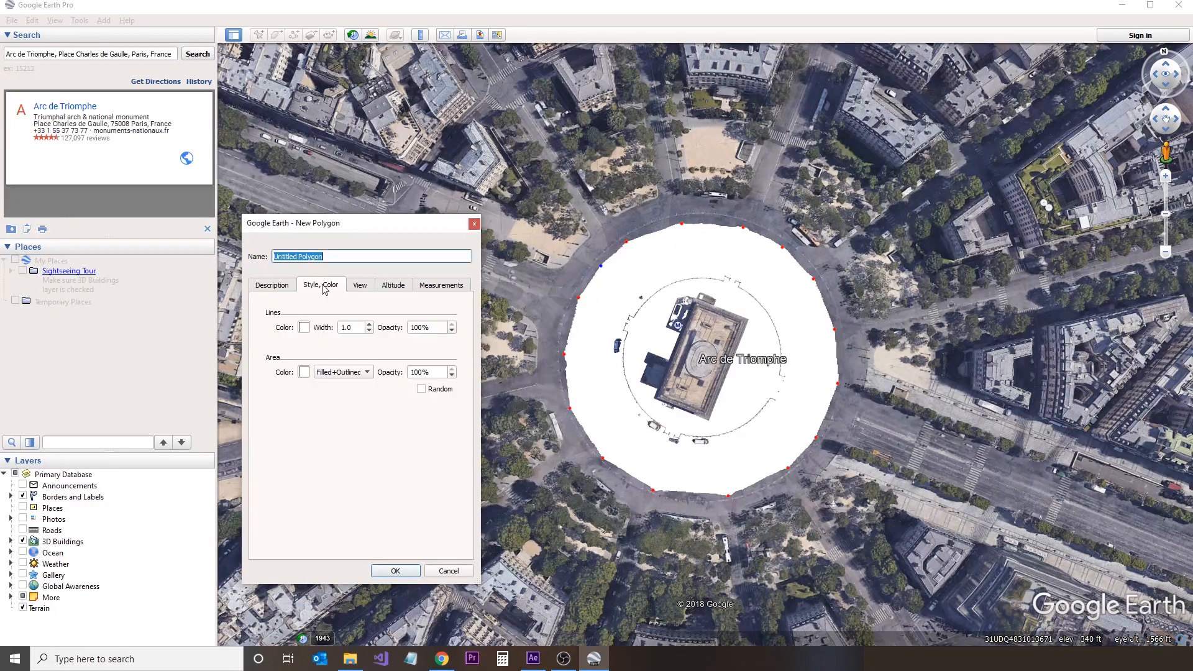
{"action": "left_click", "coordinate": [304, 328]}
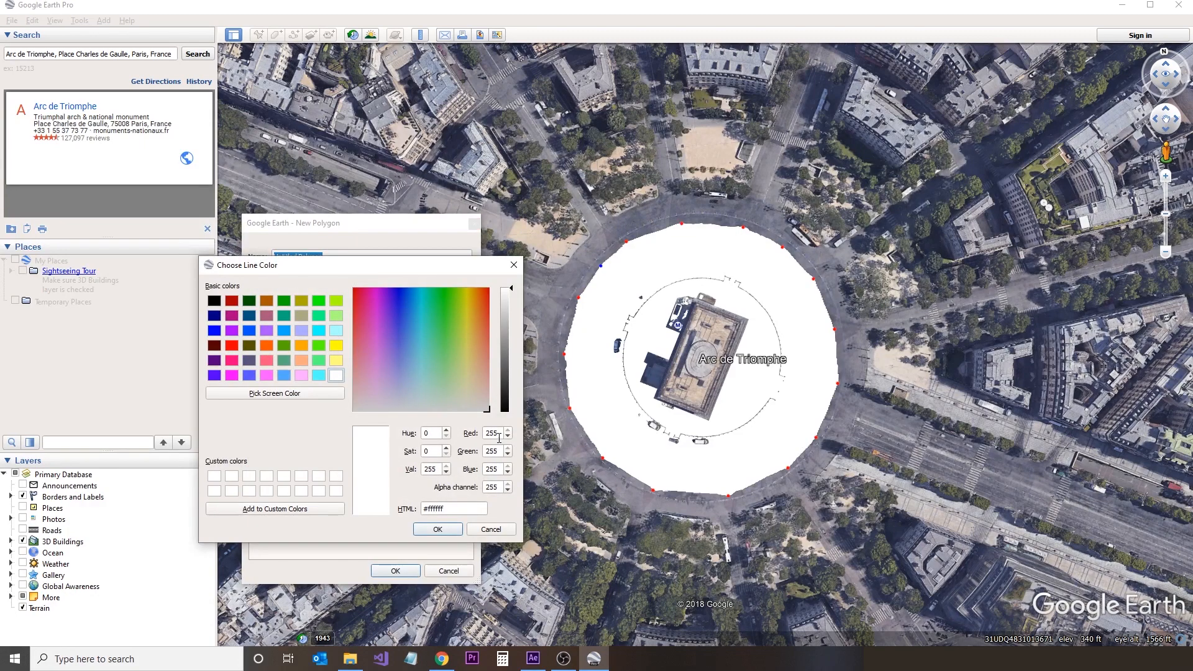
{"action": "type", "text": "0"}
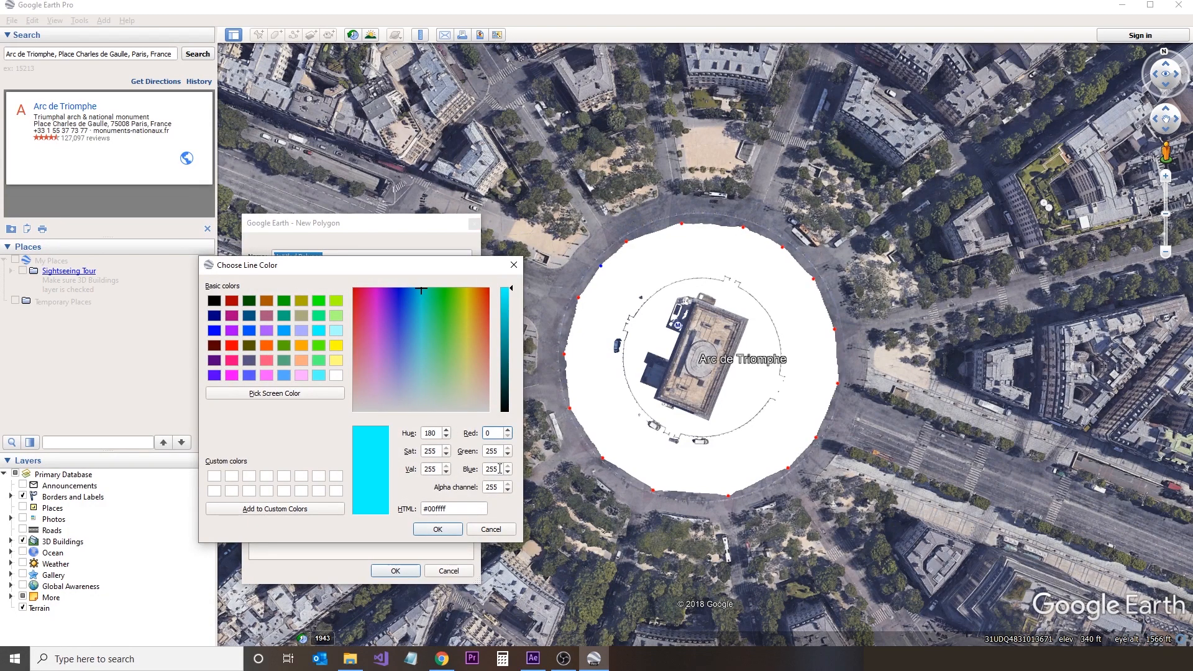
{"action": "type", "text": "0"}
{"action": "left_click", "coordinate": [443, 531]}
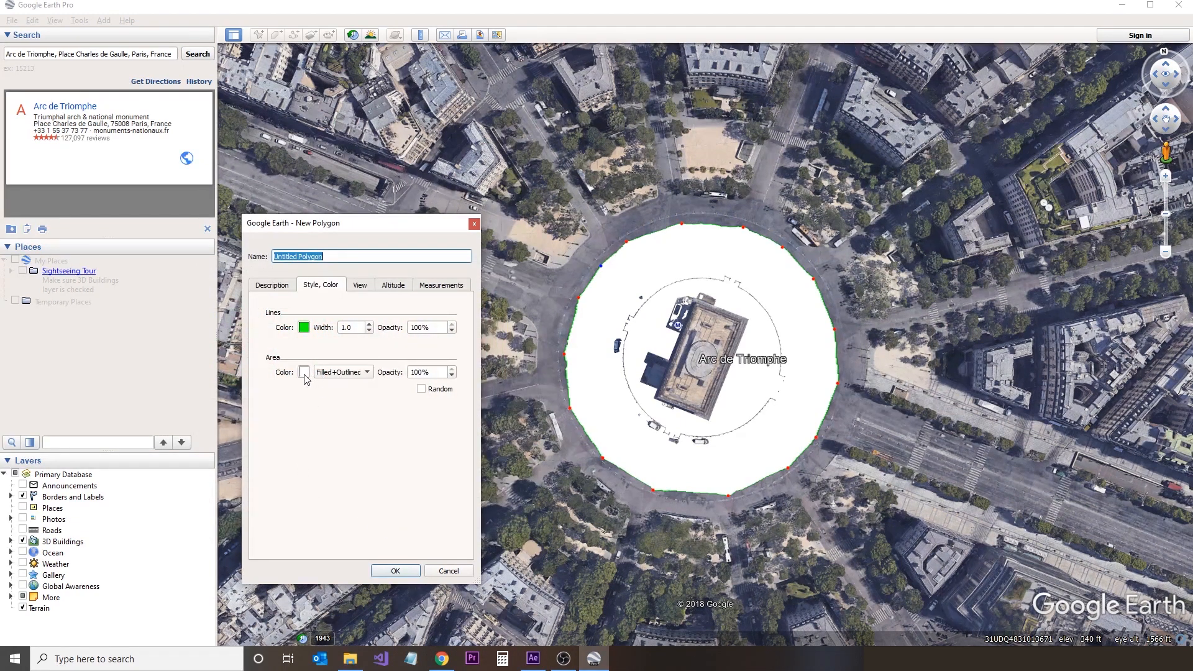
- Set the polygon's area color to red 0, green 255, blue 0 and its area style to Filled
{"action": "left_click", "coordinate": [304, 372]}
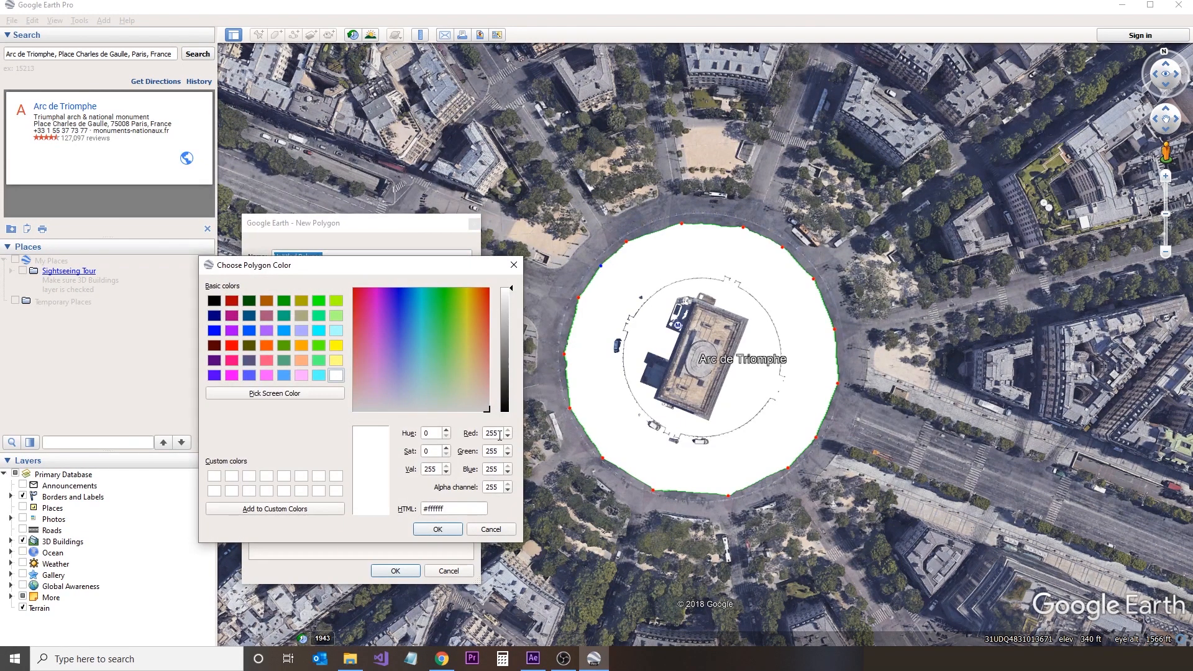
{"action": "type", "text": "0"}
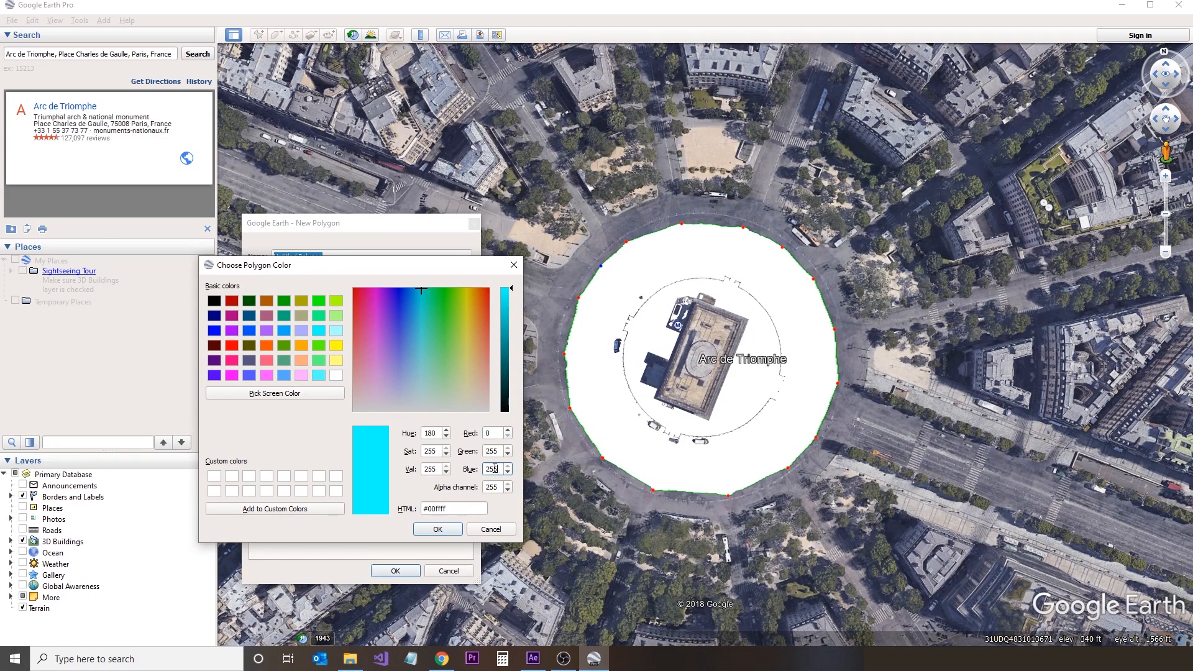
{"action": "double_click", "coordinate": [495, 468]}
{"action": "type", "text": "0"}
{"action": "left_click", "coordinate": [438, 530]}
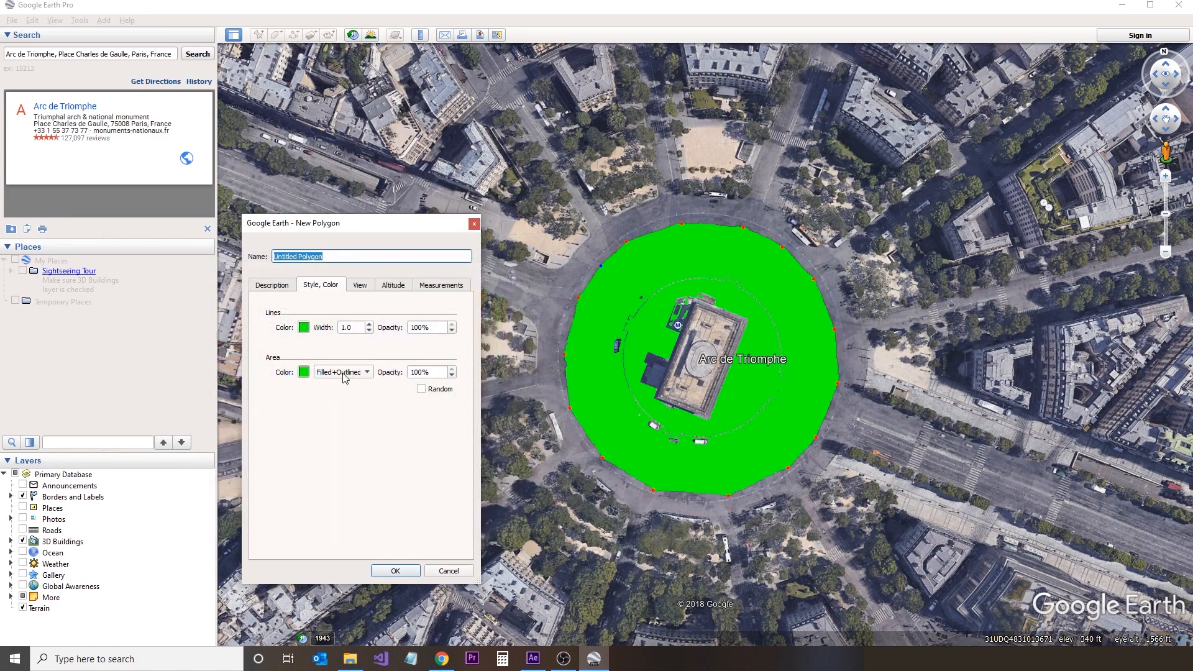
{"action": "left_click", "coordinate": [344, 375]}
{"action": "left_click", "coordinate": [328, 351]}
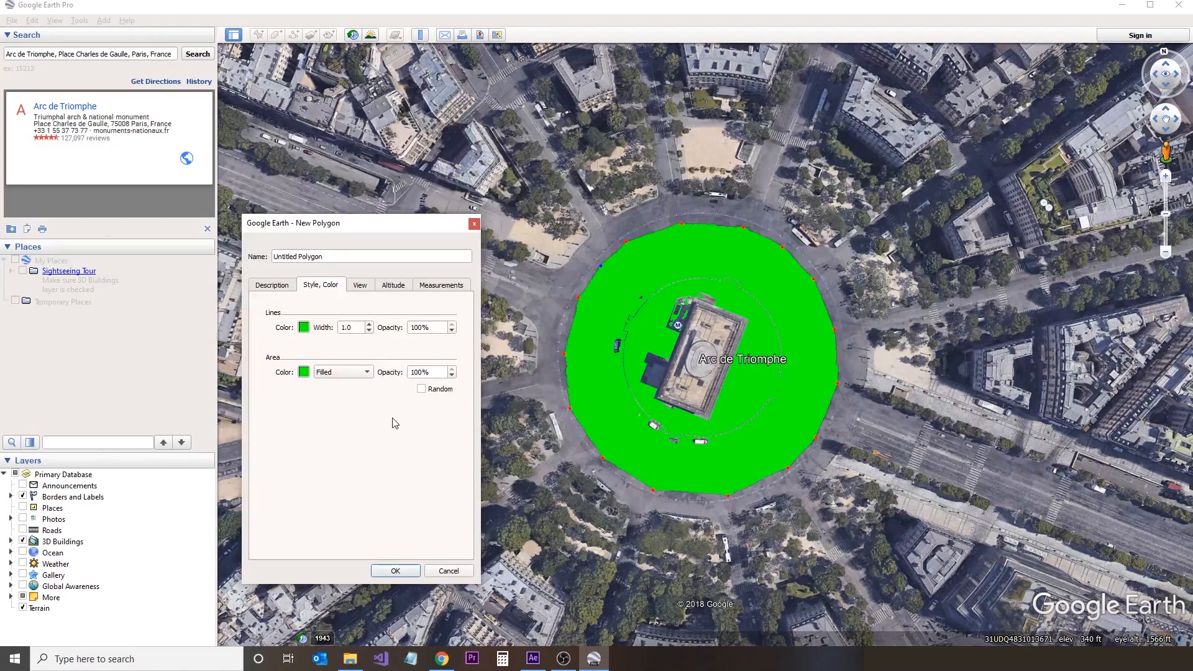
- Set the polygon's altitude to 1 m relative to ground and finish creating it
{"action": "left_click", "coordinate": [393, 287]}
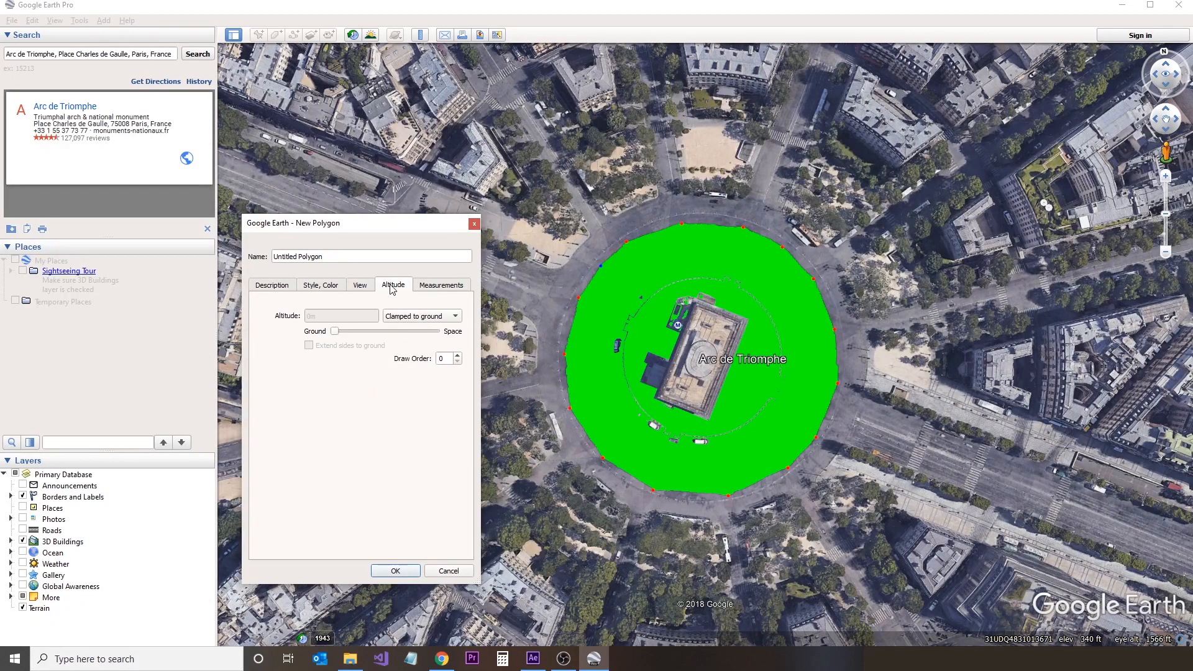
{"action": "left_click", "coordinate": [408, 318]}
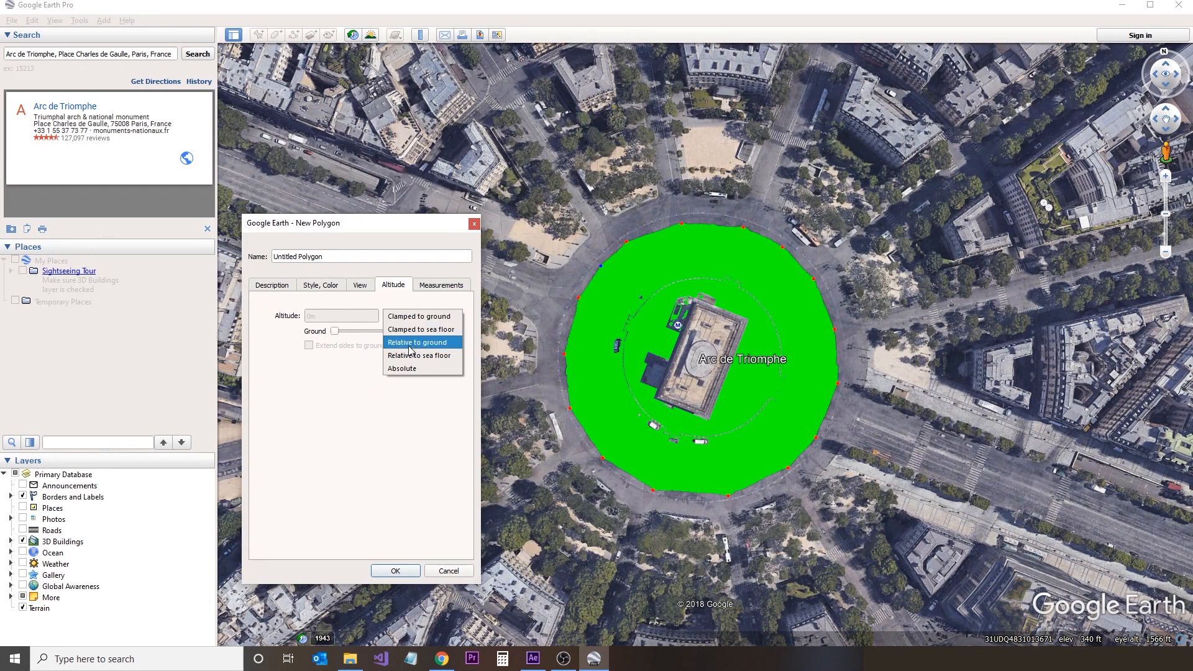
{"action": "left_click", "coordinate": [409, 343]}
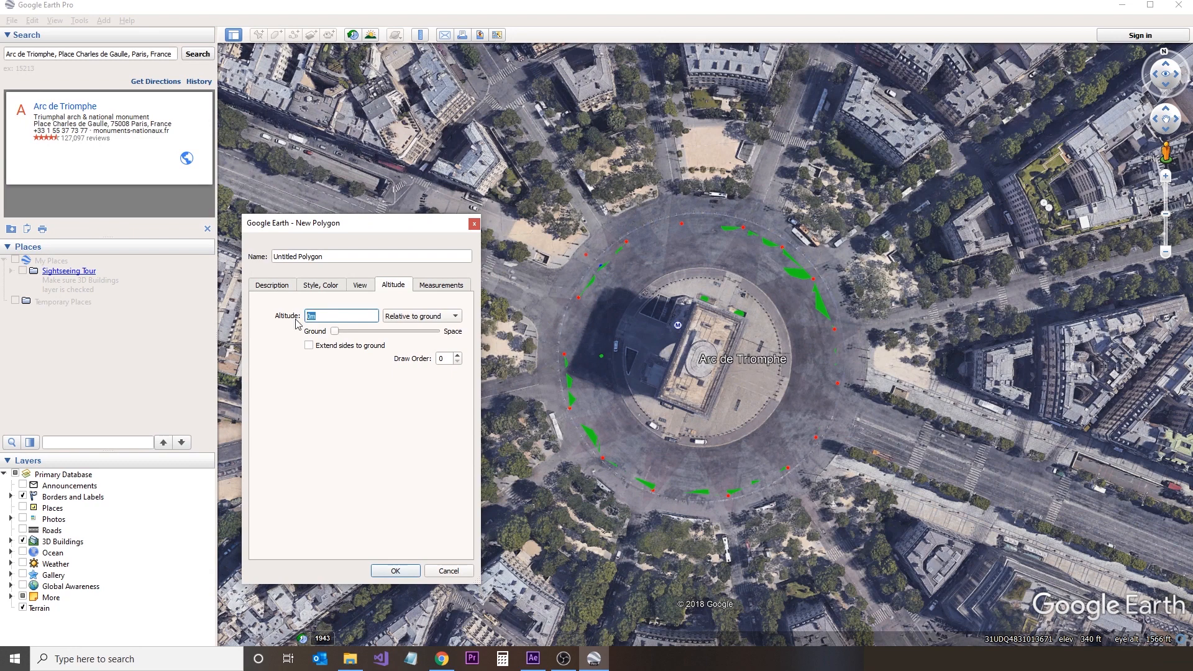
{"action": "left_click", "coordinate": [331, 287]}
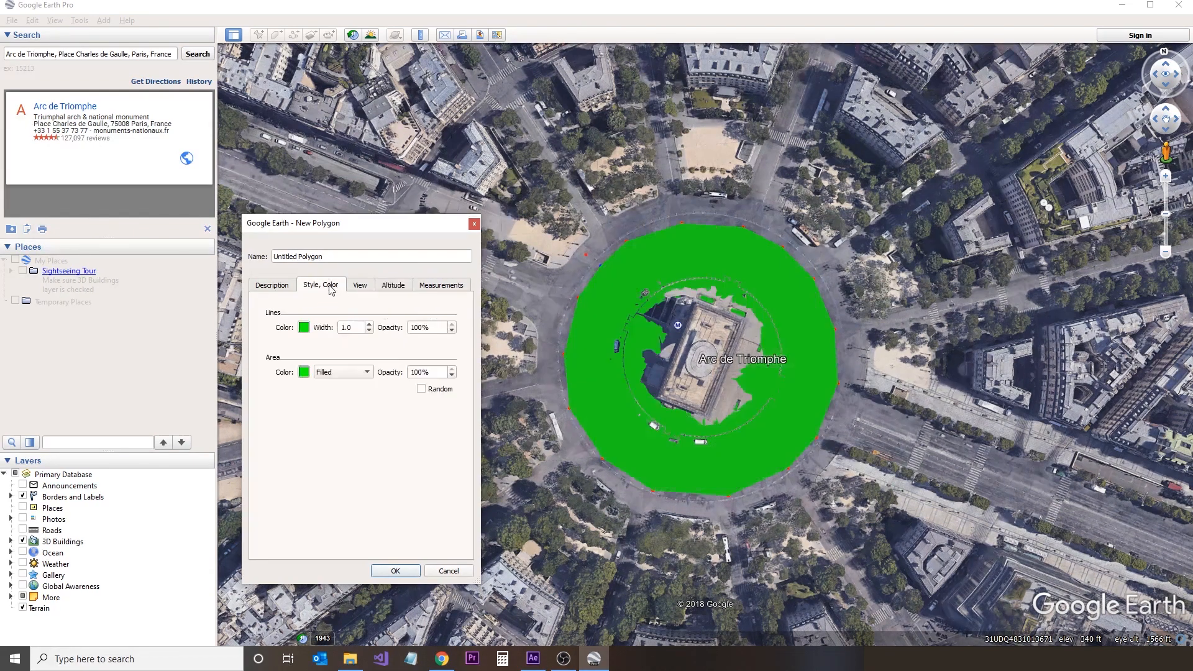
{"action": "left_click", "coordinate": [398, 287]}
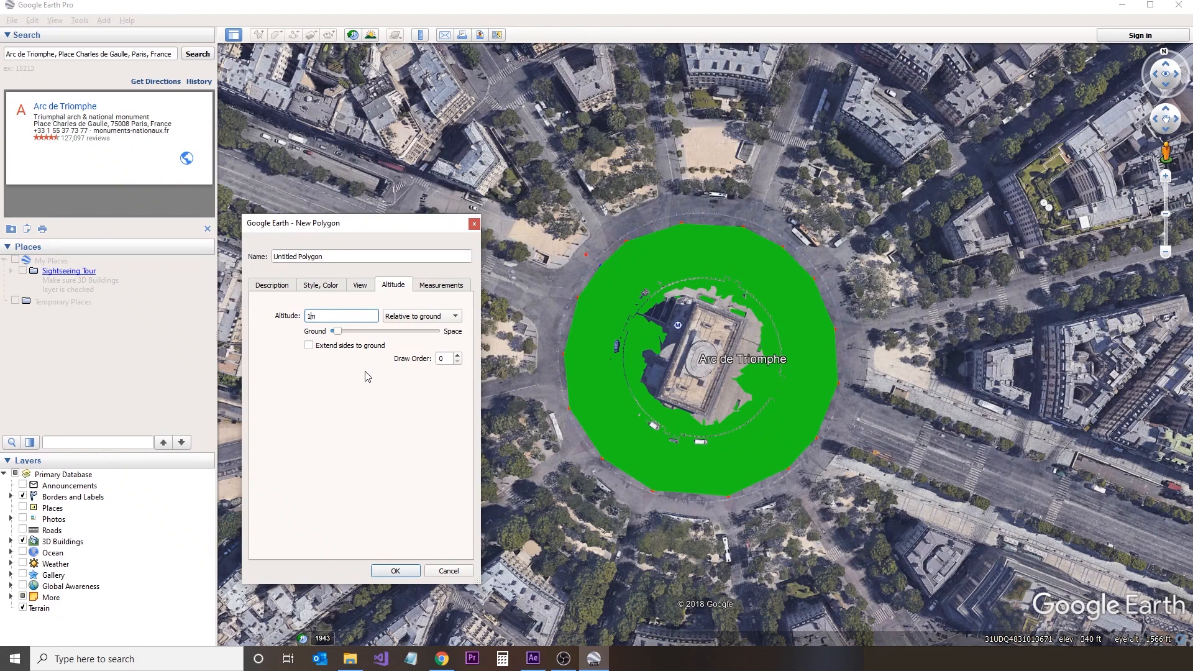
{"action": "left_click", "coordinate": [393, 571]}
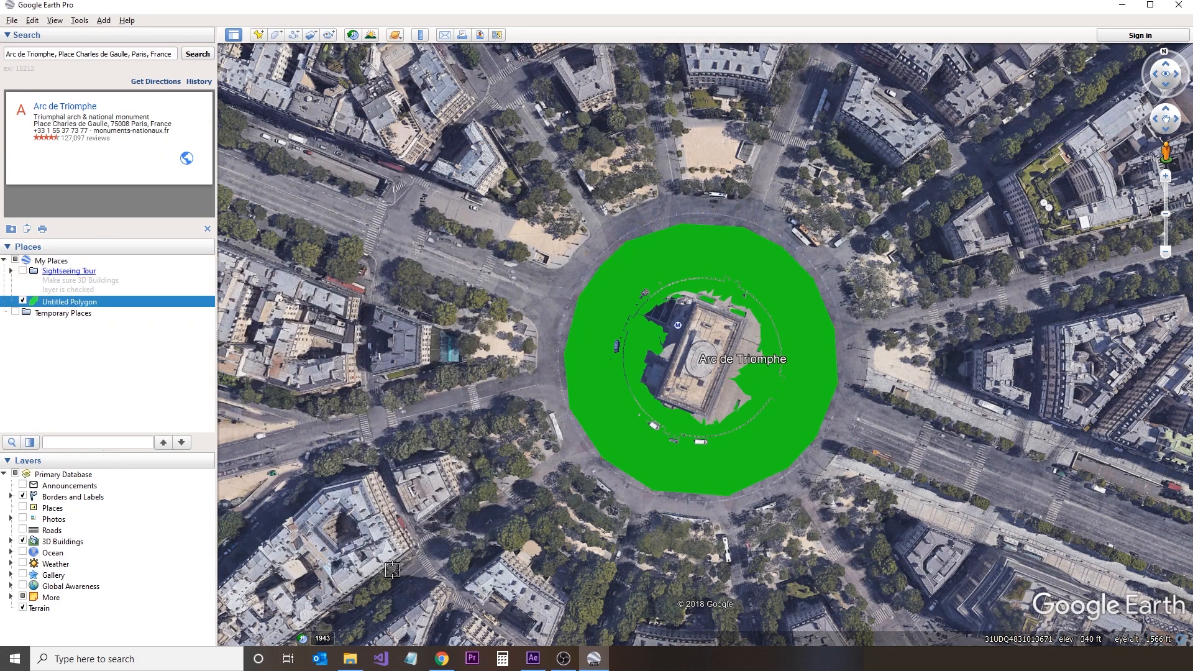
- Save the roundabout polygon as the Kmz file "paris" in the paris movie folder
{"action": "right_click", "coordinate": [73, 303]}
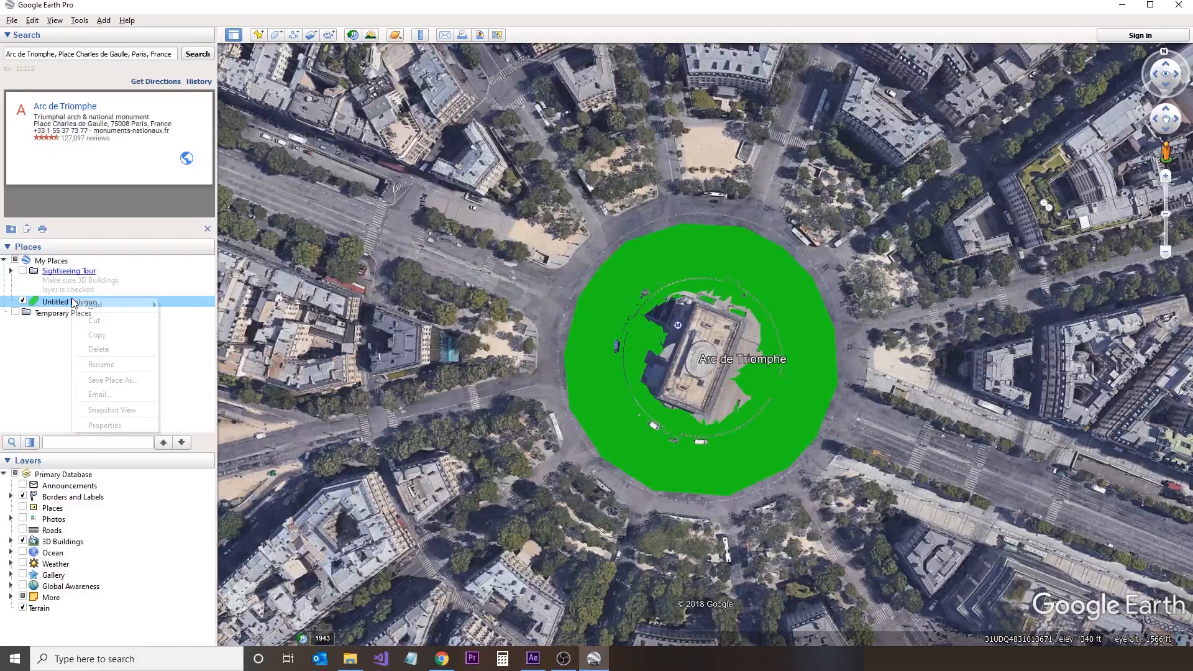
{"action": "left_click", "coordinate": [121, 381]}
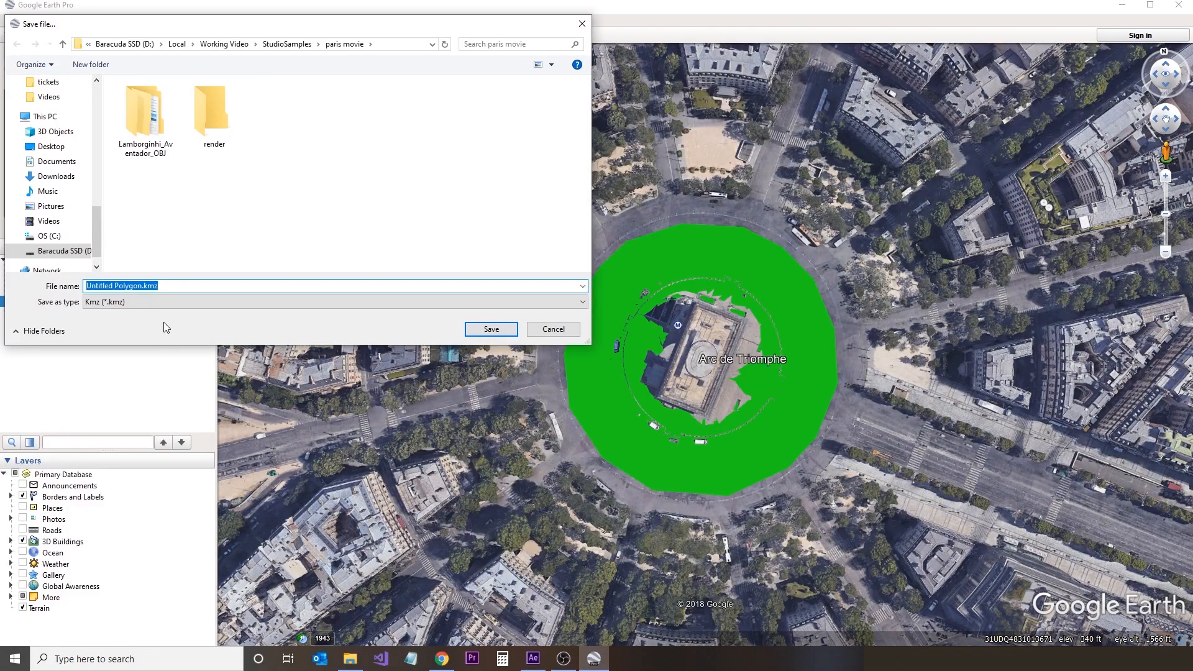
{"action": "type", "text": "paris"}
{"action": "left_click", "coordinate": [226, 301]}
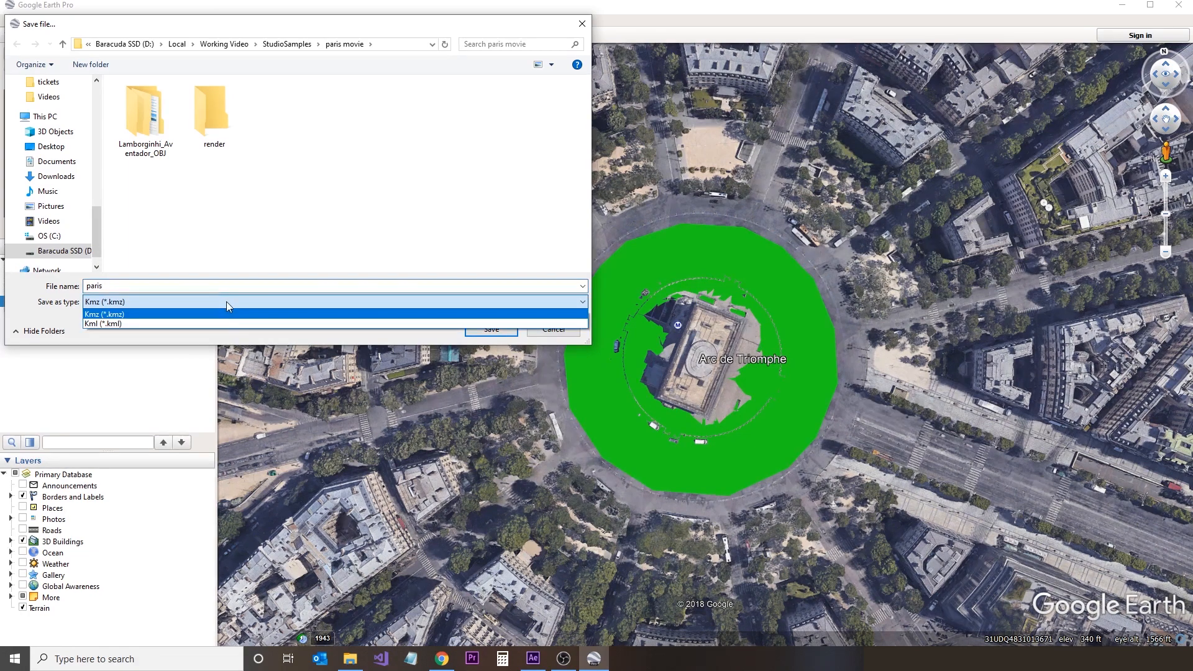
{"action": "left_click", "coordinate": [218, 336]}
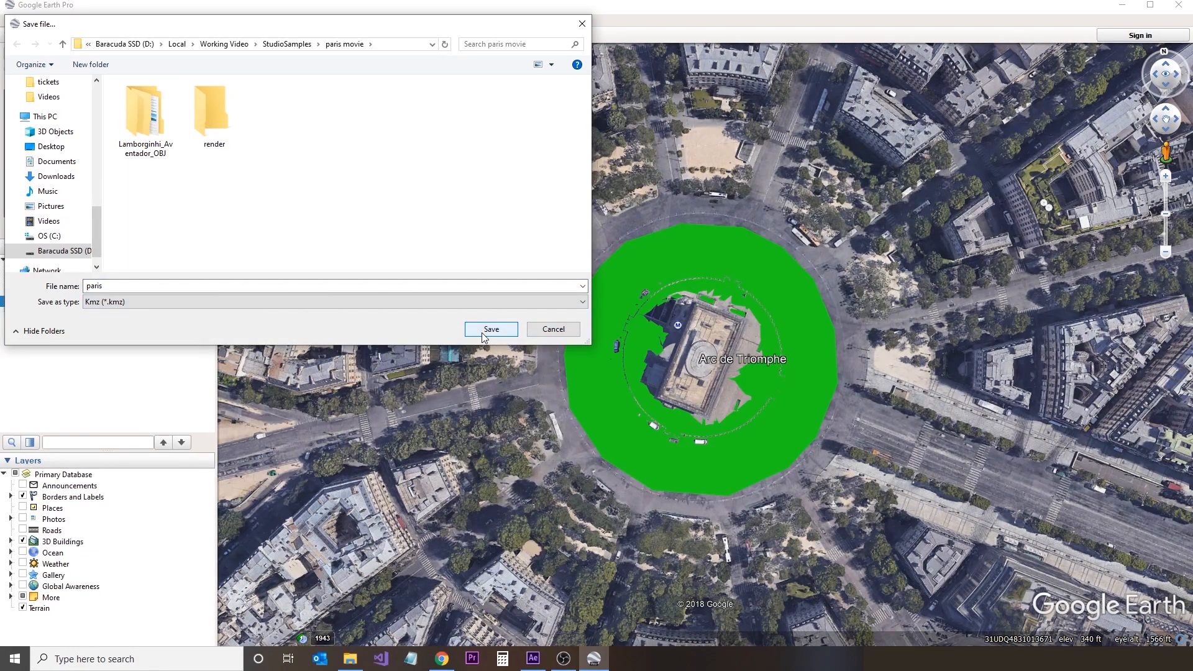
{"action": "left_click", "coordinate": [484, 331]}
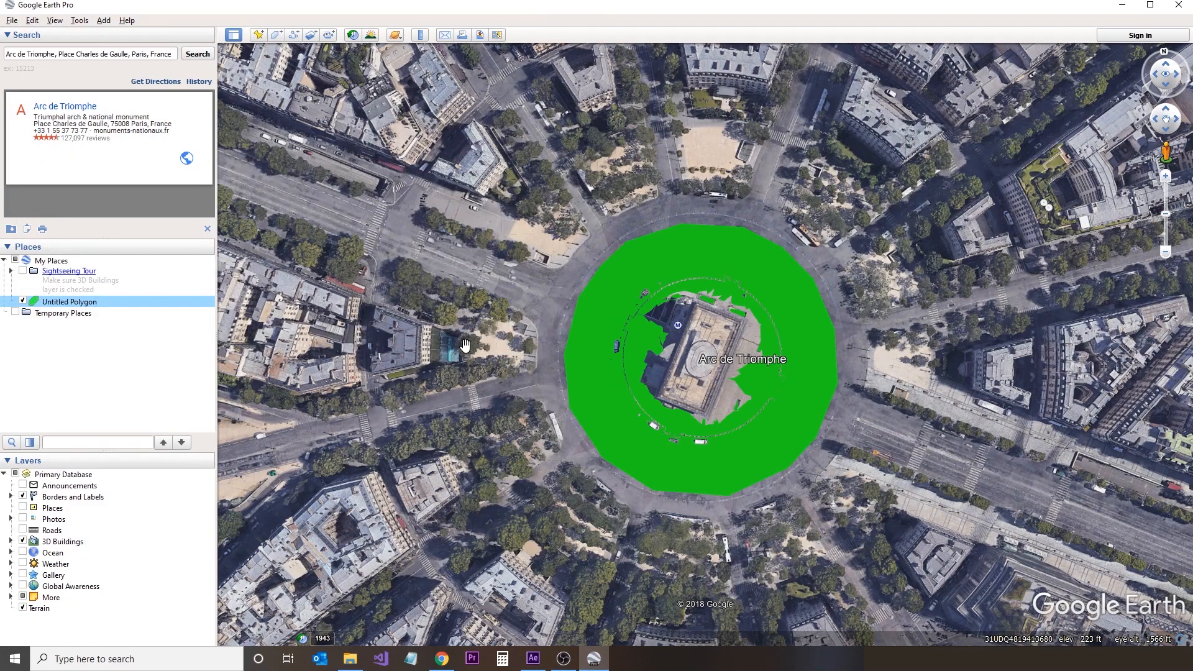
- Switch to Google Earth Studio and import paris.kmz from the paris movie folder as an overlay
{"action": "left_click", "coordinate": [442, 659]}
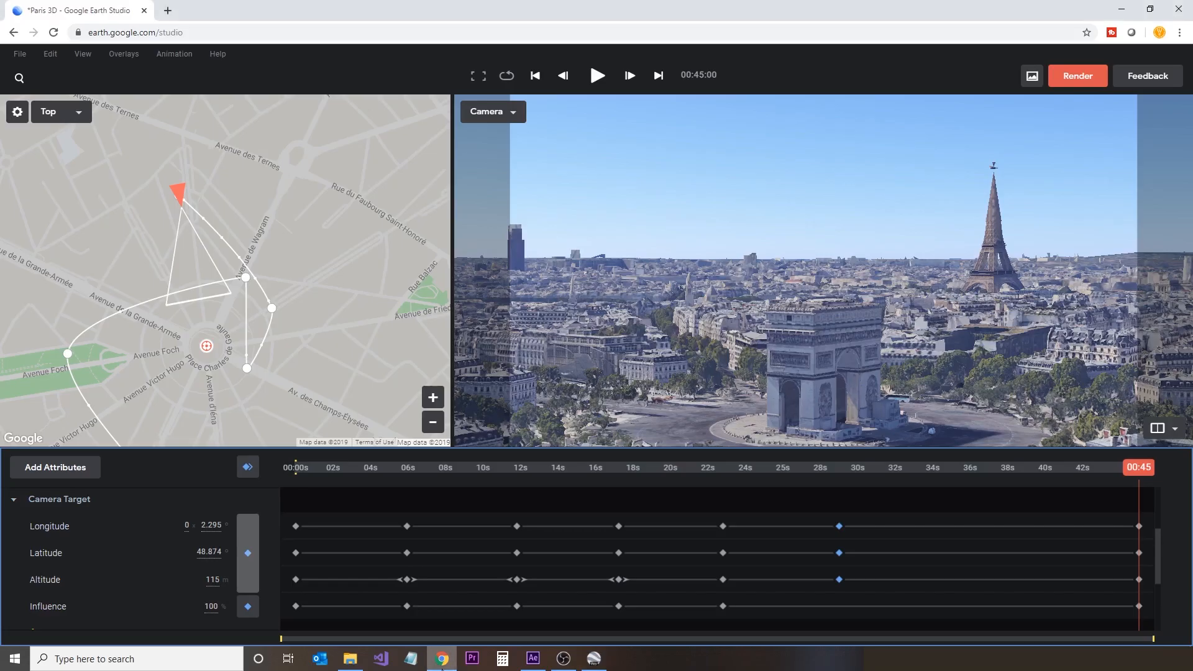
{"action": "left_click", "coordinate": [20, 54]}
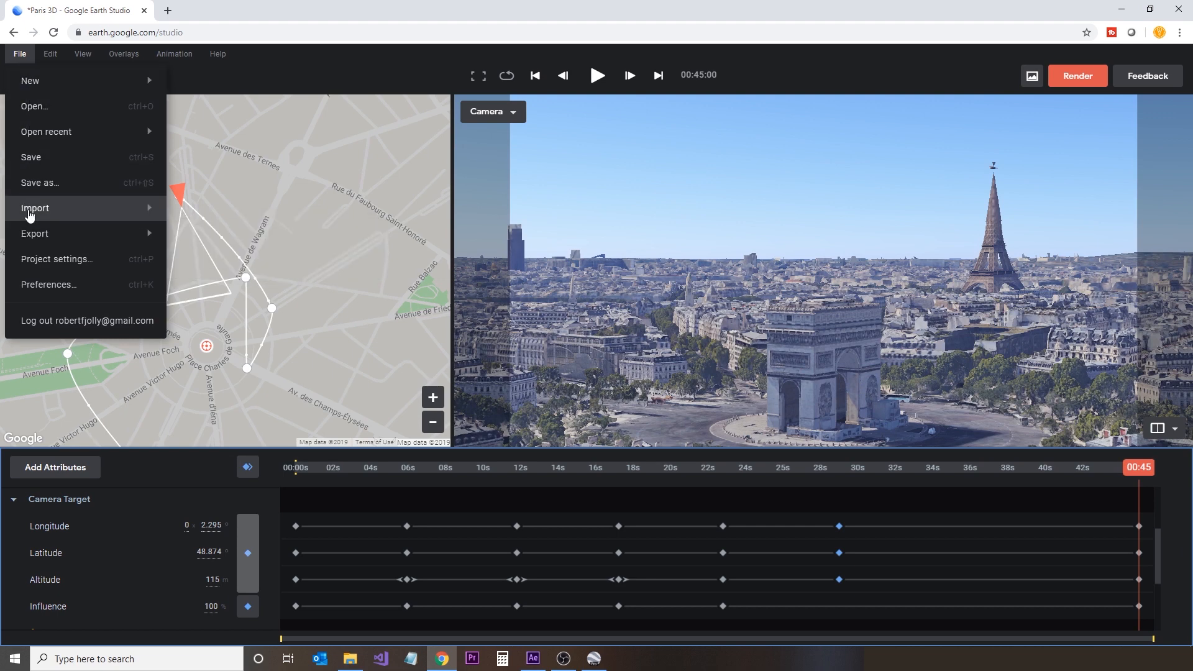
{"action": "mouse_move", "coordinate": [110, 206]}
{"action": "left_click", "coordinate": [240, 234]}
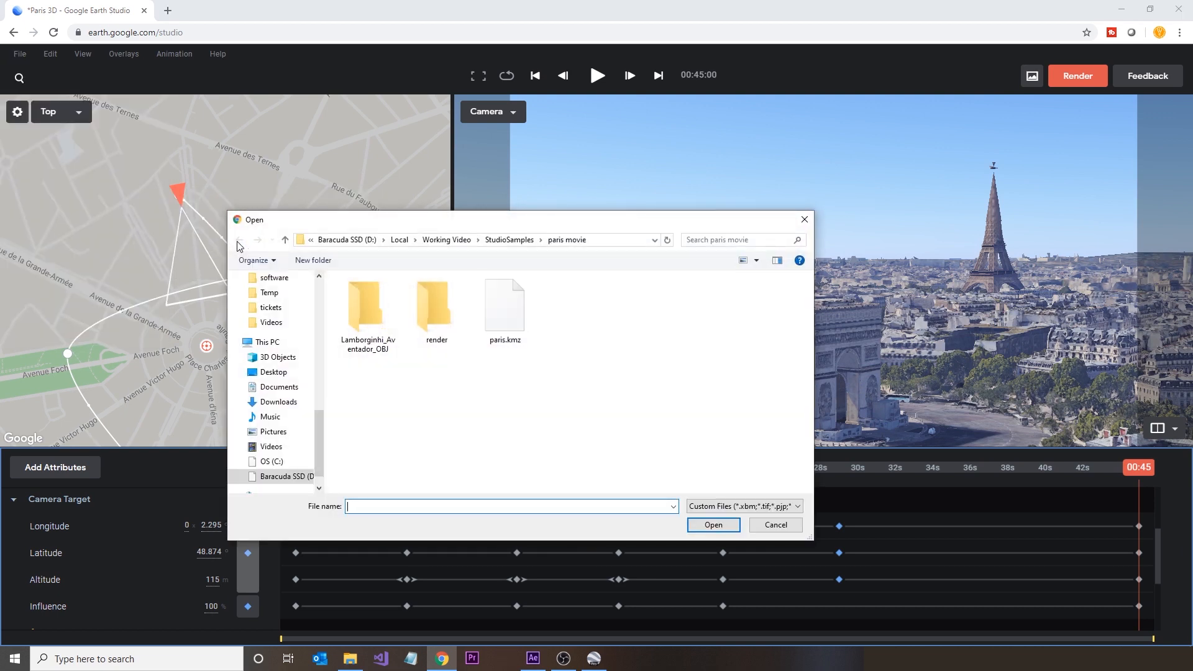
{"action": "double_click", "coordinate": [505, 310]}
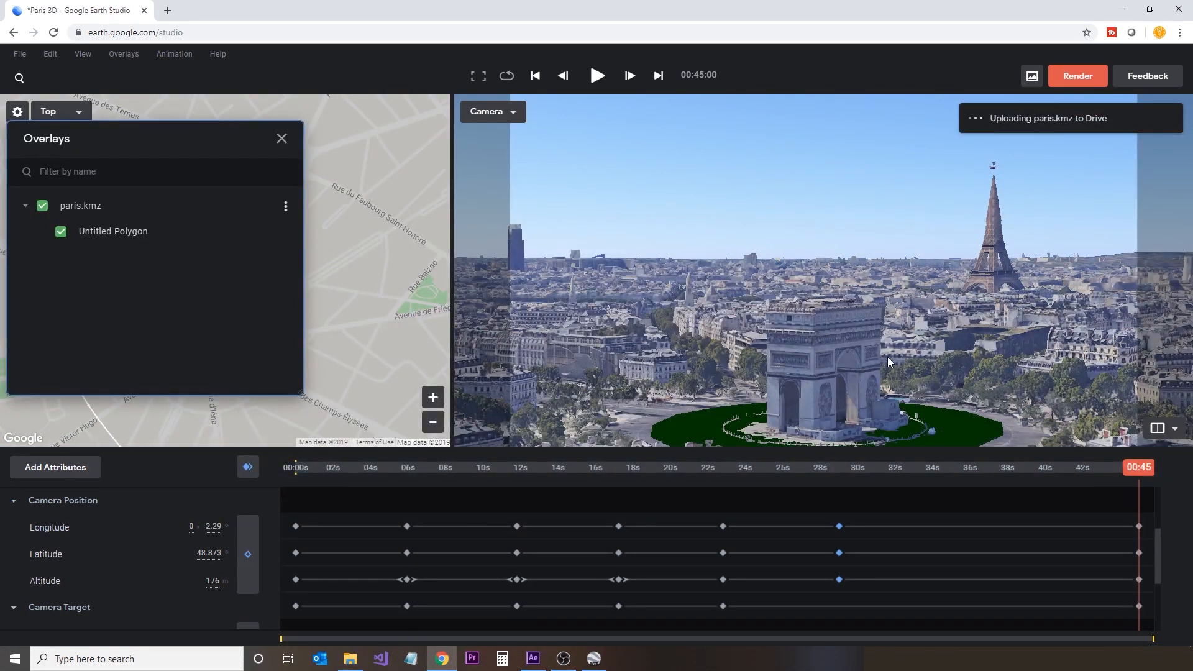
- Add the Time of day attribute and keyframe it as 5/12/2019, 13:52 GMT at the start of the timeline
{"action": "left_click_drag", "start_coordinate": [1139, 470], "coordinate": [911, 475]}
{"action": "left_click", "coordinate": [75, 471]}
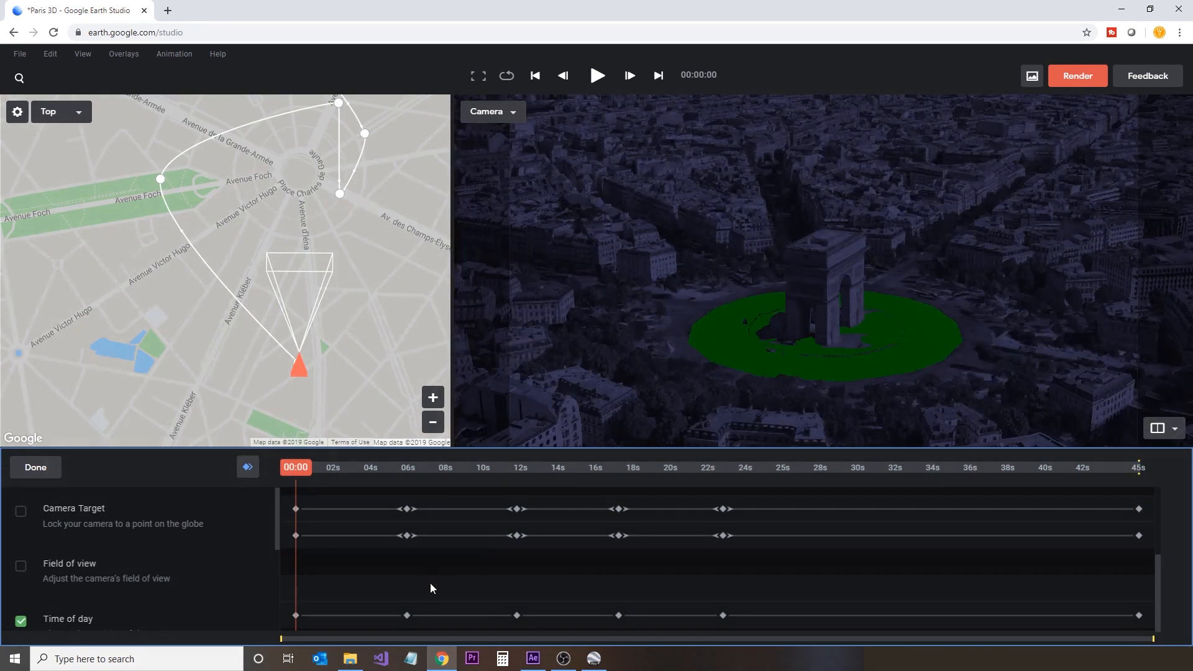
{"action": "left_click", "coordinate": [39, 473]}
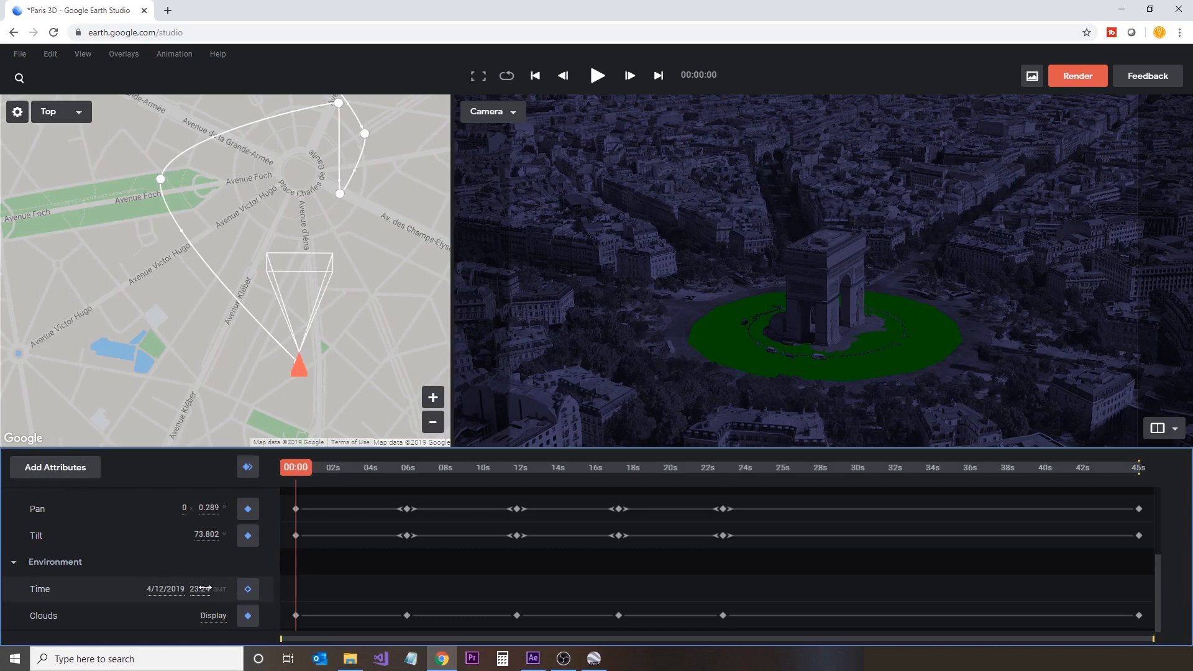
{"action": "left_click_drag", "start_coordinate": [205, 588], "coordinate": [969, 575]}
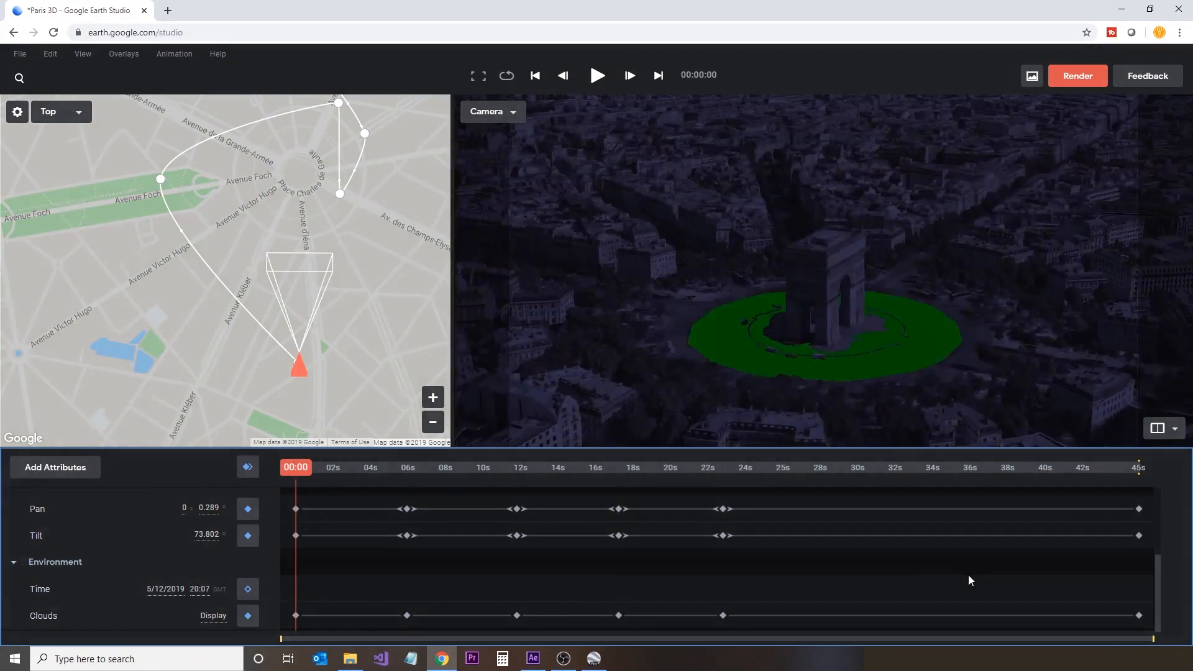
{"action": "left_click_drag", "start_coordinate": [886, 590], "coordinate": [791, 605]}
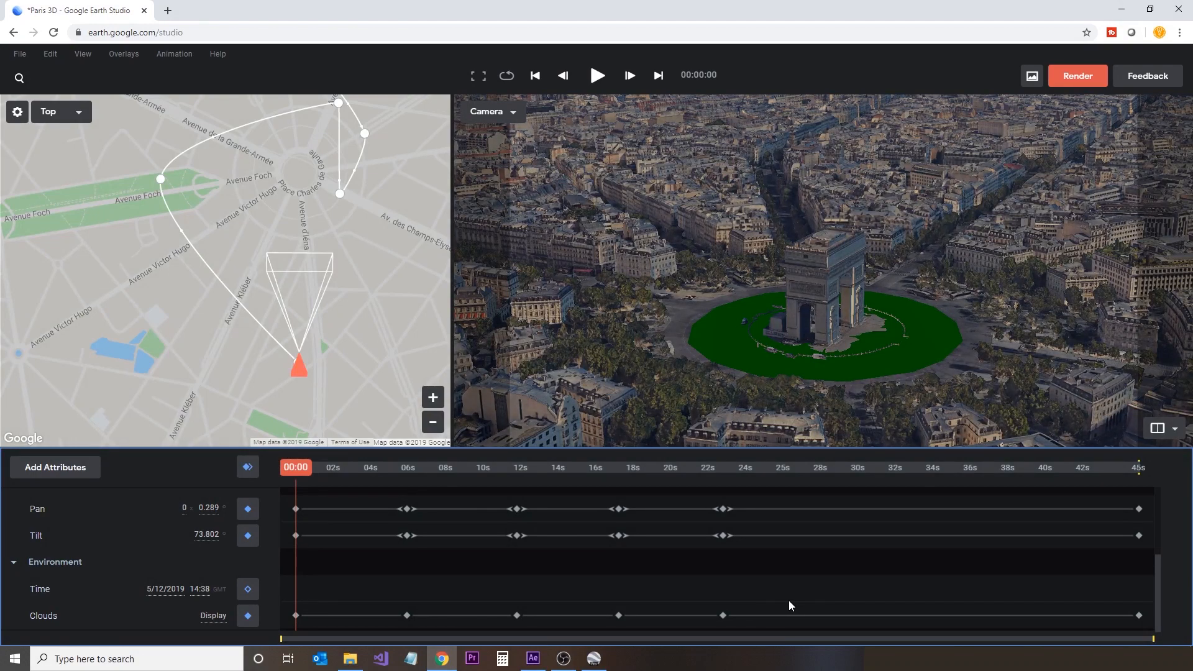
{"action": "left_click", "coordinate": [248, 589]}
- Examine the daylight and the green overlay around the arch along the whole 45-second flight
{"action": "left_click_drag", "start_coordinate": [296, 469], "coordinate": [1151, 519]}
{"action": "left_click_drag", "start_coordinate": [1139, 468], "coordinate": [164, 595]}
{"action": "left_click_drag", "start_coordinate": [302, 468], "coordinate": [1192, 550]}
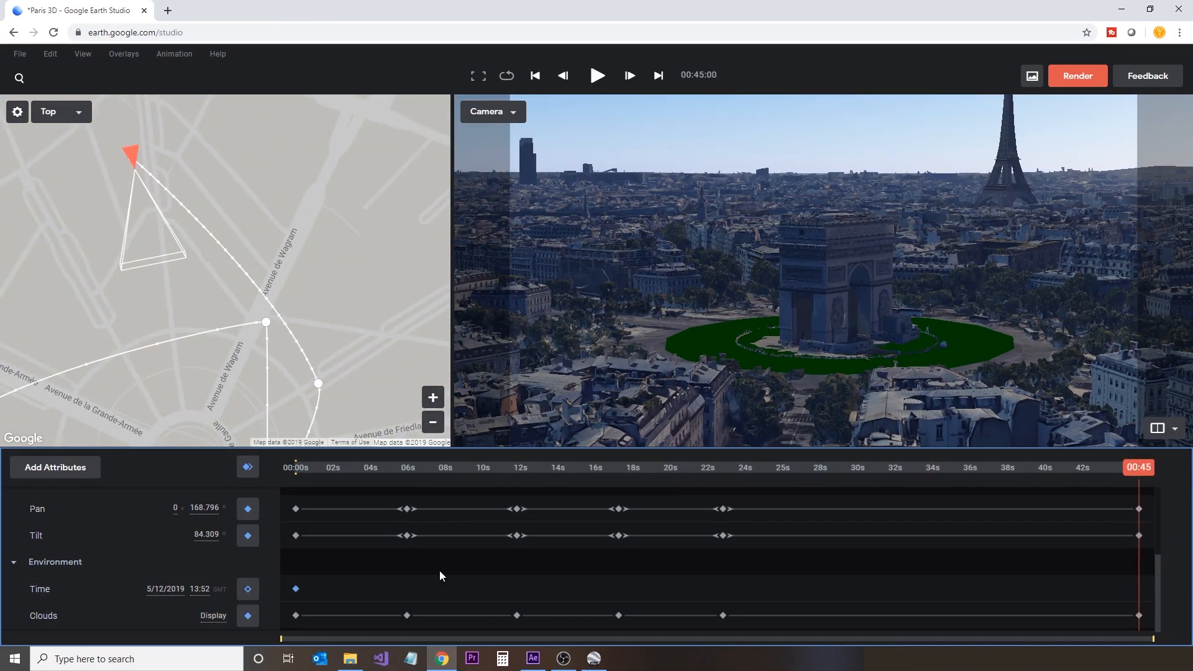
{"action": "scroll", "coordinate": [763, 566], "scroll_direction": "up", "scroll_amount": 3}
{"action": "scroll", "coordinate": [765, 568], "scroll_direction": "down", "scroll_amount": 3}
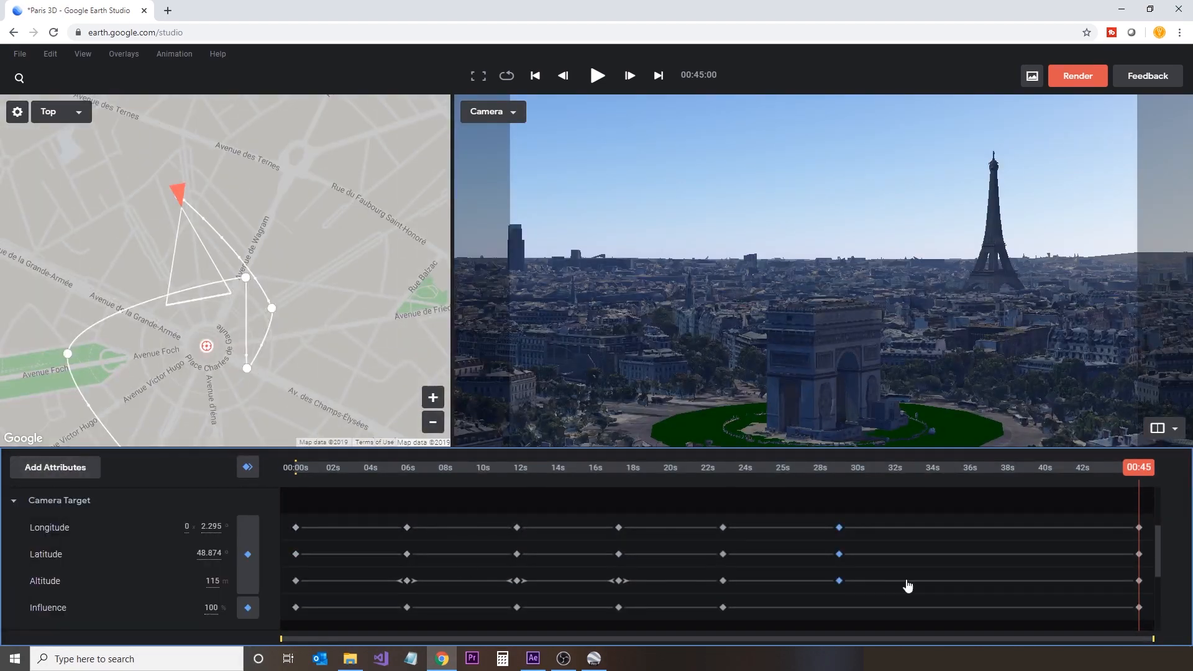
{"action": "left_click_drag", "start_coordinate": [1139, 472], "coordinate": [291, 502]}
{"action": "scroll", "coordinate": [956, 615], "scroll_direction": "down", "scroll_amount": 3}
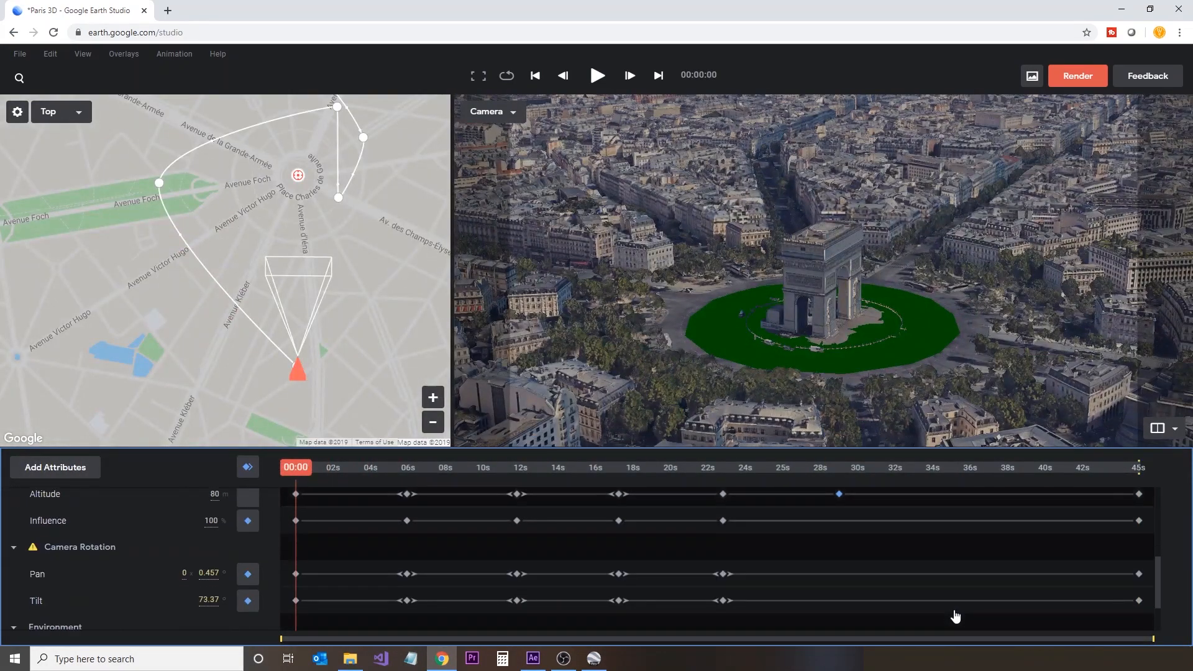
- Render the Paris 3D flight with the green overlay, frames 0 to 1350 at 1920 x 1080, into the render folder and allow the file access
{"action": "left_click", "coordinate": [1078, 75]}
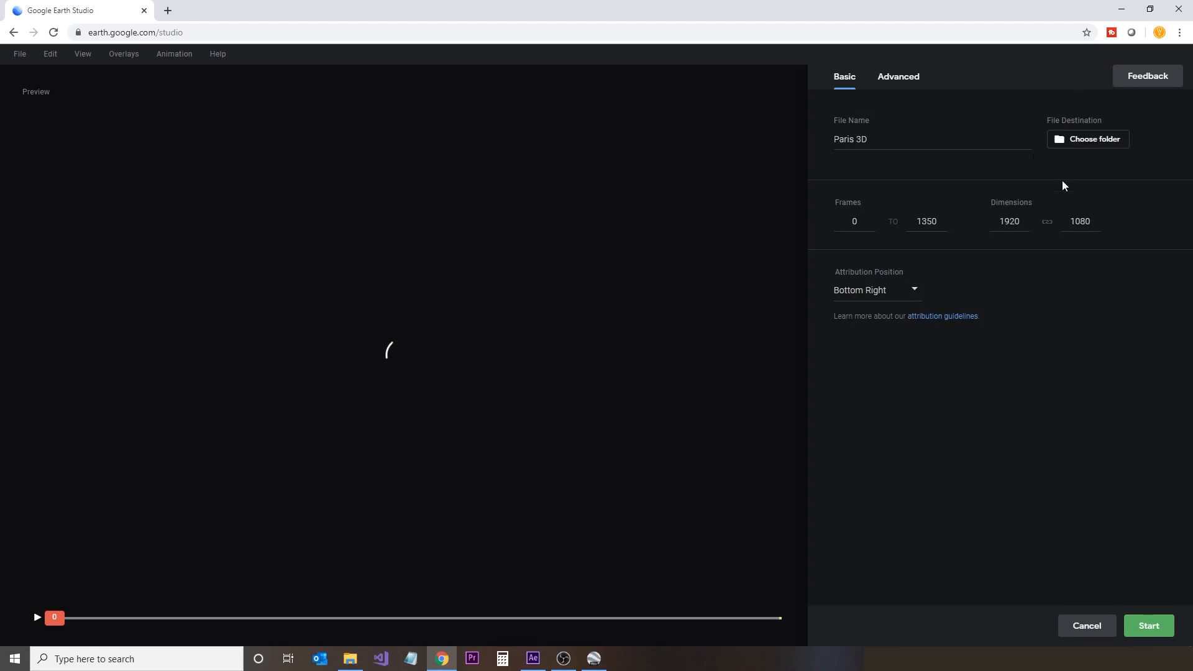
{"action": "left_click", "coordinate": [1094, 140]}
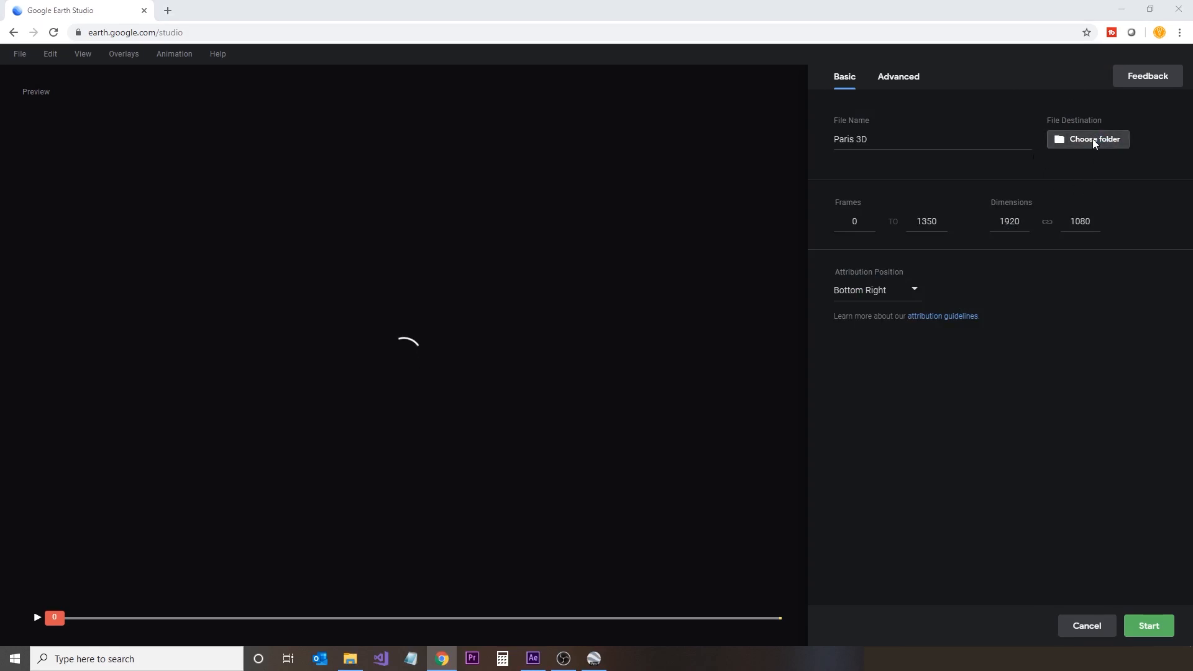
{"action": "left_click", "coordinate": [434, 304]}
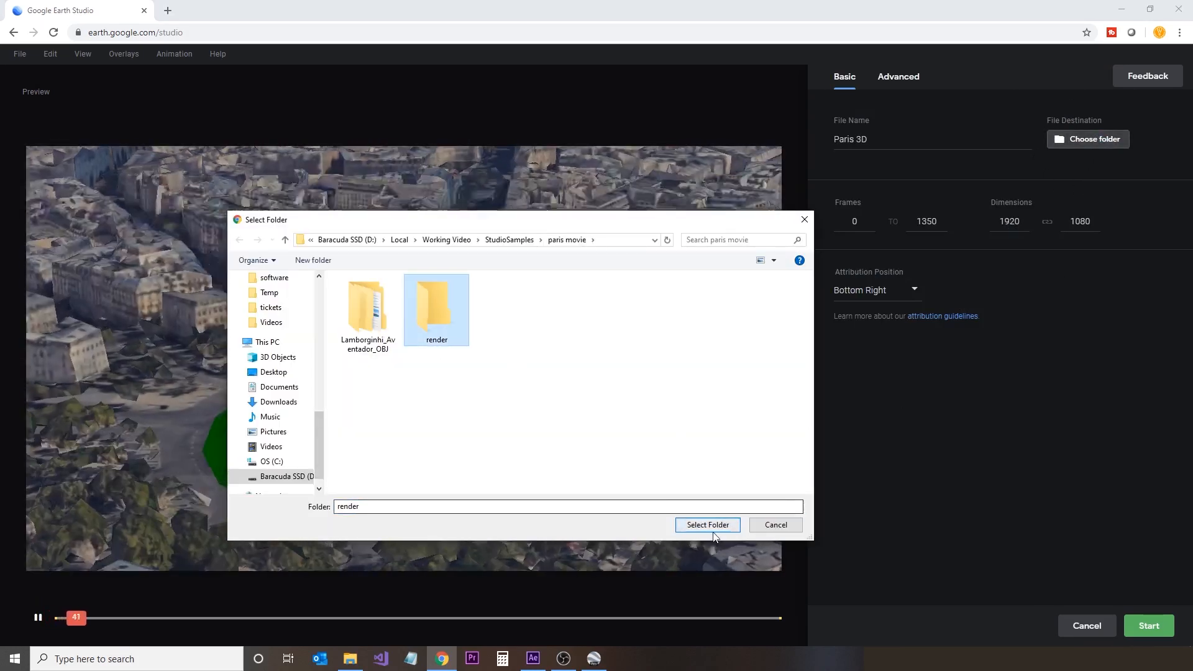
{"action": "left_click", "coordinate": [711, 527]}
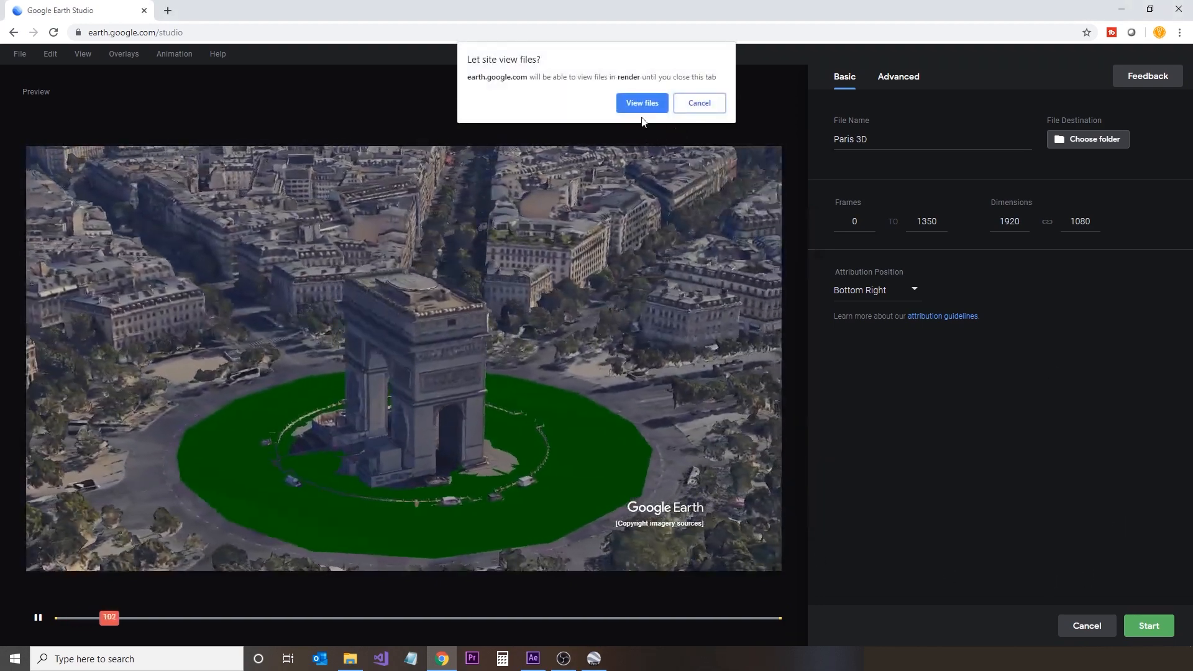
{"action": "left_click", "coordinate": [641, 105]}
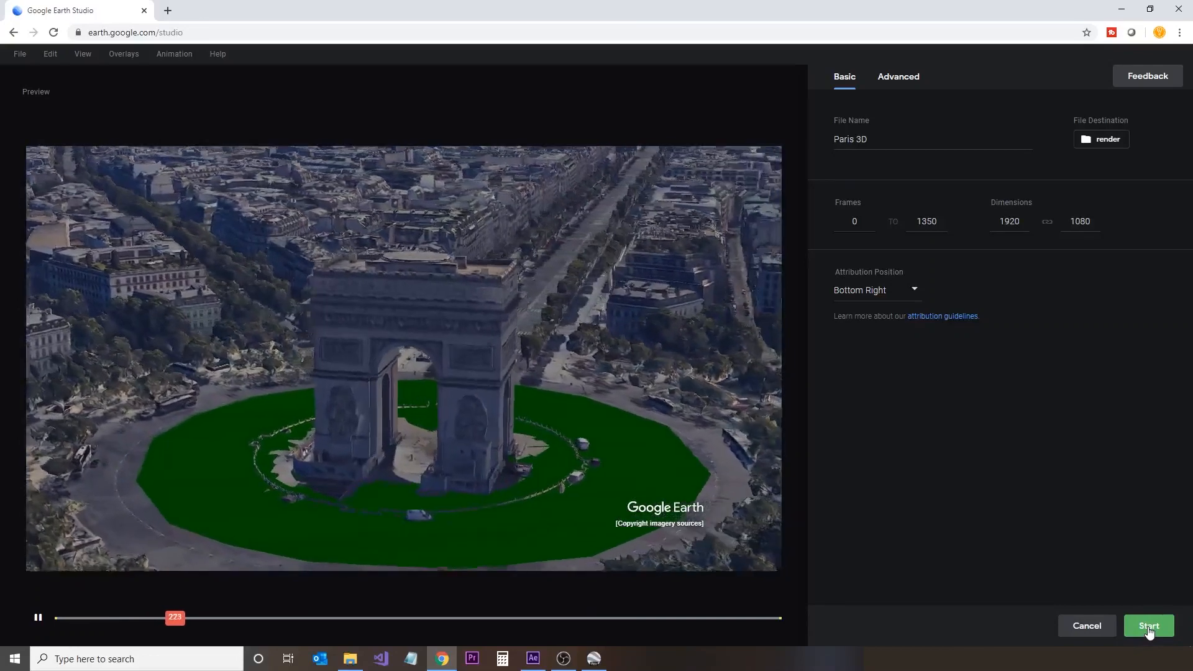
{"action": "left_click", "coordinate": [1149, 628]}
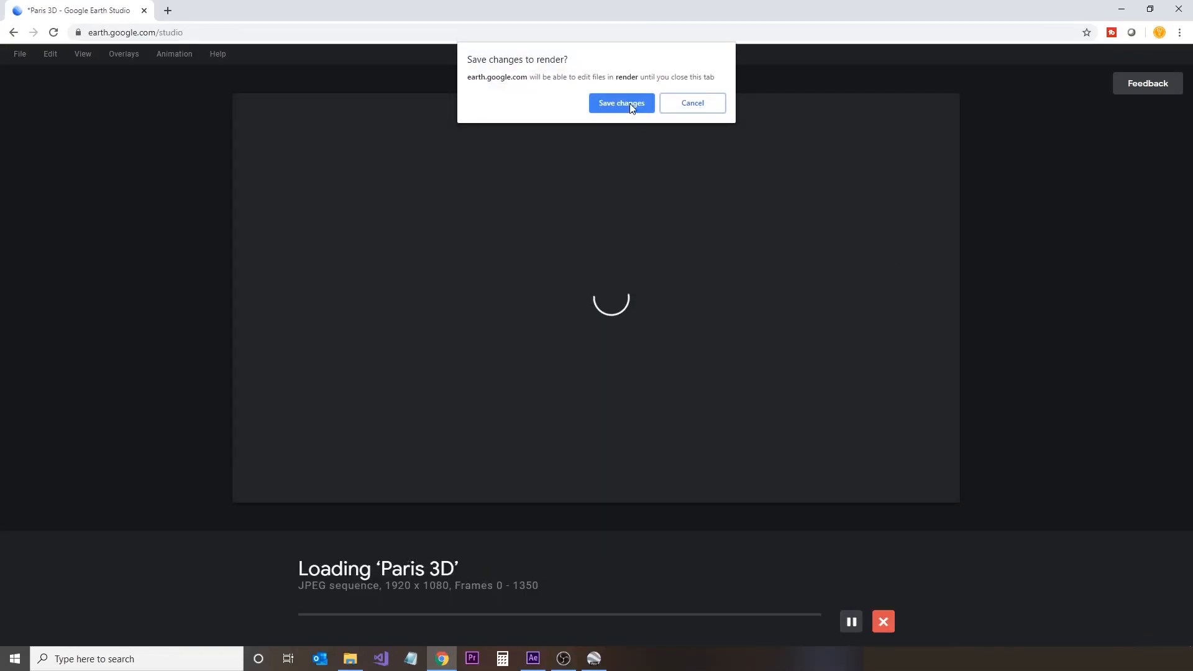
{"action": "left_click", "coordinate": [623, 103]}
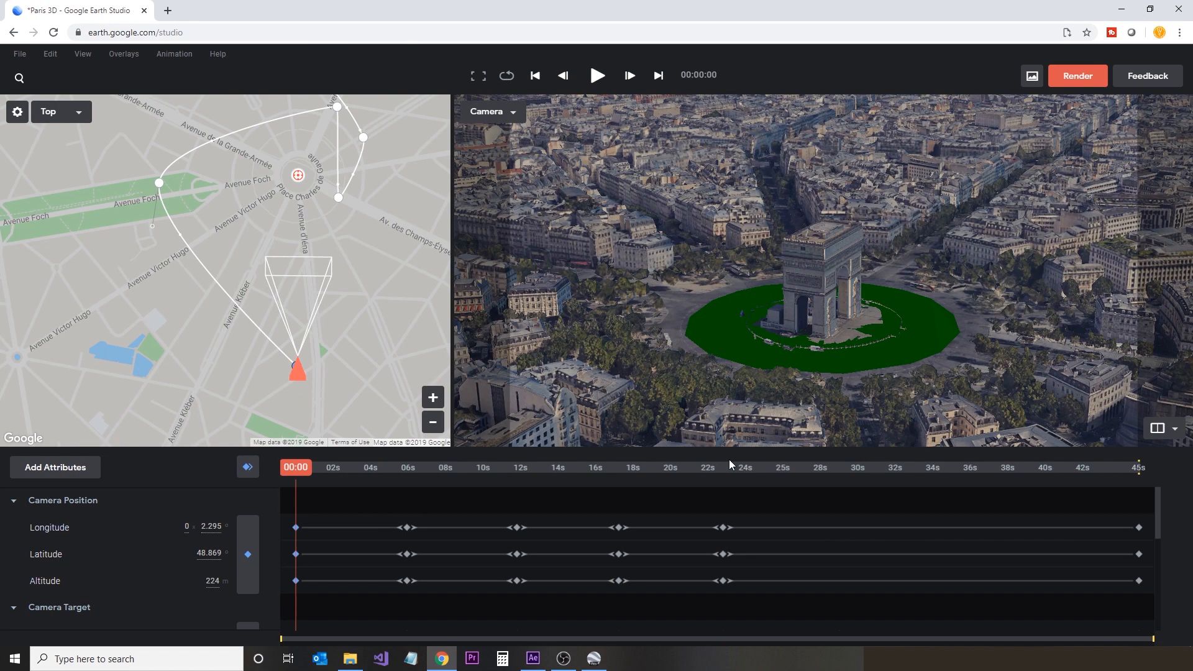
- Hide the paris.kmz overlay with its polygon
{"action": "left_click", "coordinate": [124, 55]}
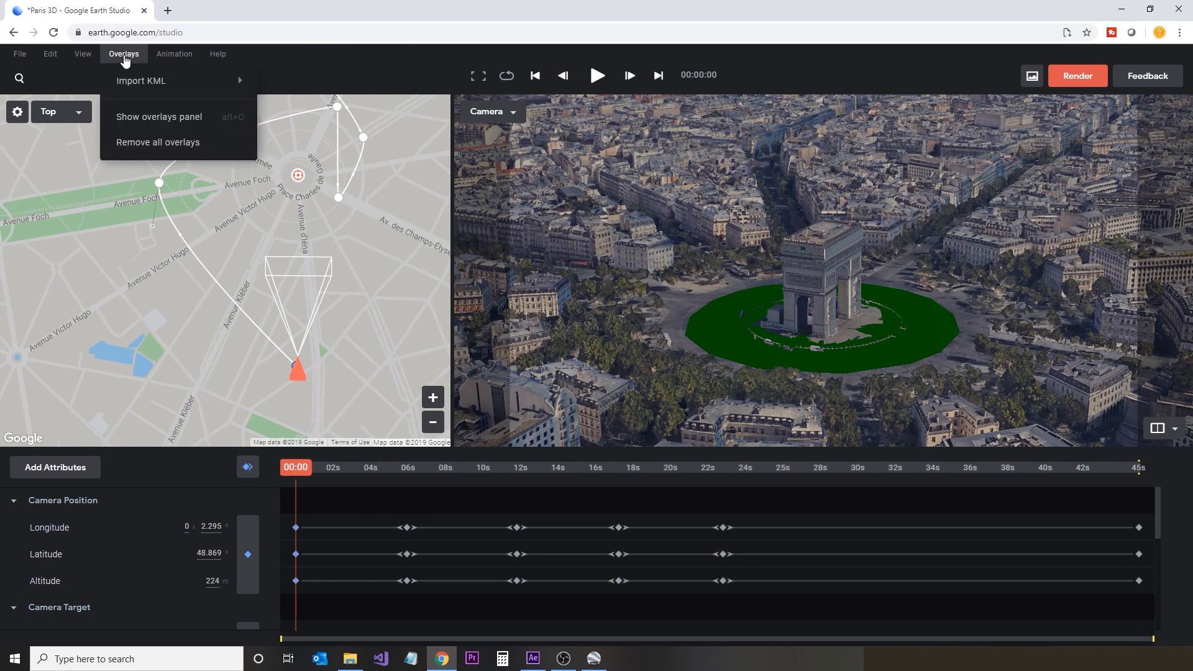
{"action": "left_click", "coordinate": [139, 114]}
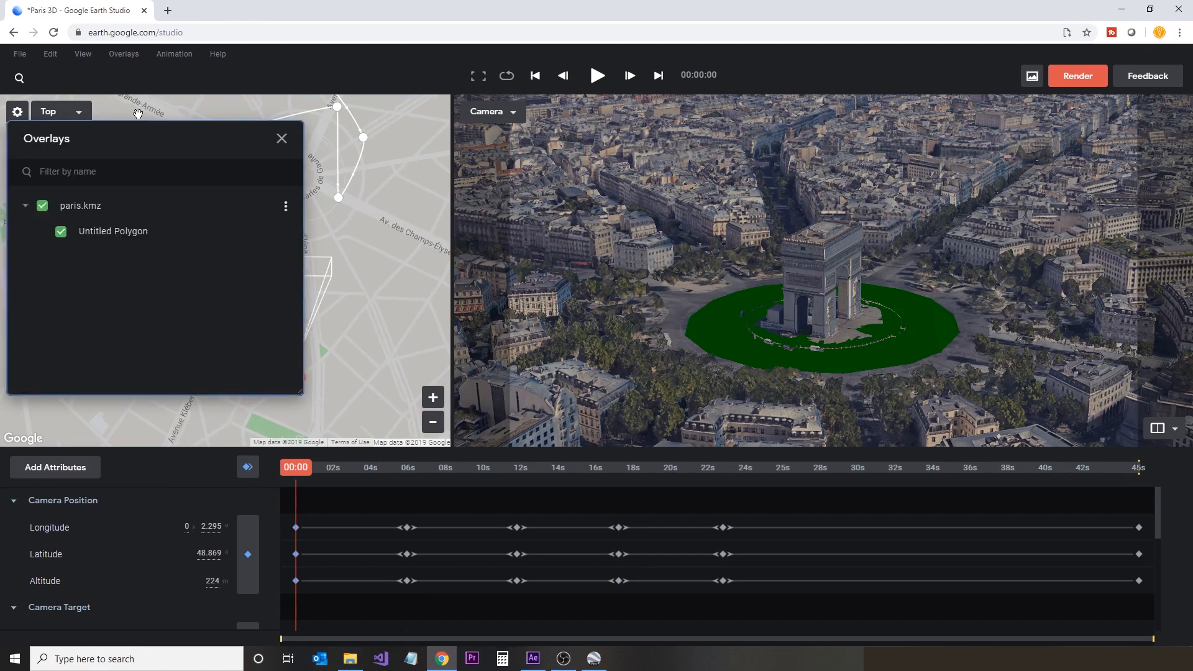
{"action": "left_click", "coordinate": [43, 207]}
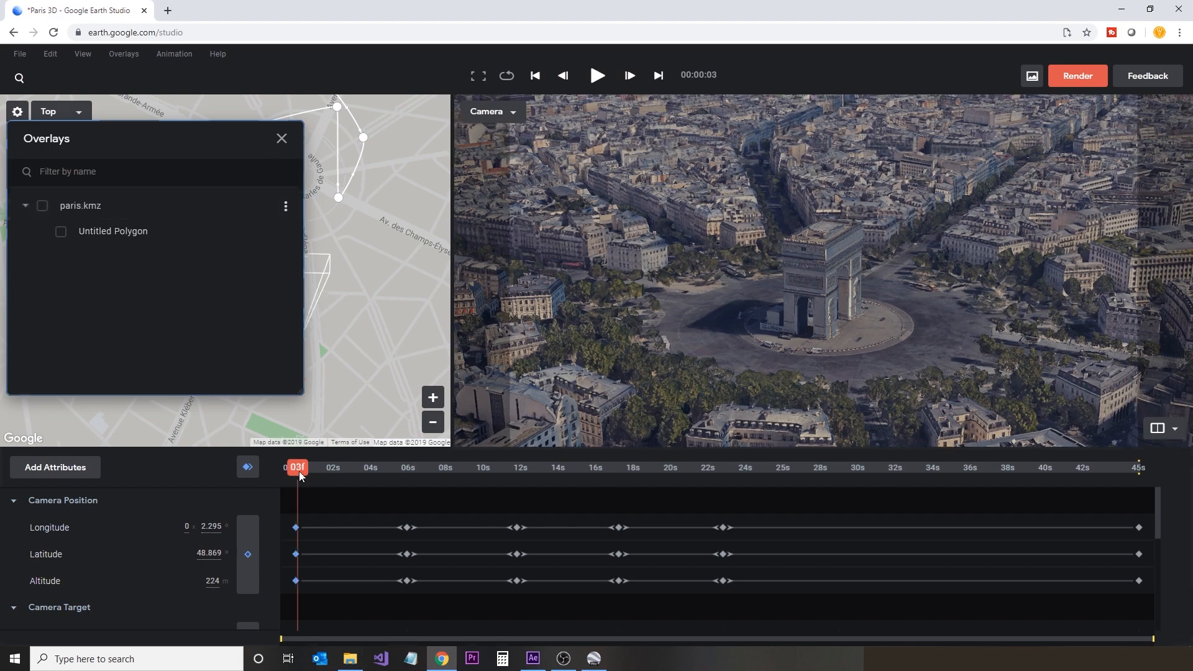
- Go to 00:11:13 in the flight and set a track point on the paved circle beside the arch
{"action": "left_click_drag", "start_coordinate": [300, 471], "coordinate": [510, 525]}
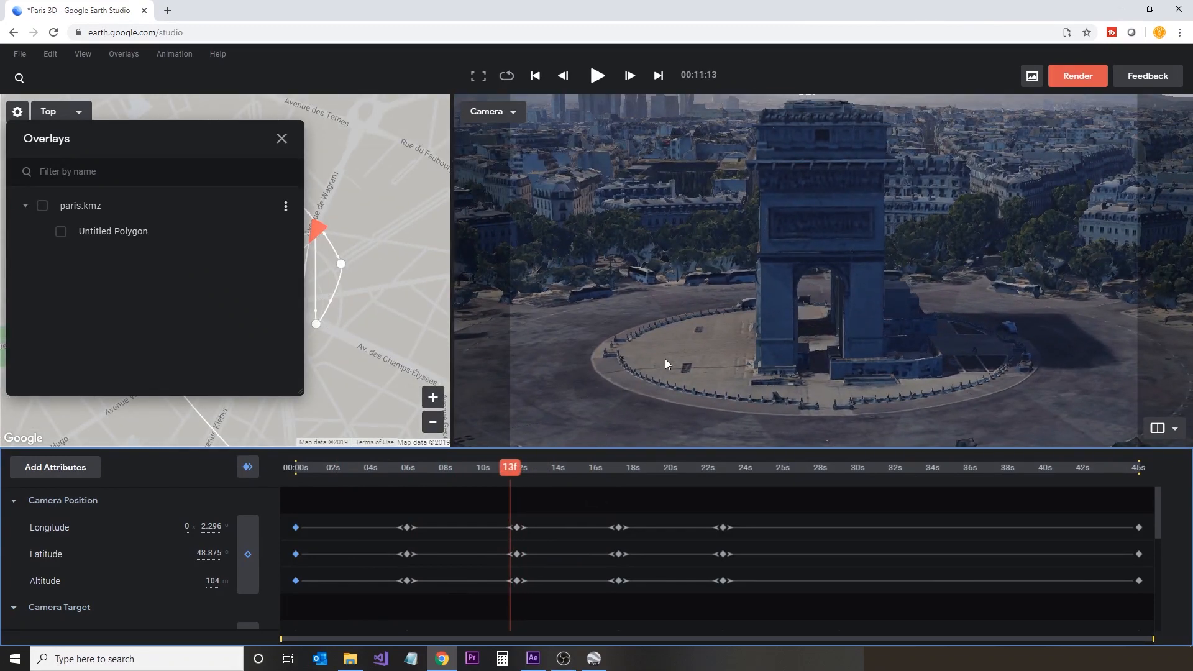
{"action": "right_click", "coordinate": [650, 349]}
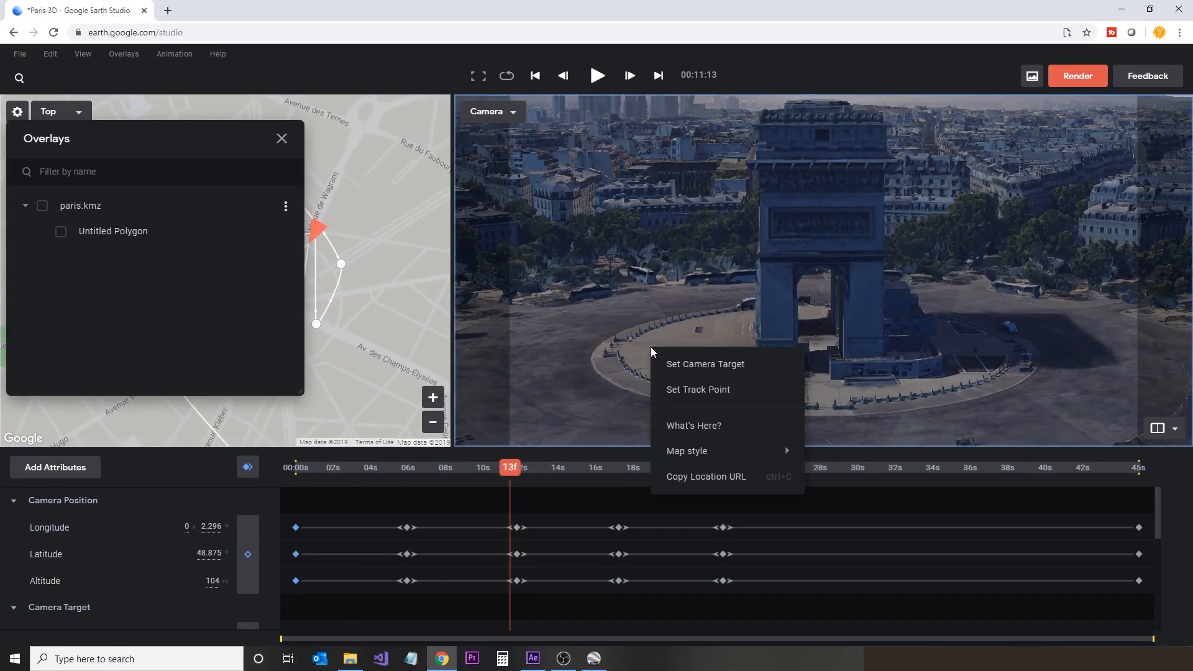
{"action": "left_click", "coordinate": [695, 398]}
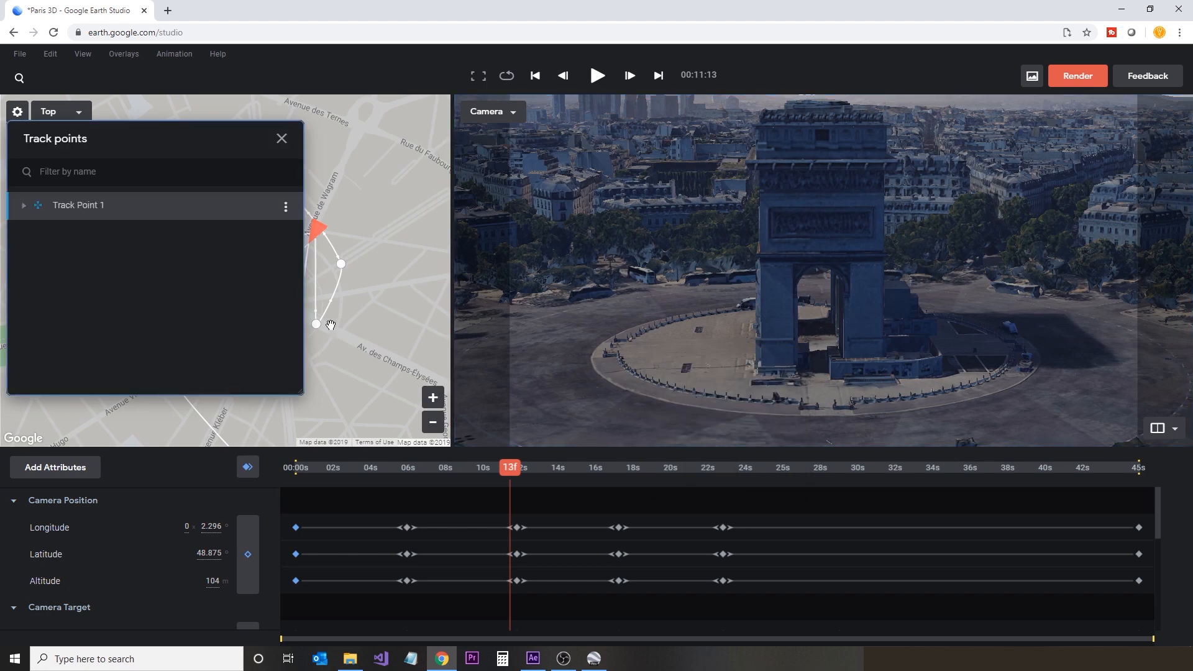
- Examine the new track point's location on the map and its longitude, latitude and altitude
{"action": "left_click_drag", "start_coordinate": [146, 144], "coordinate": [777, 200]}
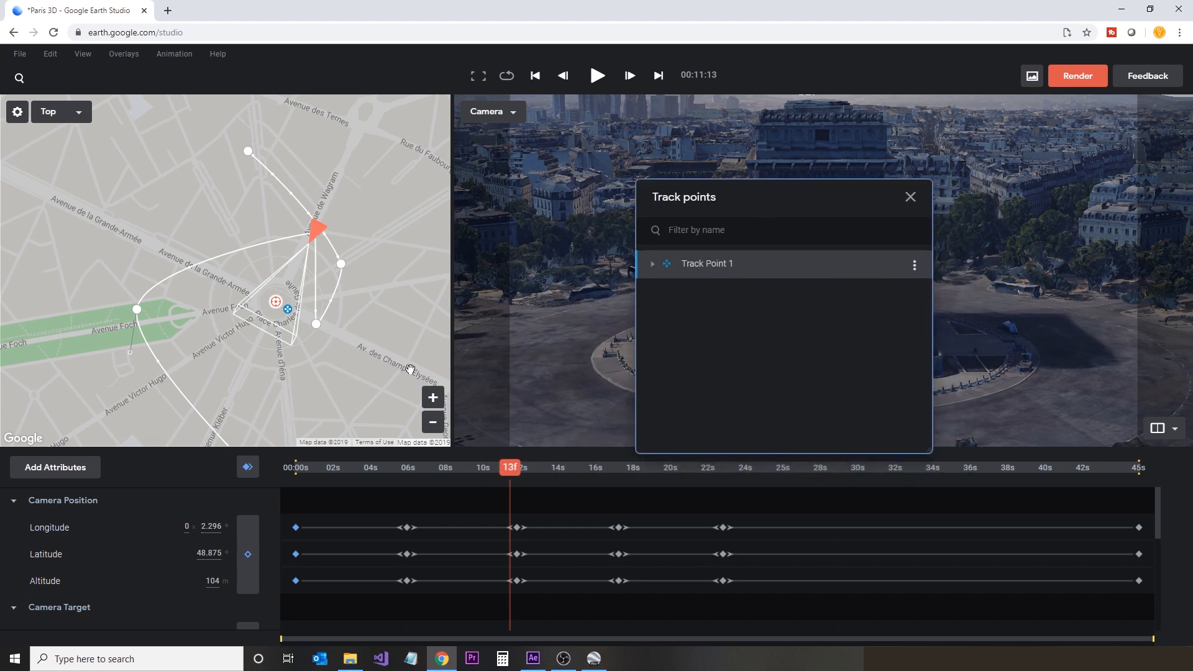
{"action": "scroll", "coordinate": [290, 312], "scroll_direction": "up", "scroll_amount": 1}
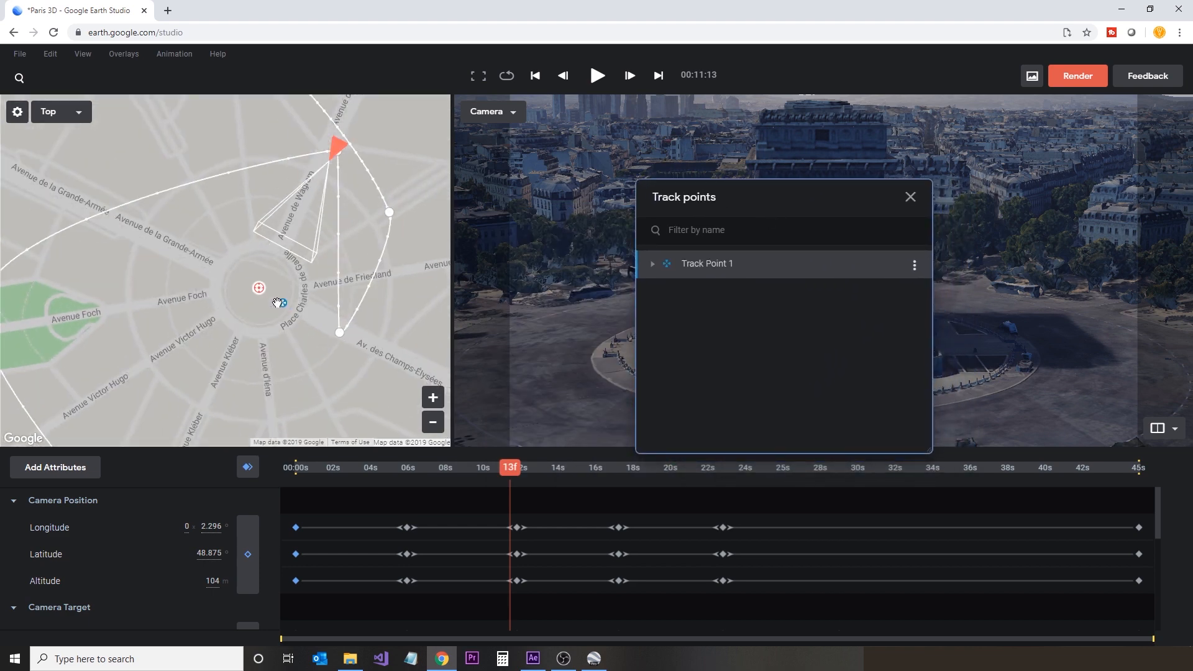
{"action": "scroll", "coordinate": [279, 308], "scroll_direction": "up", "scroll_amount": 1}
{"action": "scroll", "coordinate": [279, 304], "scroll_direction": "up", "scroll_amount": 1}
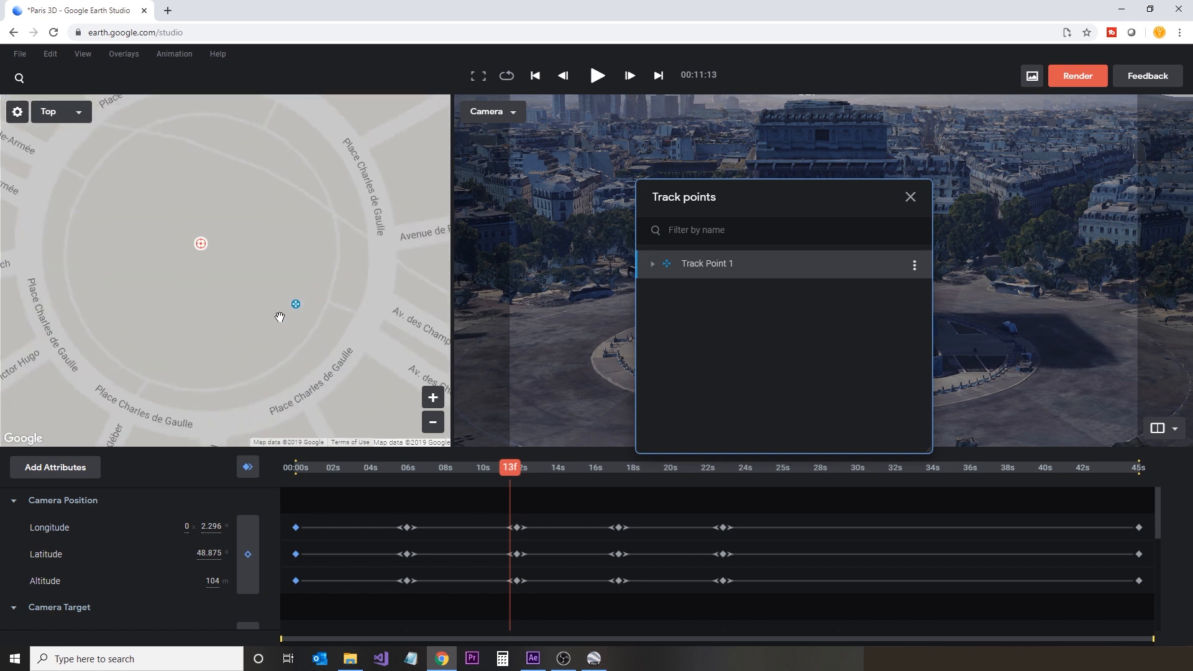
{"action": "left_click", "coordinate": [652, 265]}
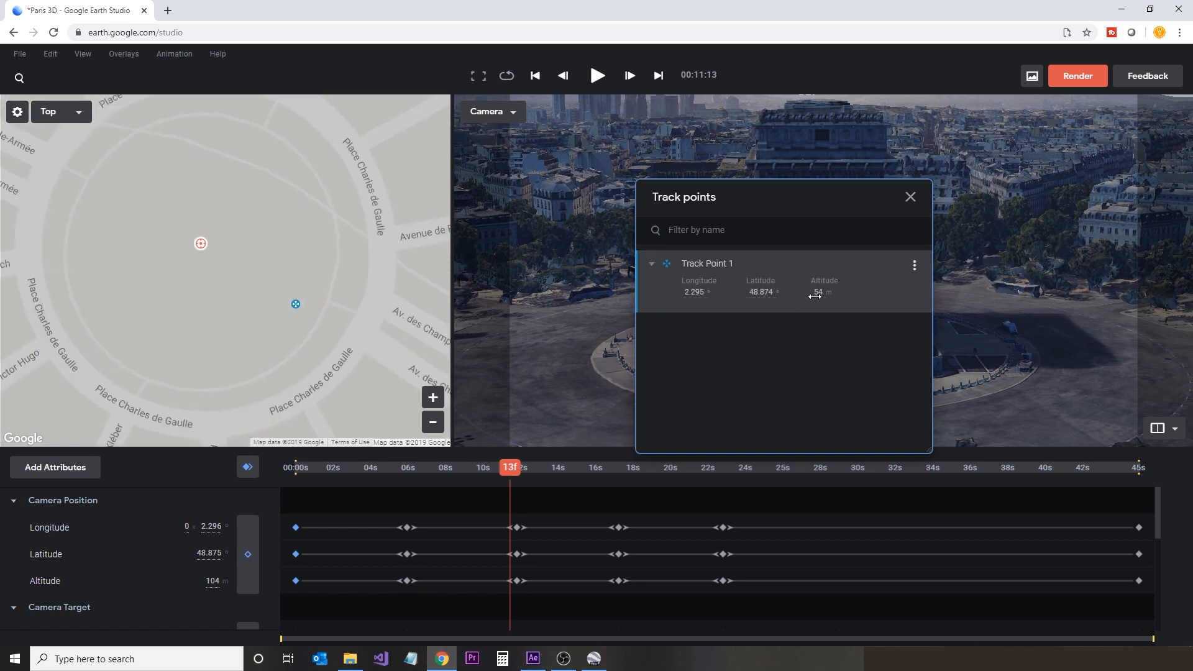
{"action": "left_click_drag", "start_coordinate": [898, 195], "coordinate": [297, 163]}
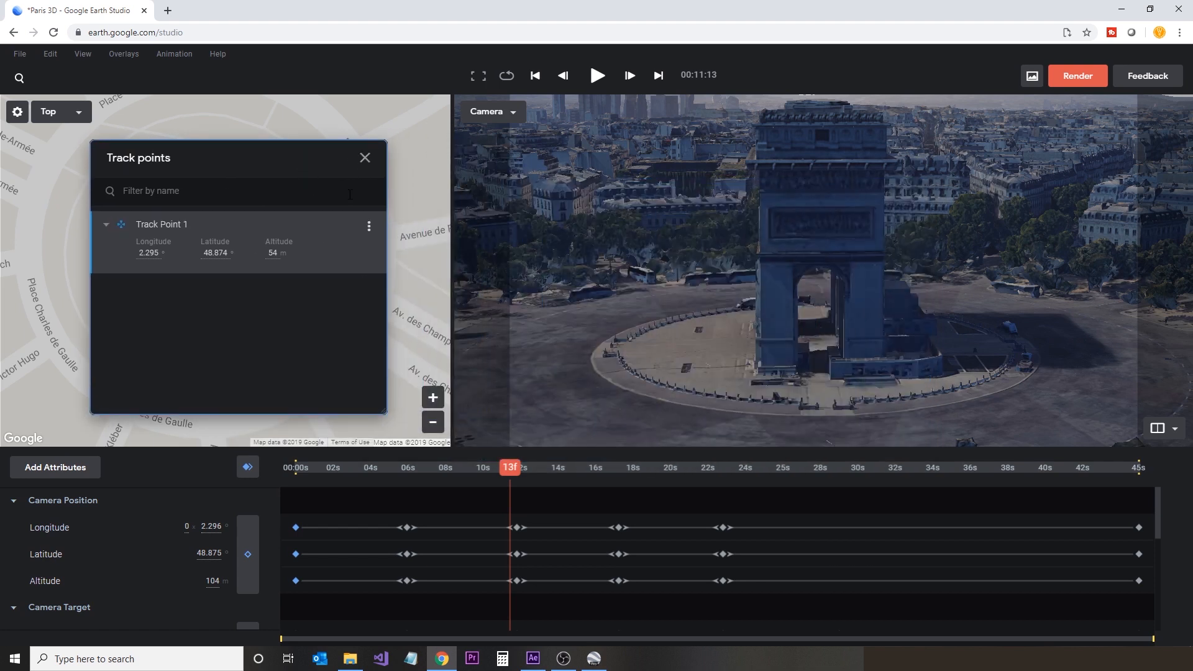
- Render the Paris 3D flight again without the overlay, frames 0 to 1350 at 1920 x 1080, into the render folder
{"action": "left_click", "coordinate": [1078, 75]}
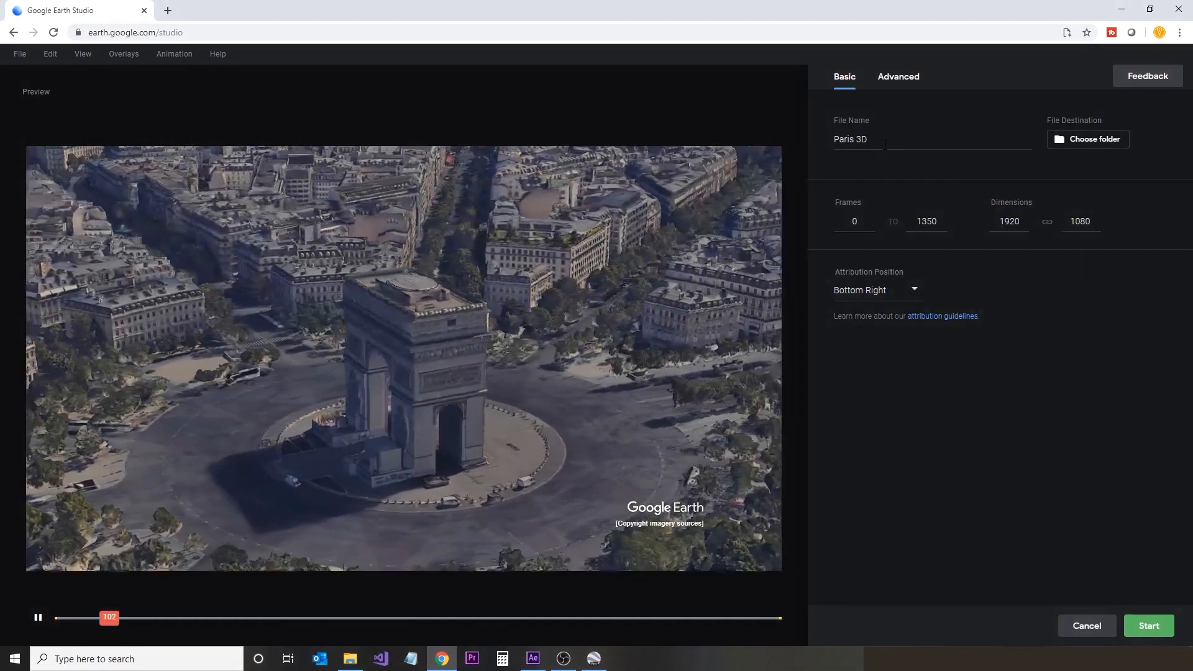
{"action": "left_click", "coordinate": [898, 77]}
{"action": "left_click", "coordinate": [845, 77]}
{"action": "left_click", "coordinate": [1088, 139]}
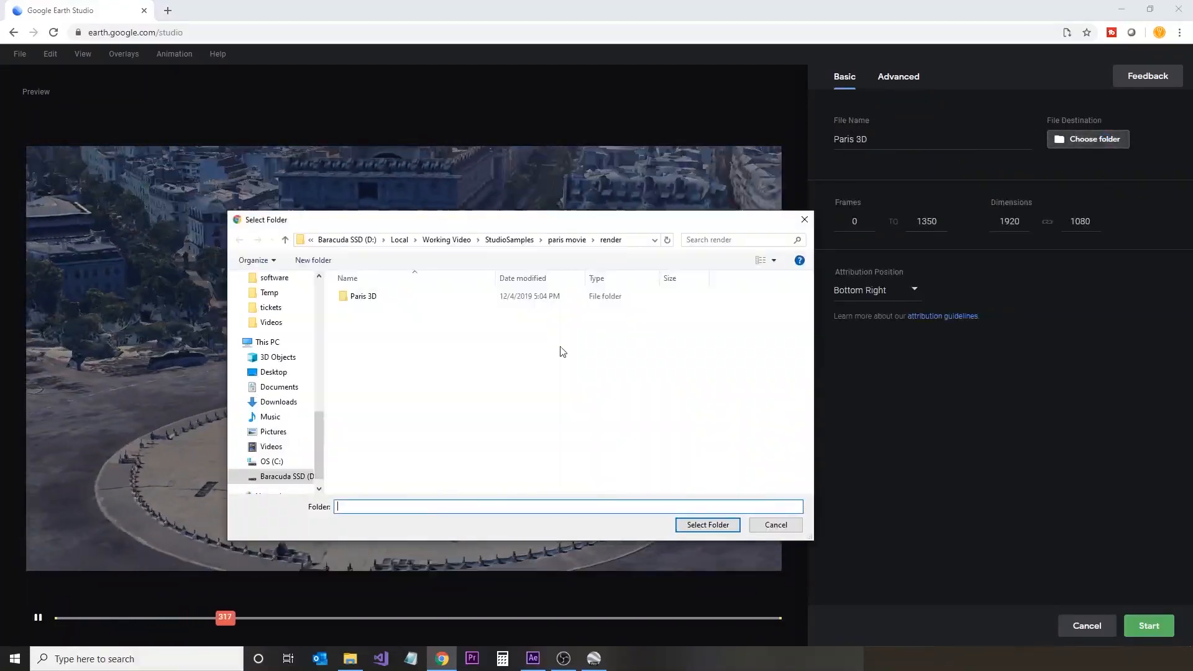
{"action": "left_click", "coordinate": [712, 525]}
{"action": "left_click", "coordinate": [642, 102]}
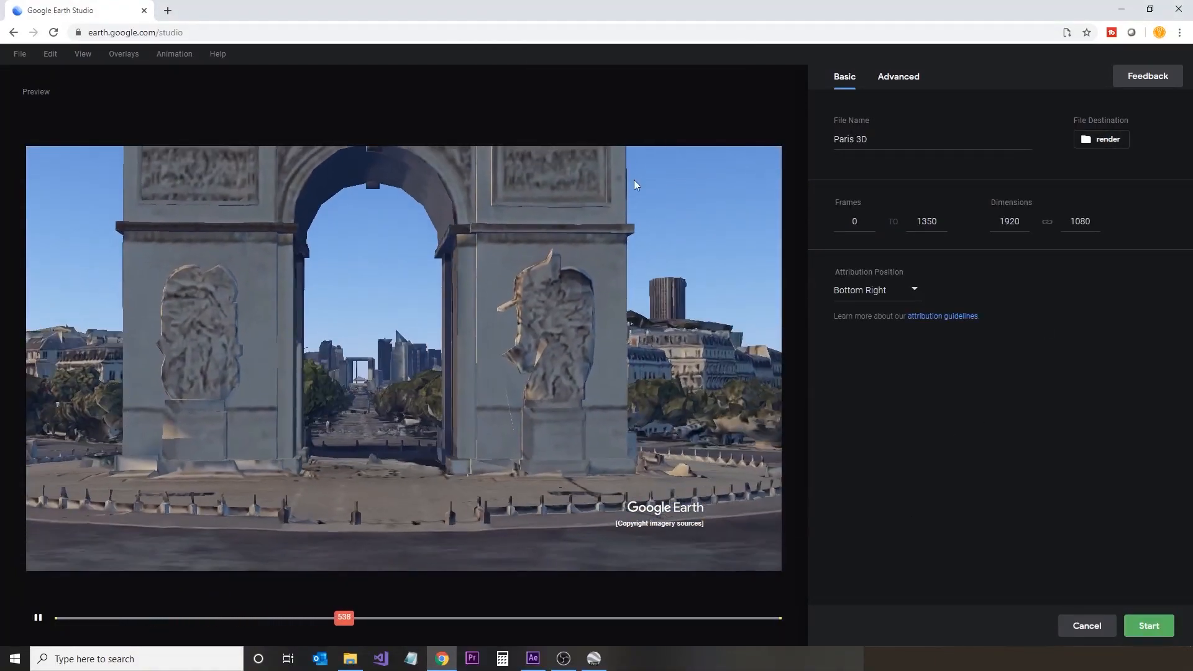
{"action": "left_click", "coordinate": [1150, 625]}
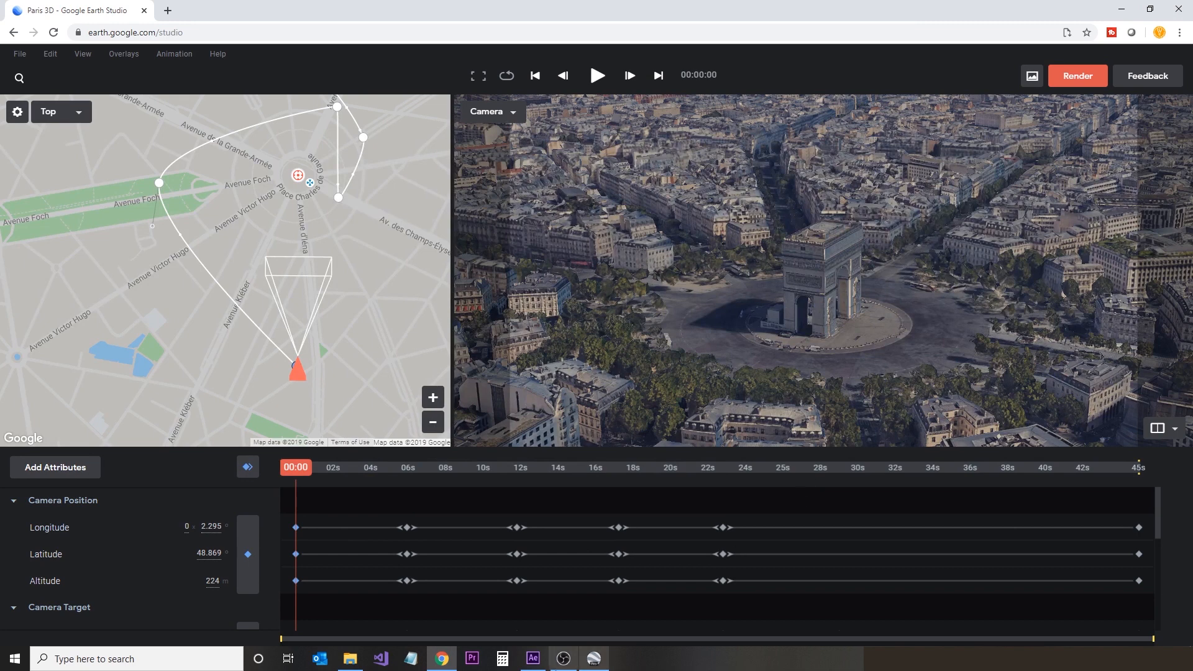
- Switch to After Effects, run Paris 3D.jsx from the render folder's Paris 3D (1) subfolder, and delete the track point's text layer
{"action": "left_click", "coordinate": [539, 664]}
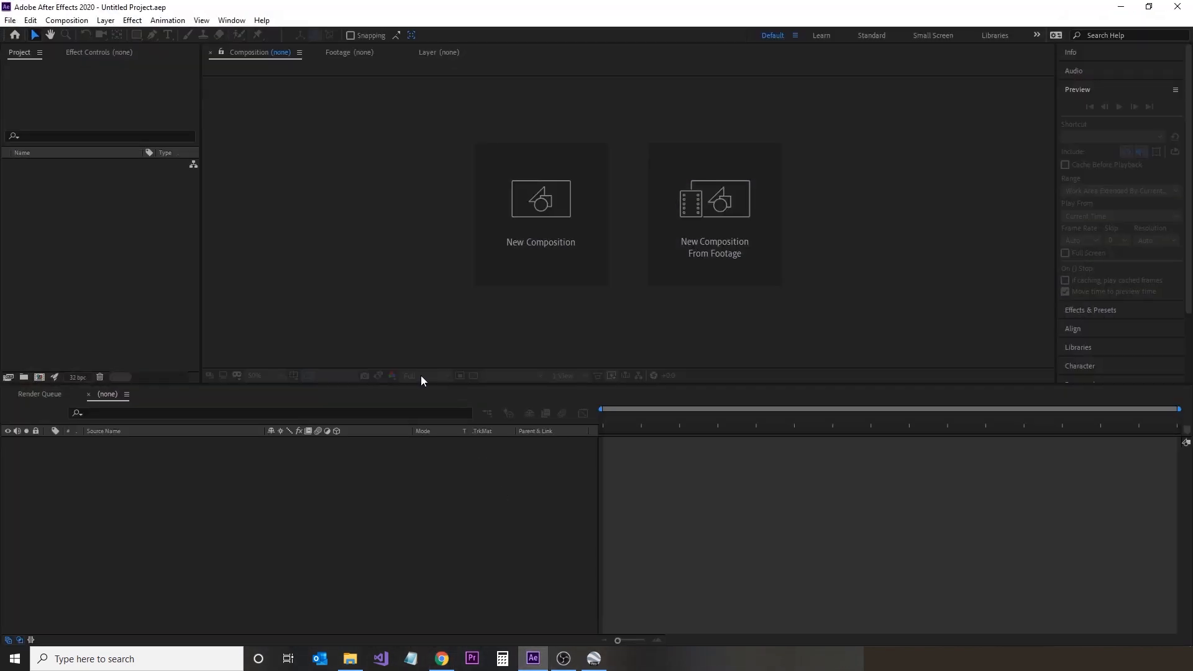
{"action": "left_click", "coordinate": [10, 20]}
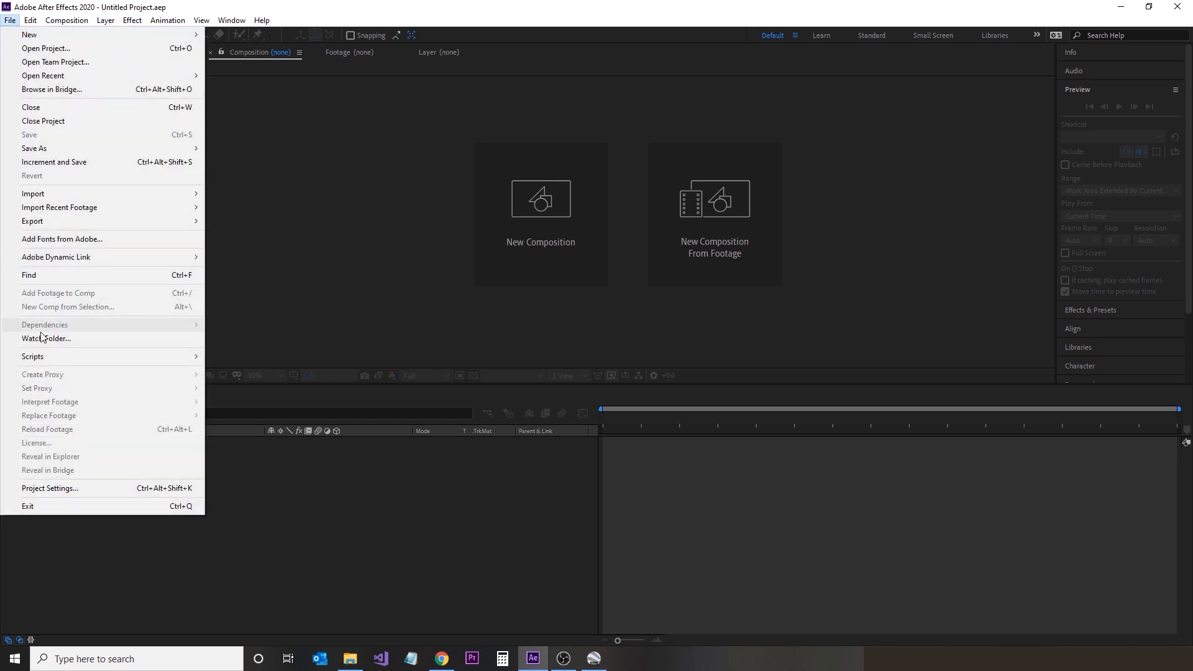
{"action": "mouse_move", "coordinate": [53, 362]}
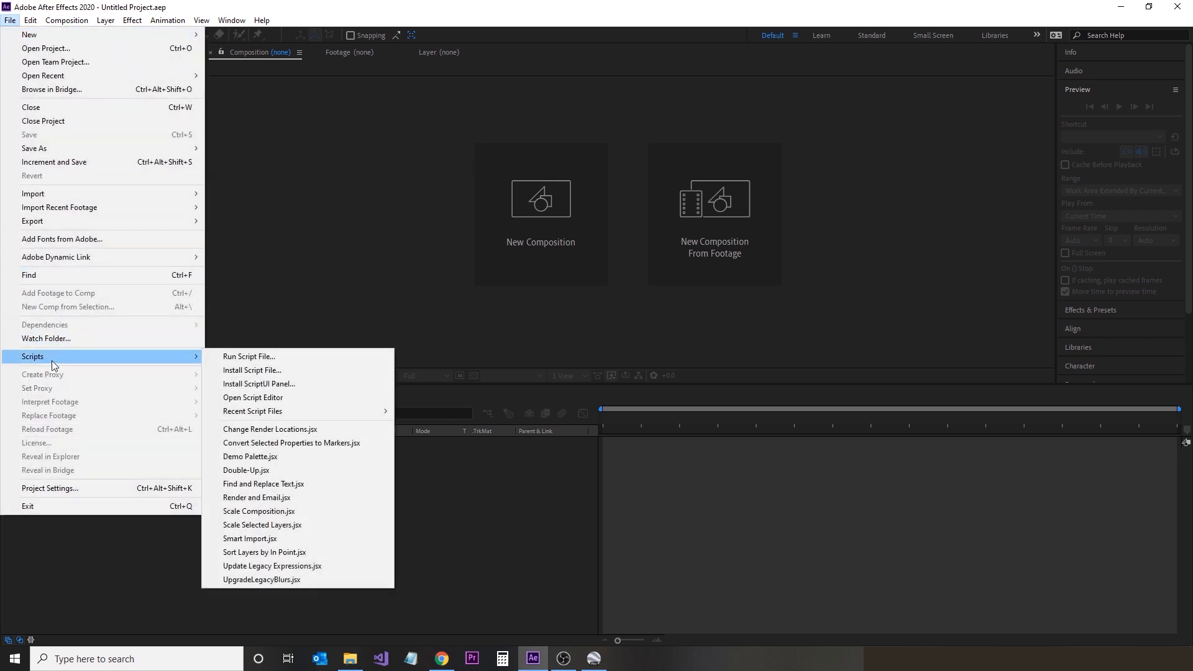
{"action": "left_click", "coordinate": [260, 358]}
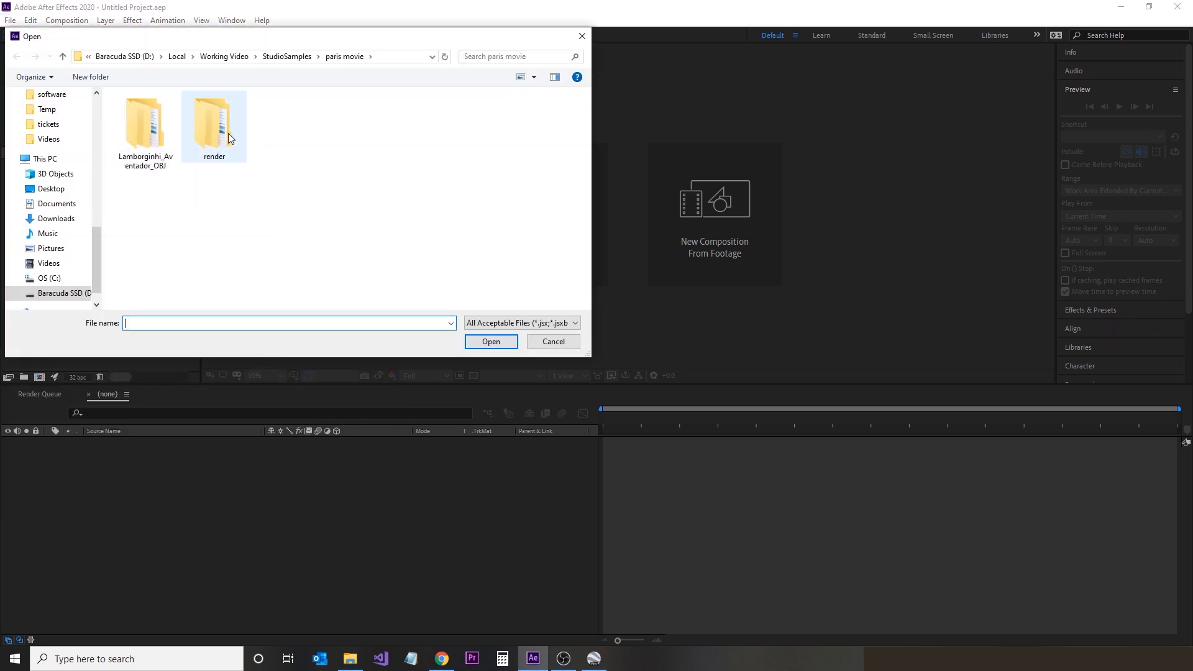
{"action": "double_click", "coordinate": [229, 133]}
{"action": "left_click", "coordinate": [151, 126]}
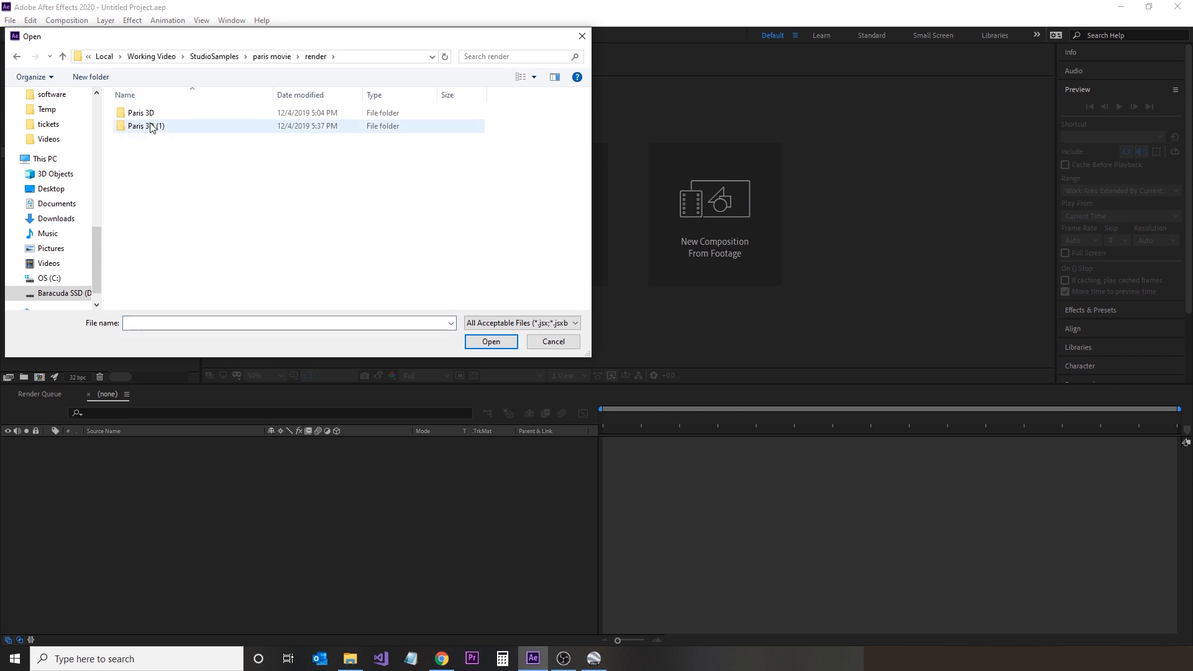
{"action": "double_click", "coordinate": [150, 126]}
{"action": "left_click", "coordinate": [152, 129]}
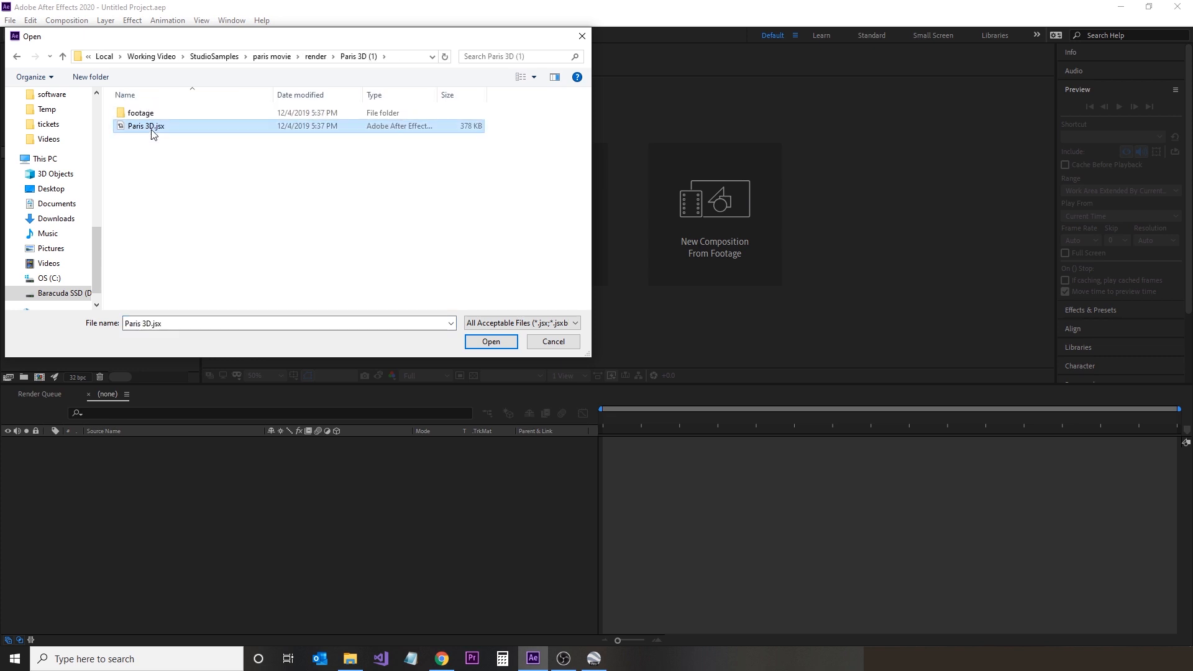
{"action": "left_click", "coordinate": [491, 342]}
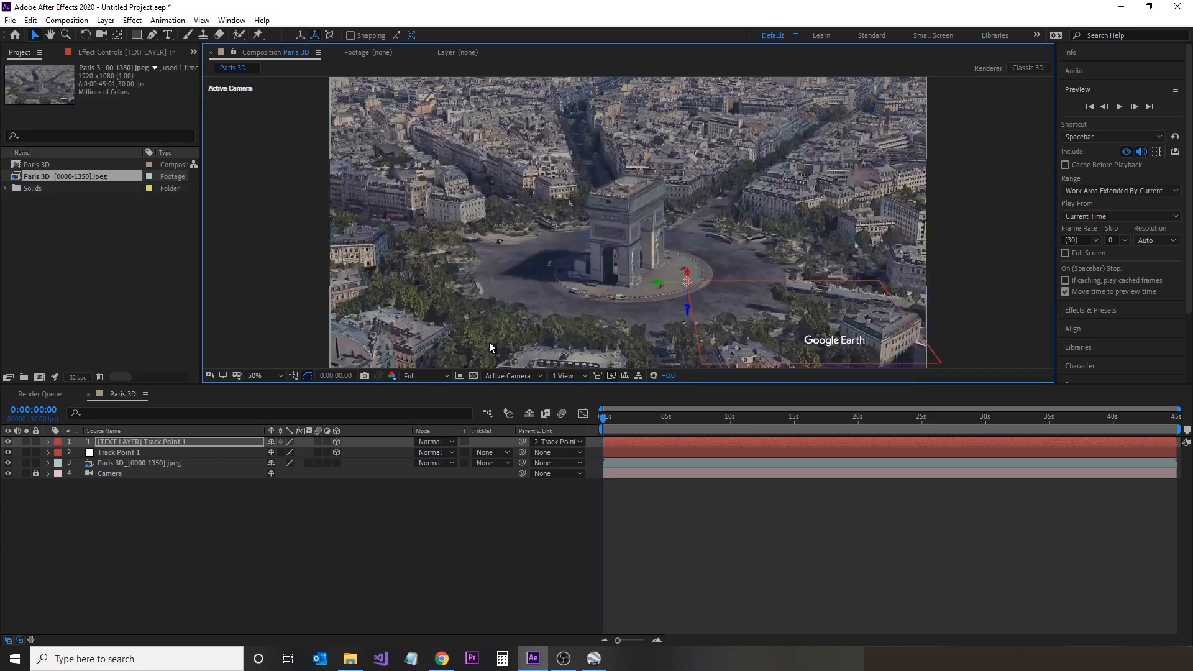
{"action": "left_click", "coordinate": [140, 441]}
{"action": "key", "text": "Delete"}
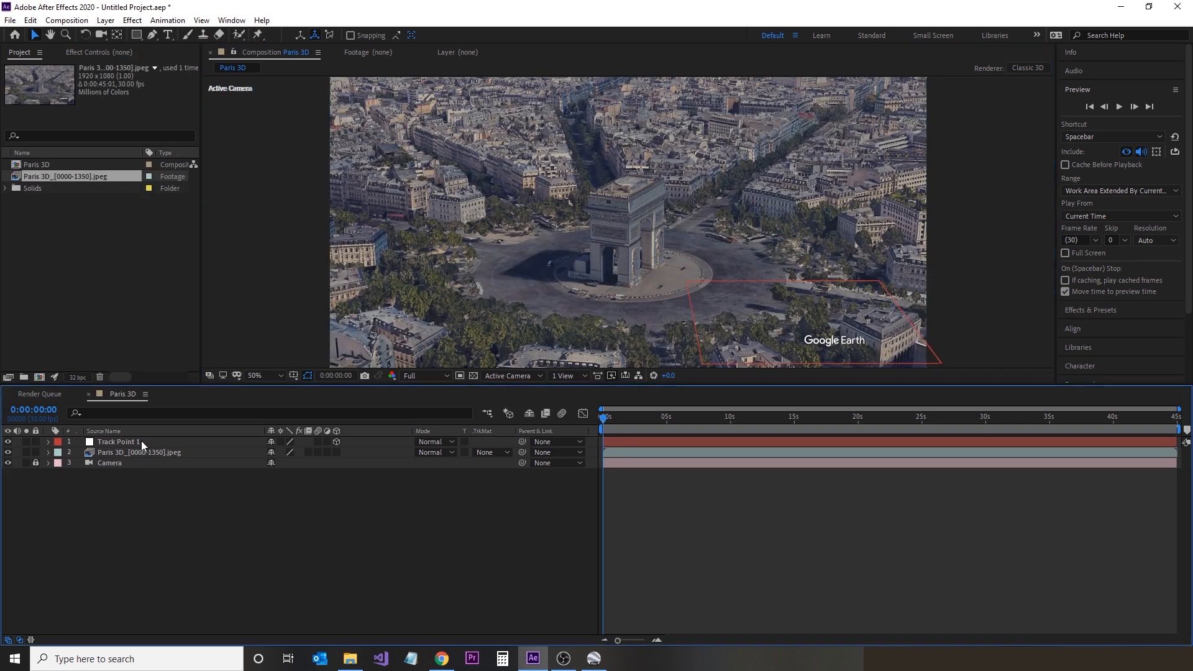
- Import the JPEG sequence starting with Paris 3D_0000.jpeg from render > Paris 3D > footage, creating a composition from it
{"action": "left_click", "coordinate": [64, 231]}
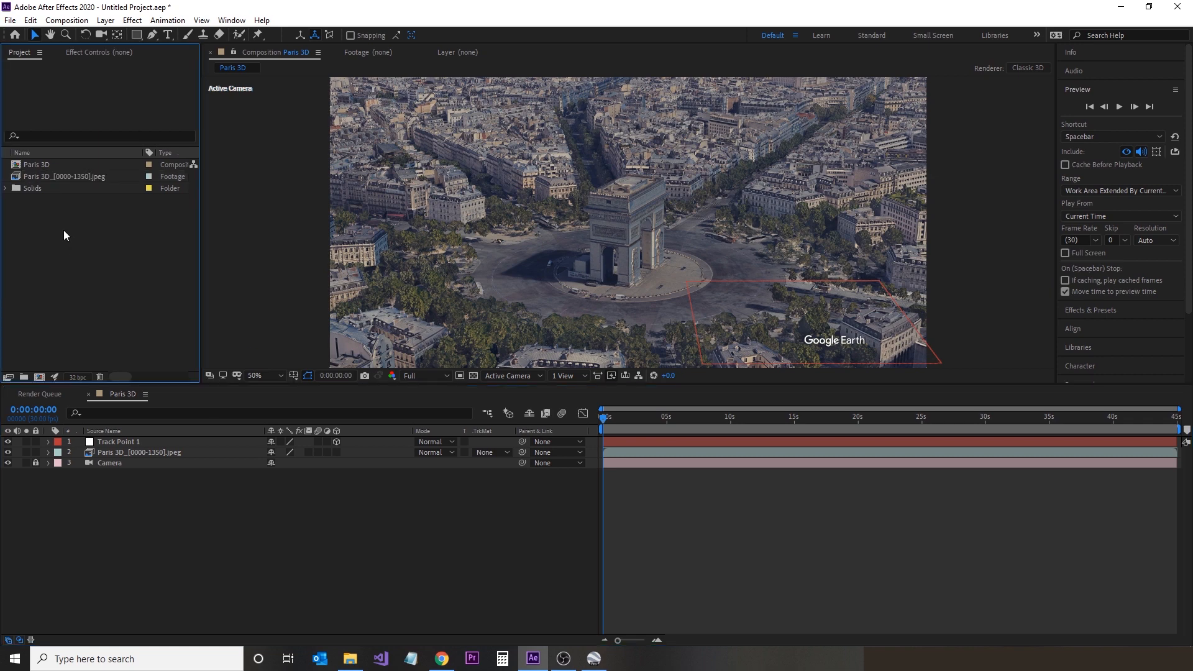
{"action": "right_click", "coordinate": [63, 230]}
{"action": "mouse_move", "coordinate": [130, 294]}
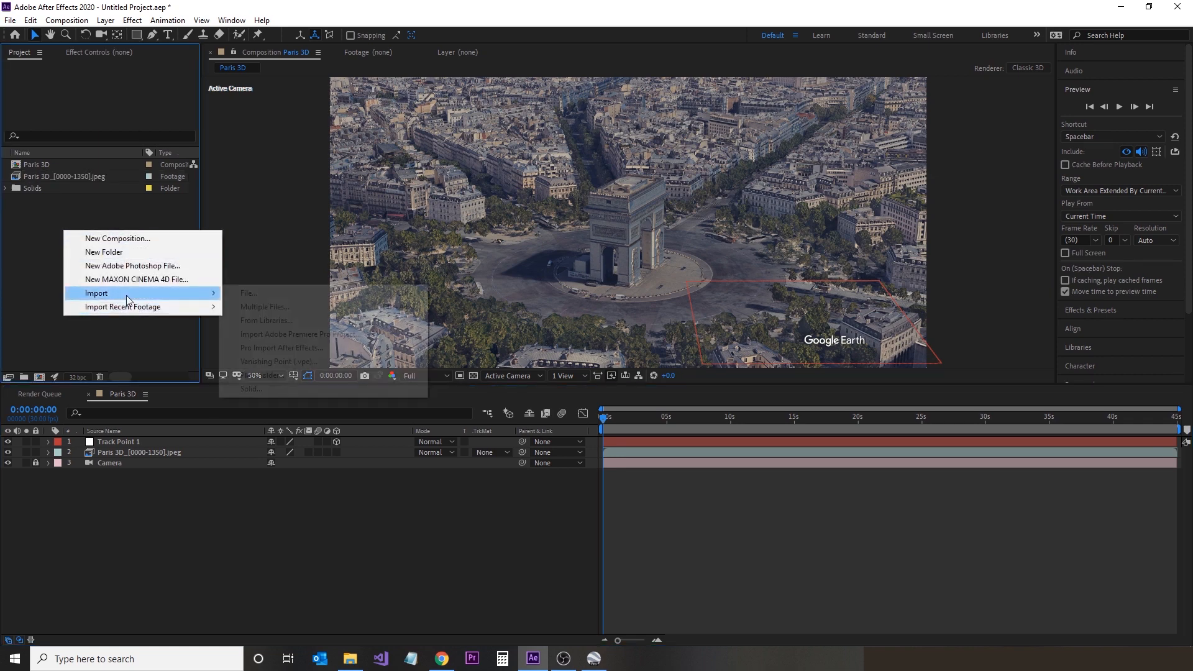
{"action": "left_click", "coordinate": [259, 293]}
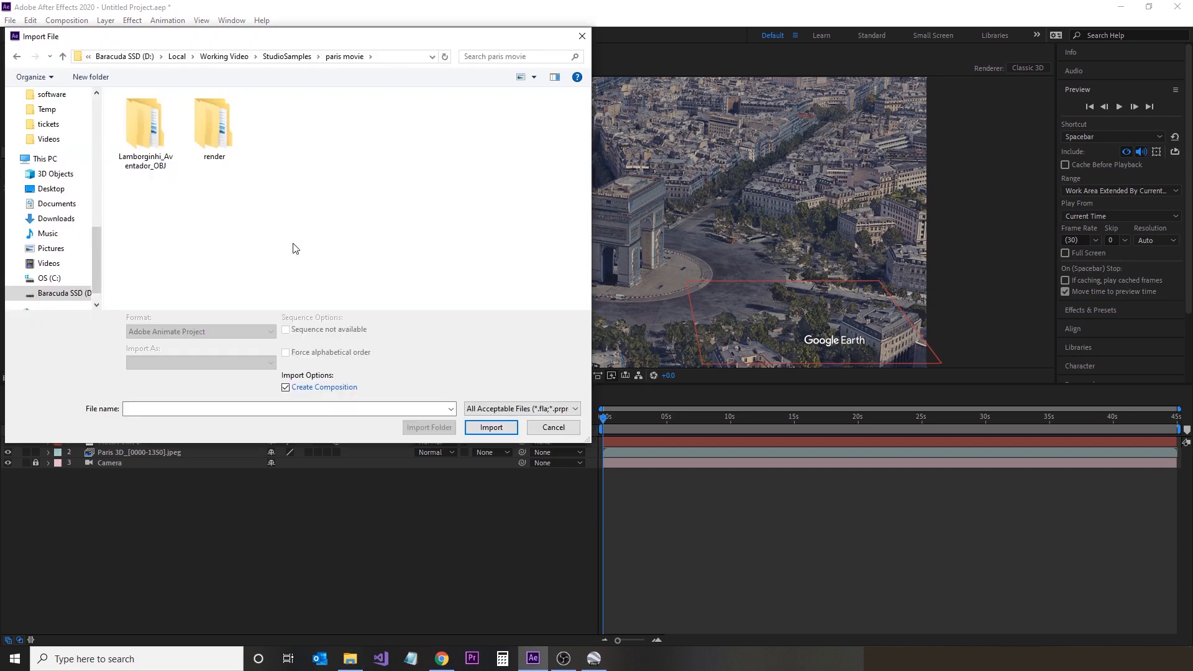
{"action": "double_click", "coordinate": [205, 132]}
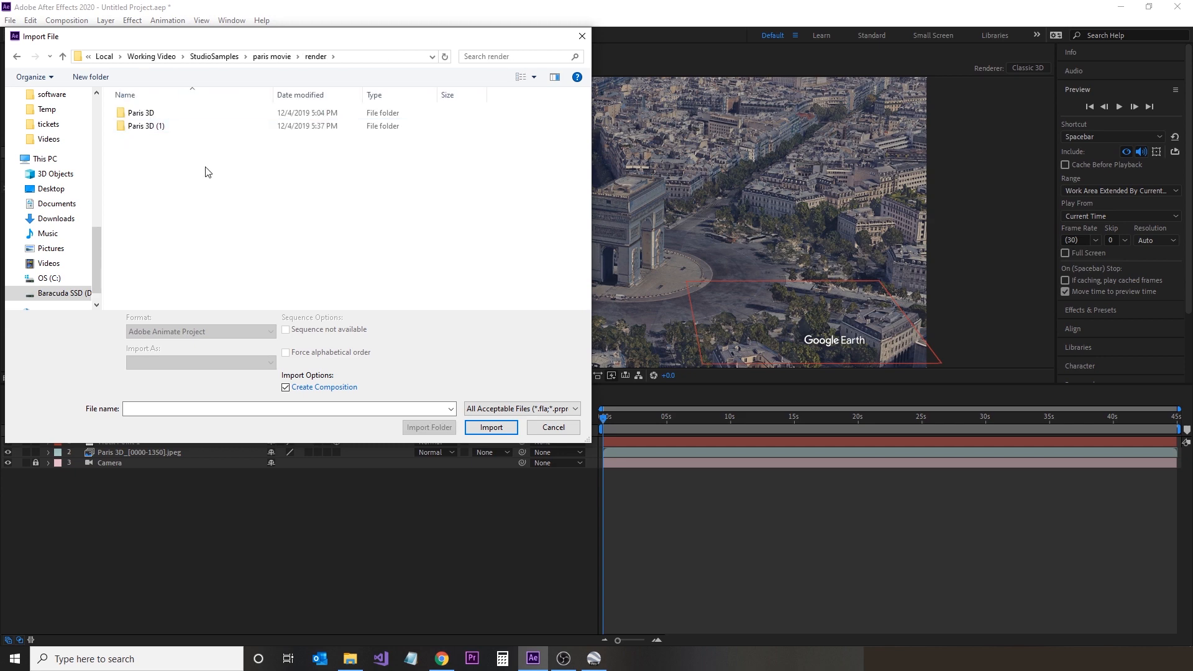
{"action": "double_click", "coordinate": [154, 115]}
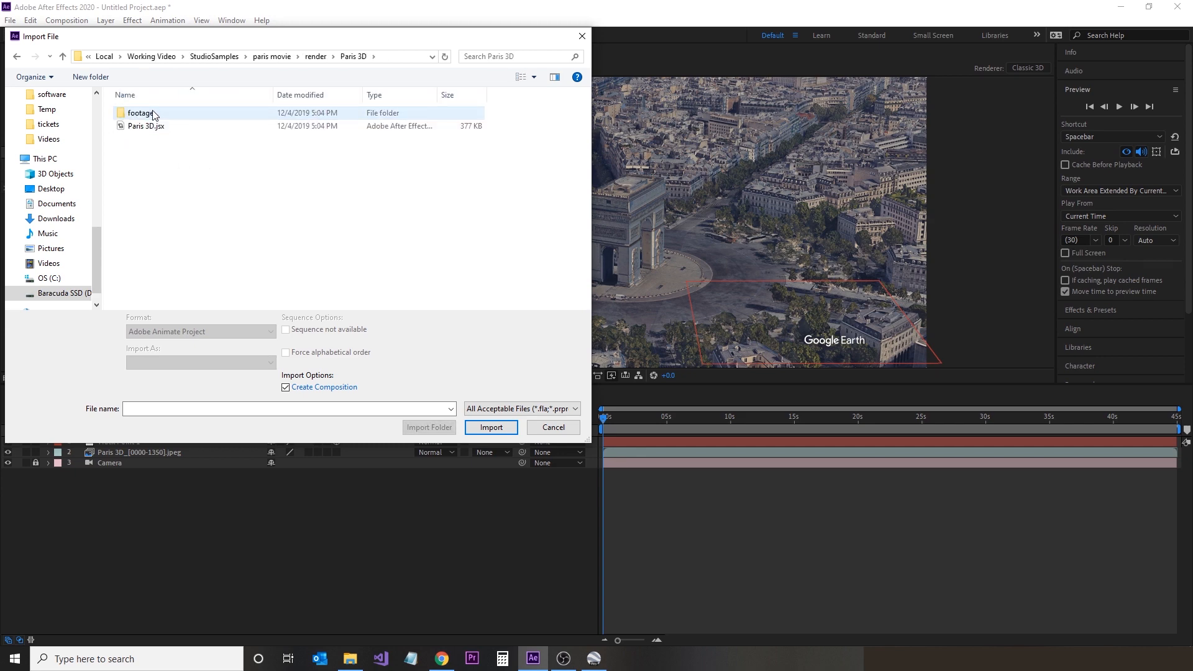
{"action": "double_click", "coordinate": [154, 114]}
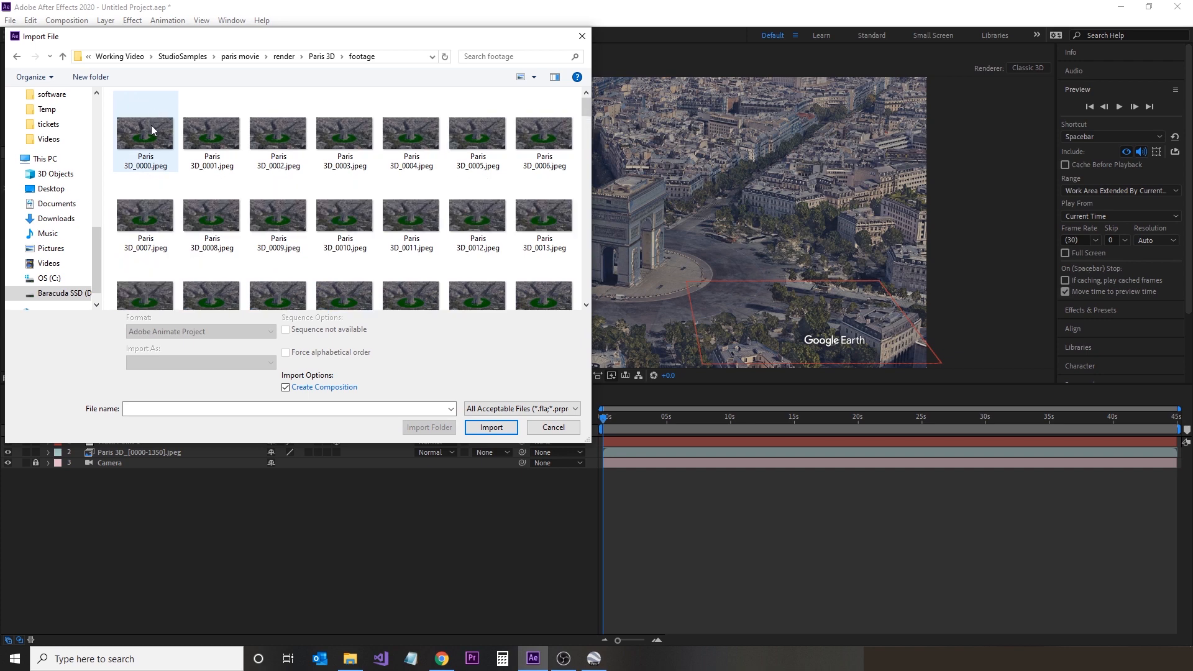
{"action": "left_click", "coordinate": [153, 129]}
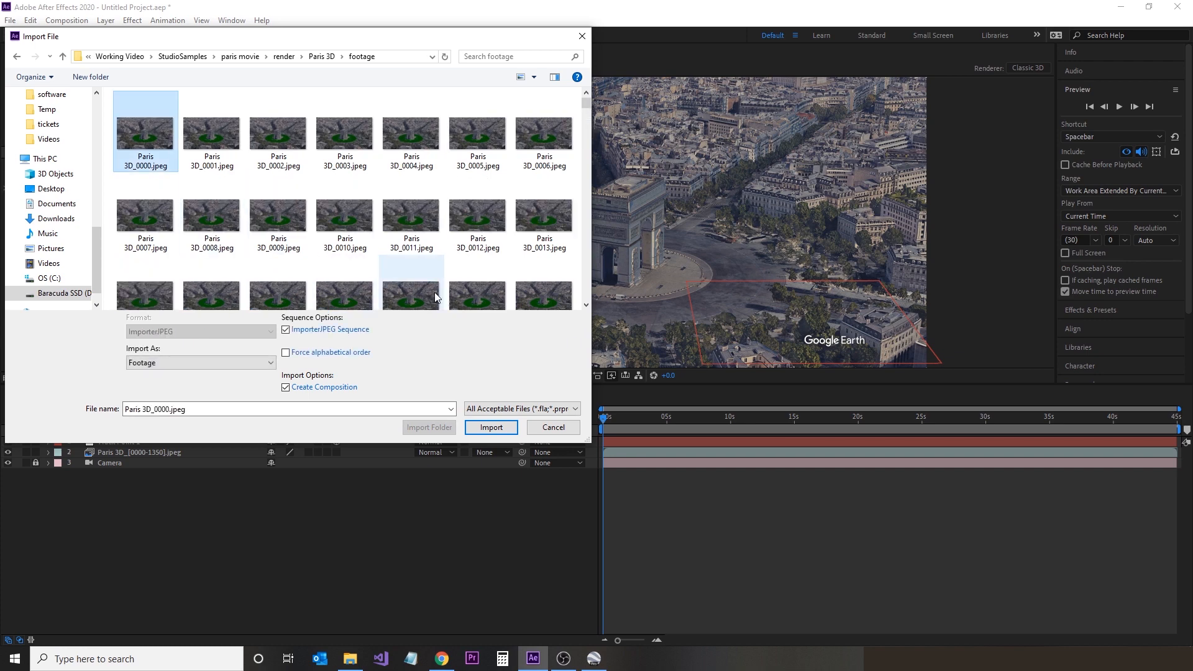
{"action": "left_click", "coordinate": [491, 428]}
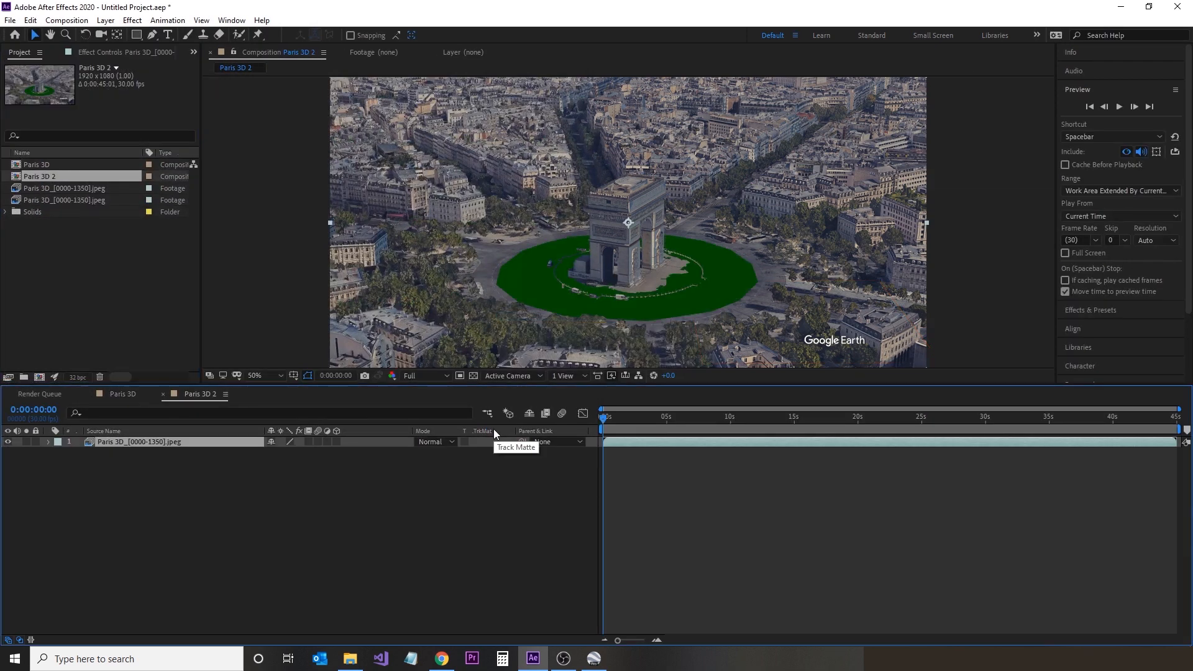
- Close the Paris 3D 2 composition's timeline and add the green-overlay sequence as the uppermost layer of the Paris 3D composition
{"action": "left_click", "coordinate": [162, 394]}
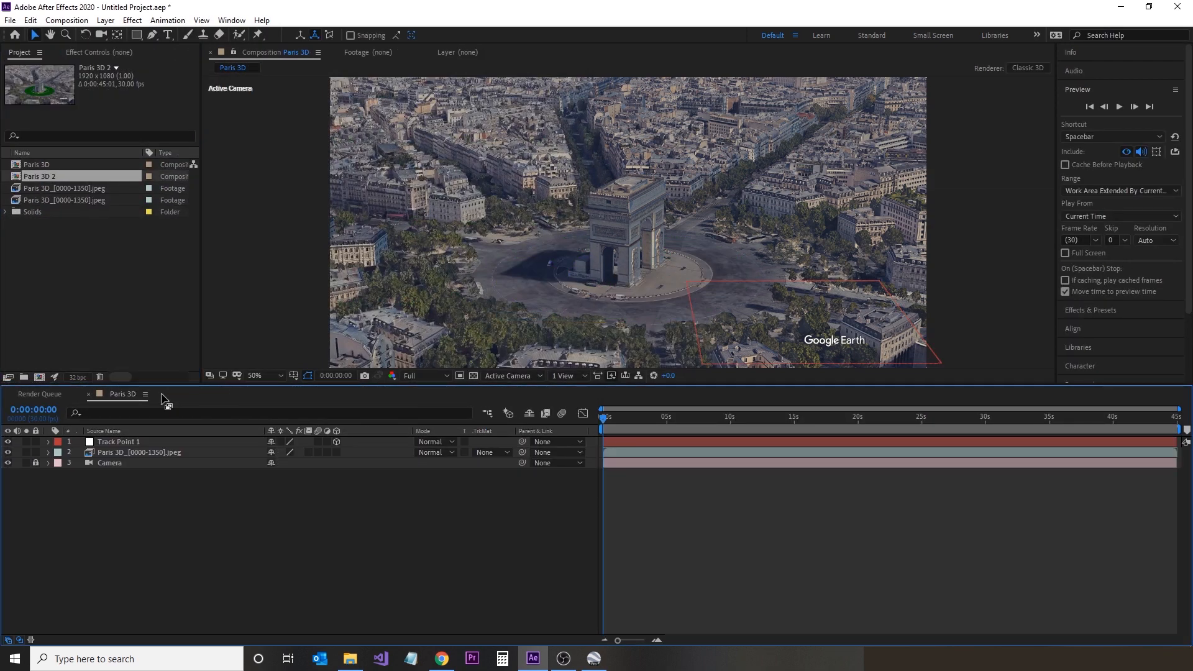
{"action": "left_click", "coordinate": [73, 201]}
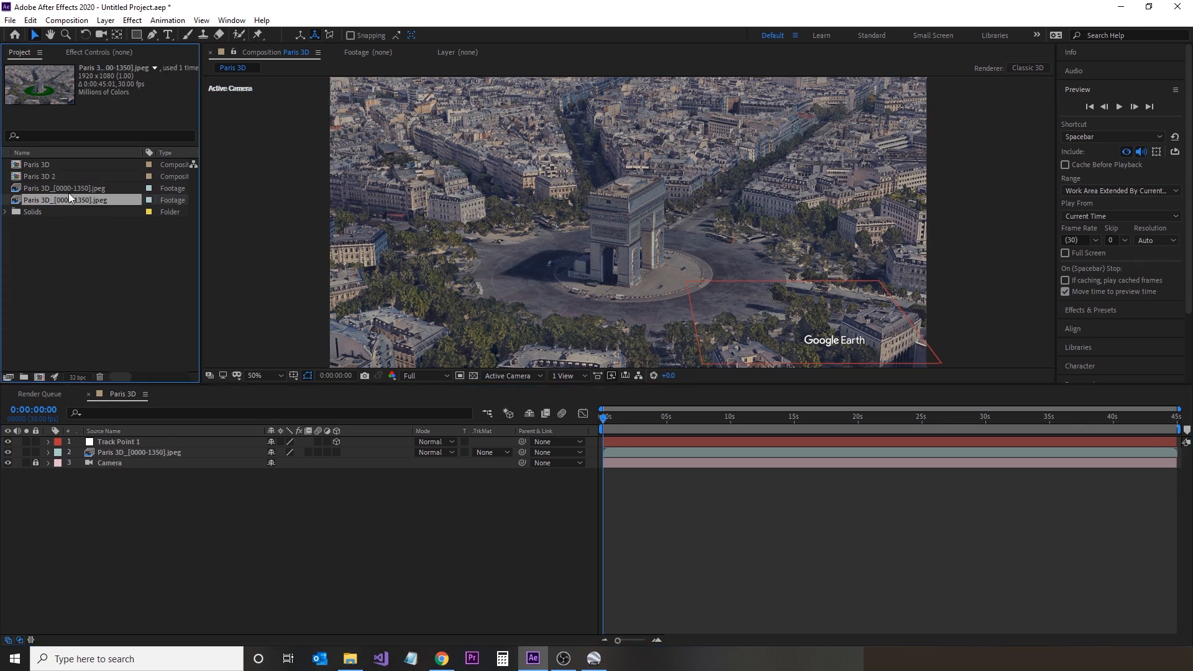
{"action": "left_click_drag", "start_coordinate": [62, 199], "coordinate": [141, 439]}
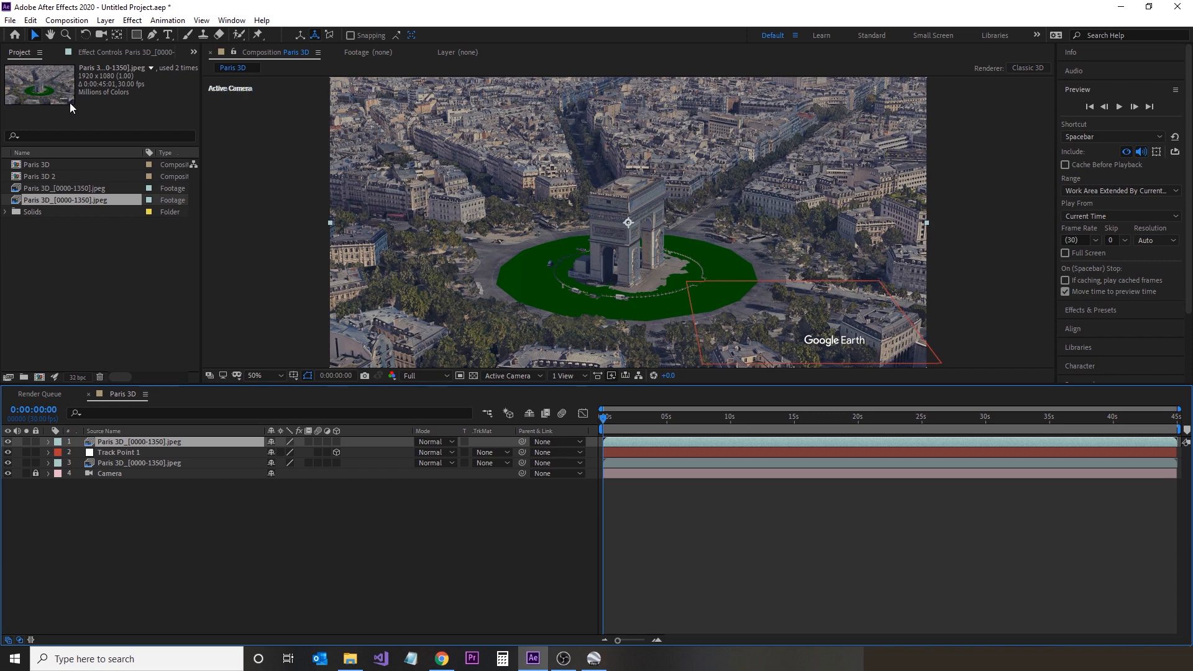
- Render the Paris 3D composition through the render queue to an AVI file named background in the paris movie folder
{"action": "left_click", "coordinate": [10, 20]}
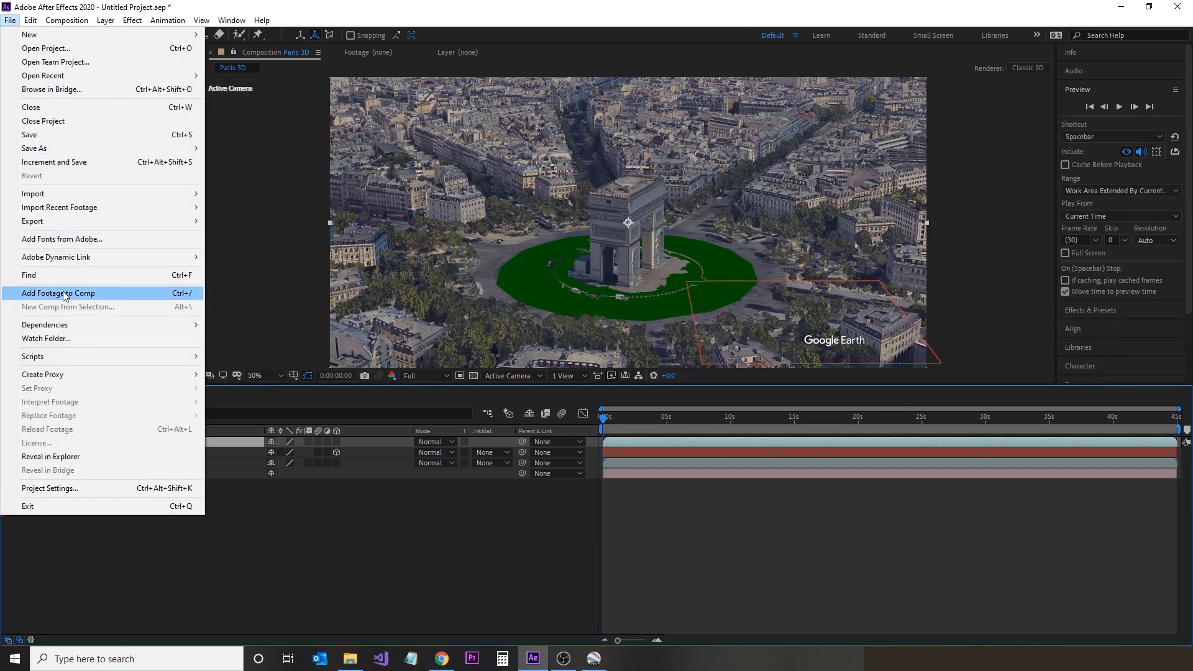
{"action": "mouse_move", "coordinate": [65, 221]}
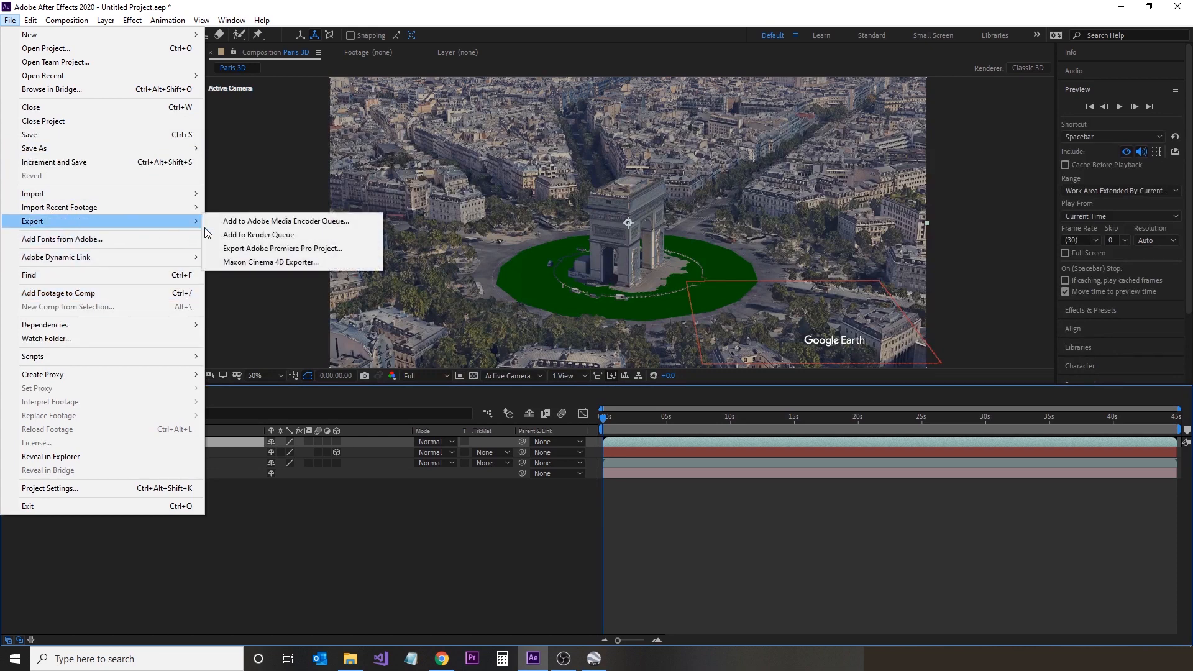
{"action": "left_click", "coordinate": [266, 235]}
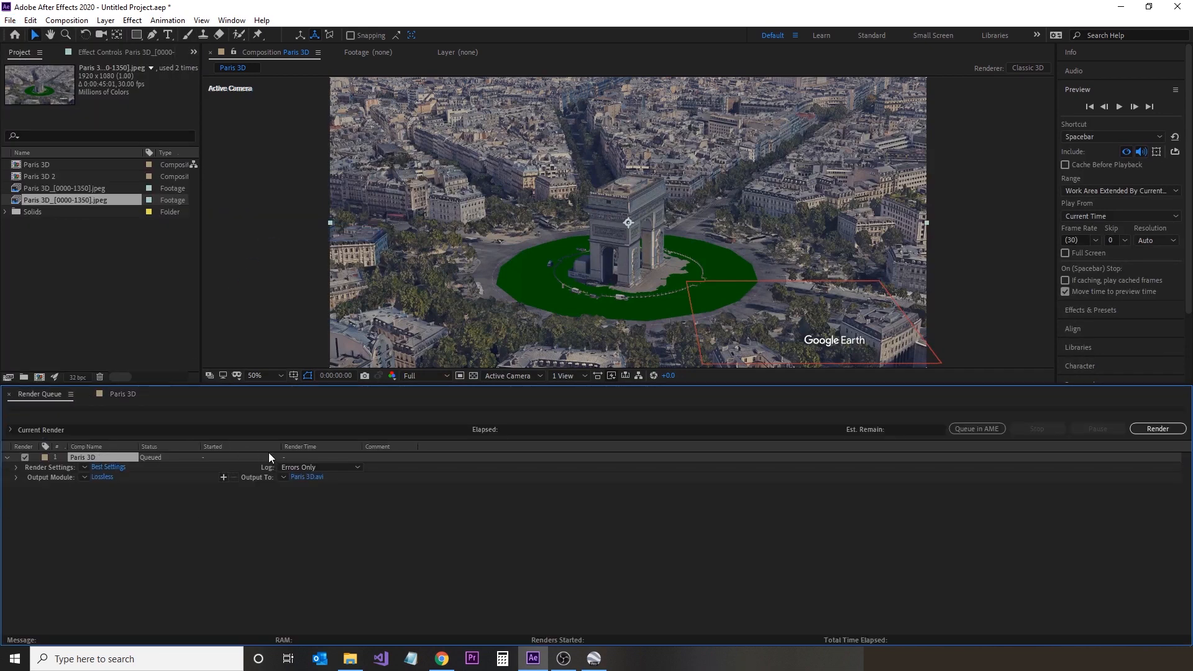
{"action": "left_click", "coordinate": [308, 478]}
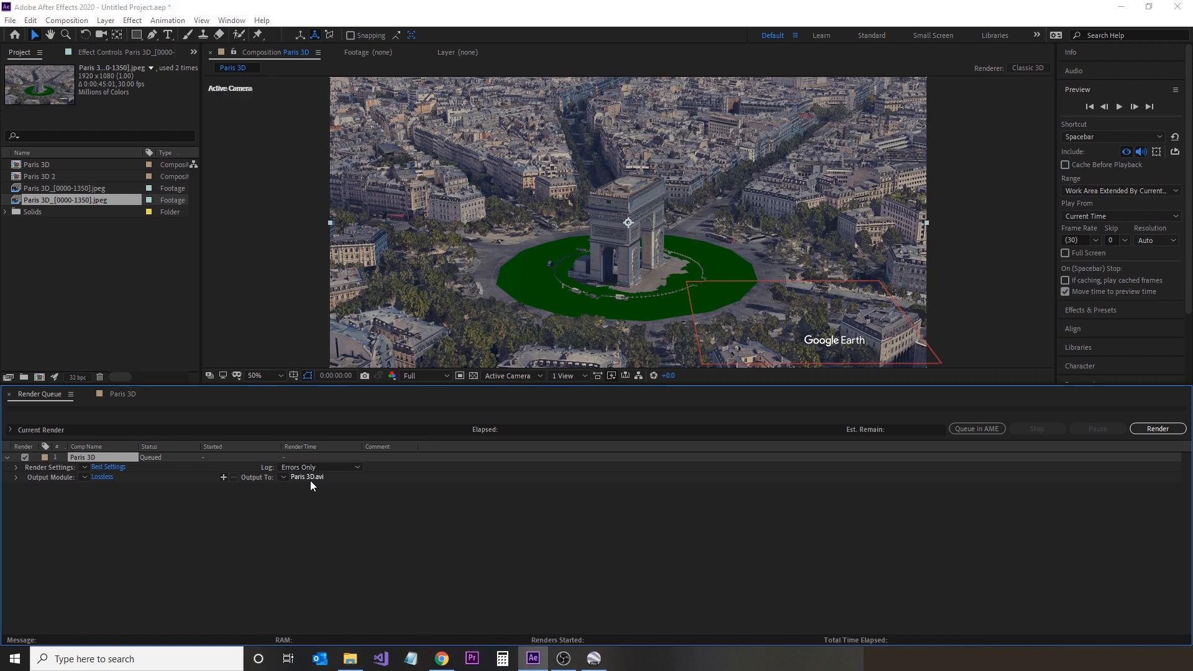
{"action": "type", "text": "background"}
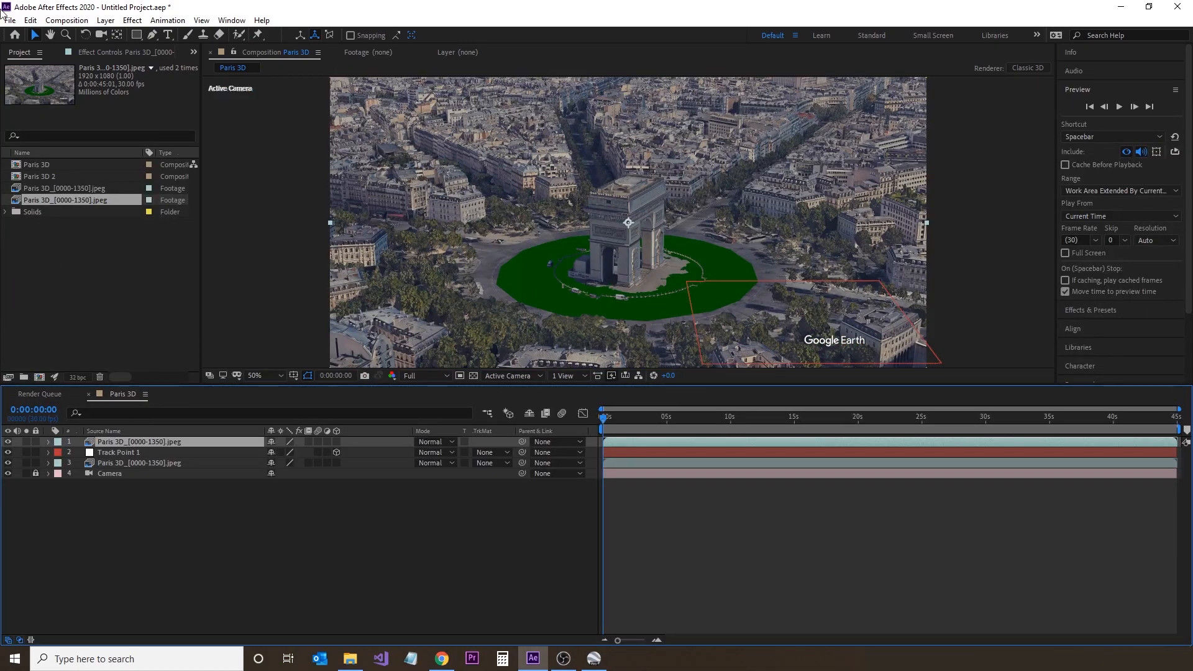
- Save the project as Paris Movie in the paris movie folder
{"action": "left_click", "coordinate": [9, 21]}
{"action": "left_click", "coordinate": [40, 135]}
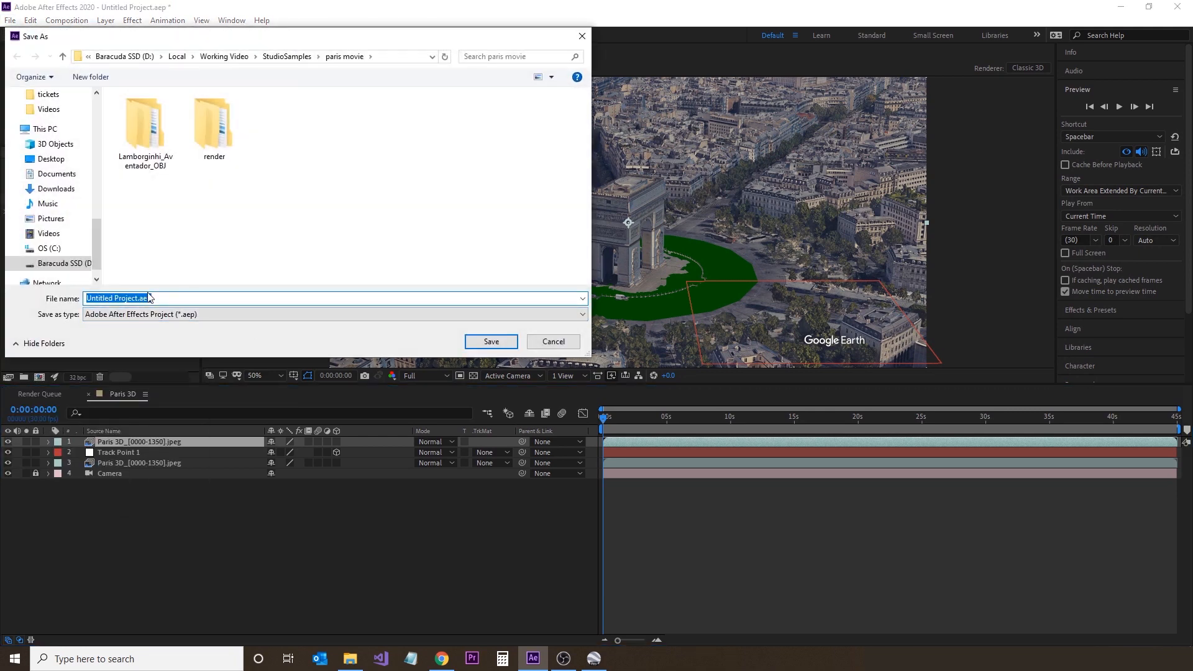
{"action": "type", "text": "Paris Movie"}
{"action": "left_click", "coordinate": [487, 337]}
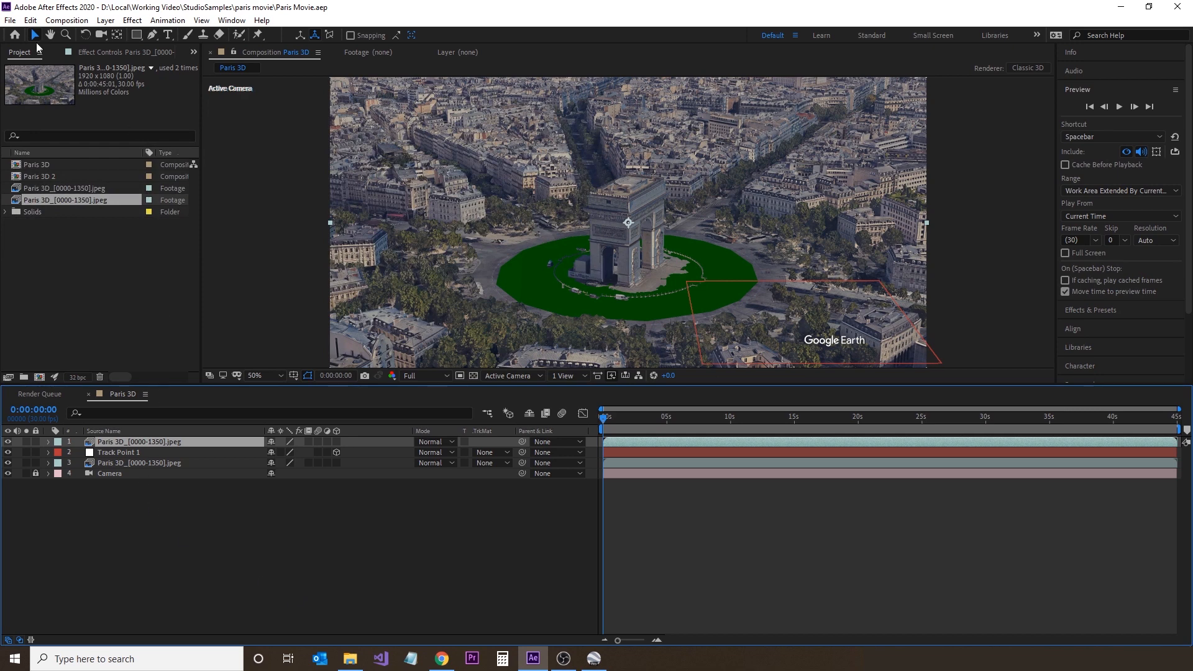
- Export the Paris 3D composition with the Maxon Cinema 4D Exporter as Paris 3D.c4d in the paris movie folder
{"action": "left_click", "coordinate": [10, 20]}
{"action": "mouse_move", "coordinate": [73, 228]}
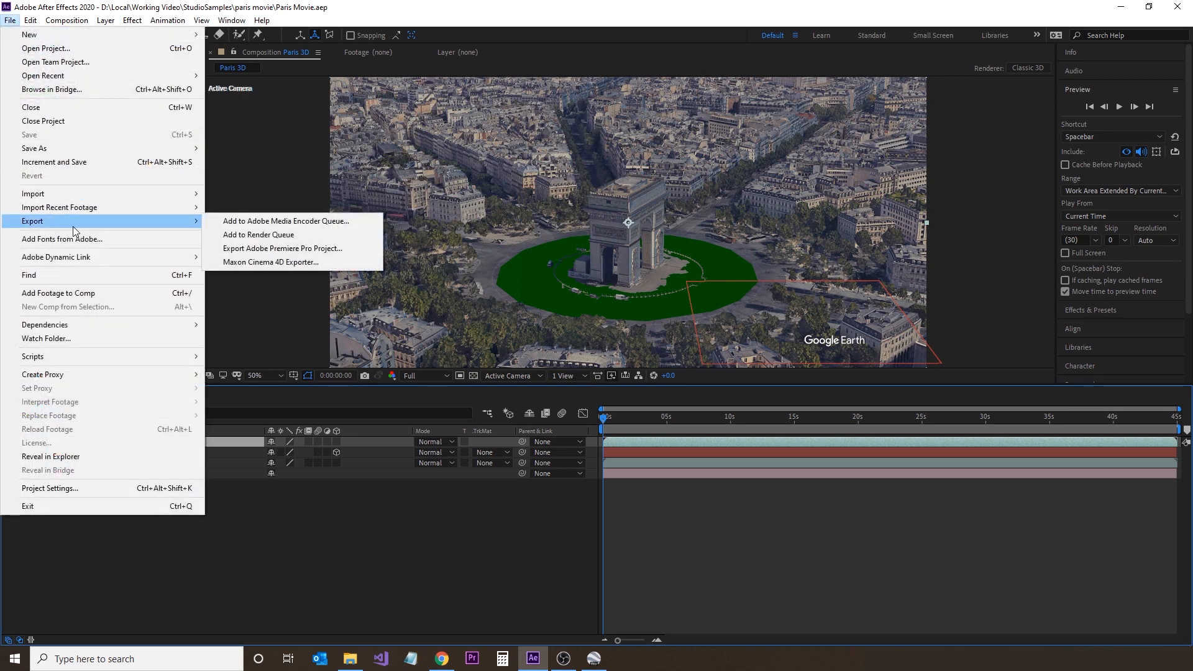
{"action": "left_click", "coordinate": [269, 264]}
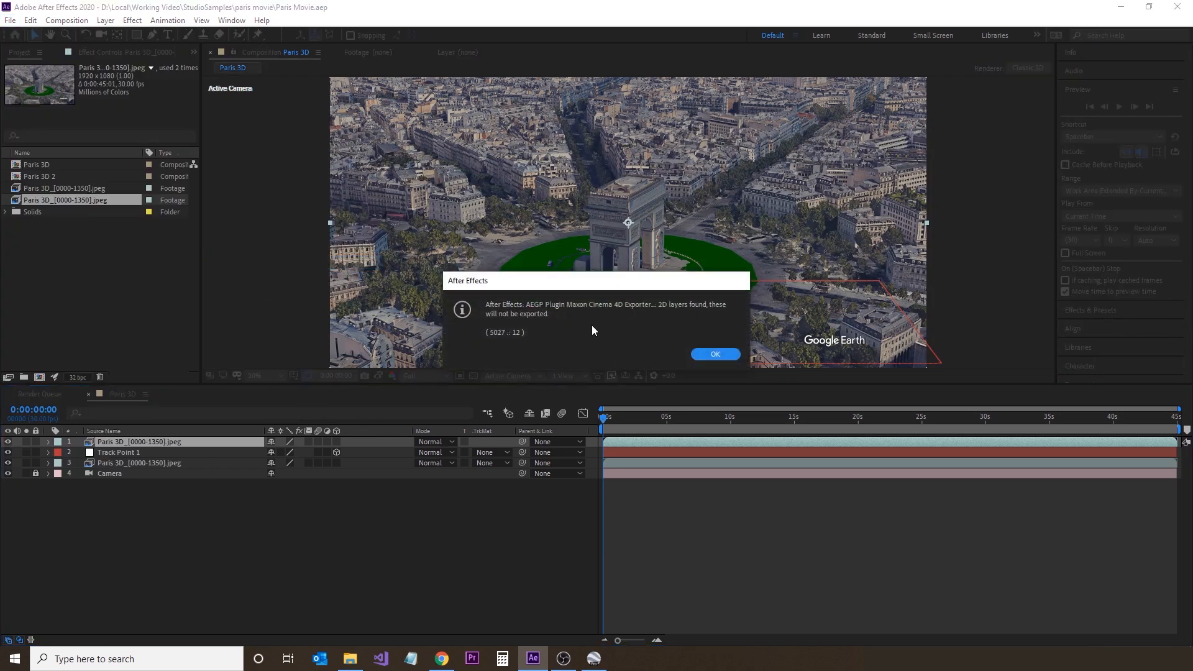
{"action": "left_click", "coordinate": [712, 355]}
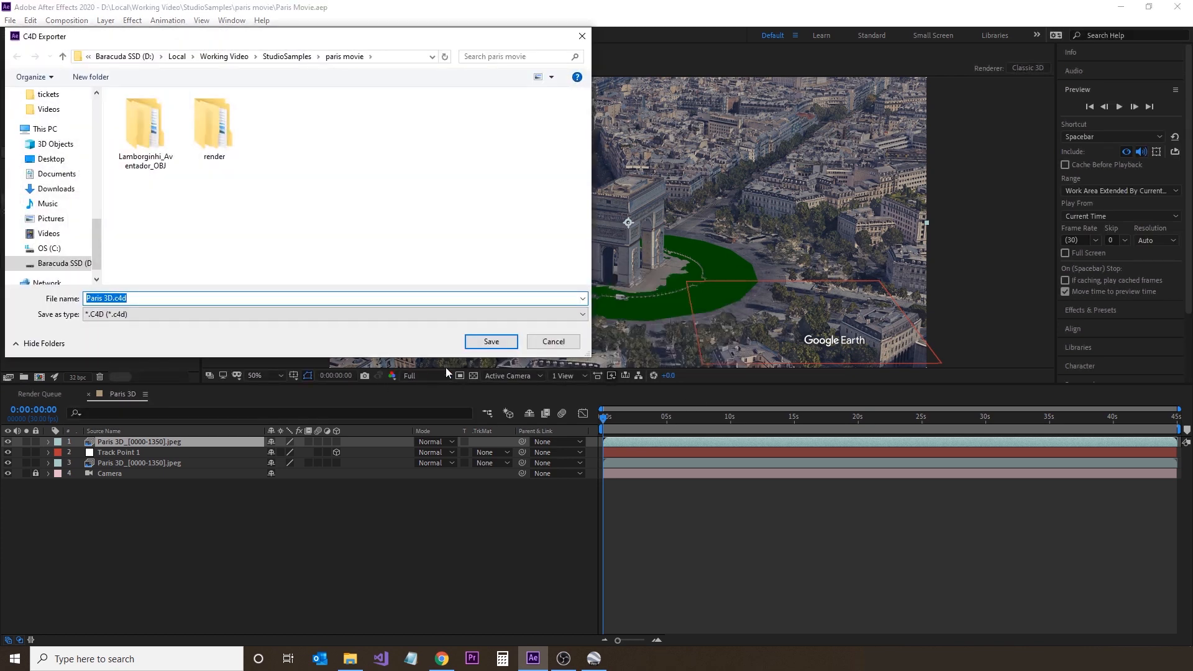
{"action": "left_click", "coordinate": [492, 343]}
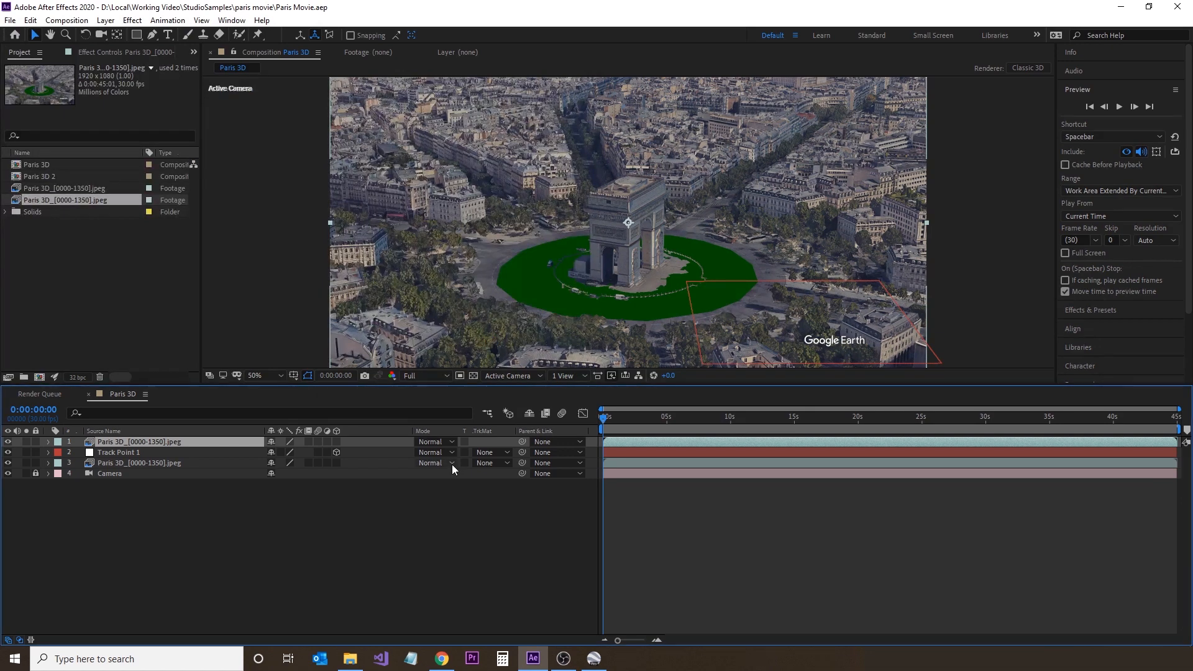
- Import Paris 3D.c4d from the paris movie folder and place it in the composition directly above the Track Point 1 layer
{"action": "left_click", "coordinate": [350, 659]}
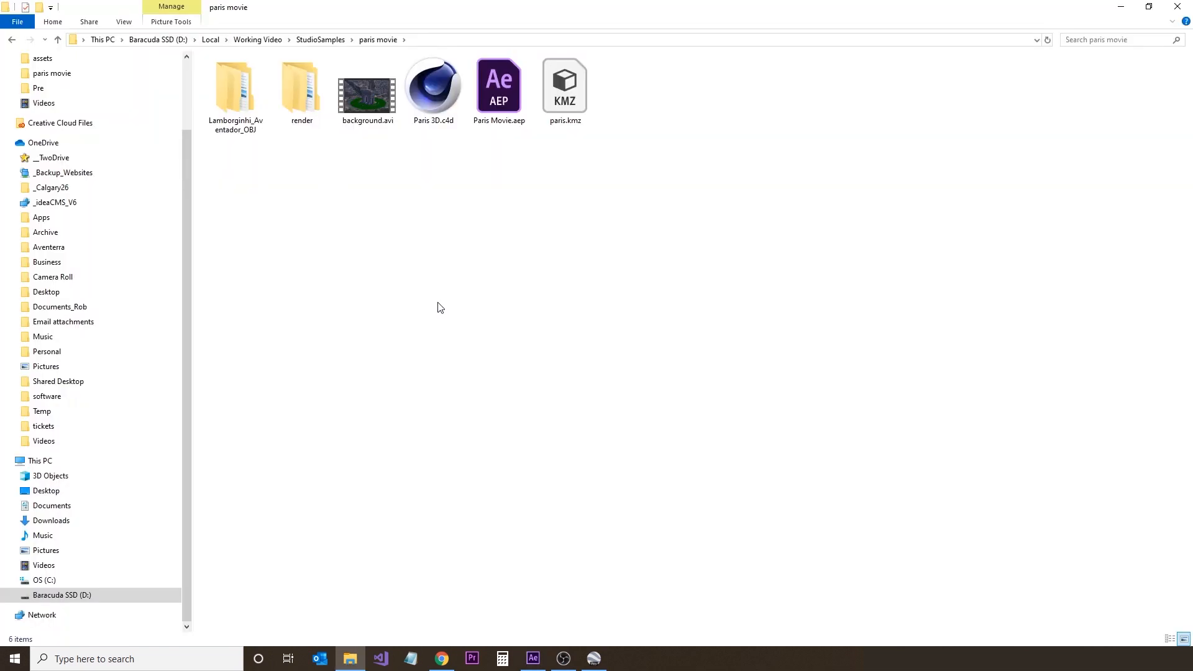
{"action": "left_click", "coordinate": [434, 91]}
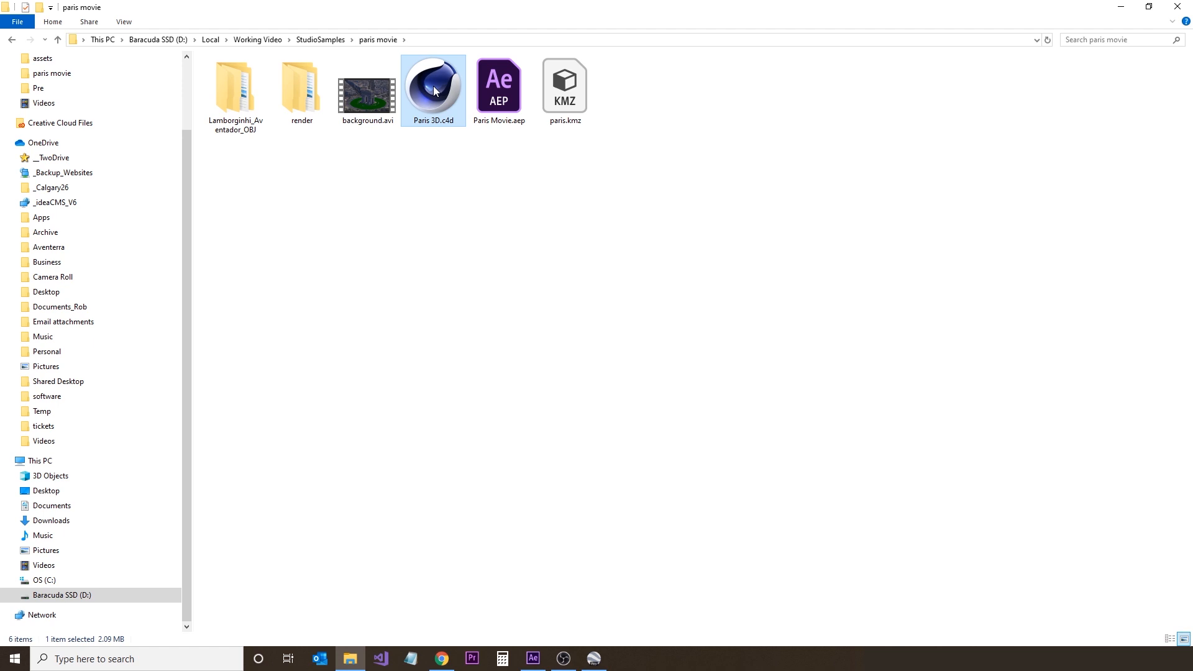
{"action": "left_click_drag", "start_coordinate": [434, 89], "coordinate": [132, 296]}
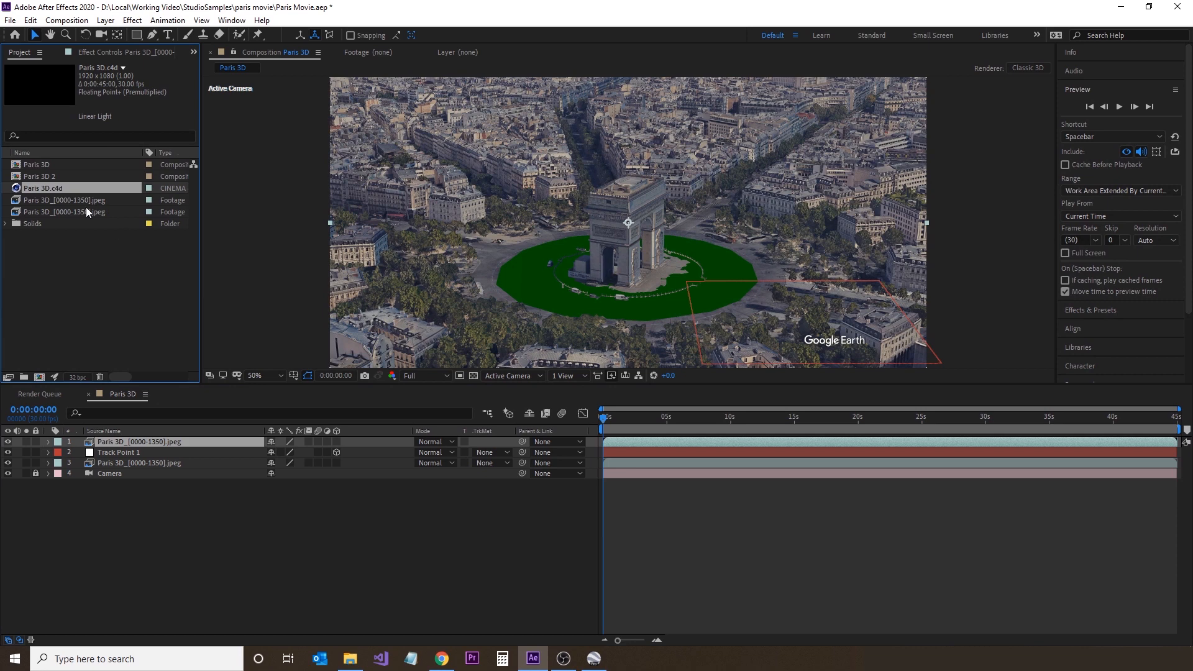
{"action": "left_click_drag", "start_coordinate": [57, 186], "coordinate": [113, 450]}
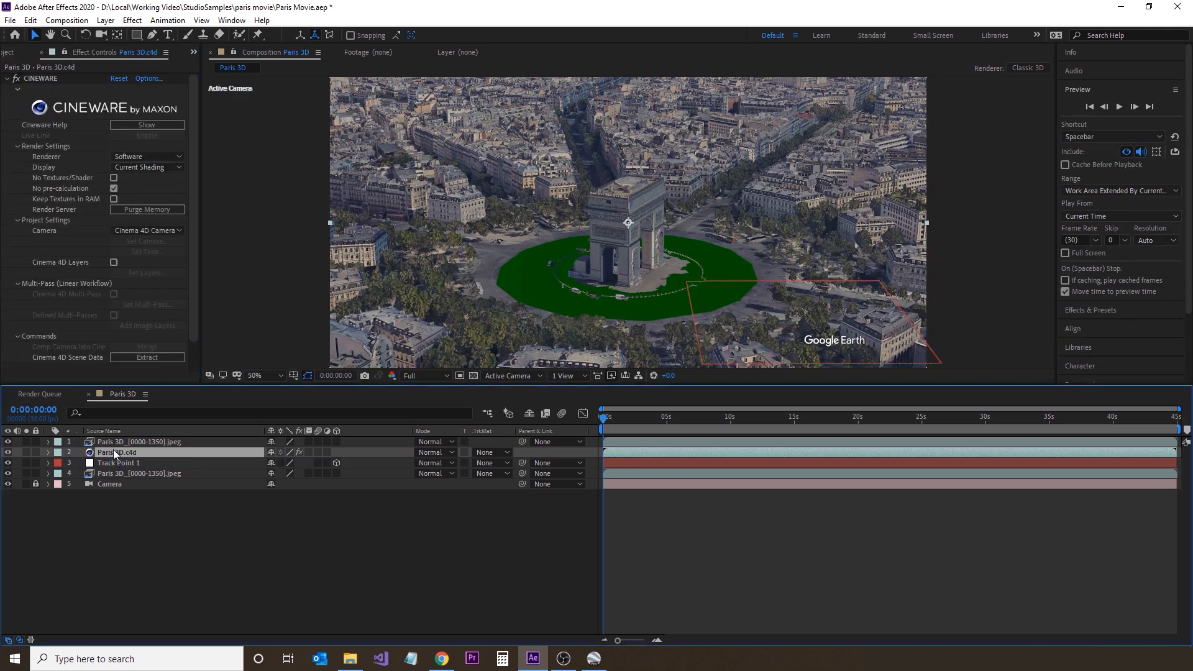
- Open the original of the Paris 3D.c4d layer in Cinema 4D Lite and dismiss the Quick Start Dialog
{"action": "right_click", "coordinate": [226, 454]}
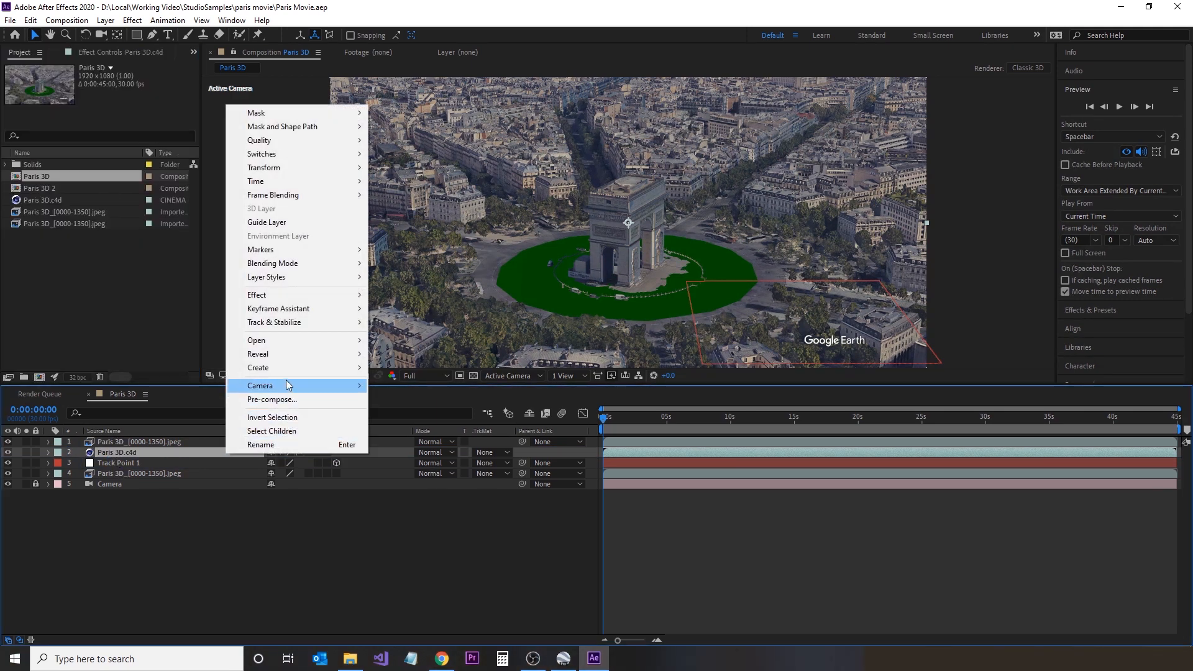
{"action": "mouse_move", "coordinate": [281, 342]}
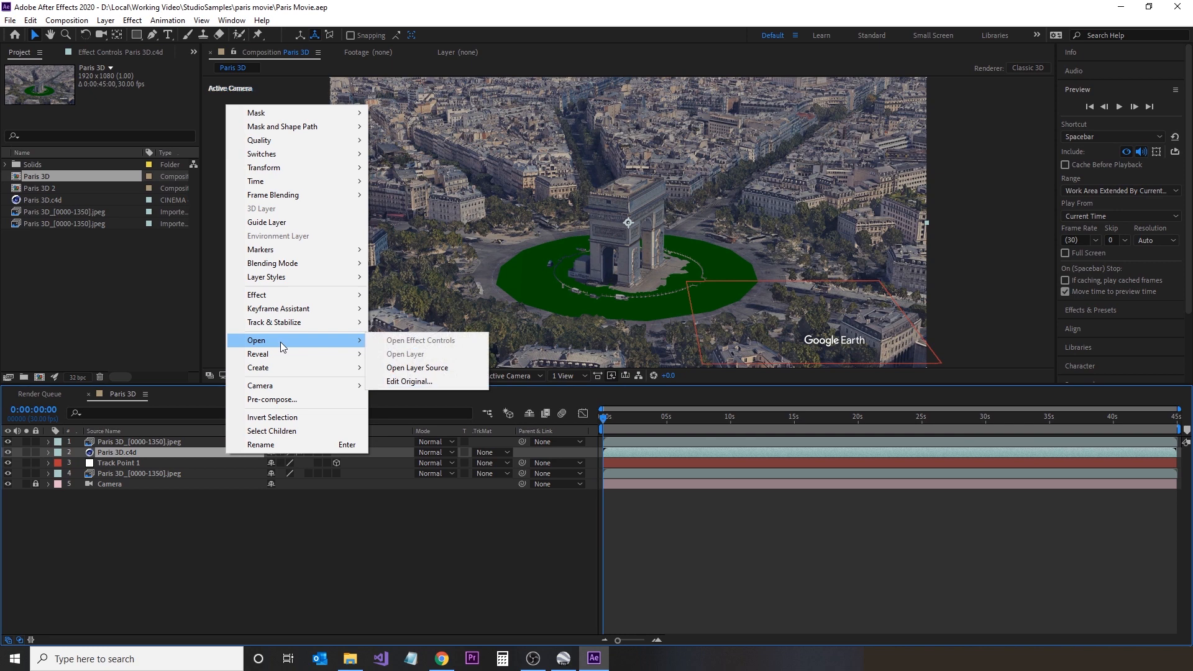
{"action": "left_click", "coordinate": [425, 382]}
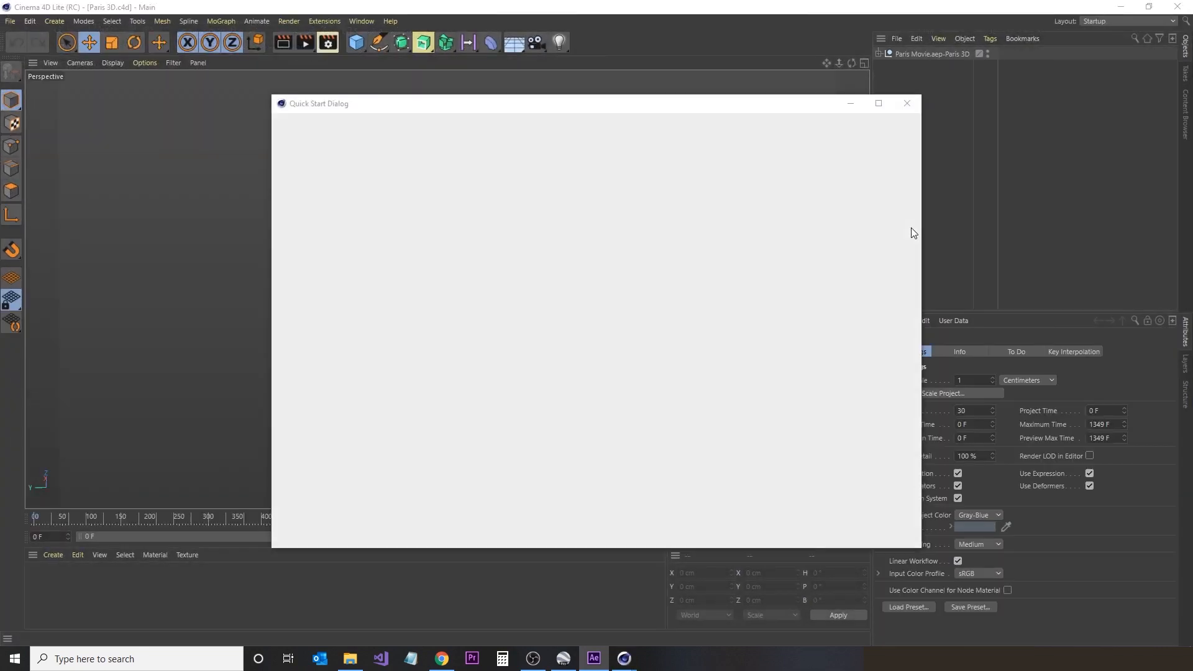
{"action": "left_click", "coordinate": [908, 104]}
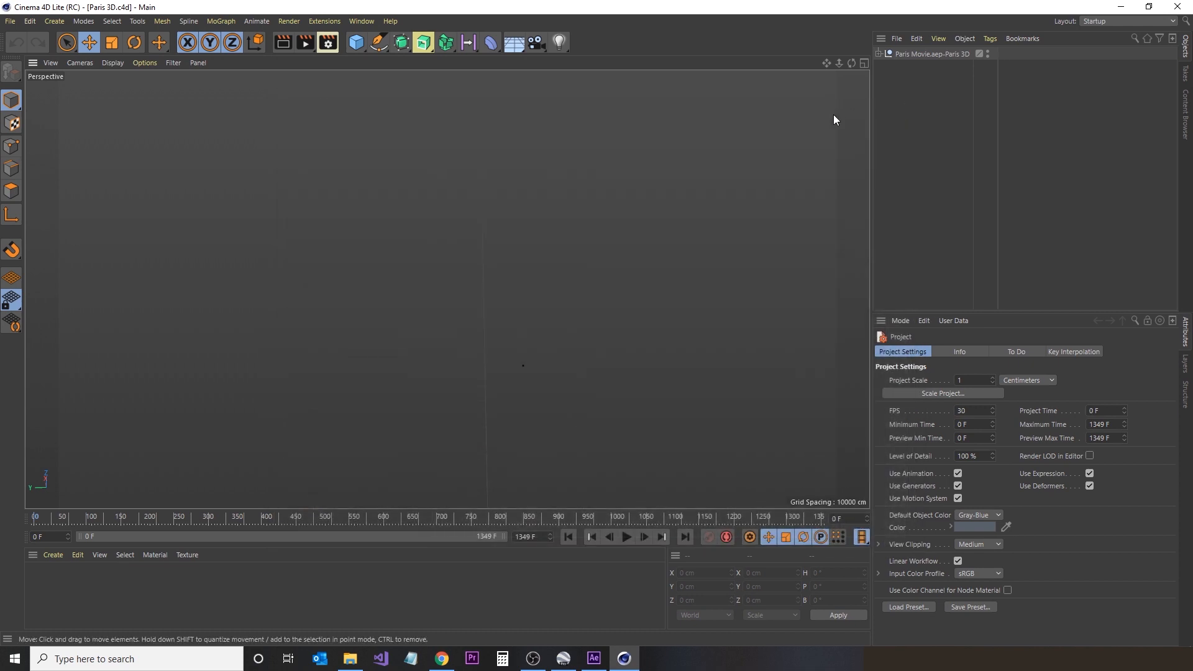
- Expand the Paris Movie.aep-Paris 3D null and select Track Point 1 to check its place in the scene
{"action": "left_click", "coordinate": [919, 54]}
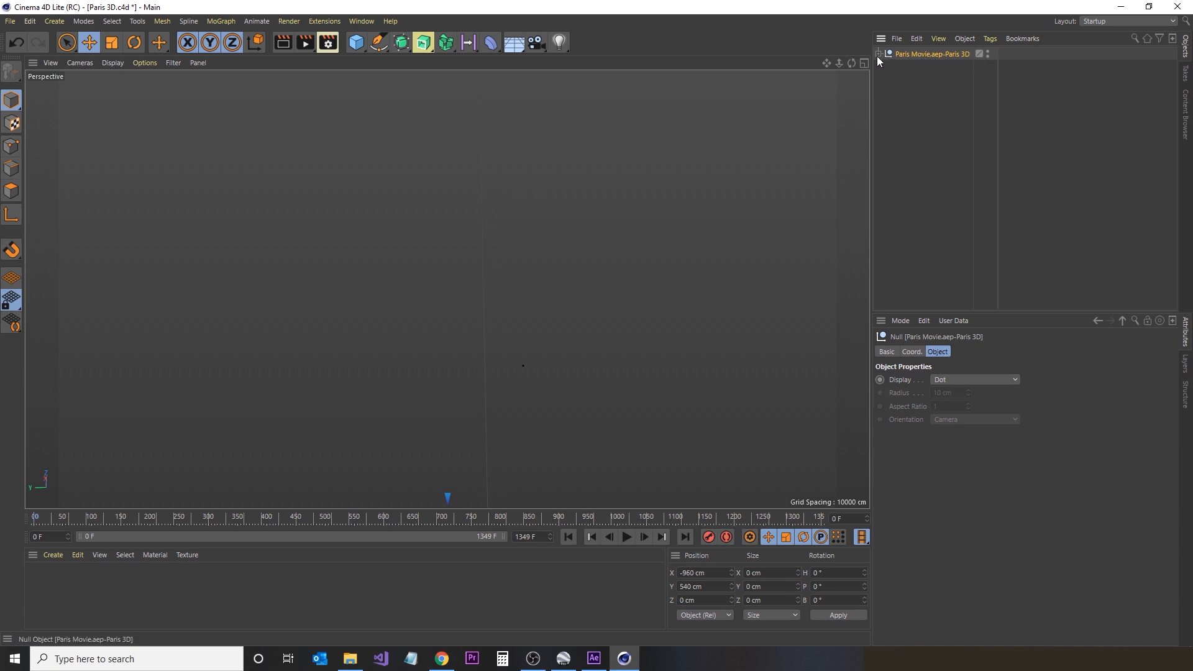
{"action": "left_click", "coordinate": [878, 55]}
{"action": "left_click", "coordinate": [913, 69]}
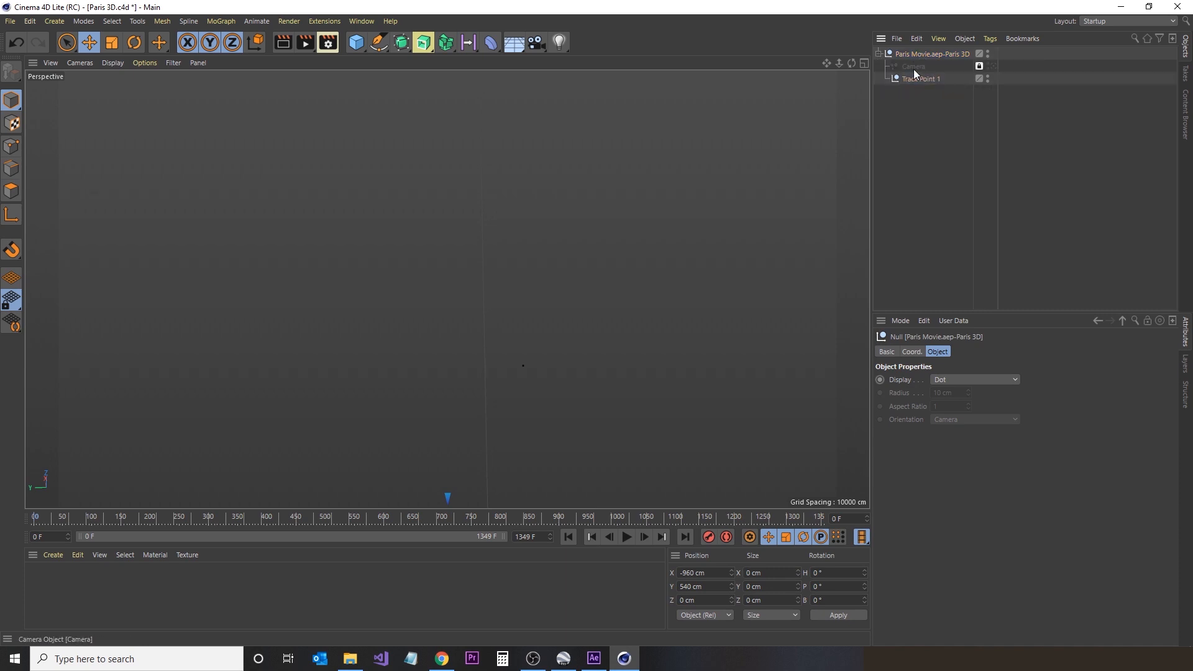
{"action": "left_click", "coordinate": [917, 78]}
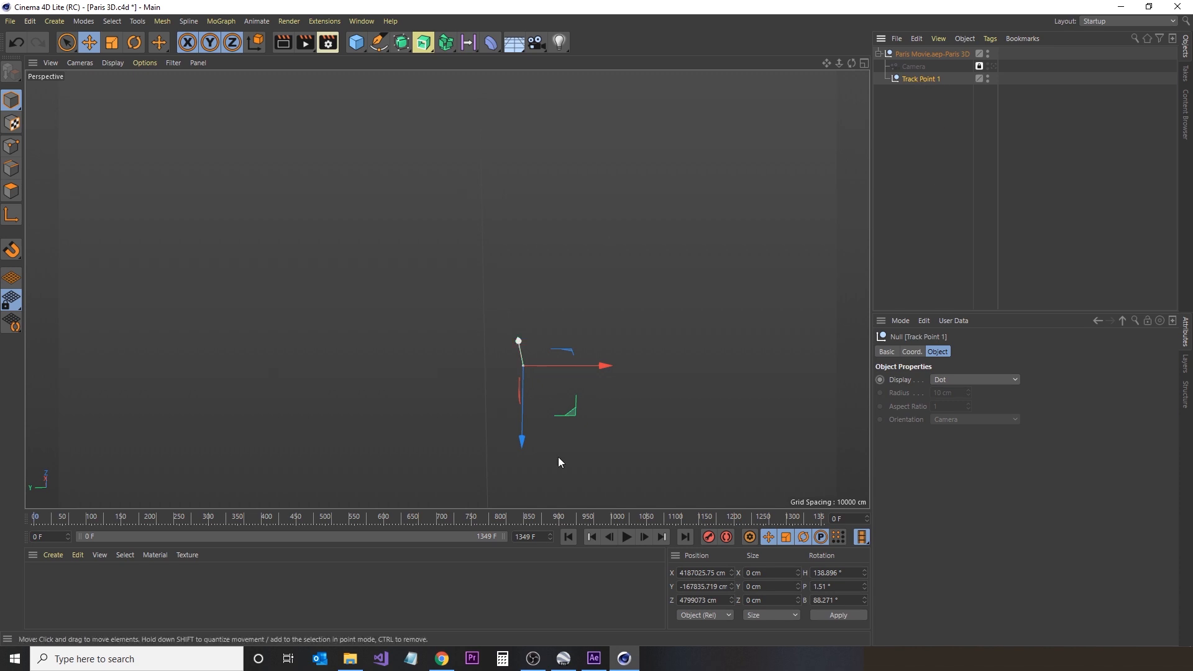
- Create a new material and load background.avi from the paris movie folder as its color texture
{"action": "left_click", "coordinate": [132, 596]}
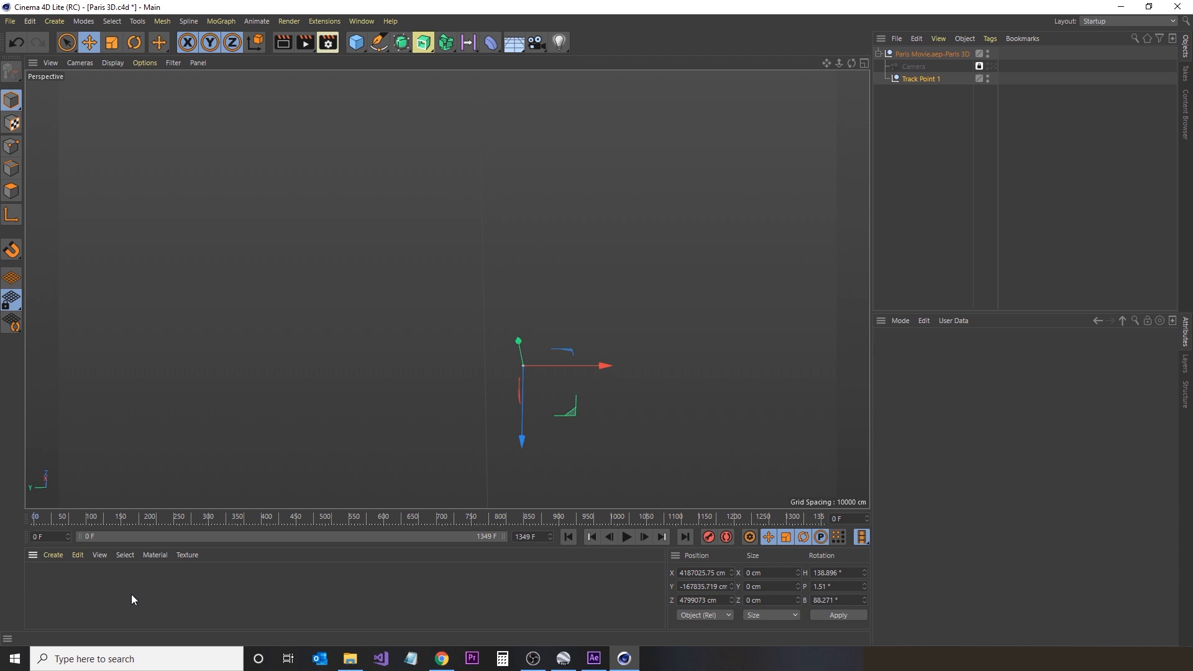
{"action": "double_click", "coordinate": [131, 595]}
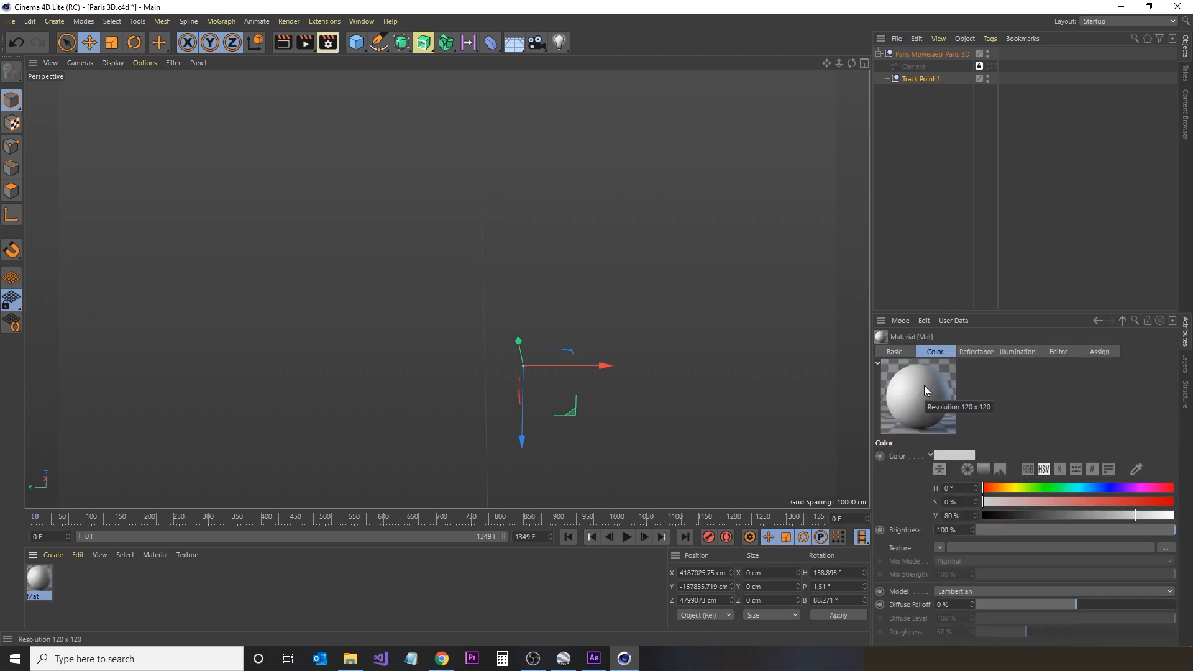
{"action": "left_click", "coordinate": [976, 547]}
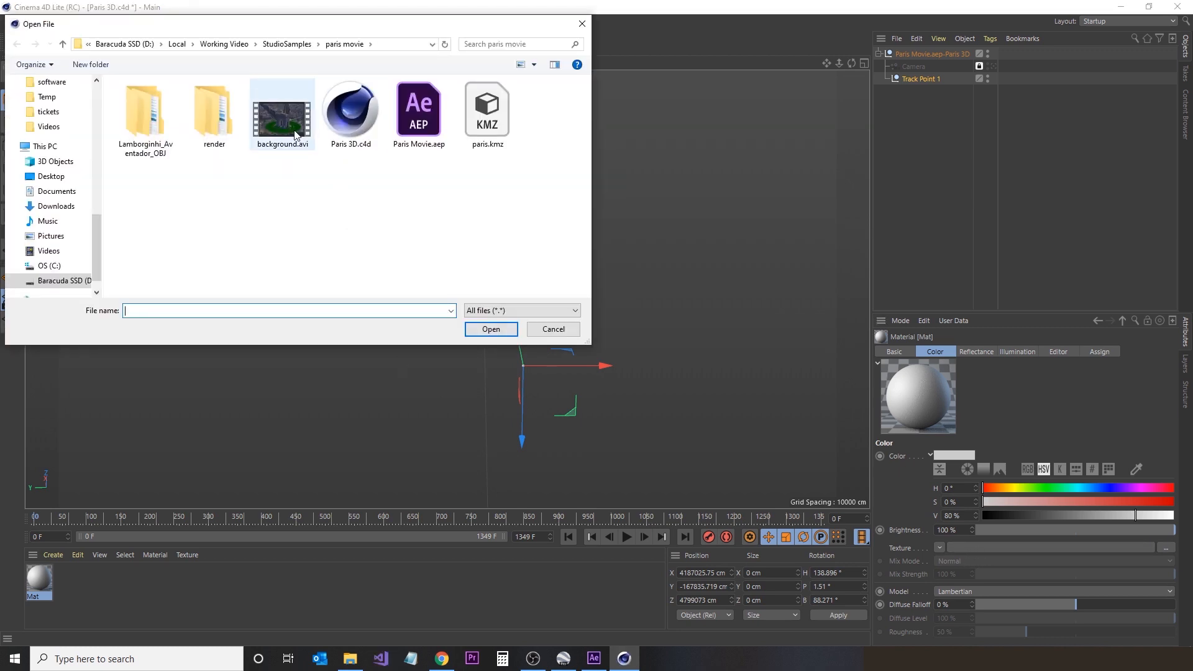
{"action": "left_click", "coordinate": [296, 134]}
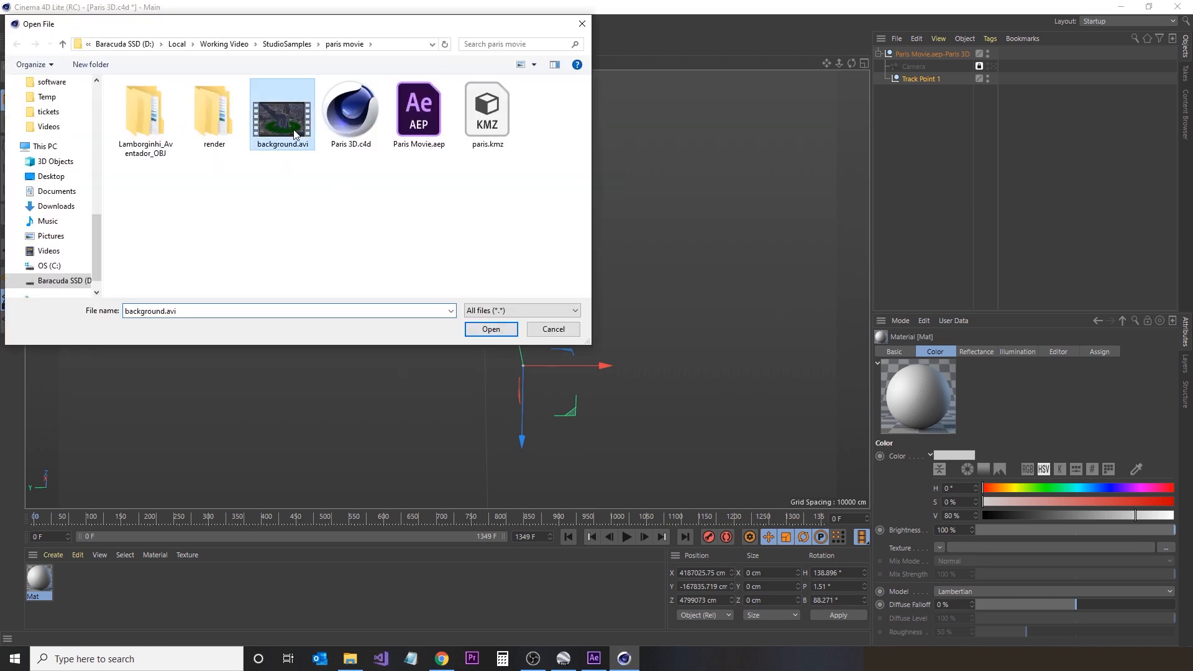
{"action": "left_click", "coordinate": [492, 330]}
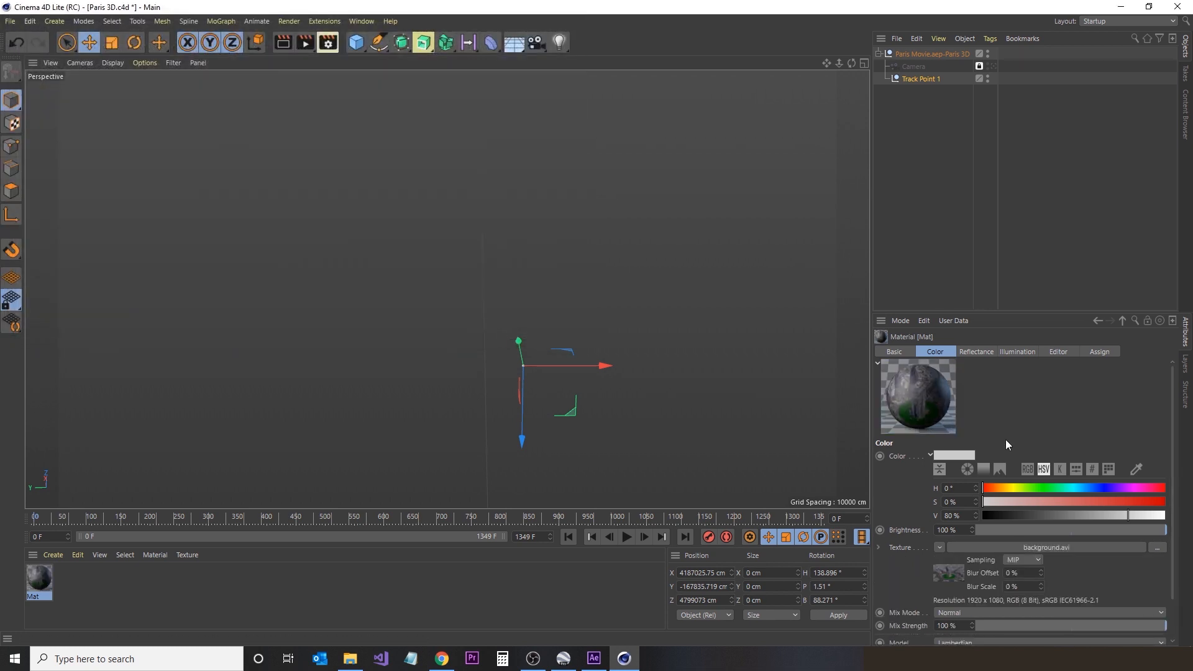
- Set the movie start frame to 2 in the animation settings of the material's background.avi texture
{"action": "left_click", "coordinate": [880, 548]}
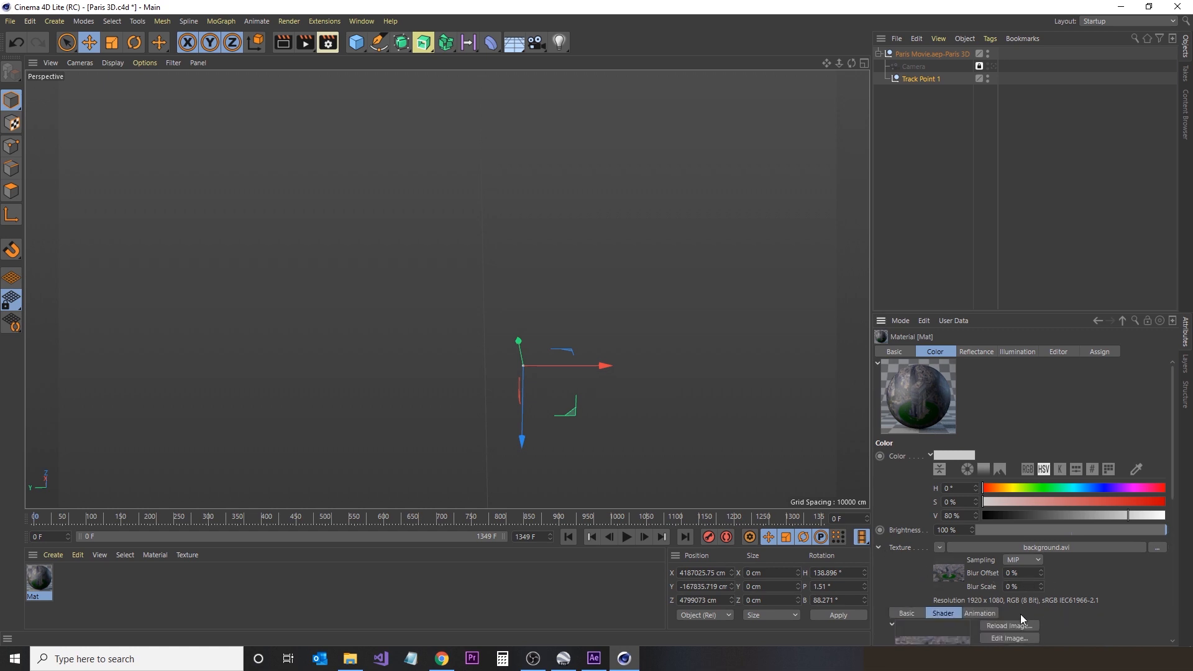
{"action": "scroll", "coordinate": [1057, 603], "scroll_direction": "down", "scroll_amount": 3}
{"action": "left_click", "coordinate": [980, 464]}
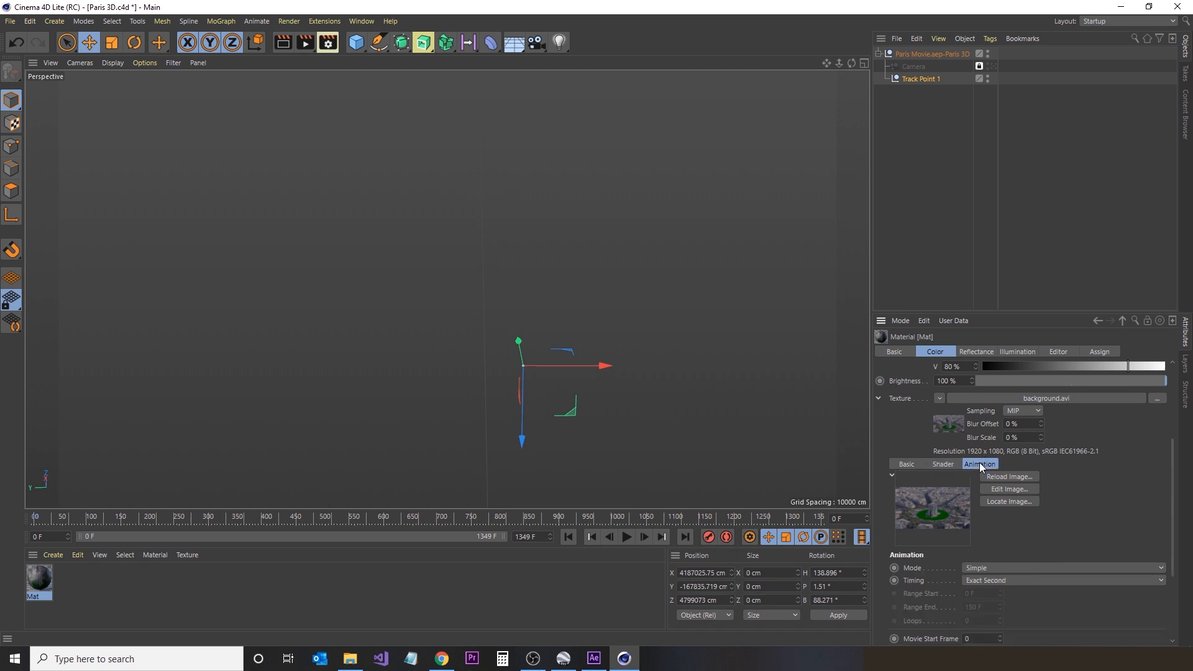
{"action": "scroll", "coordinate": [1054, 551], "scroll_direction": "down", "scroll_amount": 2}
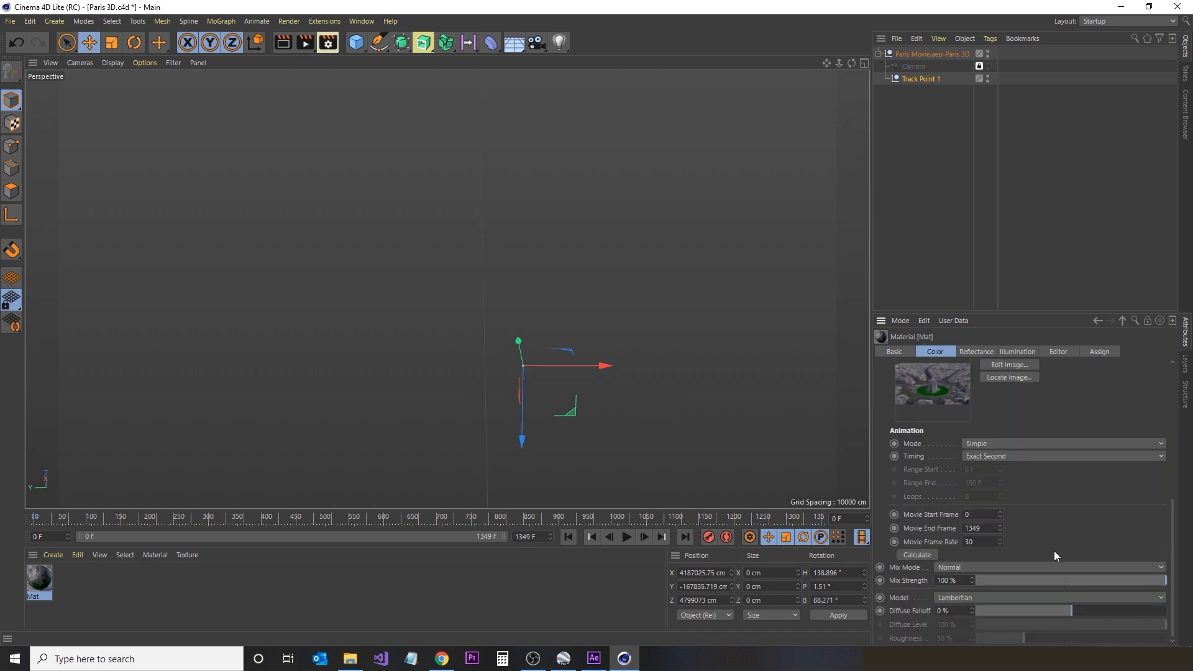
{"action": "left_click", "coordinate": [1002, 511]}
{"action": "left_click", "coordinate": [1000, 512]}
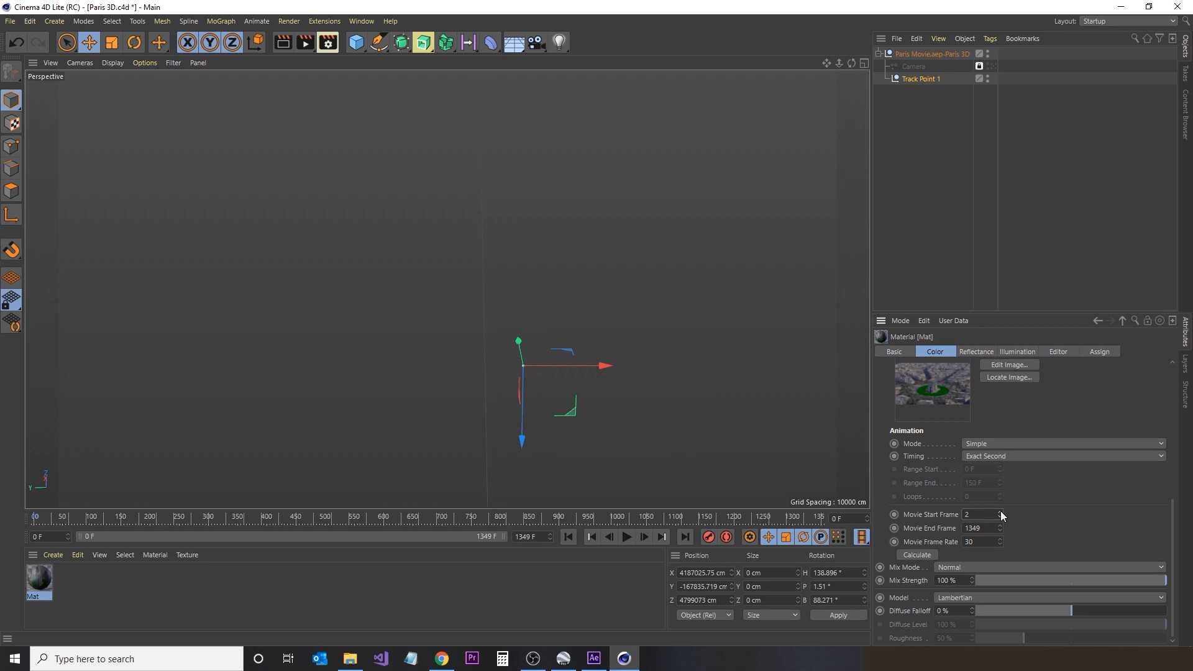
- Enable Animate Preview in the material's editor settings and deselect the objects in the scene
{"action": "left_click", "coordinate": [1057, 352]}
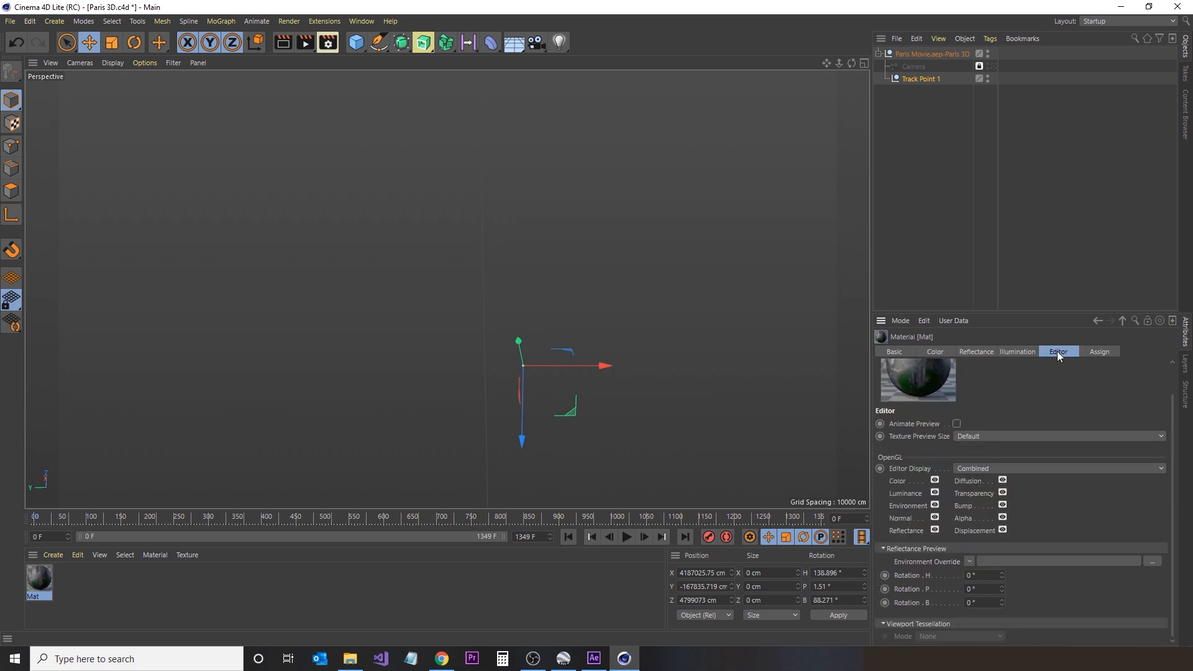
{"action": "left_click", "coordinate": [956, 424]}
{"action": "left_click", "coordinate": [804, 184]}
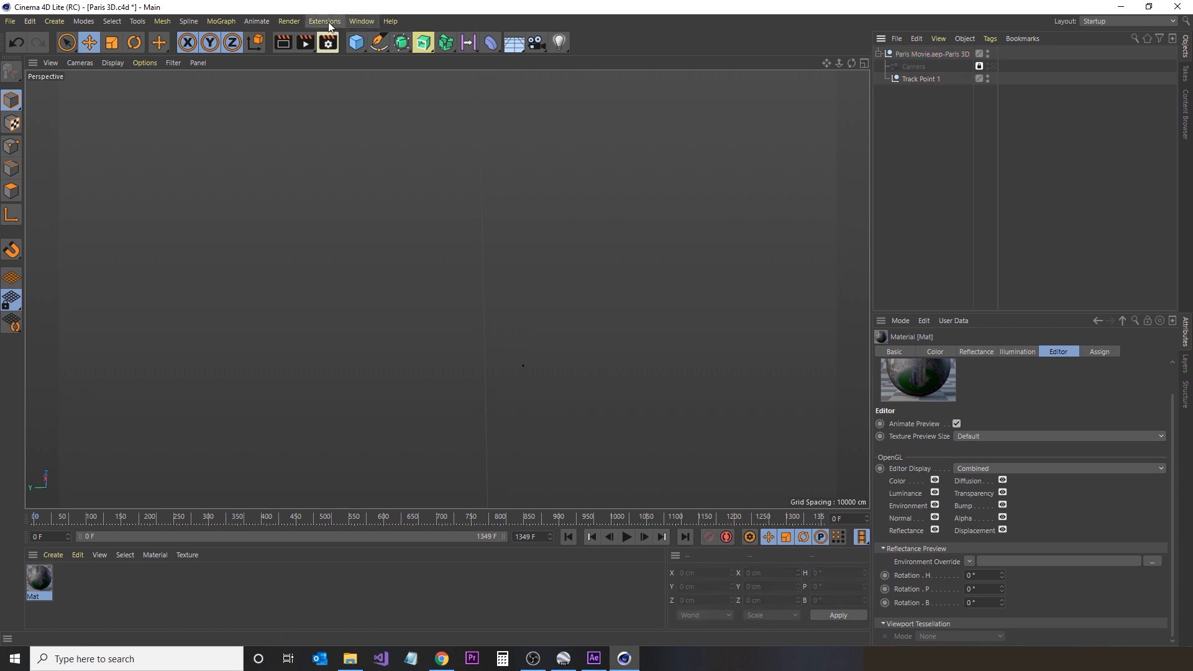
- Add a Background object to the scene and apply the background.avi material to it
{"action": "left_click", "coordinate": [516, 45]}
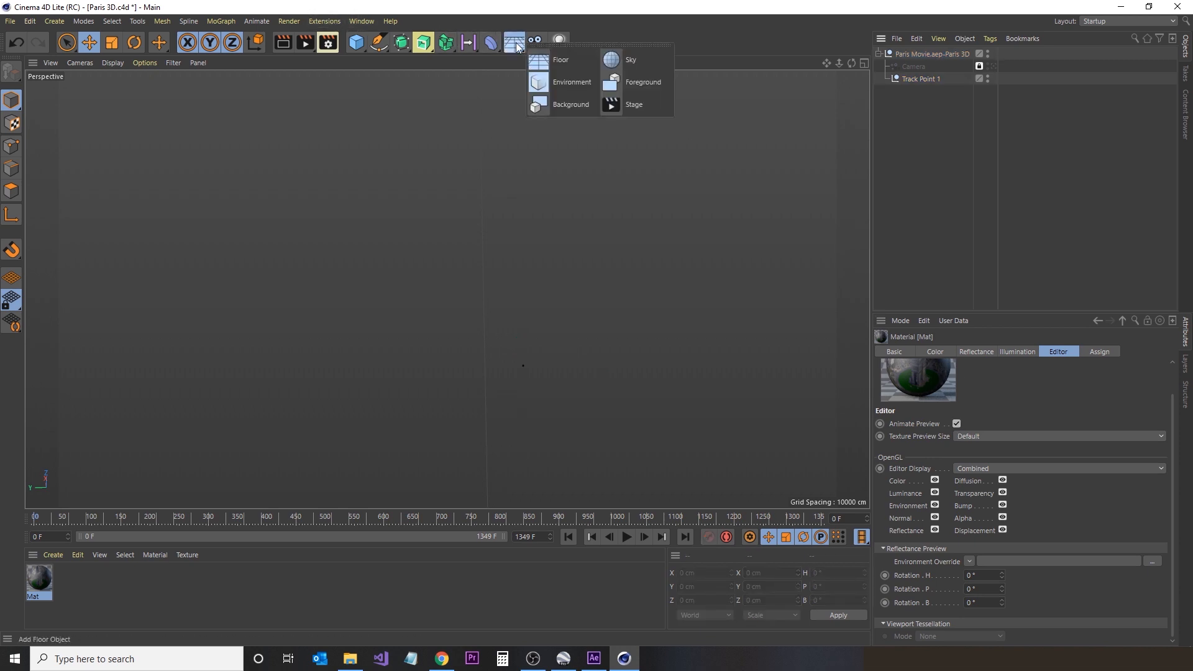
{"action": "left_click", "coordinate": [558, 113]}
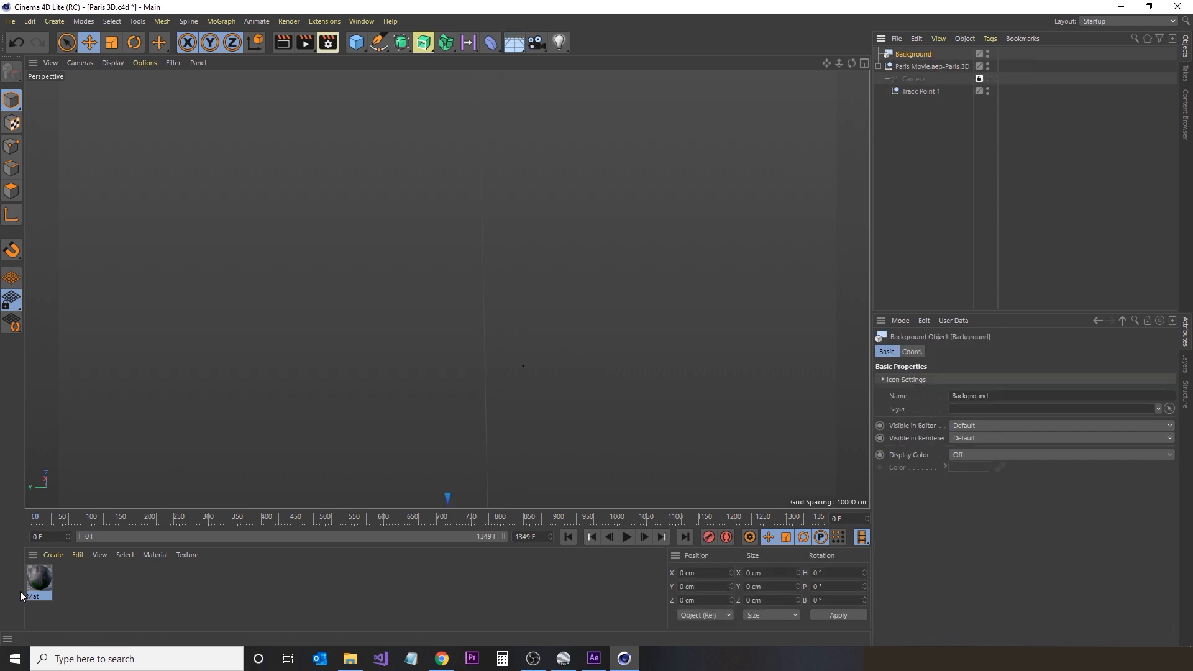
{"action": "left_click_drag", "start_coordinate": [38, 582], "coordinate": [915, 53]}
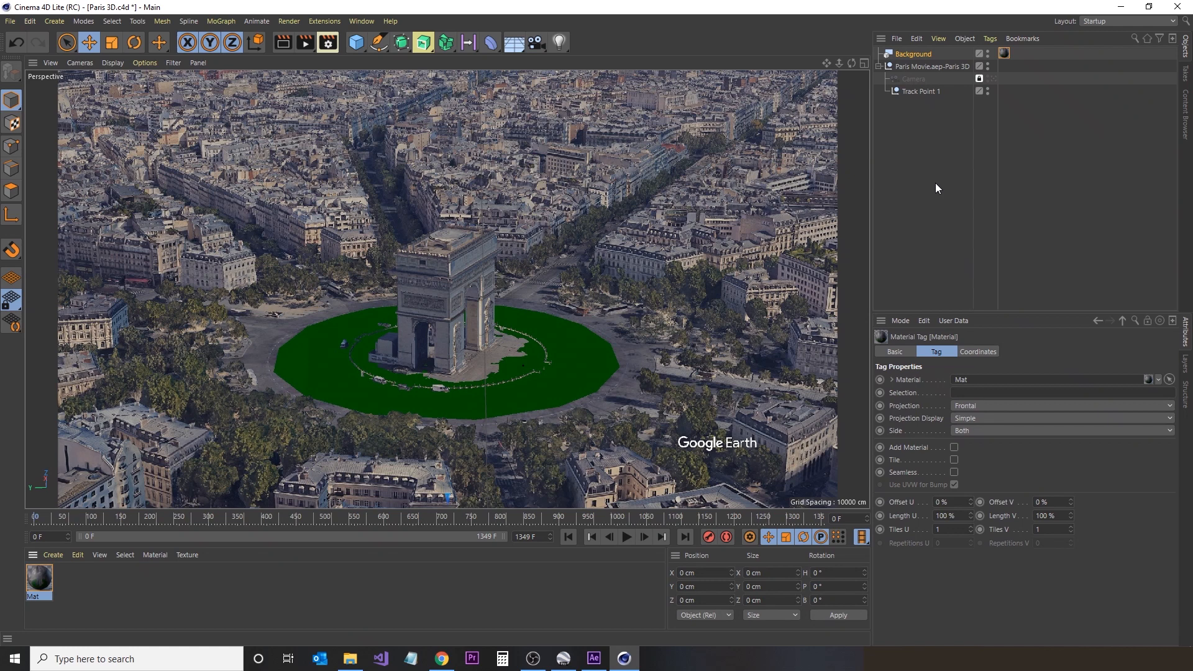
- Import Lamborghini_Aventador.obj from the Lamborginhi_Aventador_OBJ folder into Cinema 4D, accepting the shown OBJ import settings
{"action": "left_click", "coordinate": [350, 658]}
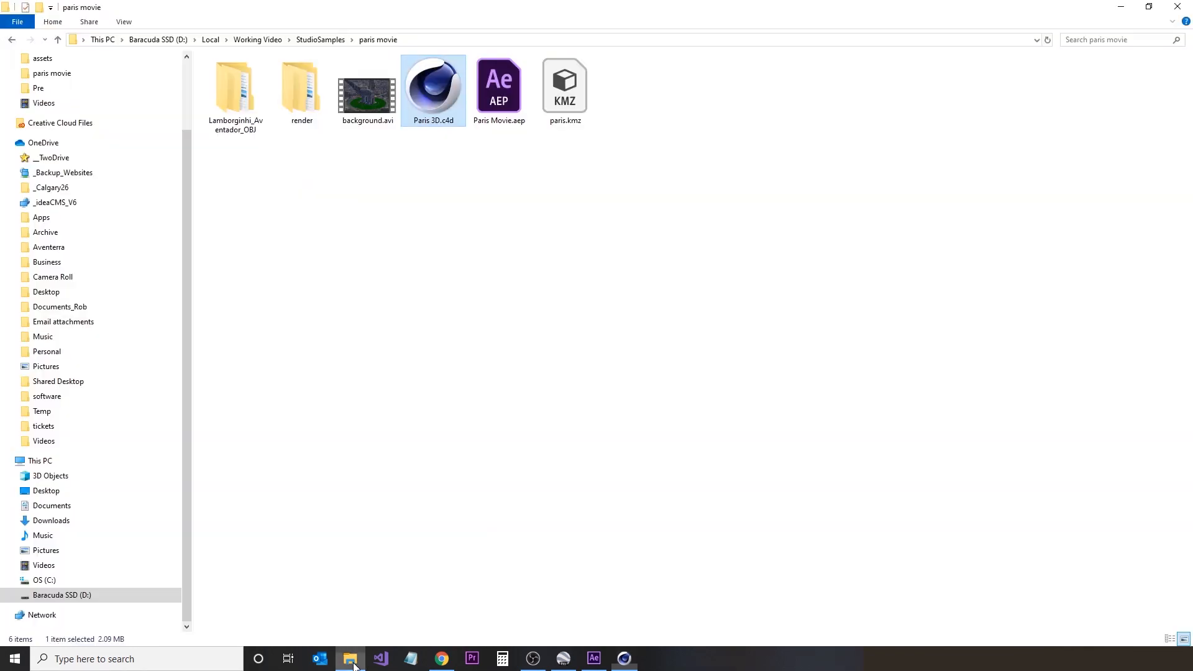
{"action": "left_click", "coordinate": [243, 84]}
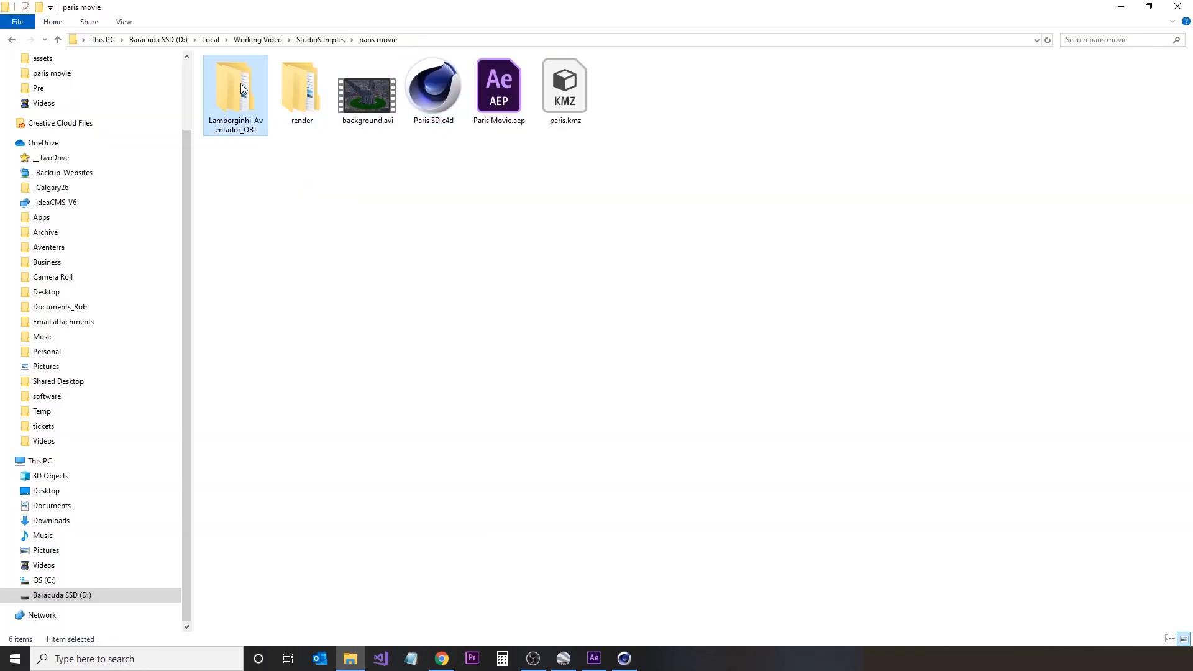
{"action": "double_click", "coordinate": [241, 87]}
{"action": "double_click", "coordinate": [248, 79]}
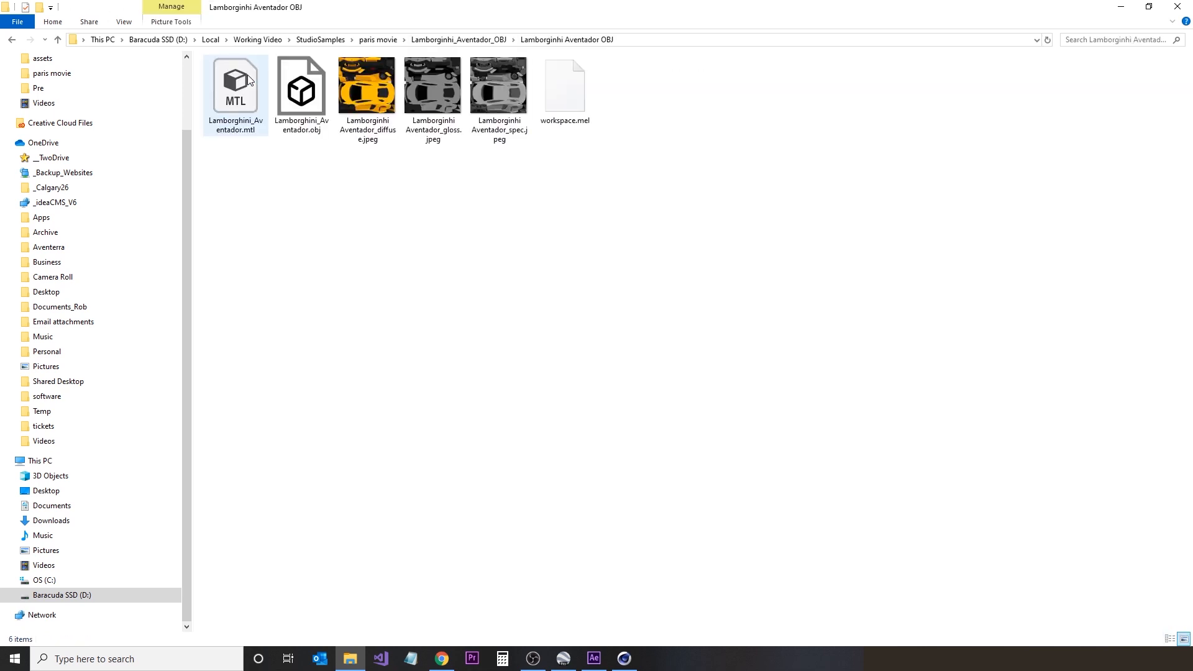
{"action": "left_click", "coordinate": [315, 94]}
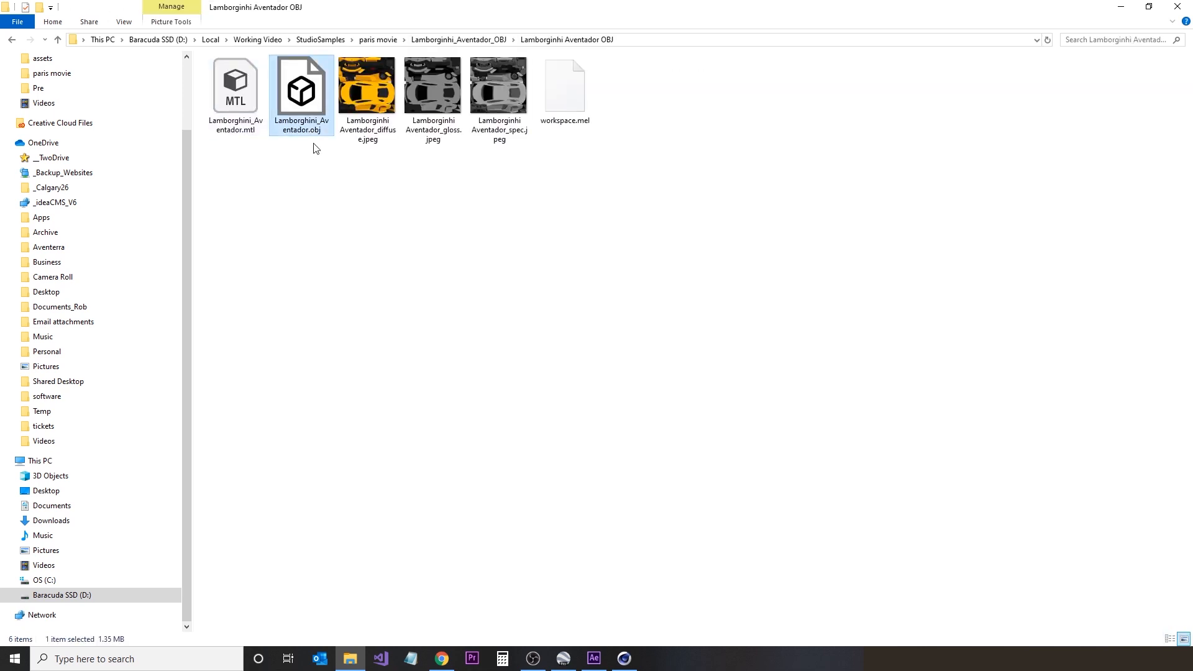
{"action": "left_click_drag", "start_coordinate": [306, 110], "coordinate": [706, 225]}
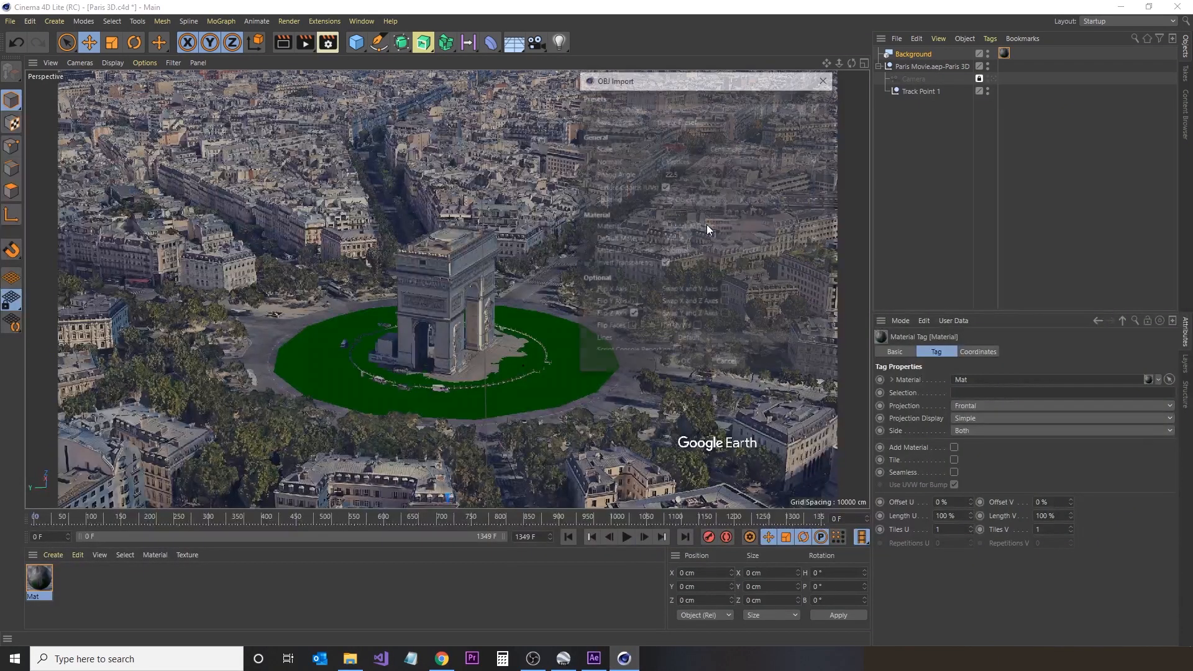
{"action": "left_click", "coordinate": [687, 366]}
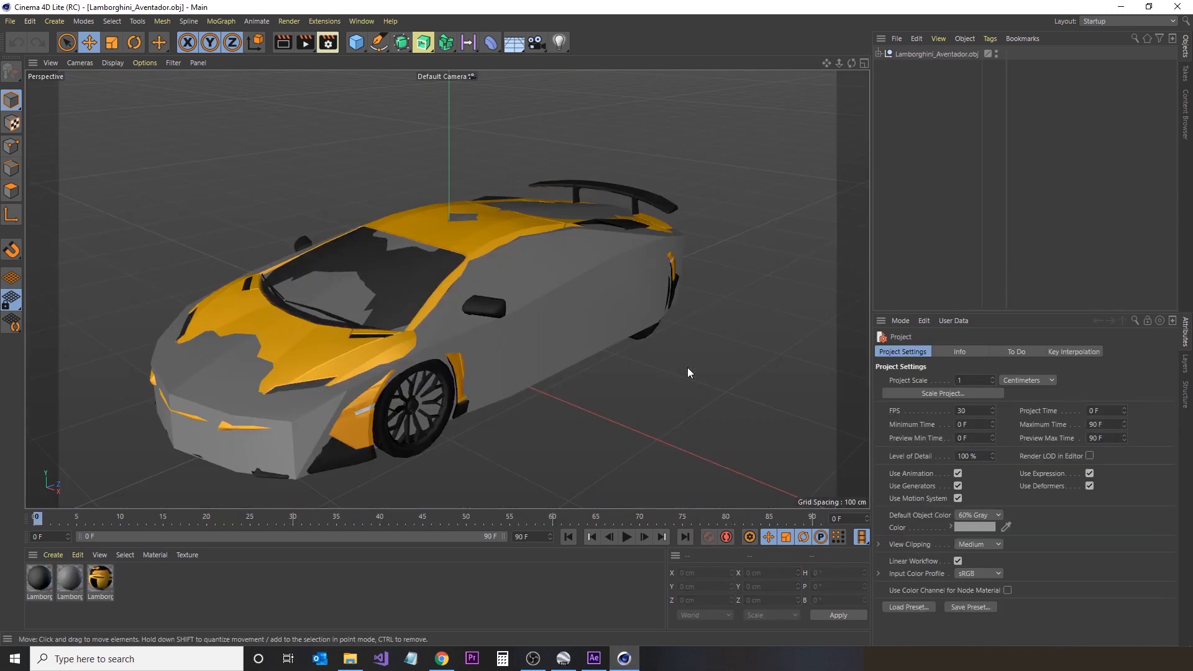
- Expand the Lamborghini_Aventador.obj group, check its parts, and delete the Collider object covering the car
{"action": "left_click", "coordinate": [572, 296]}
{"action": "left_click", "coordinate": [879, 54]}
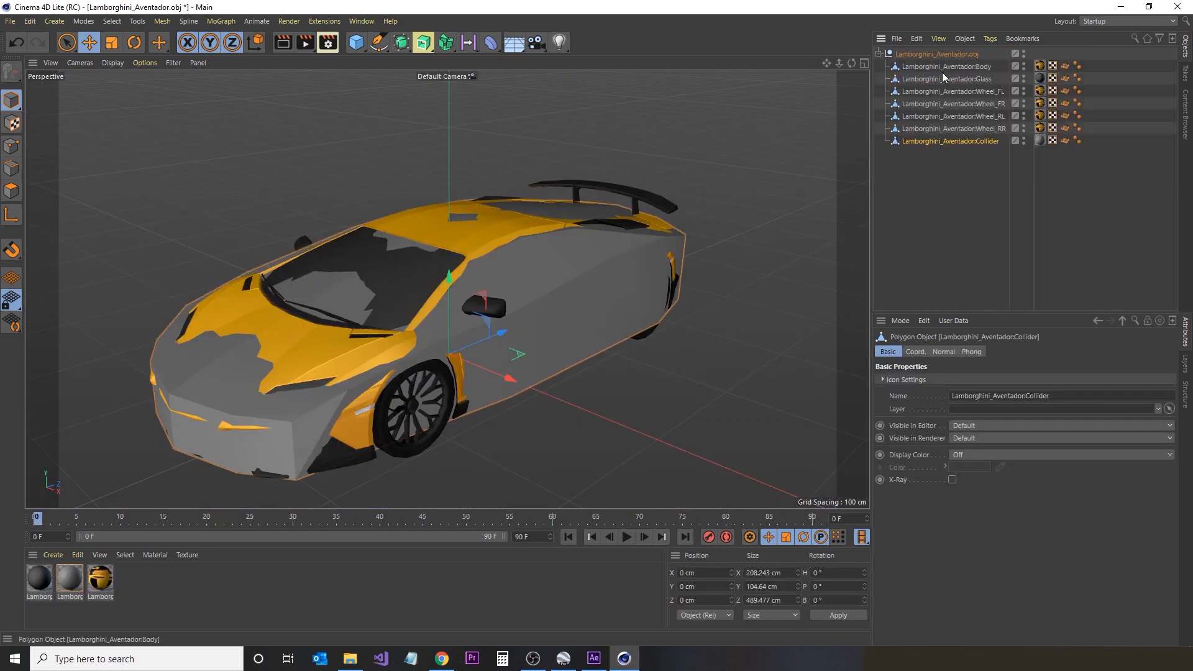
{"action": "left_click", "coordinate": [942, 74]}
{"action": "left_click", "coordinate": [947, 92]}
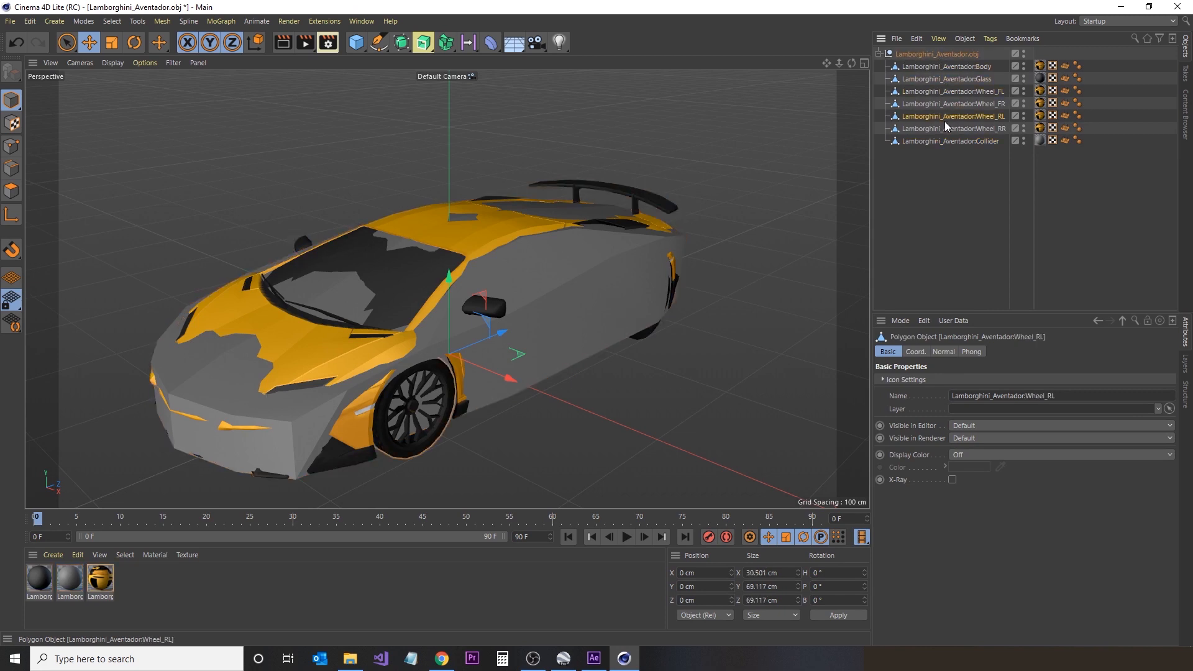
{"action": "left_click", "coordinate": [945, 118]}
{"action": "left_click", "coordinate": [935, 142]}
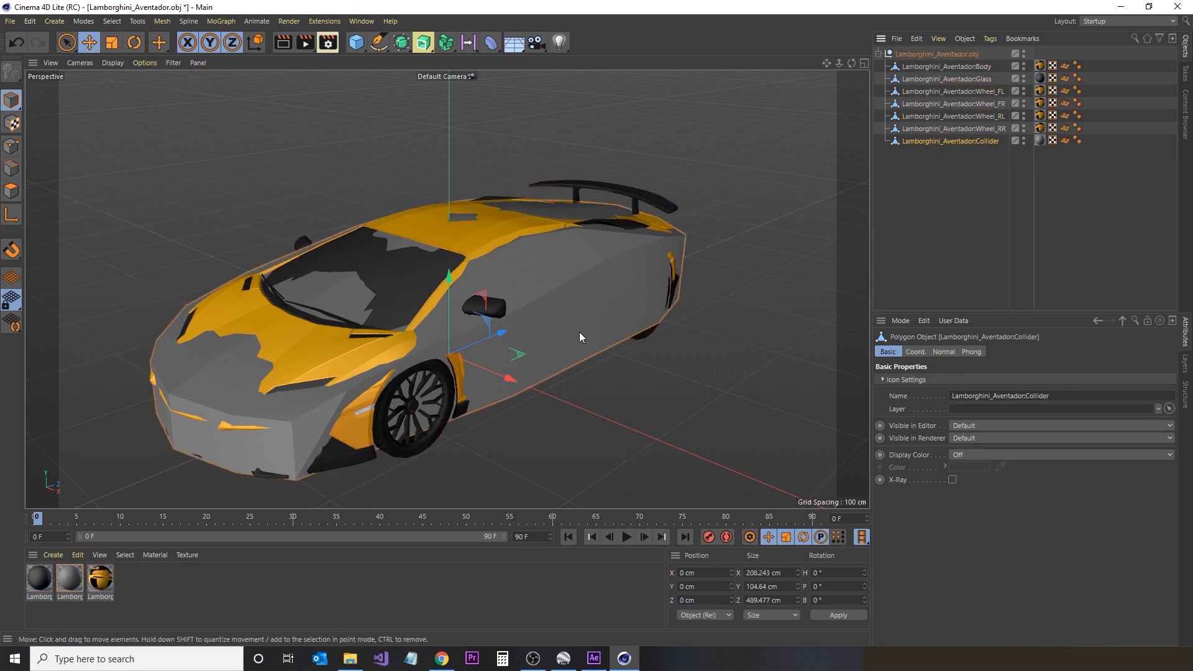
{"action": "key", "text": "Delete"}
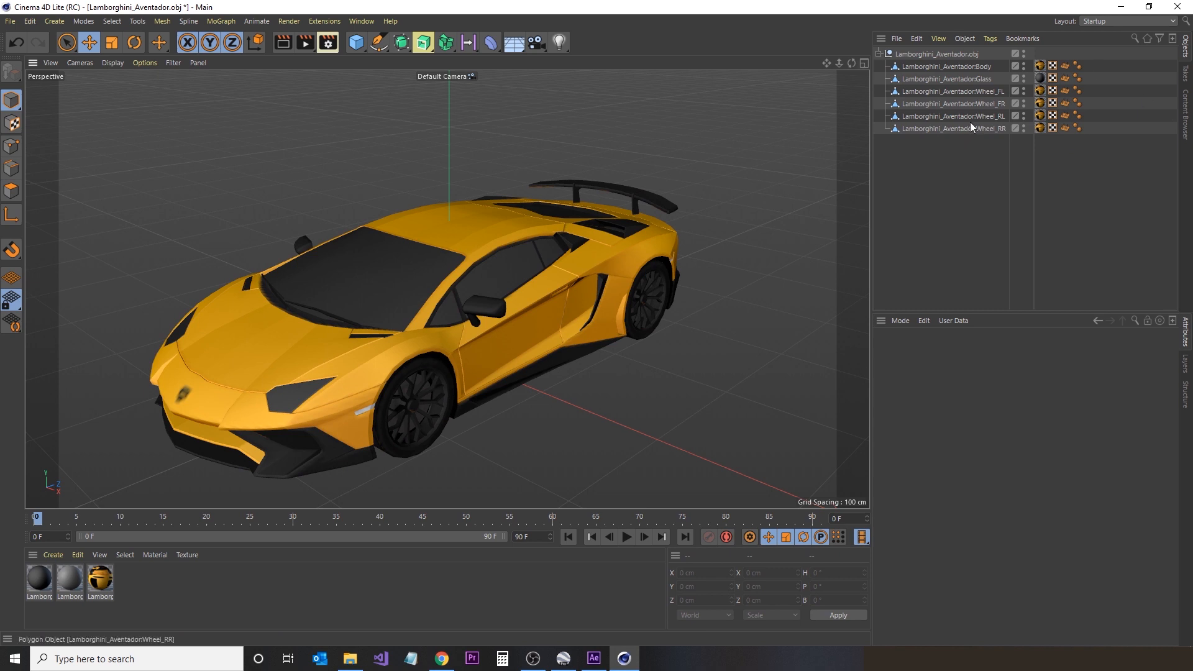
- Collapse the Lamborghini_Aventador.obj group and copy the whole group to the clipboard
{"action": "left_click", "coordinate": [879, 54]}
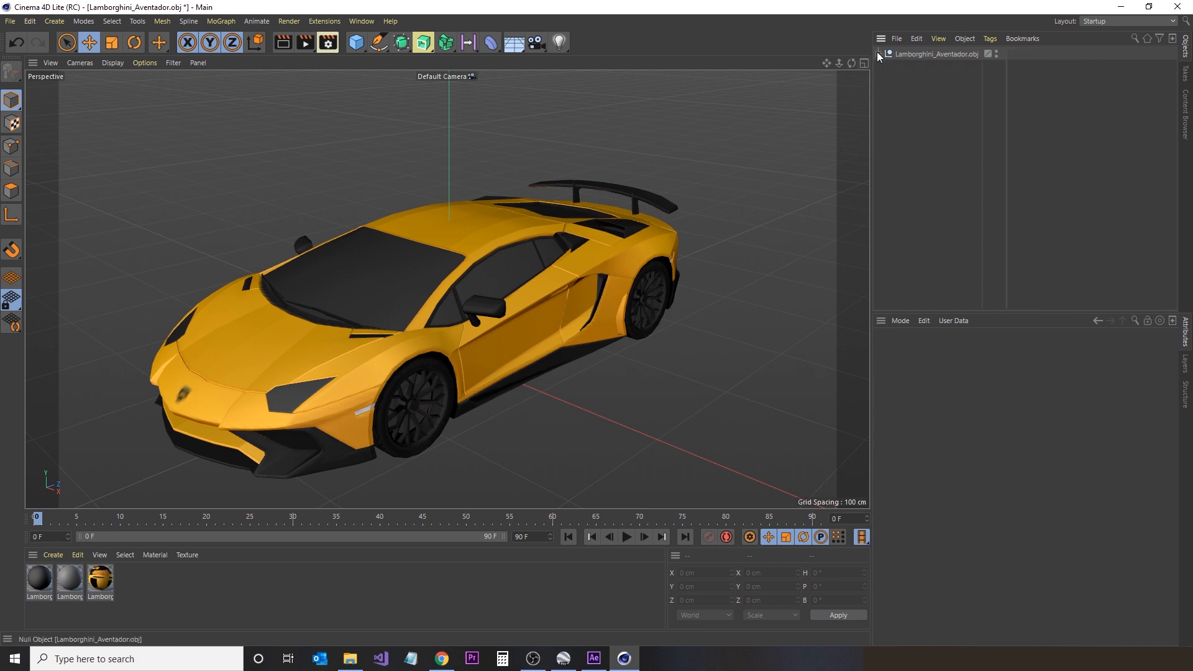
{"action": "left_click", "coordinate": [933, 54]}
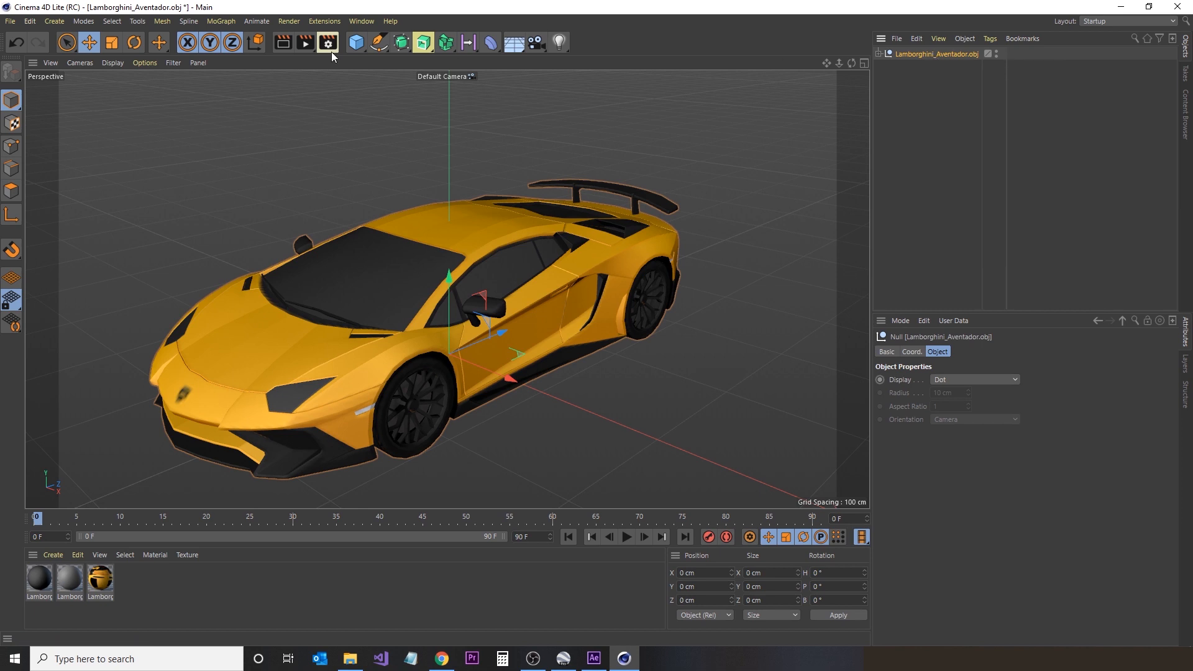
{"action": "left_click", "coordinate": [33, 21]}
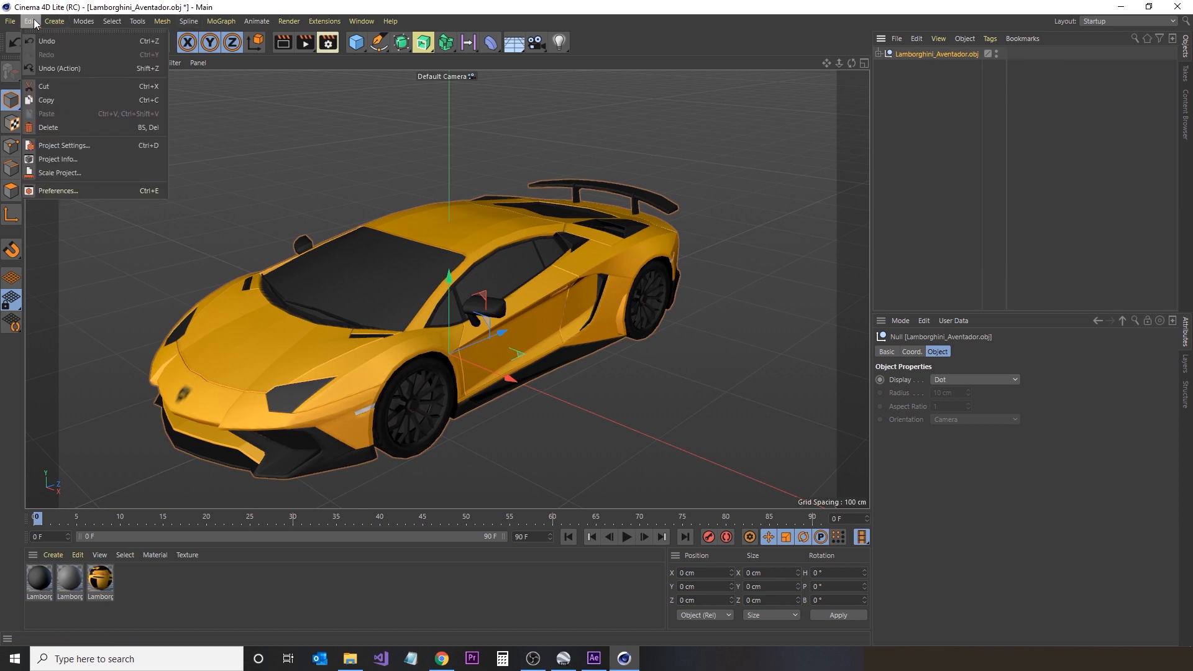
{"action": "left_click", "coordinate": [42, 101]}
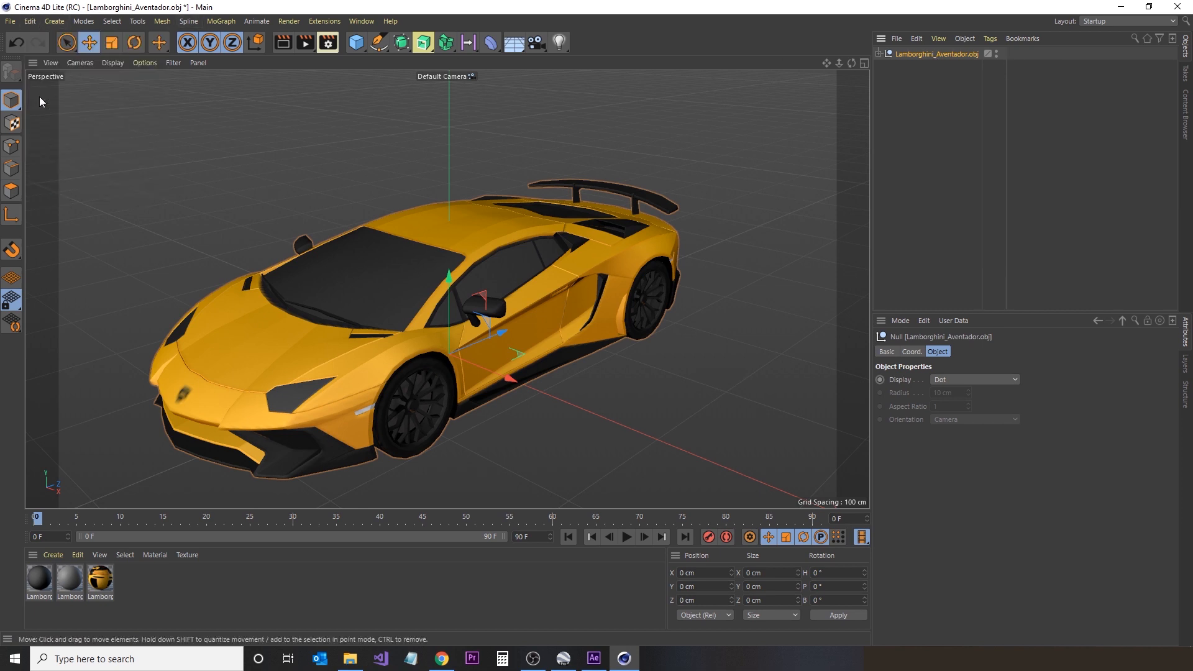
- Paste the copied Lamborghini_Aventador.obj group into the Paris 3D.c4d project, accepting absolute paths for its textures
{"action": "left_click", "coordinate": [361, 21]}
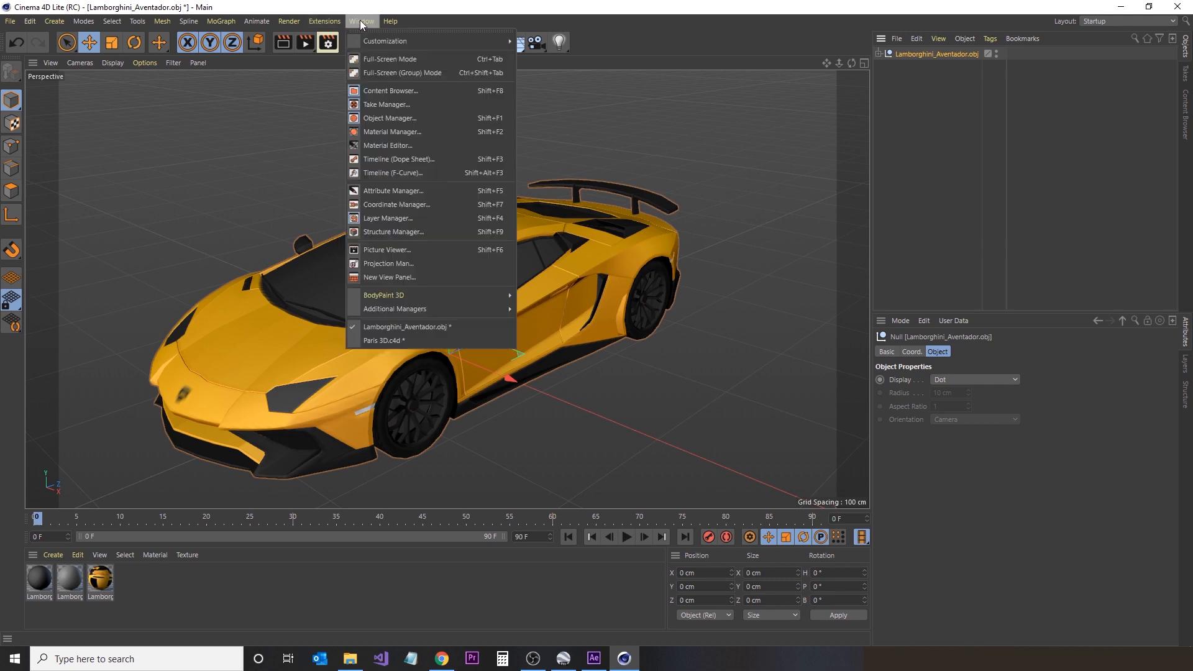
{"action": "left_click", "coordinate": [381, 341]}
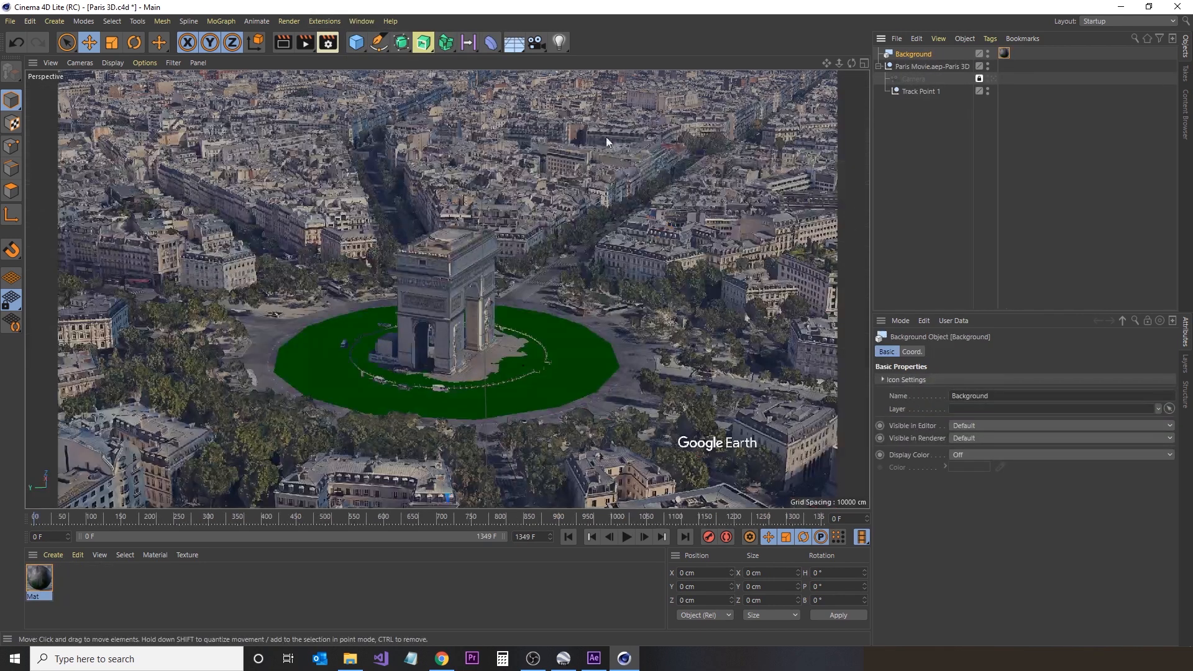
{"action": "left_click", "coordinate": [29, 22]}
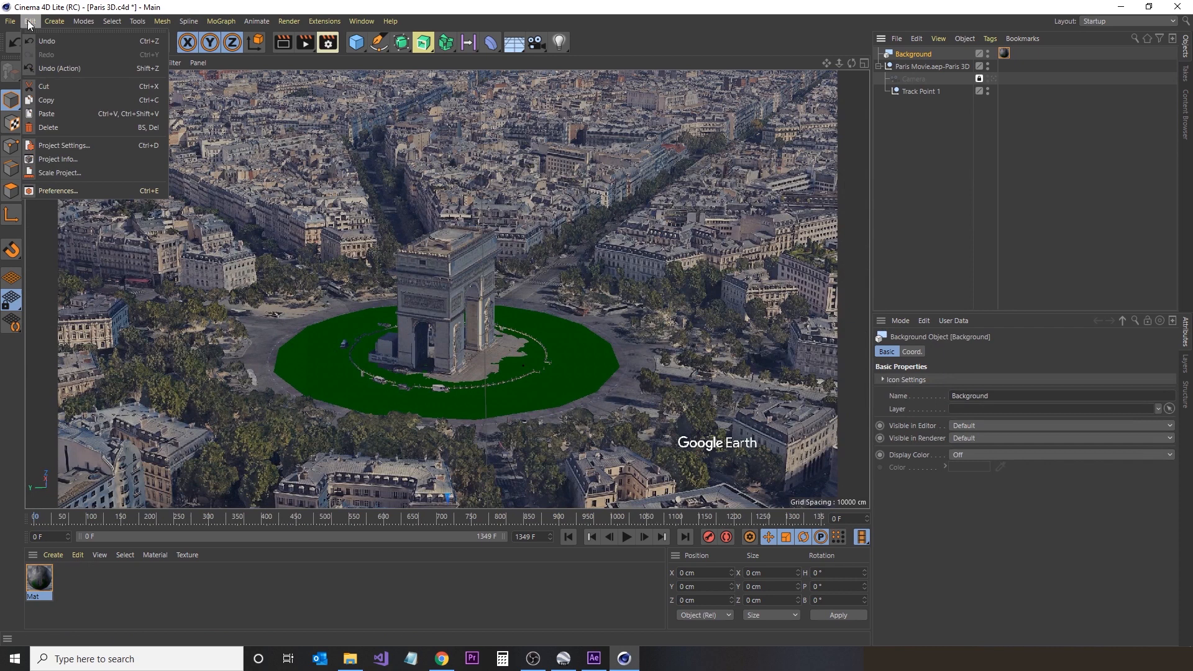
{"action": "left_click", "coordinate": [47, 114]}
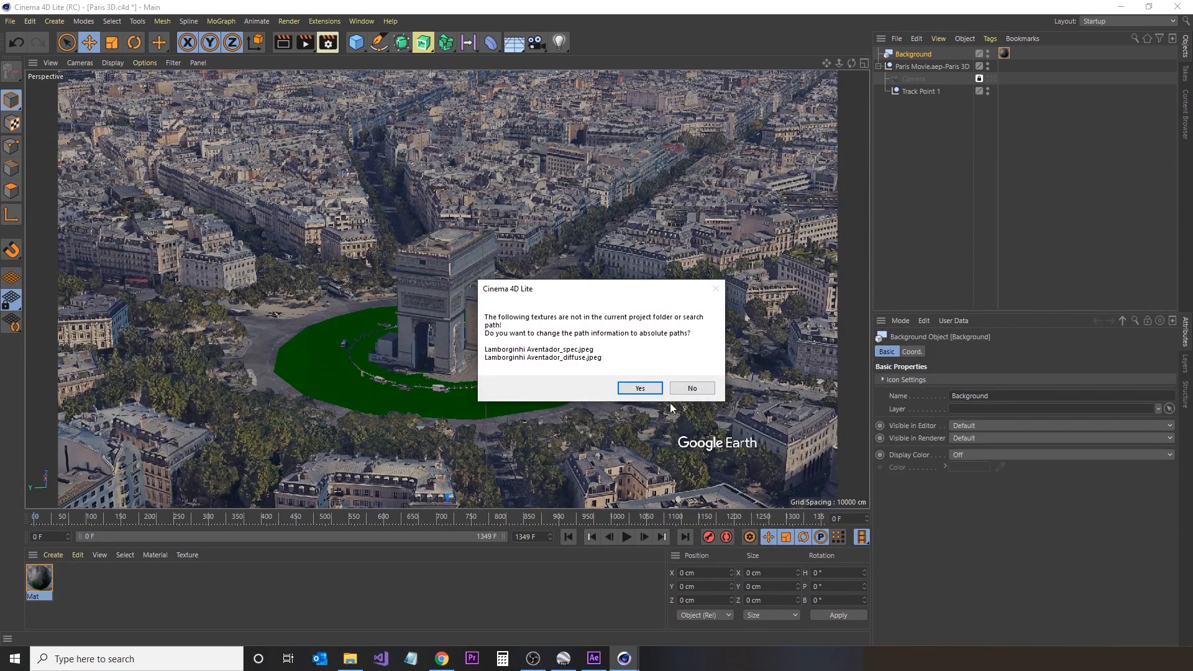
{"action": "left_click", "coordinate": [644, 393]}
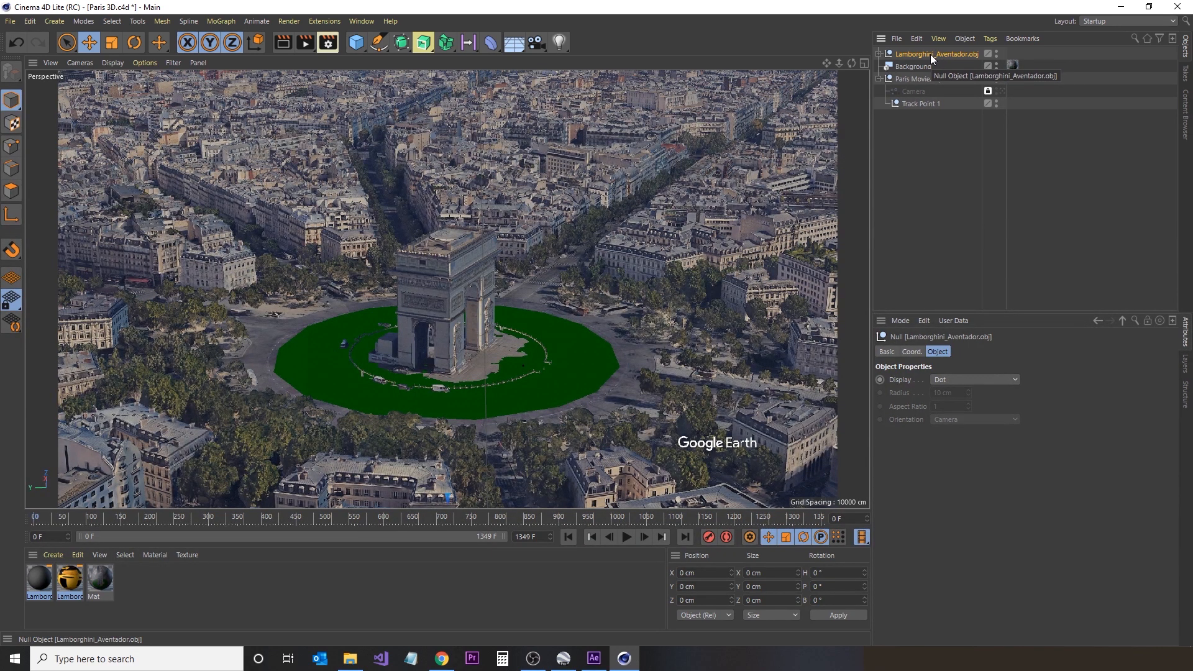
- Add a Circle spline and make it a child of Track Point 1
{"action": "left_click", "coordinate": [914, 104]}
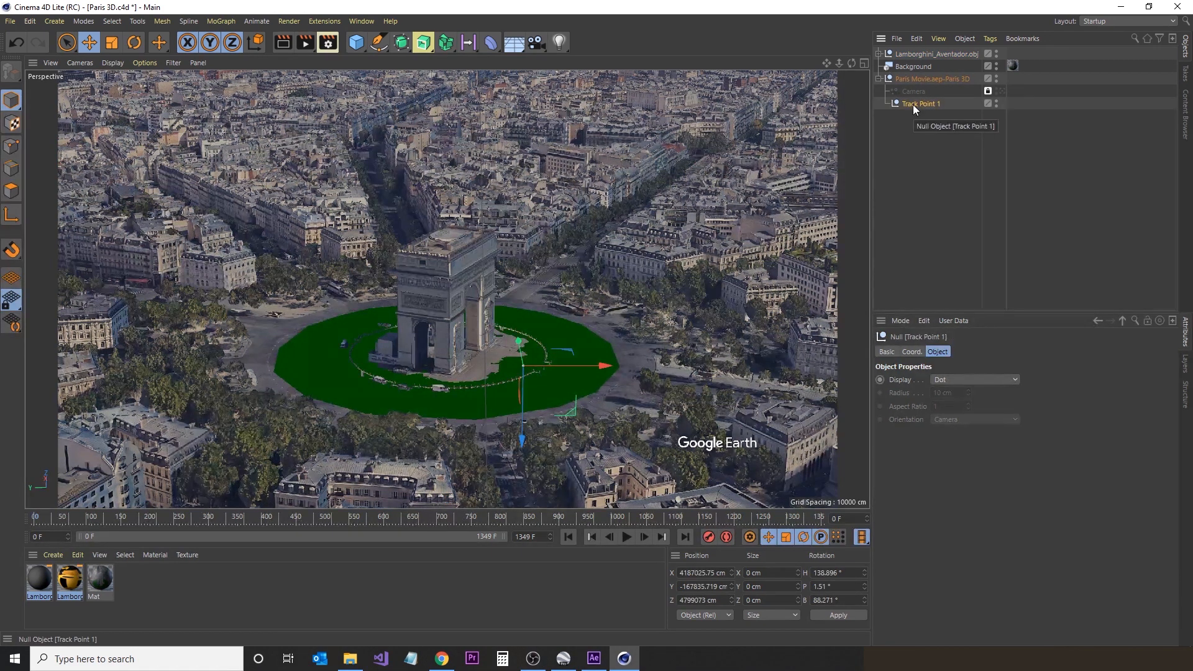
{"action": "left_click", "coordinate": [378, 47]}
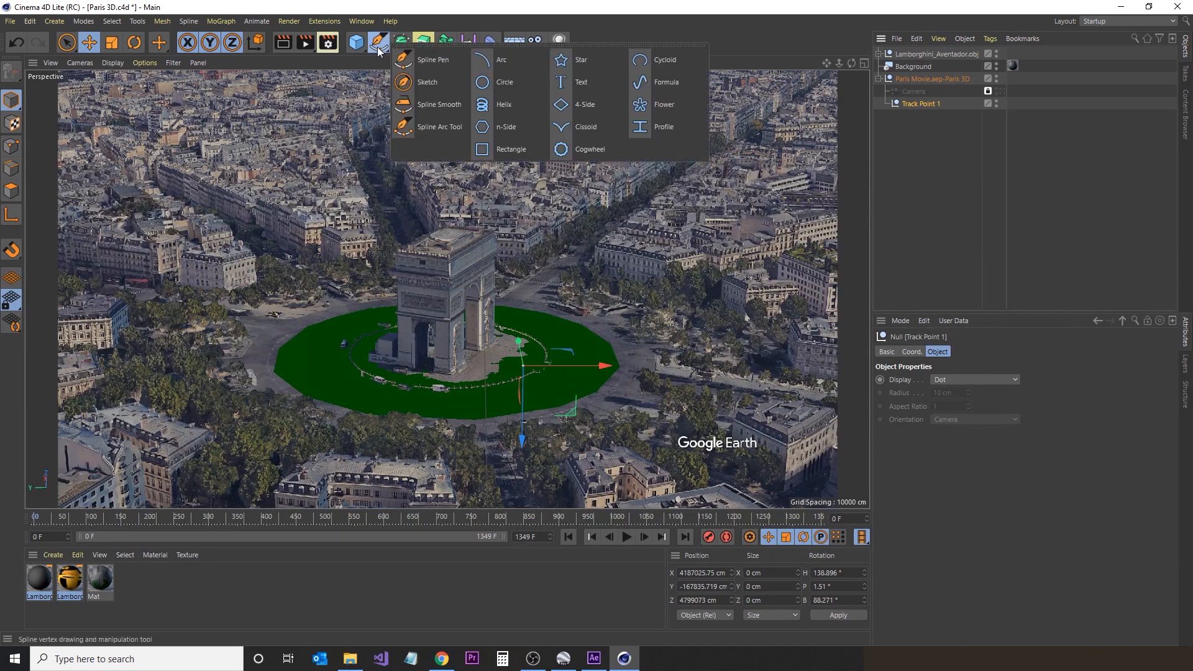
{"action": "left_click", "coordinate": [506, 82]}
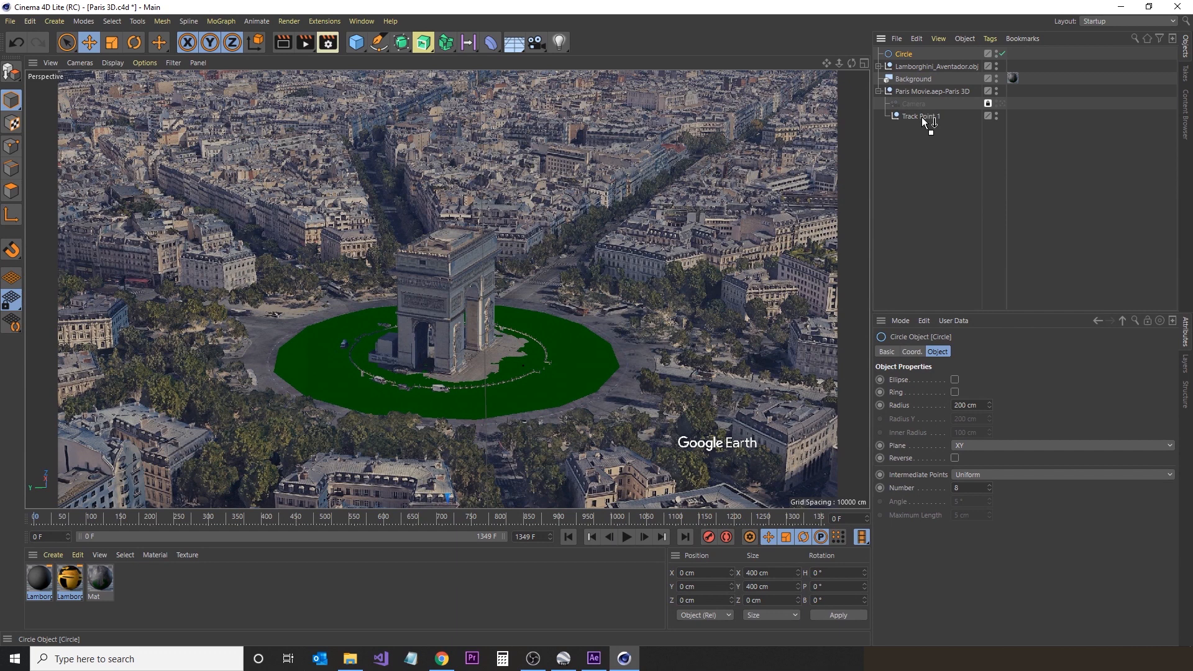
{"action": "left_click_drag", "start_coordinate": [922, 117], "coordinate": [923, 117]}
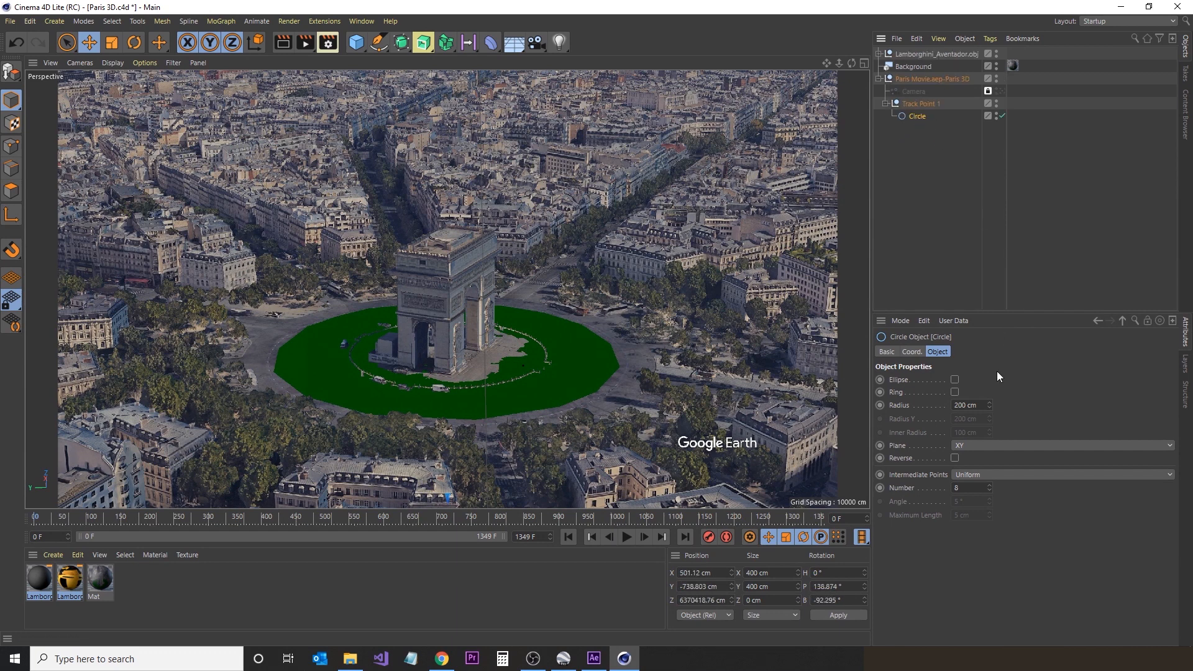
- Set the circle's X, Y and Z position to 0 cm and its P and B rotation to 0°
{"action": "left_click", "coordinate": [912, 353]}
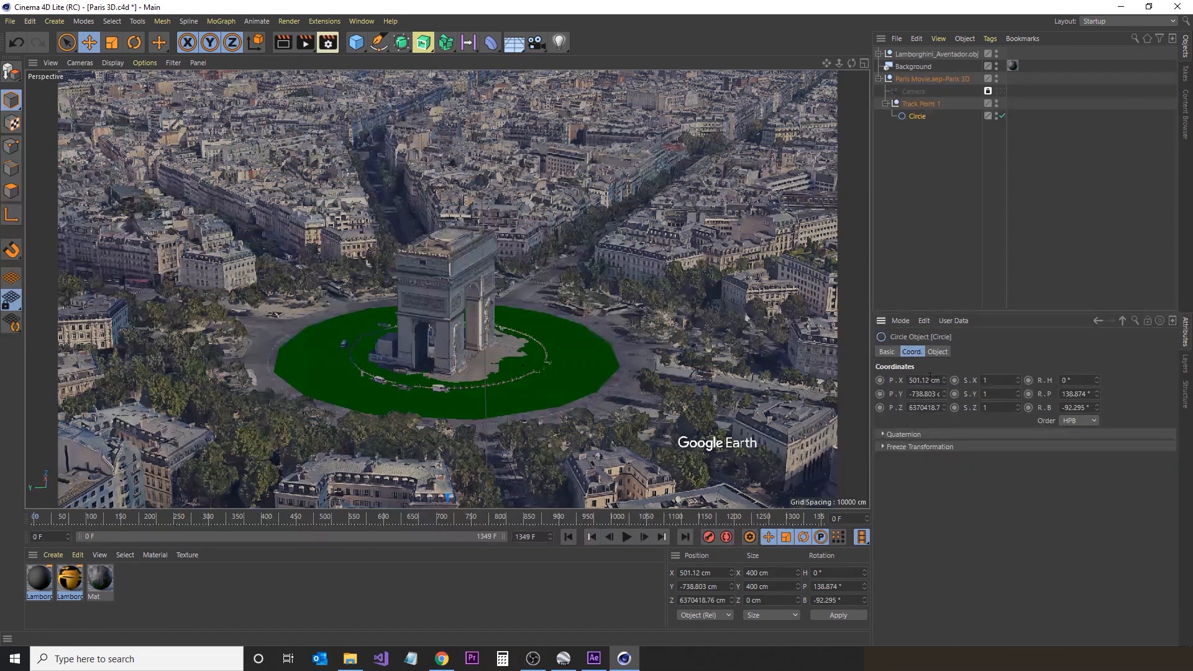
{"action": "left_click", "coordinate": [909, 380]}
{"action": "type", "text": "0"}
{"action": "key", "text": "Tab"}
{"action": "type", "text": "0"}
{"action": "key", "text": "Tab"}
{"action": "type", "text": "0"}
{"action": "key", "text": "Tab"}
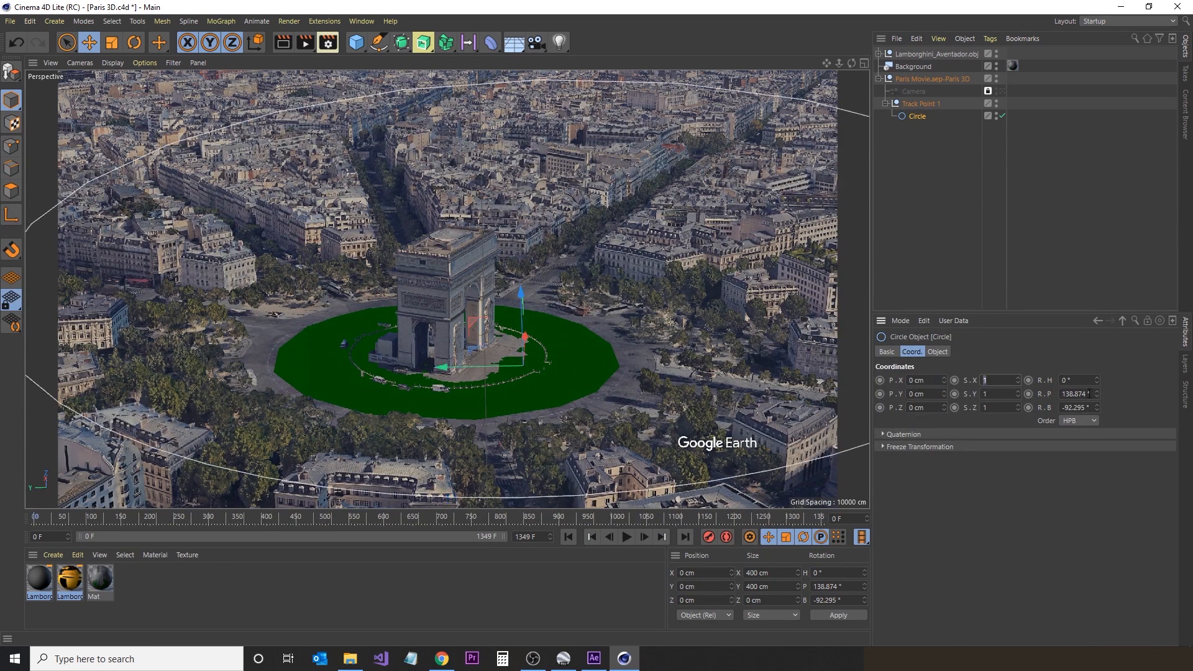
{"action": "left_click_drag", "start_coordinate": [1088, 394], "coordinate": [1055, 394]}
{"action": "type", "text": "0"}
{"action": "key", "text": "Tab"}
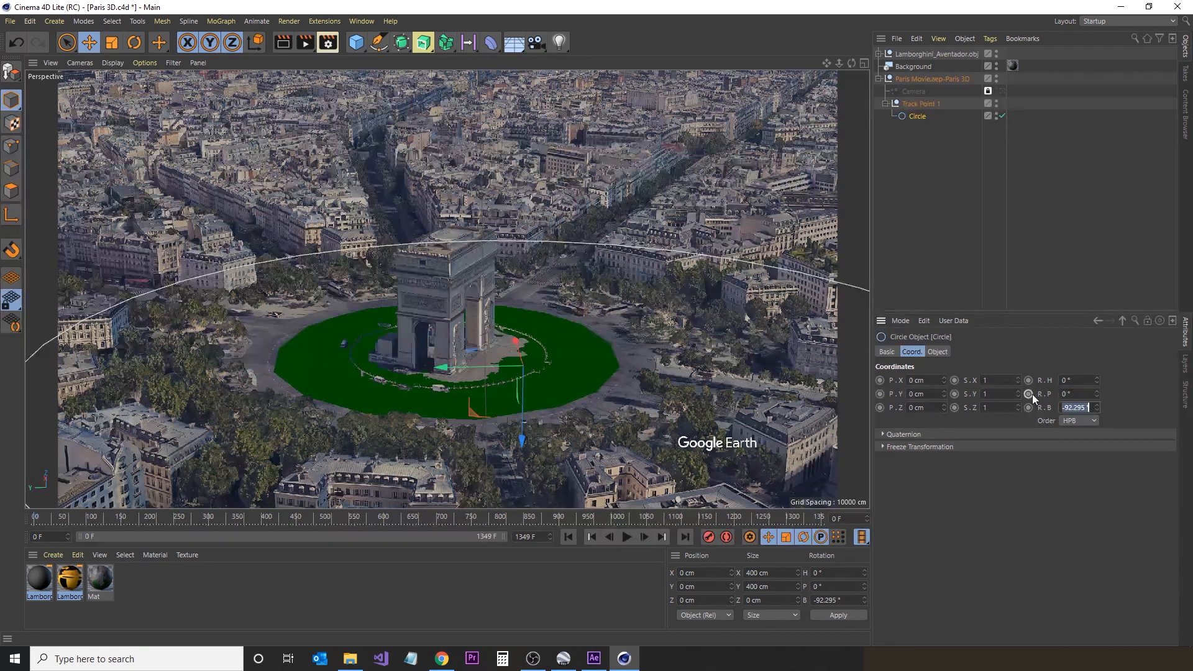
{"action": "type", "text": "0"}
{"action": "key", "text": "Tab"}
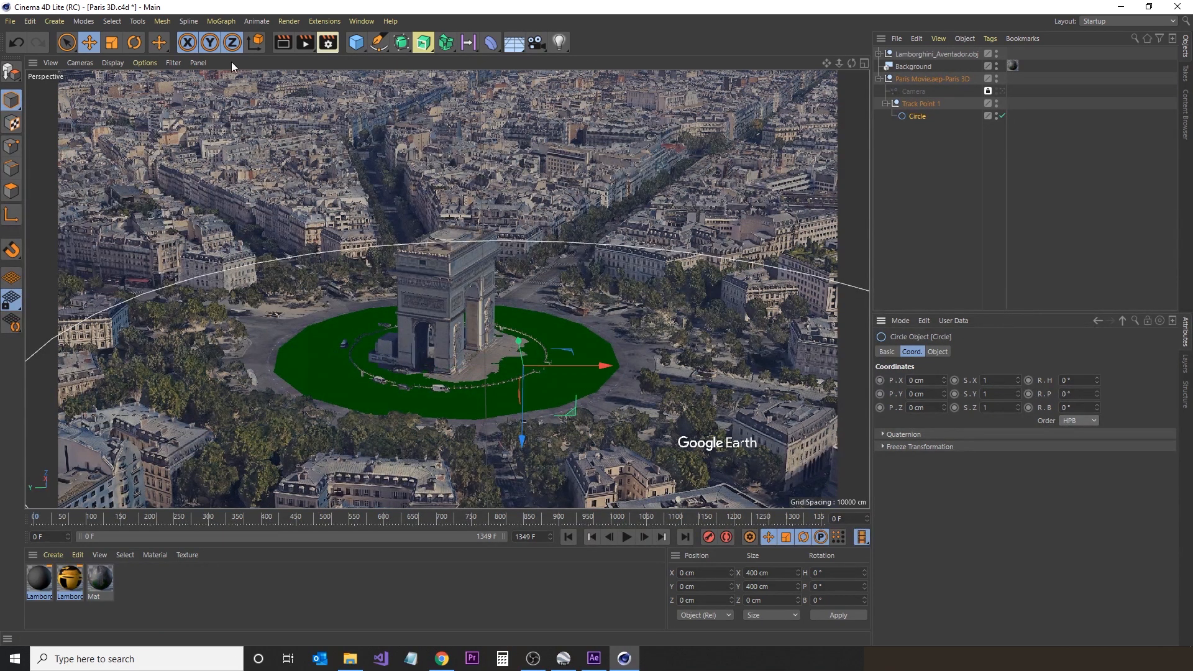
- Scale the circle down to about 94 cm across and move it around the Arc de Triomphe, to about X -30 cm, Y 16 cm
{"action": "left_click", "coordinate": [117, 43]}
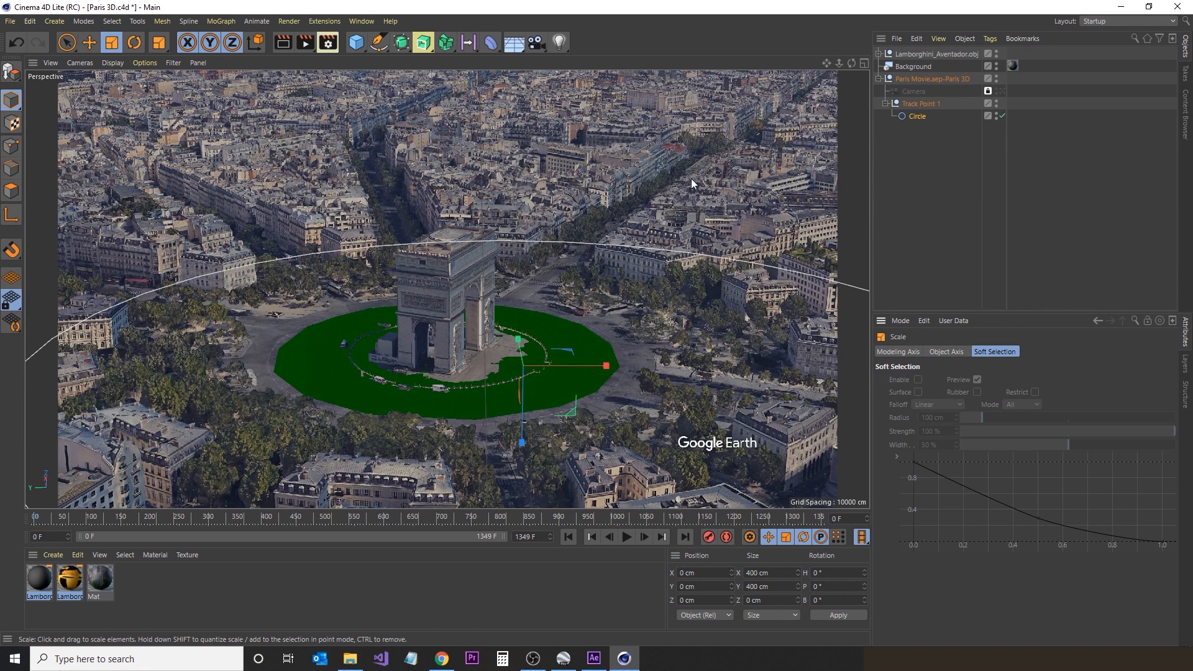
{"action": "left_click_drag", "start_coordinate": [691, 177], "coordinate": [357, 322]}
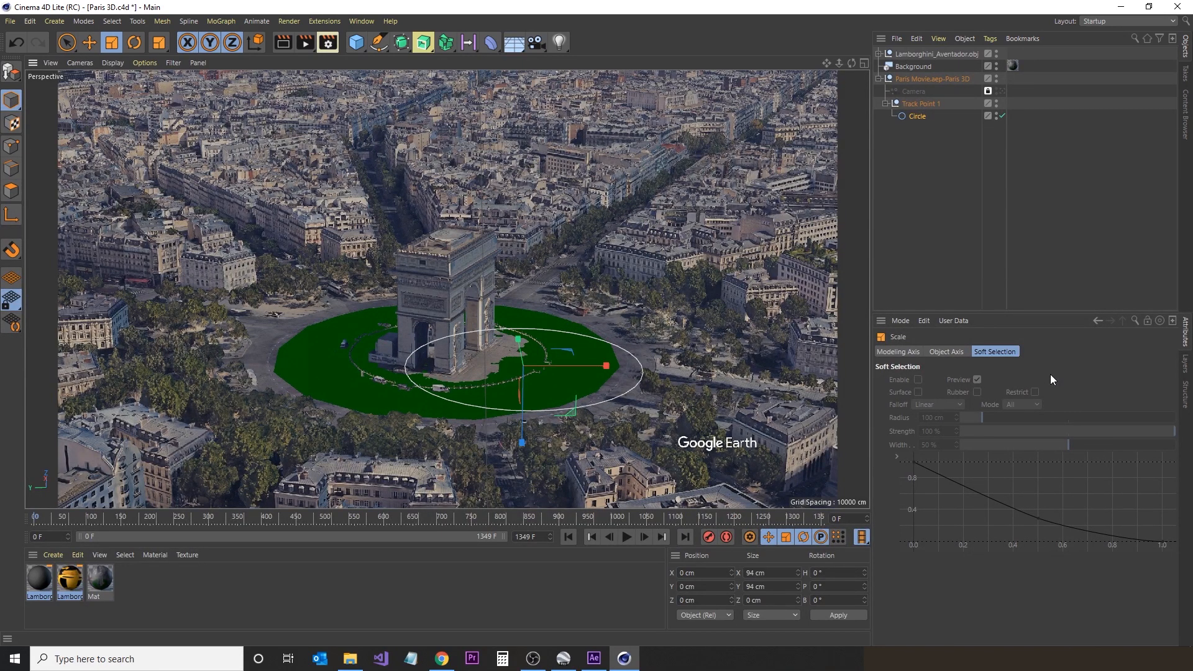
{"action": "key", "text": "e"}
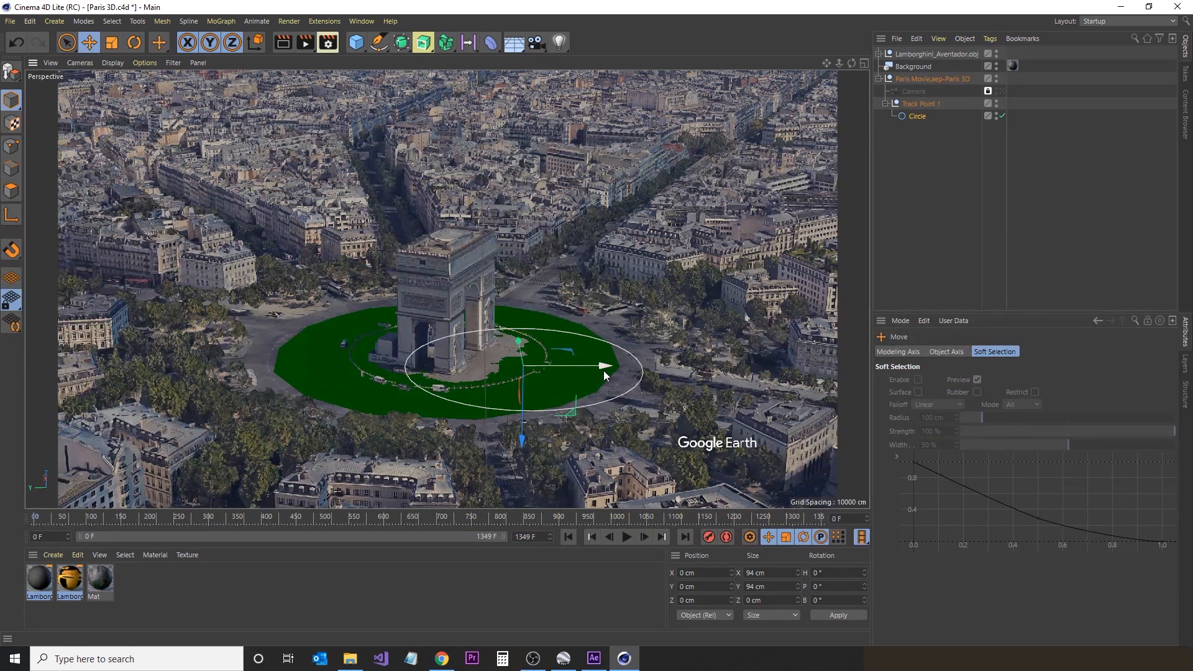
{"action": "left_click_drag", "start_coordinate": [607, 372], "coordinate": [537, 371]}
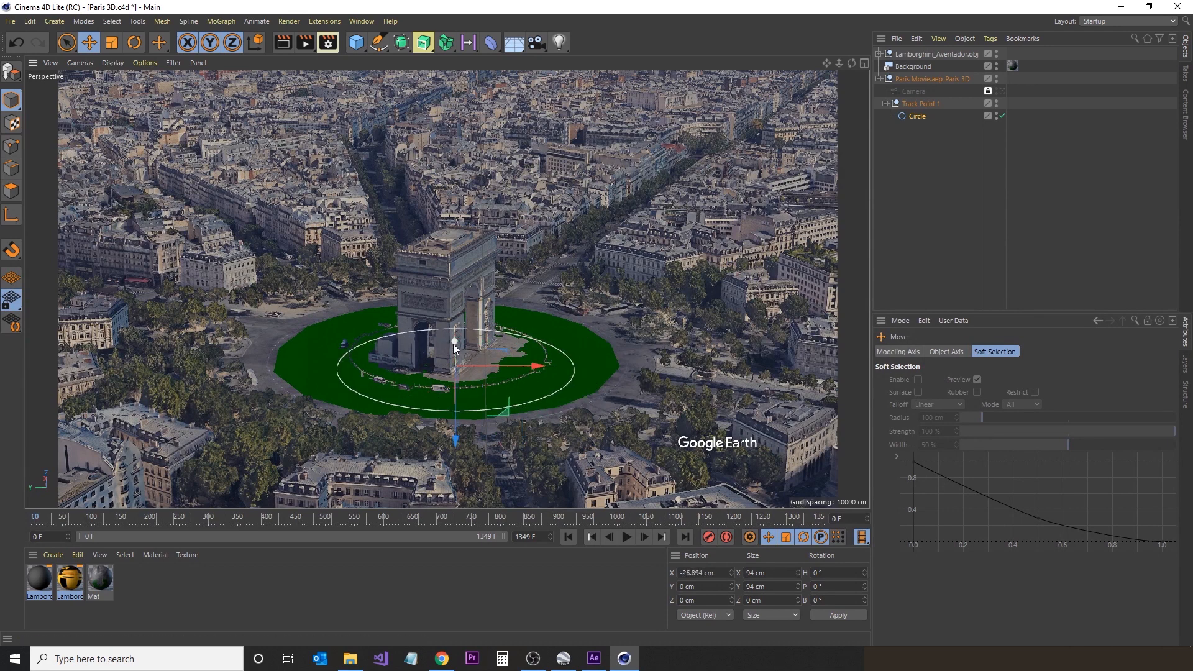
{"action": "left_click_drag", "start_coordinate": [453, 344], "coordinate": [453, 329]}
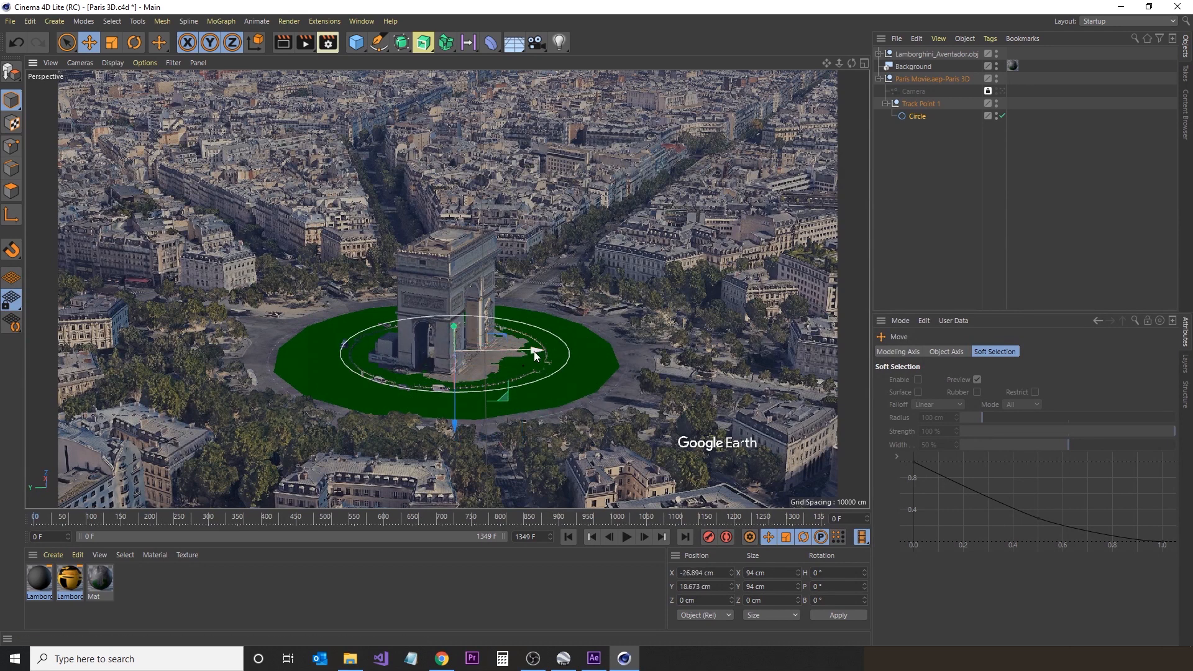
{"action": "left_click_drag", "start_coordinate": [535, 351], "coordinate": [528, 353]}
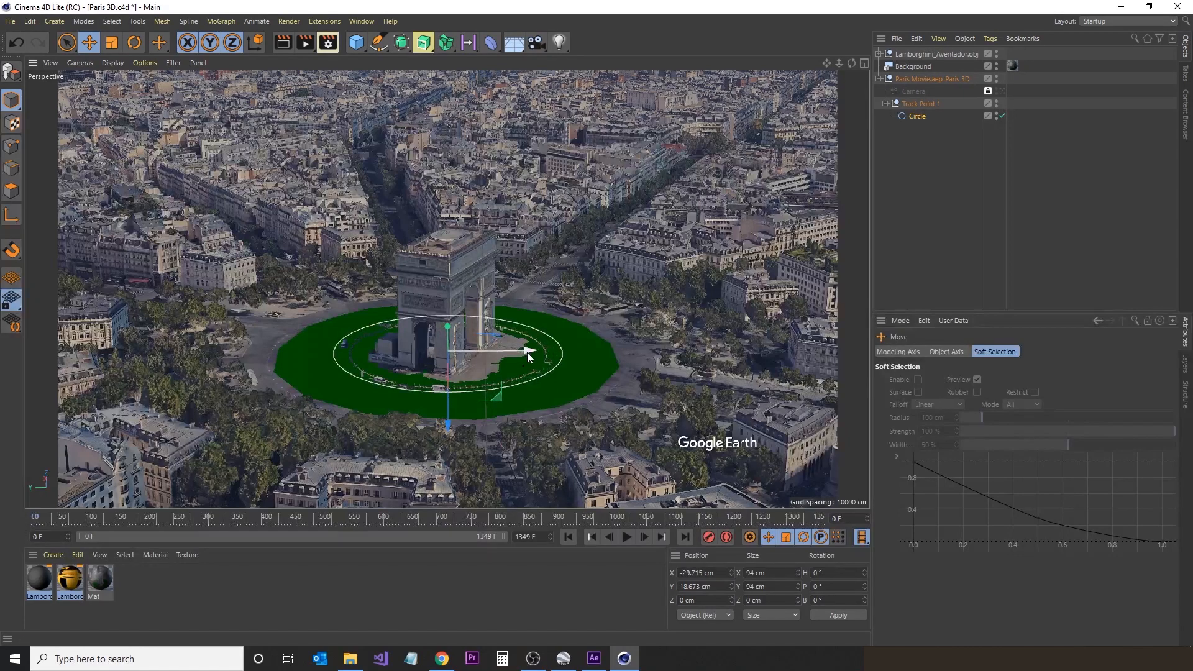
{"action": "left_click_drag", "start_coordinate": [447, 325], "coordinate": [446, 326]}
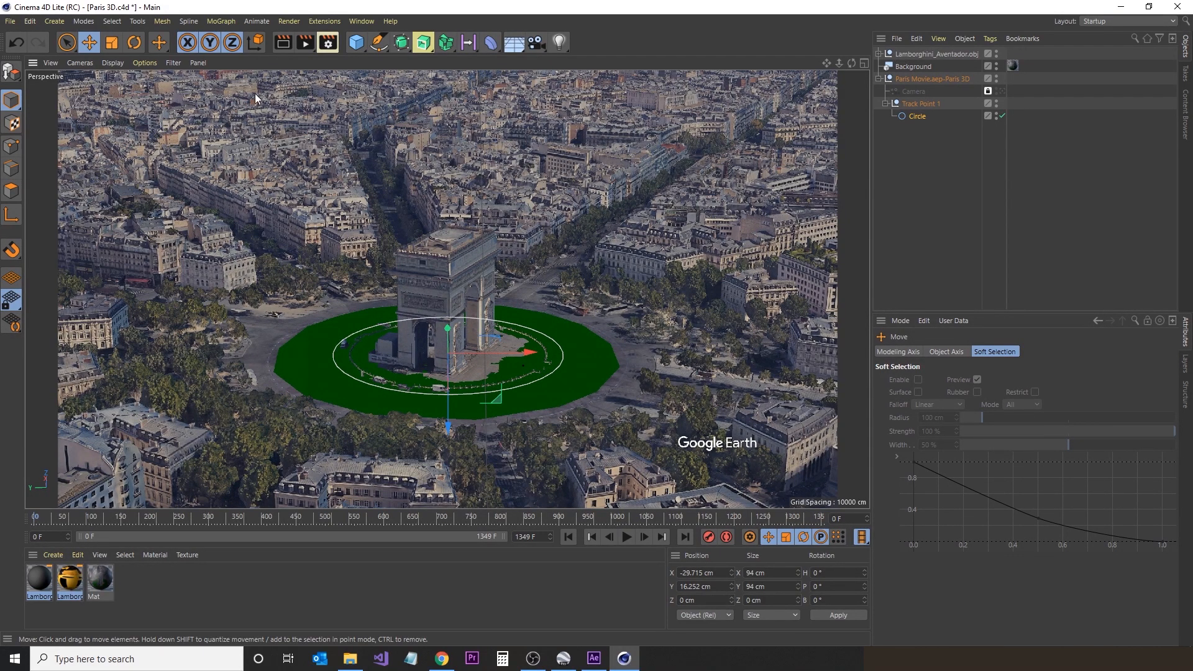
- Enlarge the circle to about 99 cm across, fine-tune its position to about X -31 cm, Y 18 cm, and check its fit at frame 6
{"action": "left_click", "coordinate": [112, 45]}
{"action": "left_click_drag", "start_coordinate": [501, 244], "coordinate": [535, 242]}
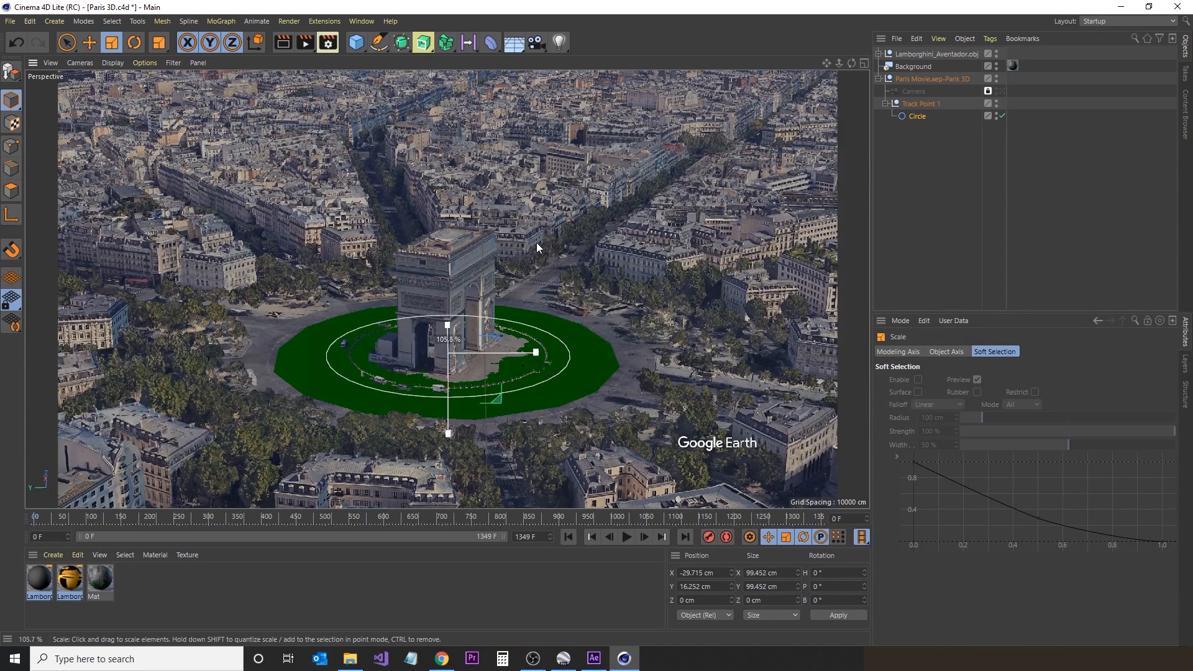
{"action": "left_click", "coordinate": [89, 43]}
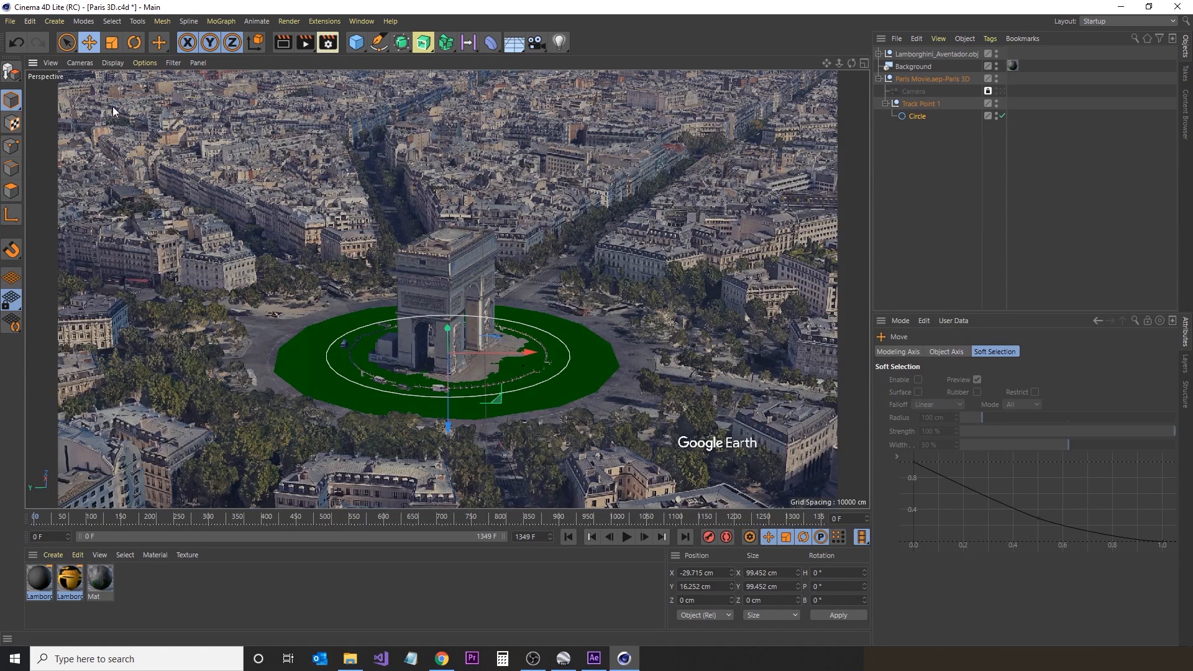
{"action": "left_click_drag", "start_coordinate": [529, 356], "coordinate": [526, 357]}
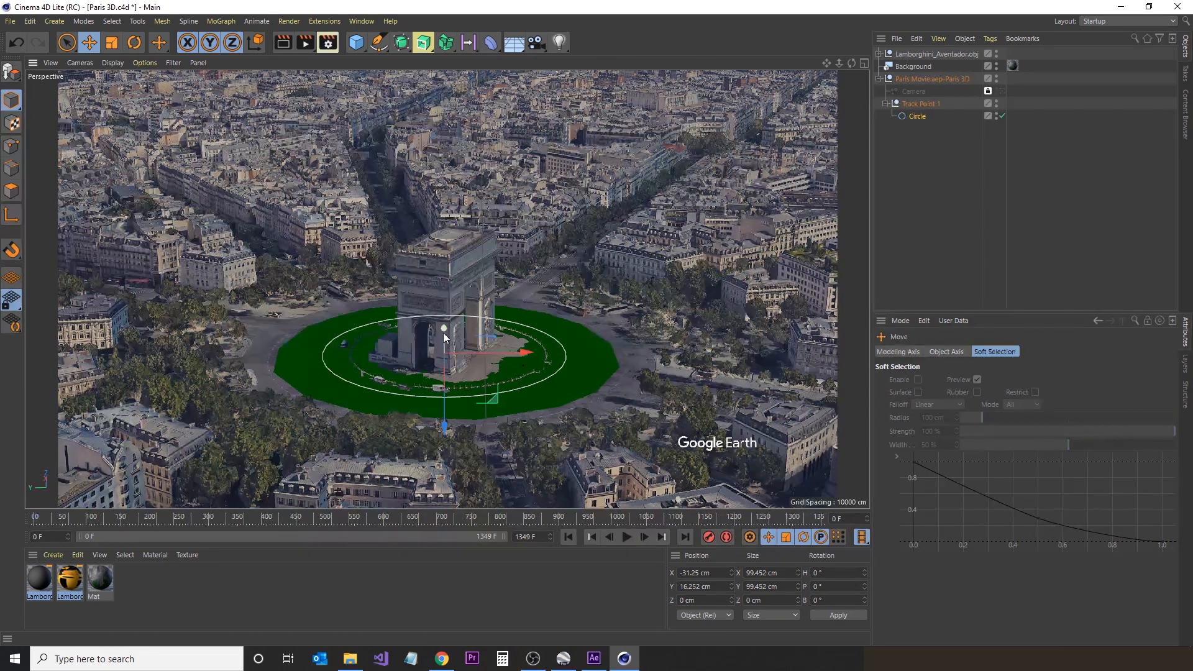
{"action": "left_click_drag", "start_coordinate": [443, 334], "coordinate": [443, 334]}
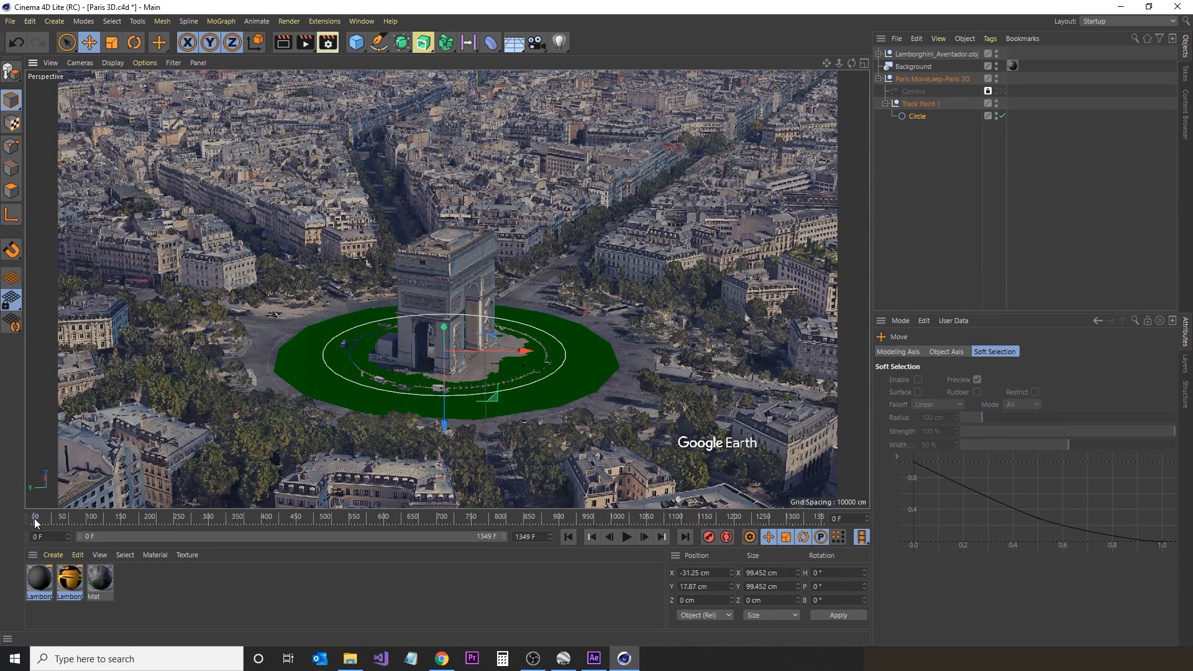
{"action": "mouse_move", "coordinate": [34, 520]}
{"action": "left_mouse_down"}
{"action": "mouse_move", "coordinate": [157, 524]}
{"action": "mouse_move", "coordinate": [37, 525]}
{"action": "left_mouse_up"}
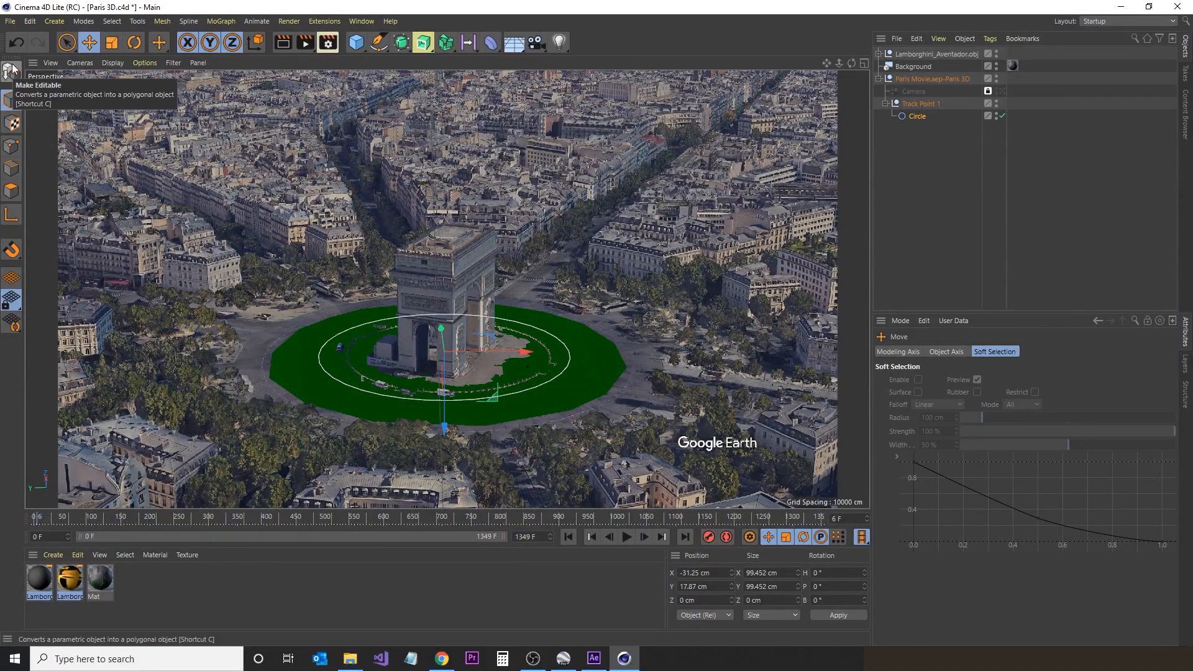
- Add an Align to Spline tag to the Lamborghini_Aventador.obj group with Circle as its spline path
{"action": "left_click", "coordinate": [930, 175]}
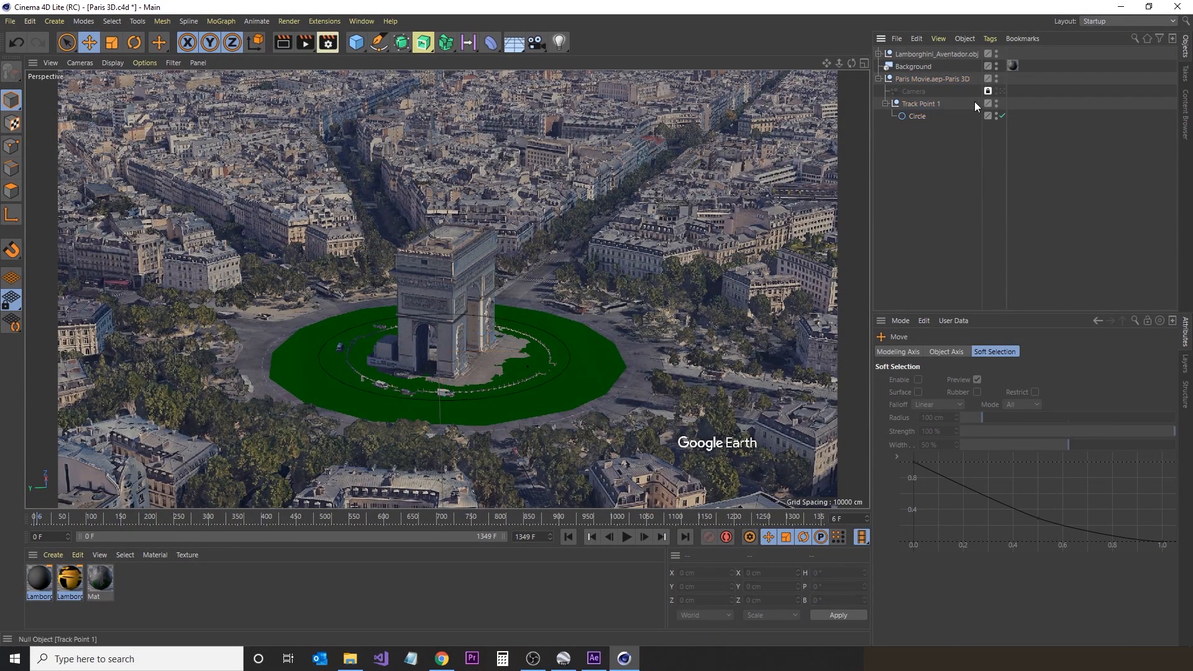
{"action": "left_click", "coordinate": [941, 54]}
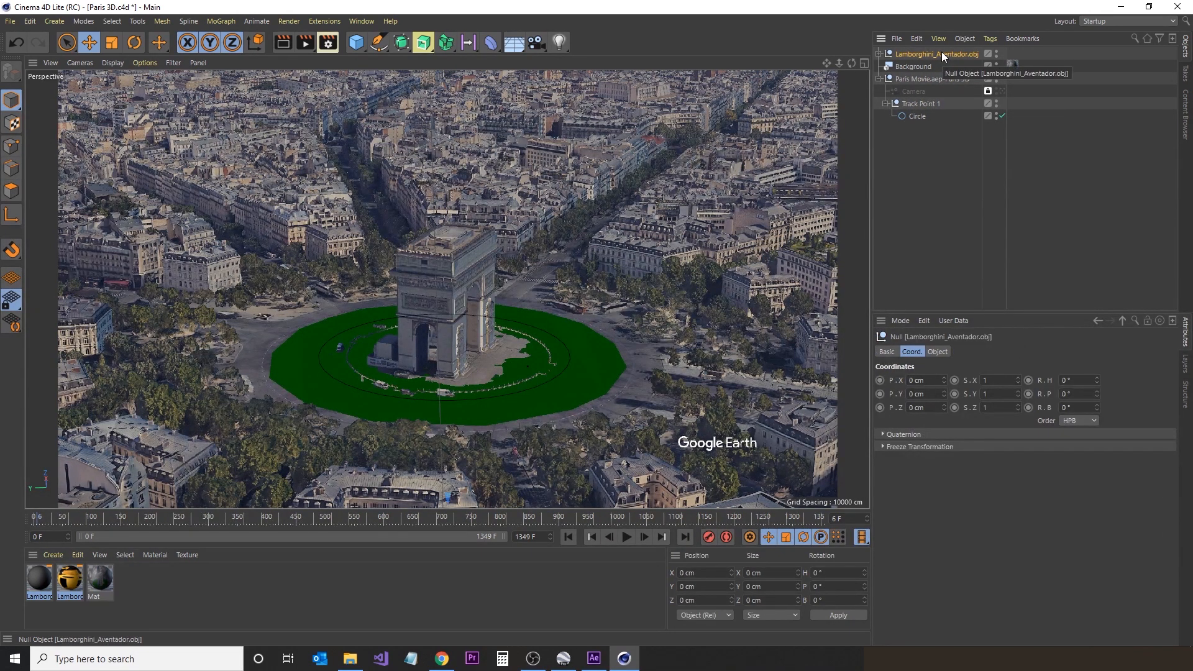
{"action": "left_click", "coordinate": [990, 38]}
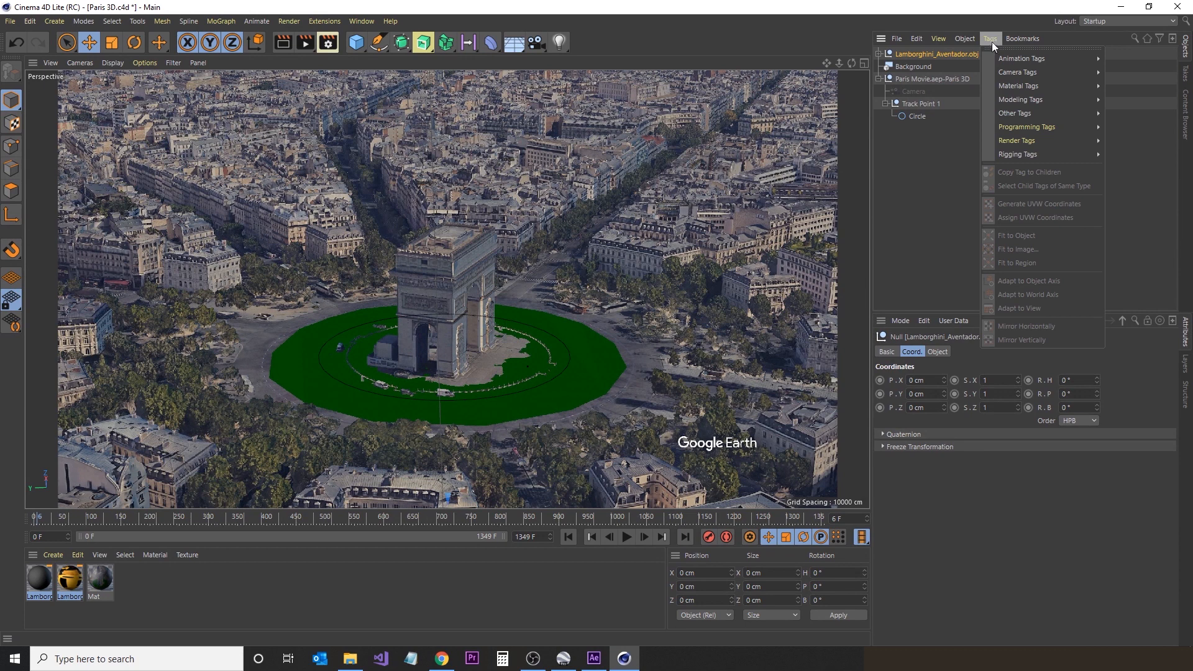
{"action": "mouse_move", "coordinate": [998, 58]}
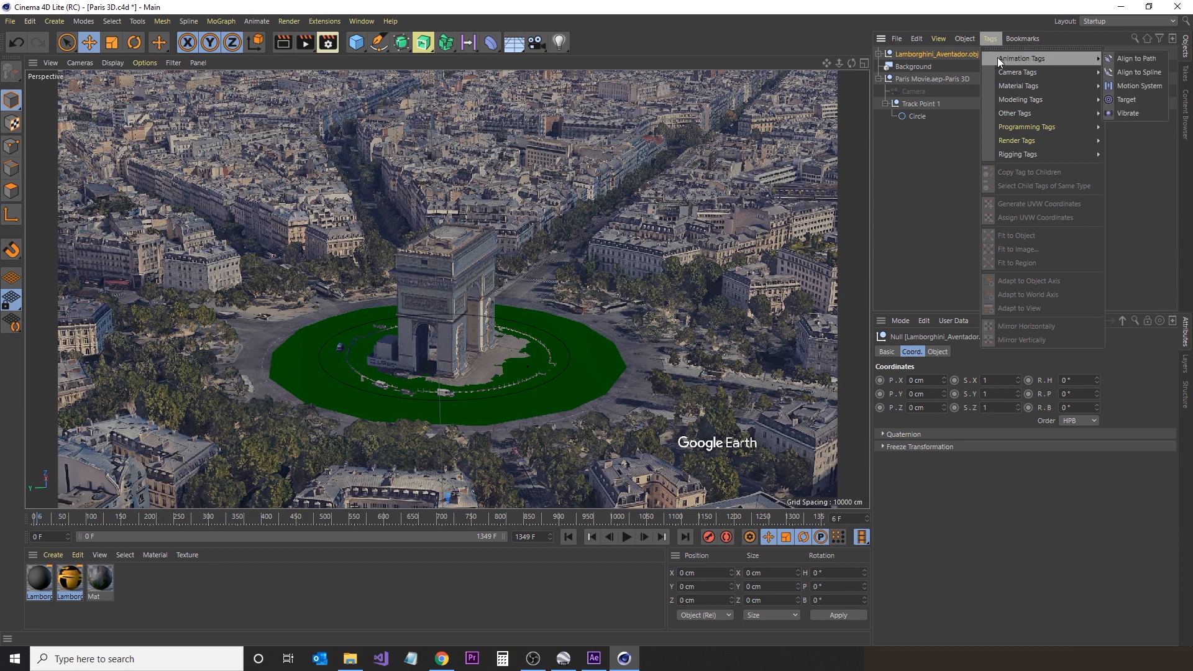
{"action": "left_click", "coordinate": [1133, 72]}
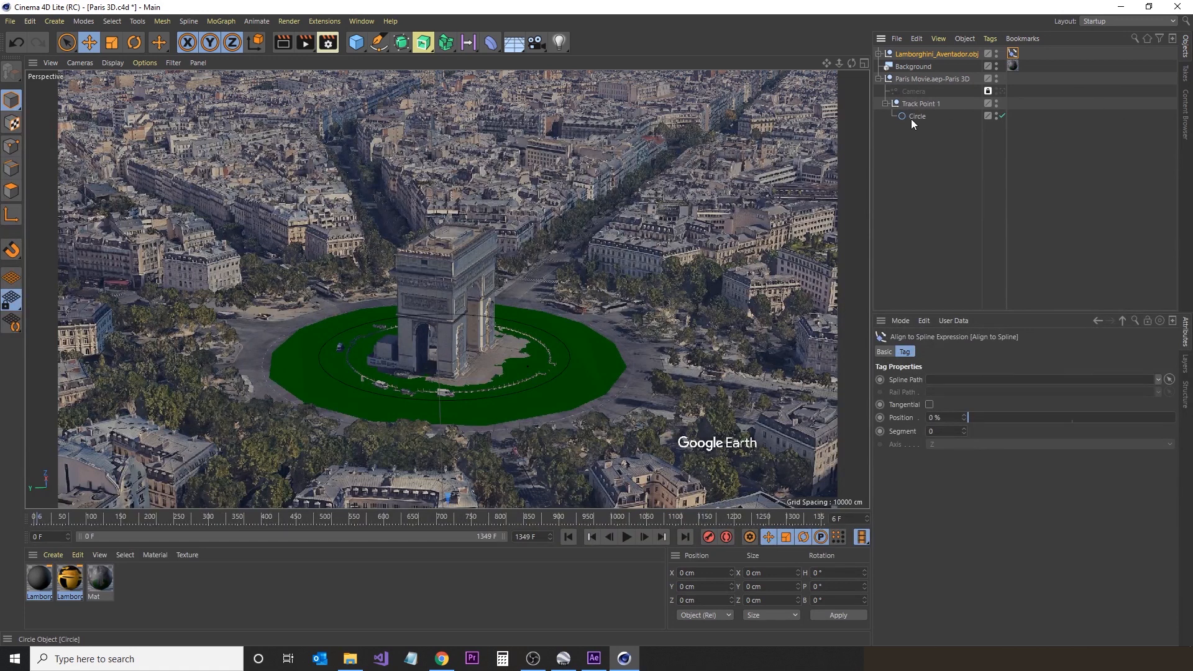
{"action": "left_click_drag", "start_coordinate": [1109, 238], "coordinate": [991, 388]}
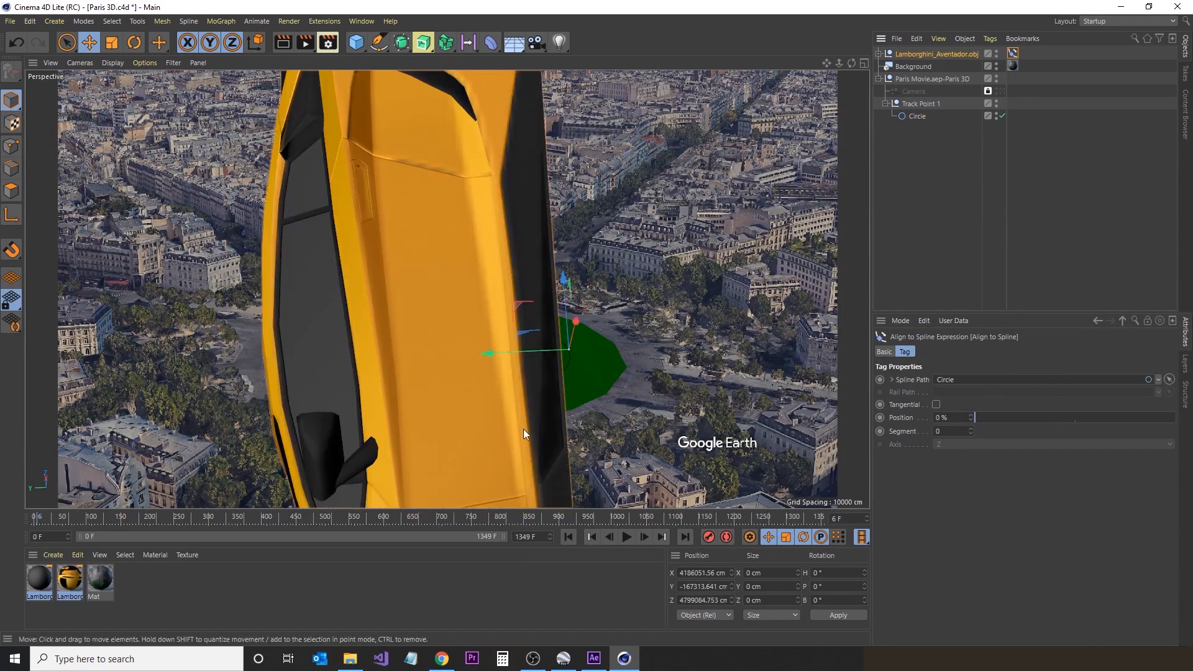
- Scale the Lamborghini down to fit the green roundabout and rotate it upright, to about H 37°, P -17°, B 80°
{"action": "left_click", "coordinate": [112, 42]}
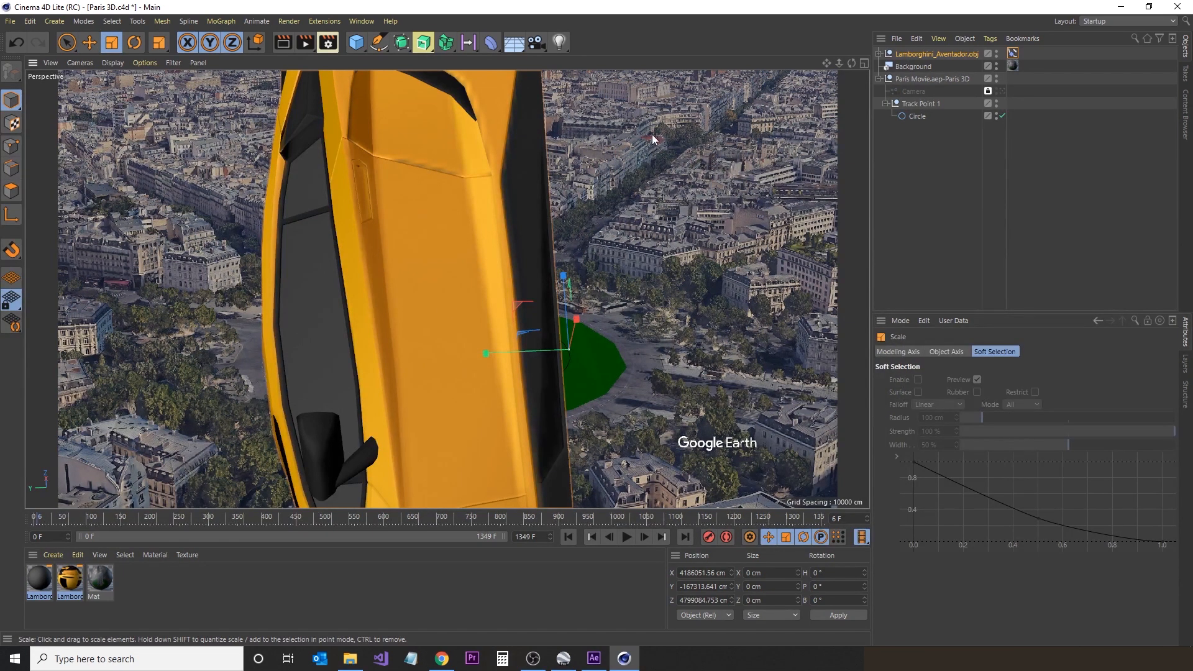
{"action": "left_click_drag", "start_coordinate": [651, 134], "coordinate": [331, 402]}
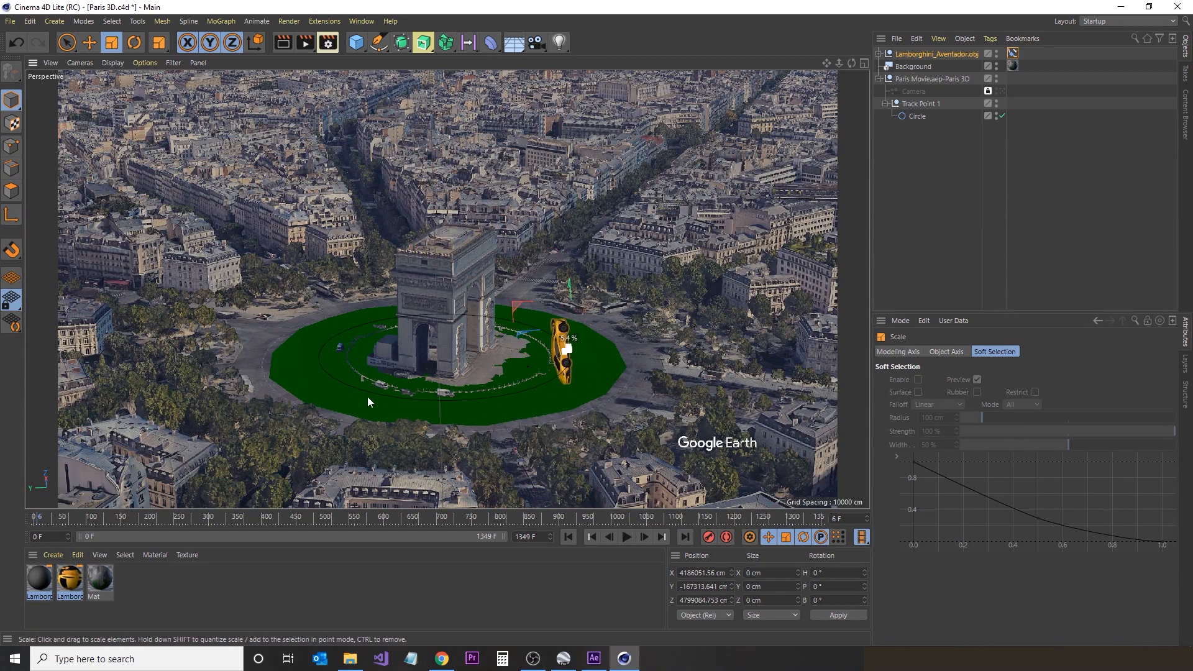
{"action": "left_click", "coordinate": [134, 43]}
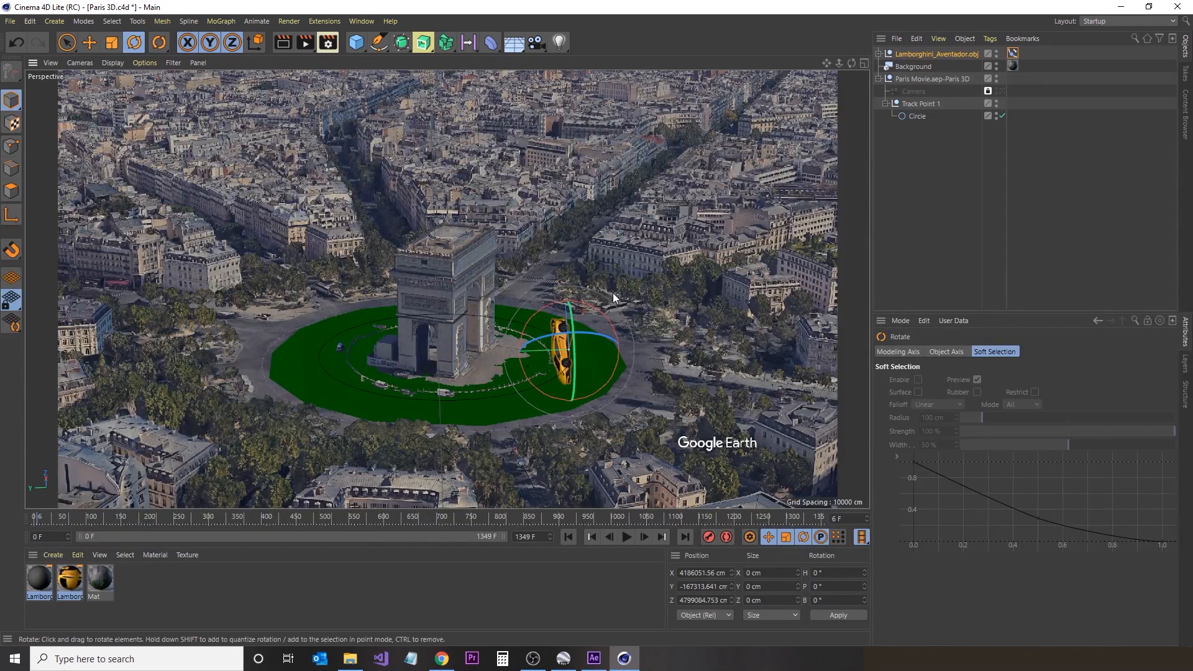
{"action": "mouse_move", "coordinate": [584, 333]}
{"action": "left_mouse_down"}
{"action": "mouse_move", "coordinate": [636, 343]}
{"action": "mouse_move", "coordinate": [551, 376]}
{"action": "mouse_move", "coordinate": [603, 350]}
{"action": "mouse_move", "coordinate": [593, 314]}
{"action": "mouse_move", "coordinate": [606, 330]}
{"action": "left_mouse_up"}
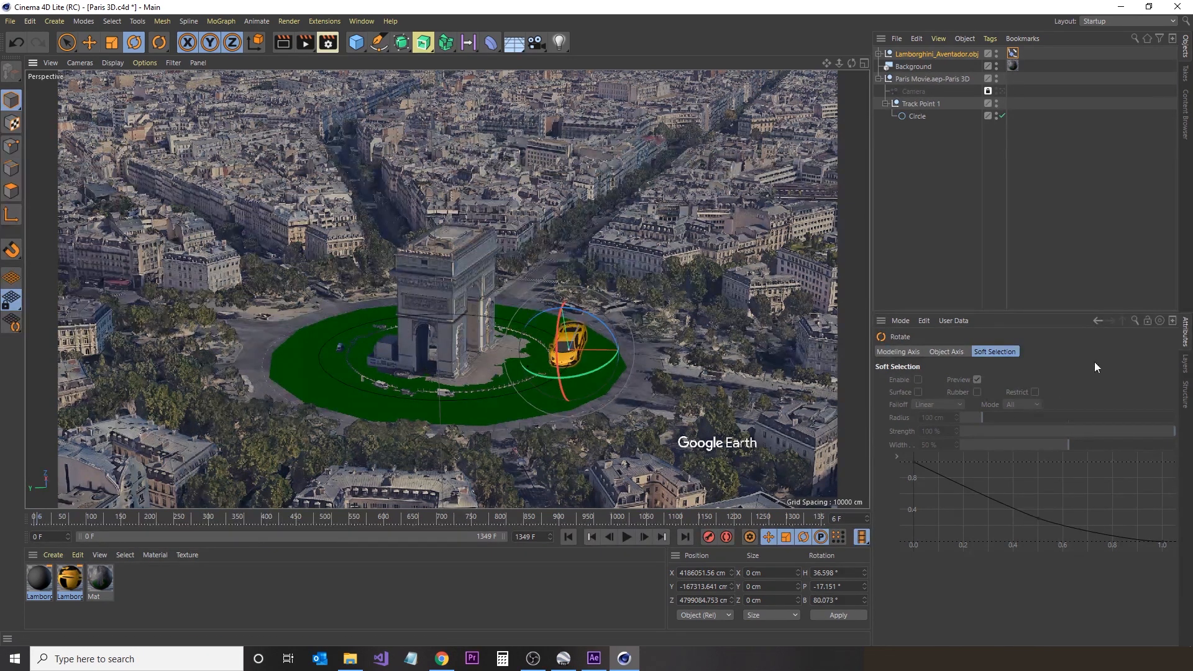
- At frame 161, enable Tangential on the Lamborghini's Align to Spline tag and move the car to 30% along the path
{"action": "left_click", "coordinate": [931, 54]}
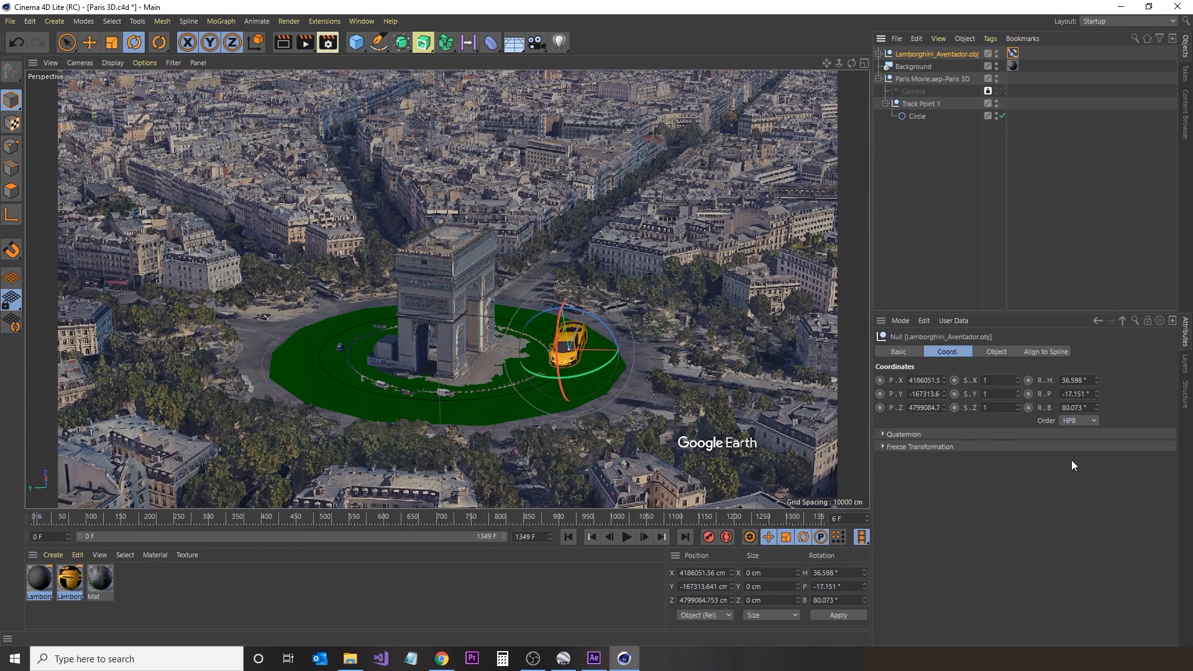
{"action": "left_click", "coordinate": [1047, 352]}
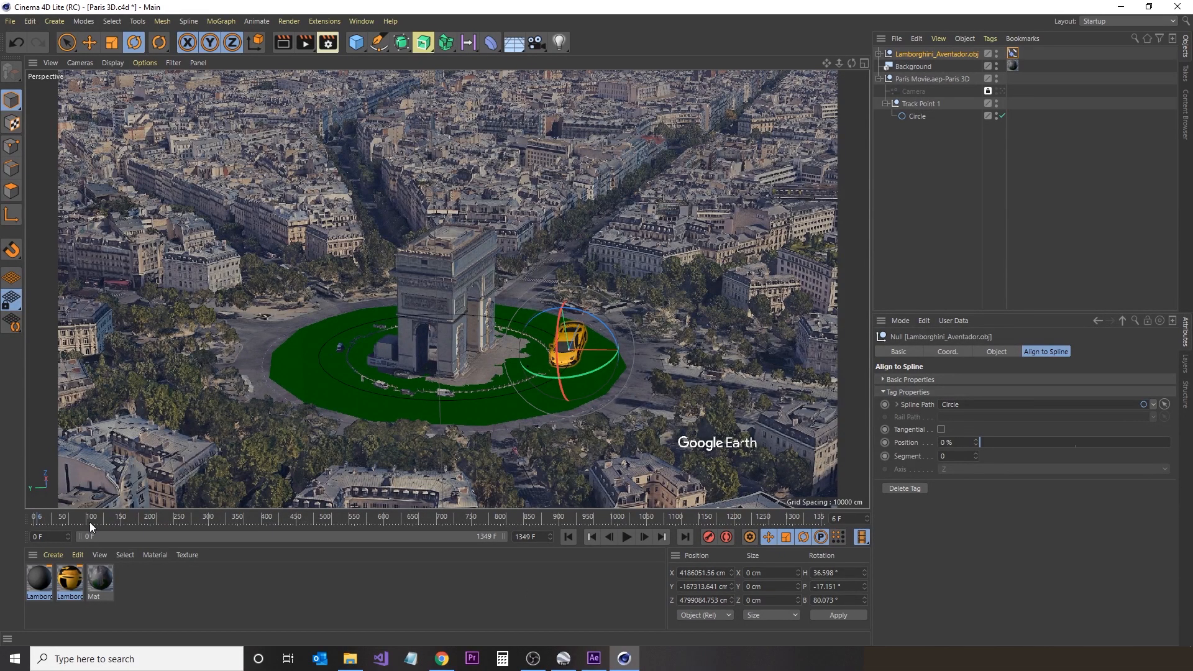
{"action": "left_click_drag", "start_coordinate": [90, 522], "coordinate": [128, 530]}
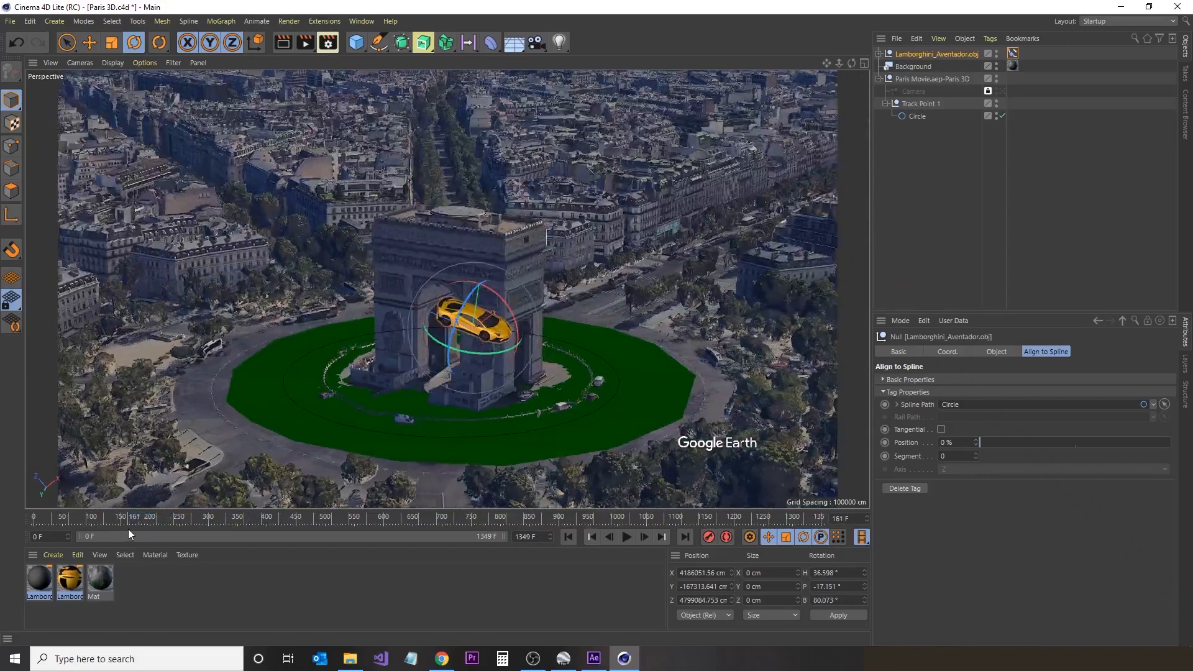
{"action": "left_click", "coordinate": [942, 429]}
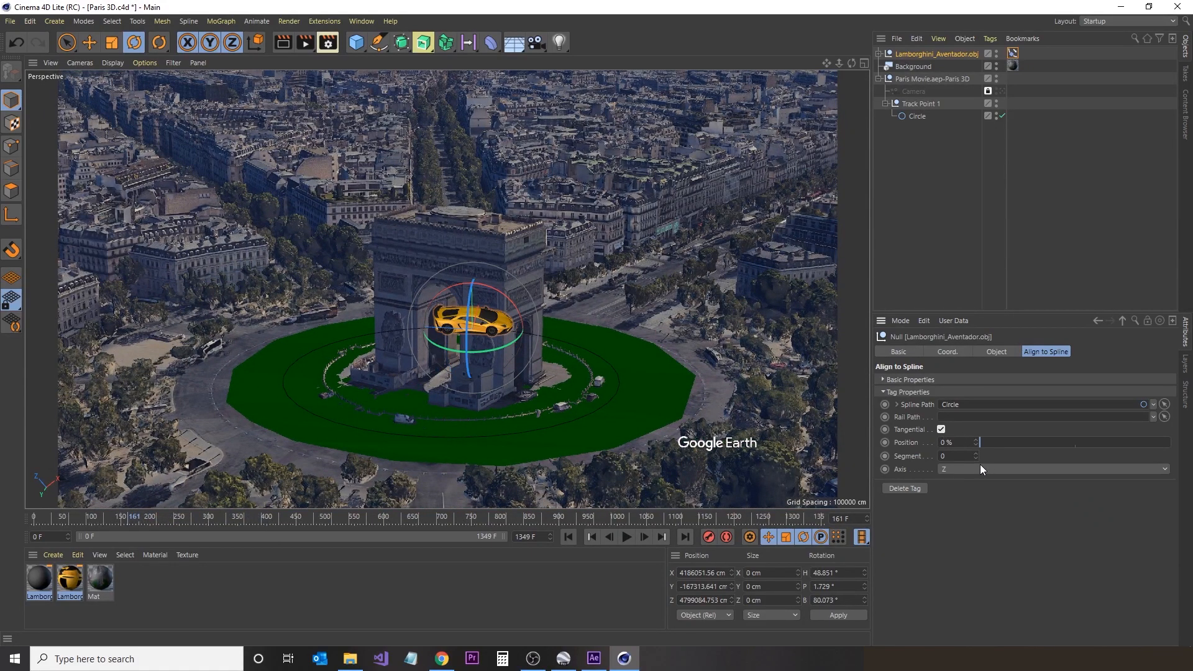
{"action": "left_click", "coordinate": [956, 468]}
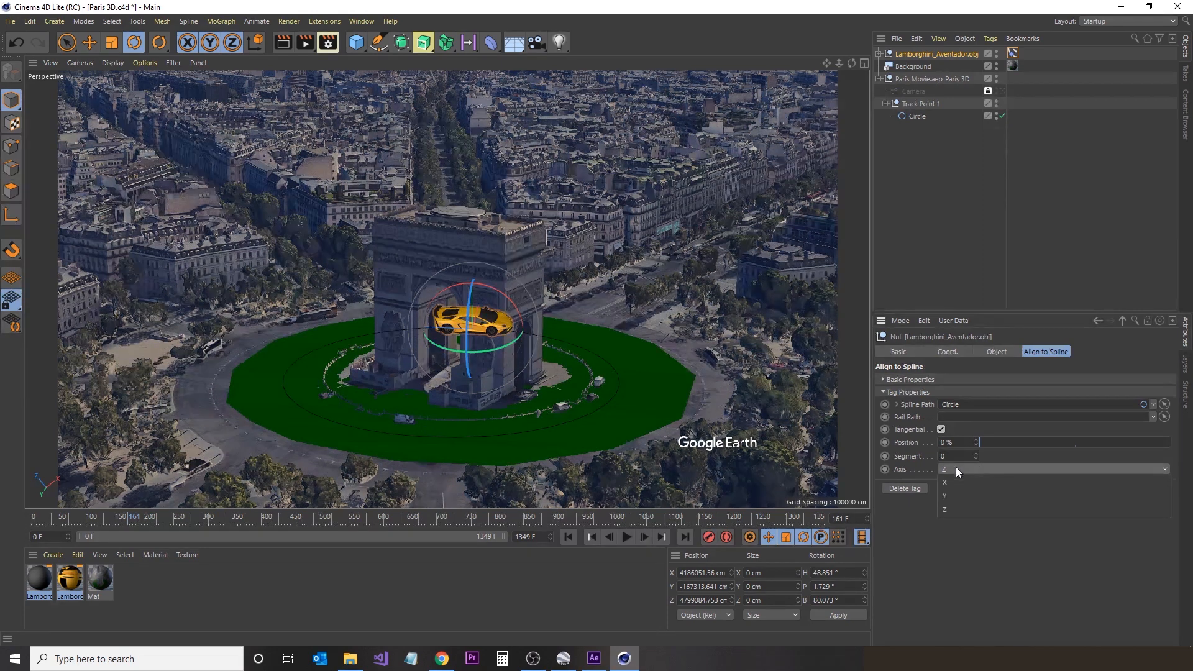
{"action": "left_click", "coordinate": [956, 468]}
{"action": "left_click_drag", "start_coordinate": [980, 443], "coordinate": [1039, 449]}
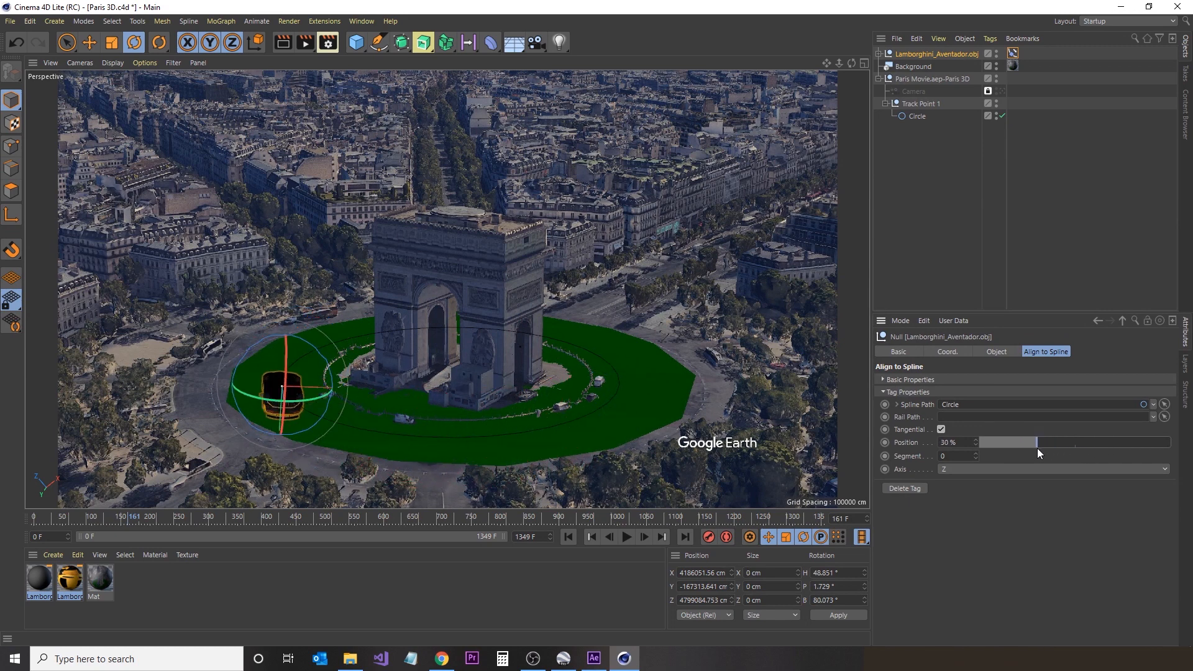
- Duplicate the circle spline and scale the copy down to about 94 cm across
{"action": "left_click", "coordinate": [619, 392]}
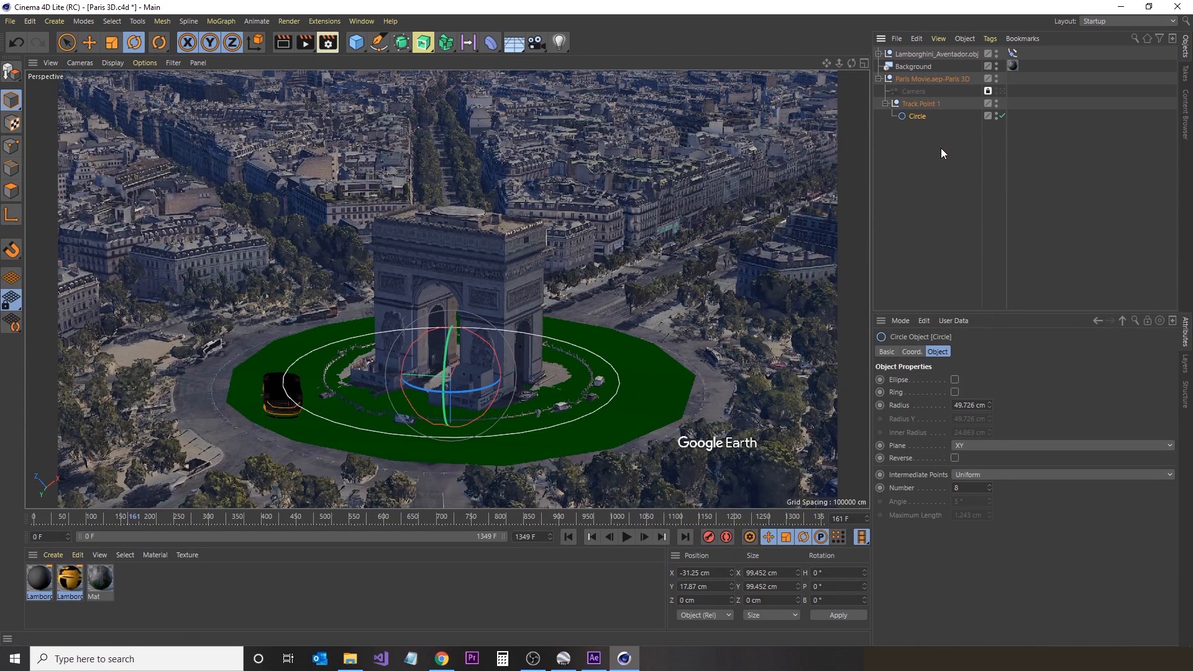
{"action": "key", "text": "ctrl+v"}
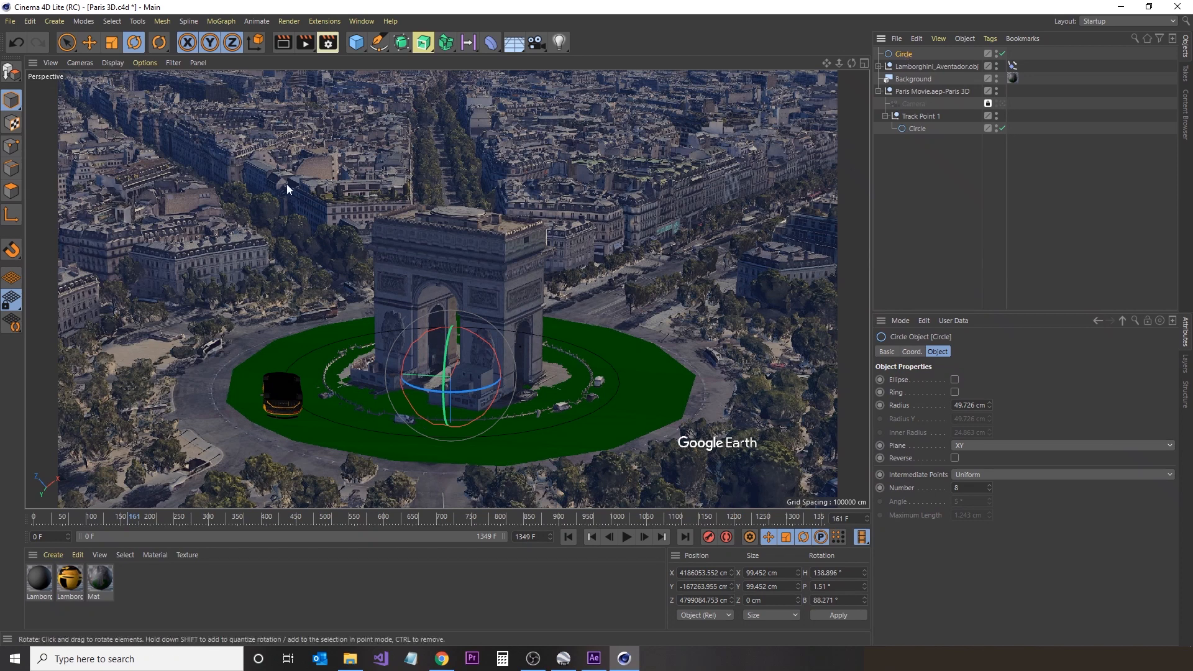
{"action": "left_click", "coordinate": [112, 43]}
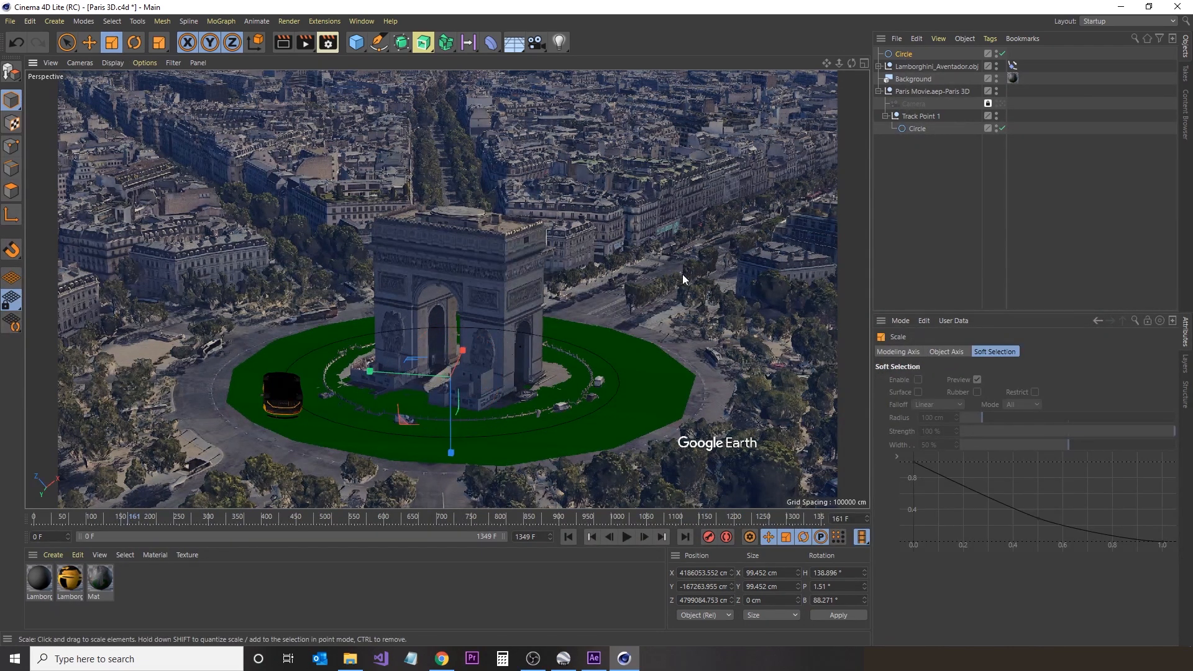
{"action": "left_click_drag", "start_coordinate": [682, 275], "coordinate": [660, 288]}
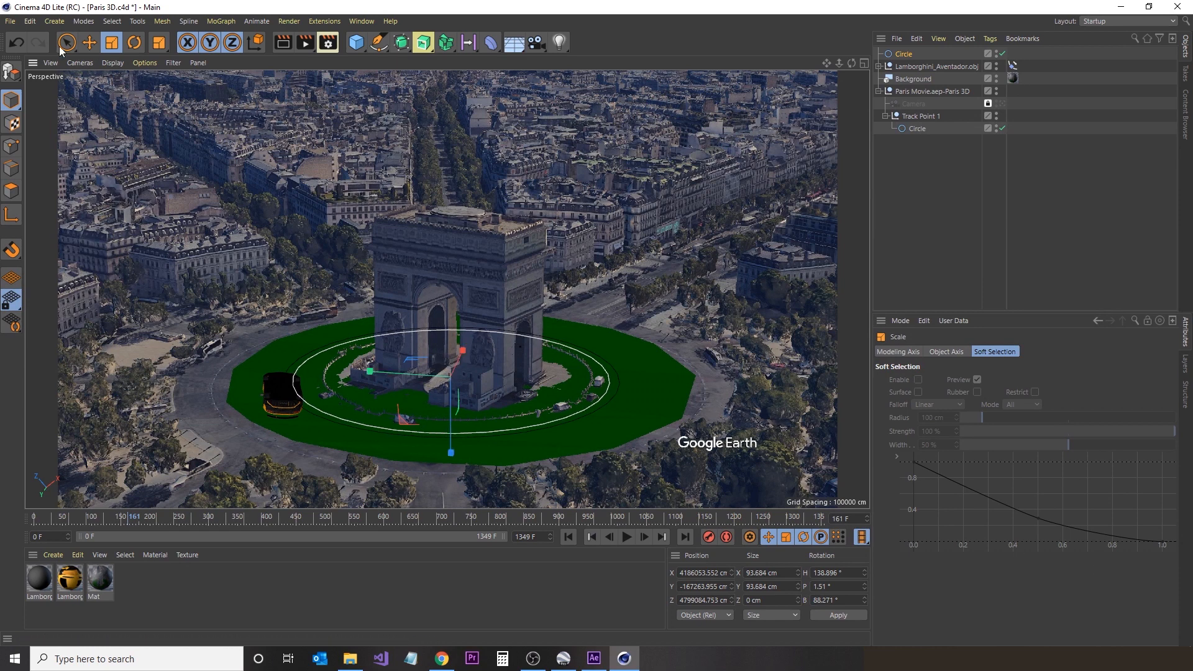
{"action": "left_click", "coordinate": [89, 43]}
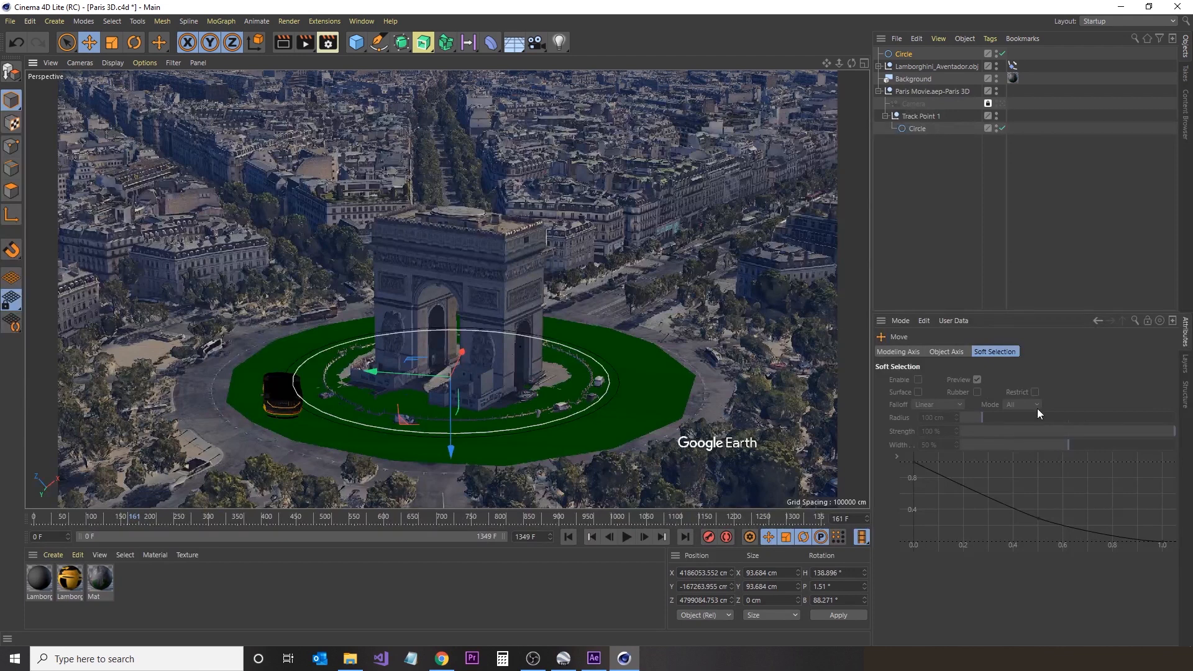
- Rename the smaller duplicated circle as Rail
{"action": "left_click", "coordinate": [913, 67]}
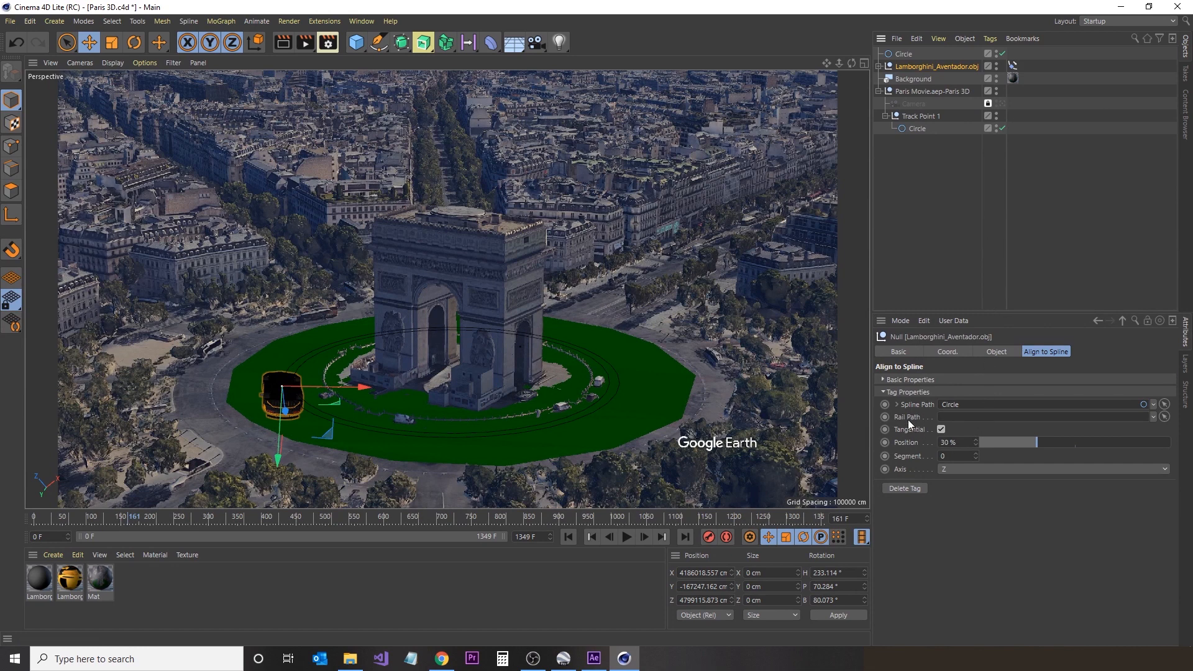
{"action": "left_click", "coordinate": [900, 55]}
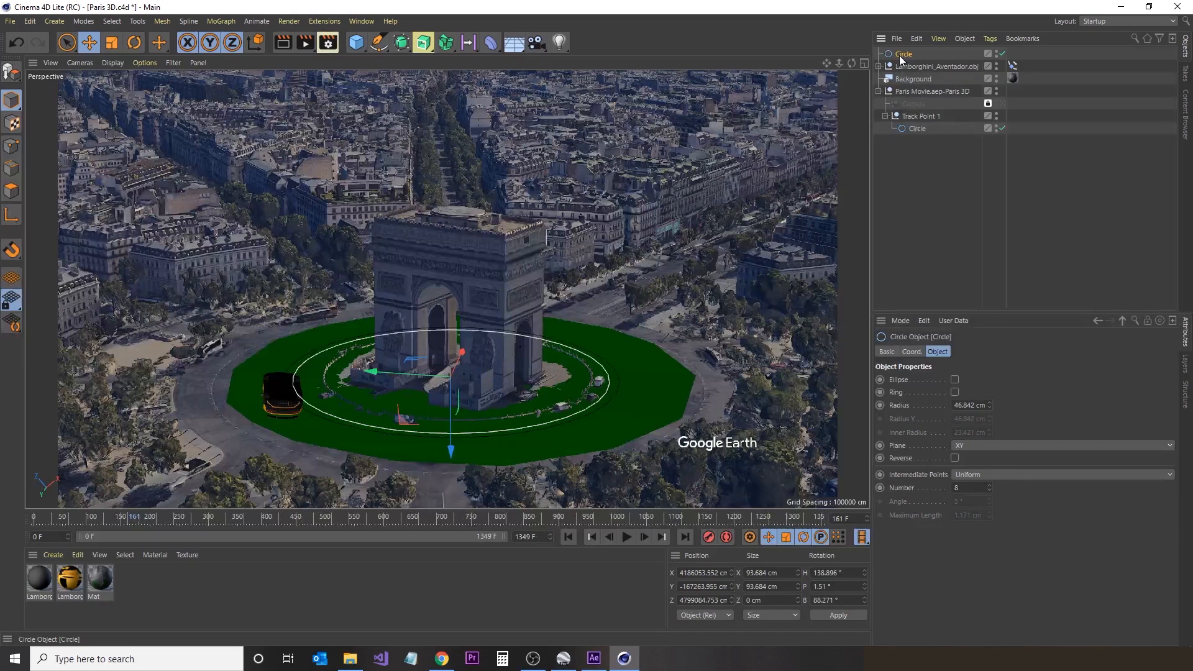
{"action": "double_click", "coordinate": [900, 54]}
{"action": "type", "text": "Rail"}
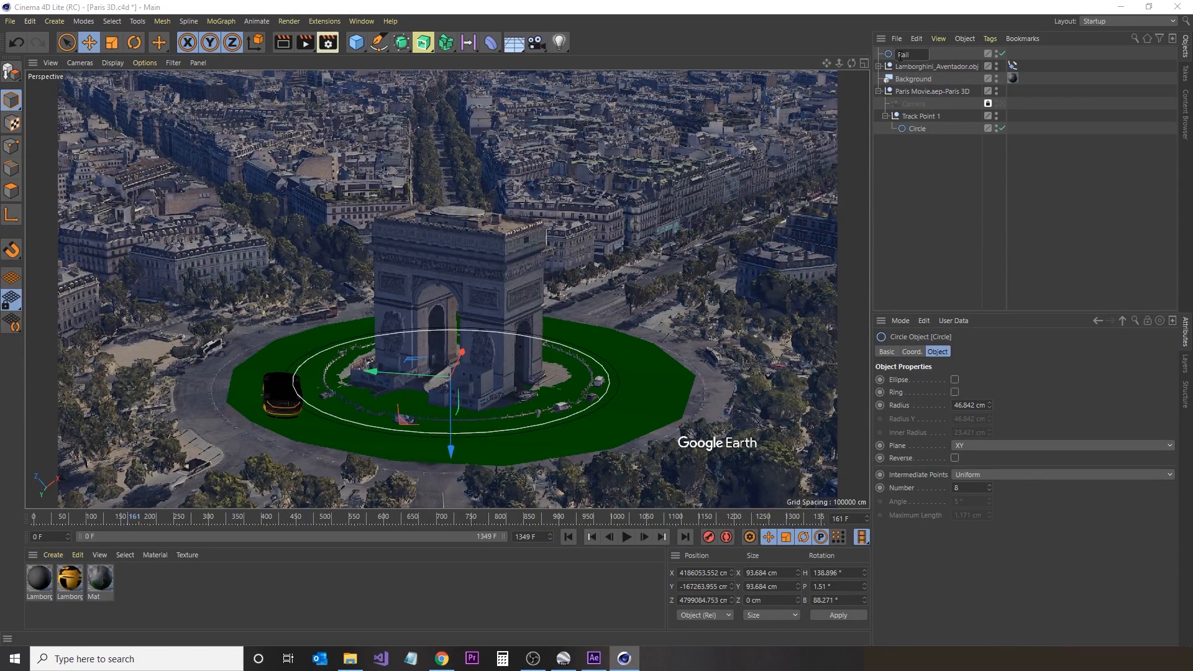
{"action": "key", "text": "Return"}
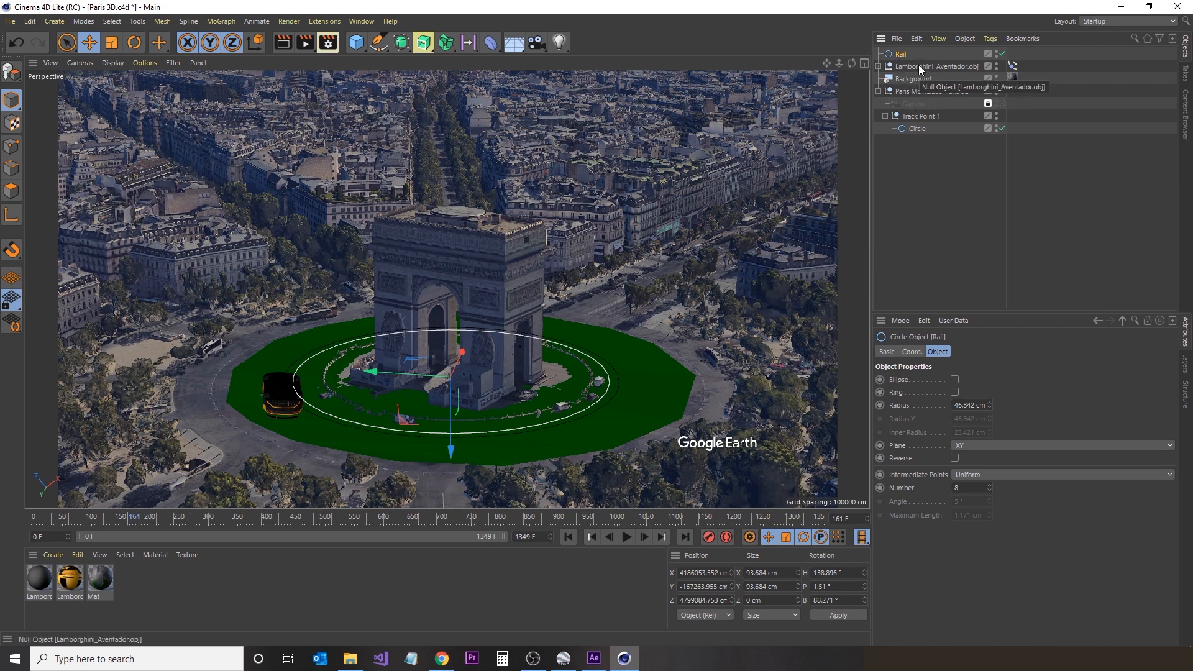
- Assign Rail as the rail path of the Lamborghini's Align to Spline tag and slide the car to 53% along the path
{"action": "left_click", "coordinate": [918, 65]}
{"action": "left_click_drag", "start_coordinate": [897, 54], "coordinate": [967, 417]}
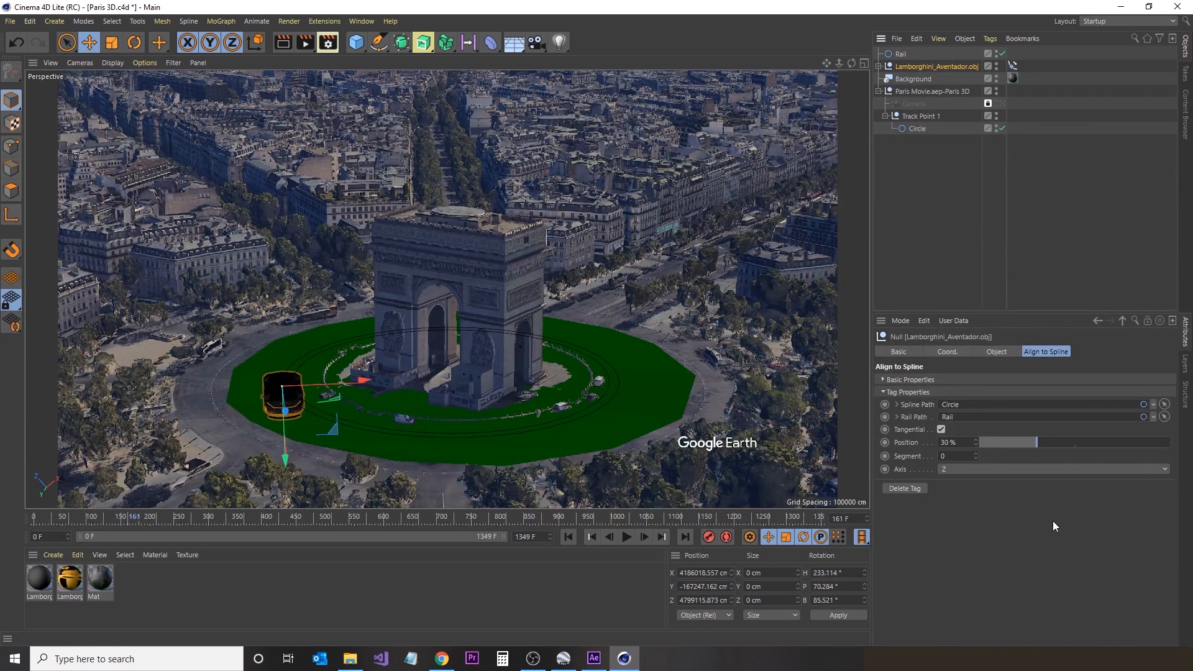
{"action": "left_click_drag", "start_coordinate": [1034, 445], "coordinate": [1083, 456]}
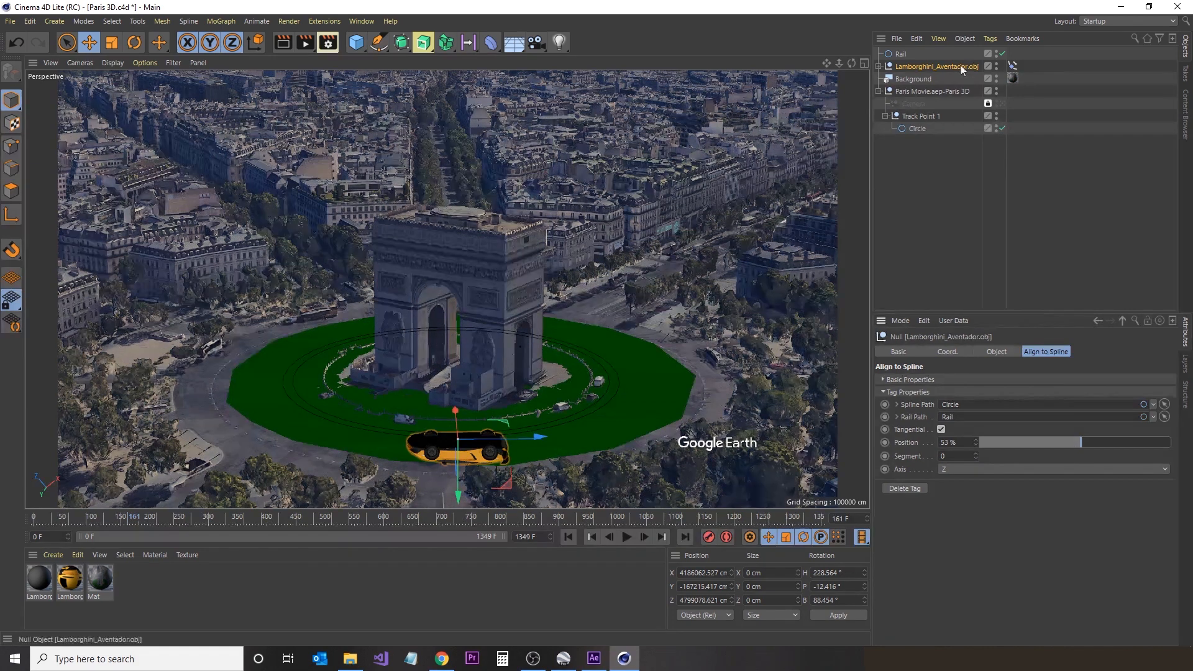
- Make the Rail spline a child of Track Point 1, alongside the original Circle
{"action": "left_click", "coordinate": [899, 54]}
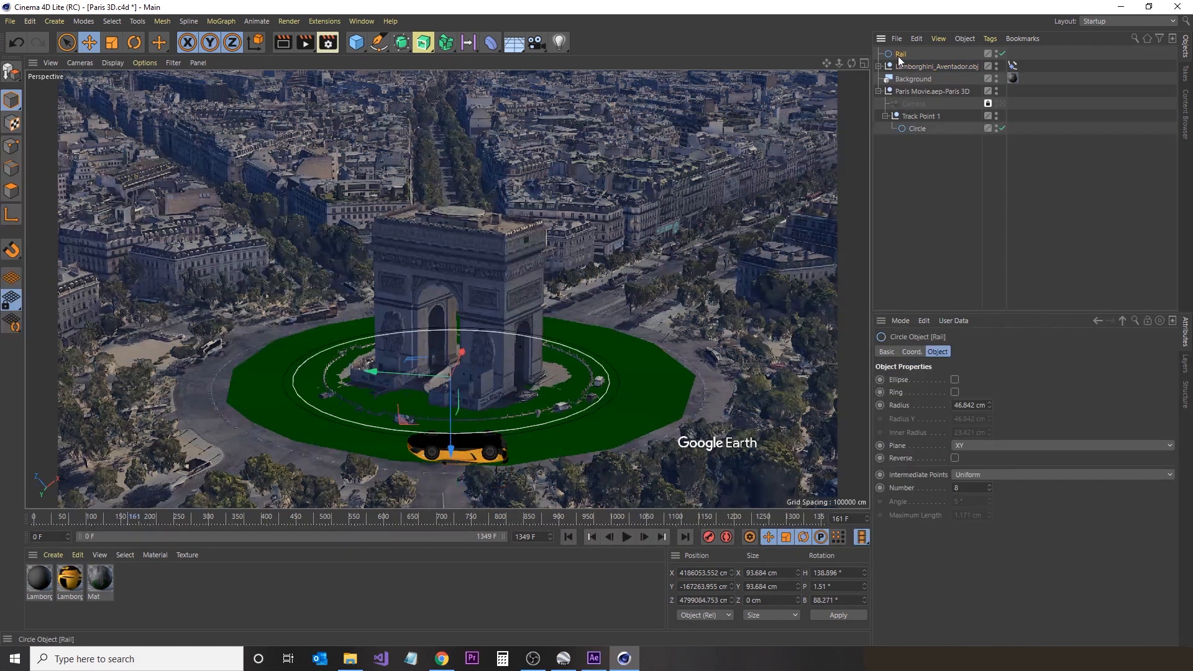
{"action": "left_click", "coordinate": [911, 352]}
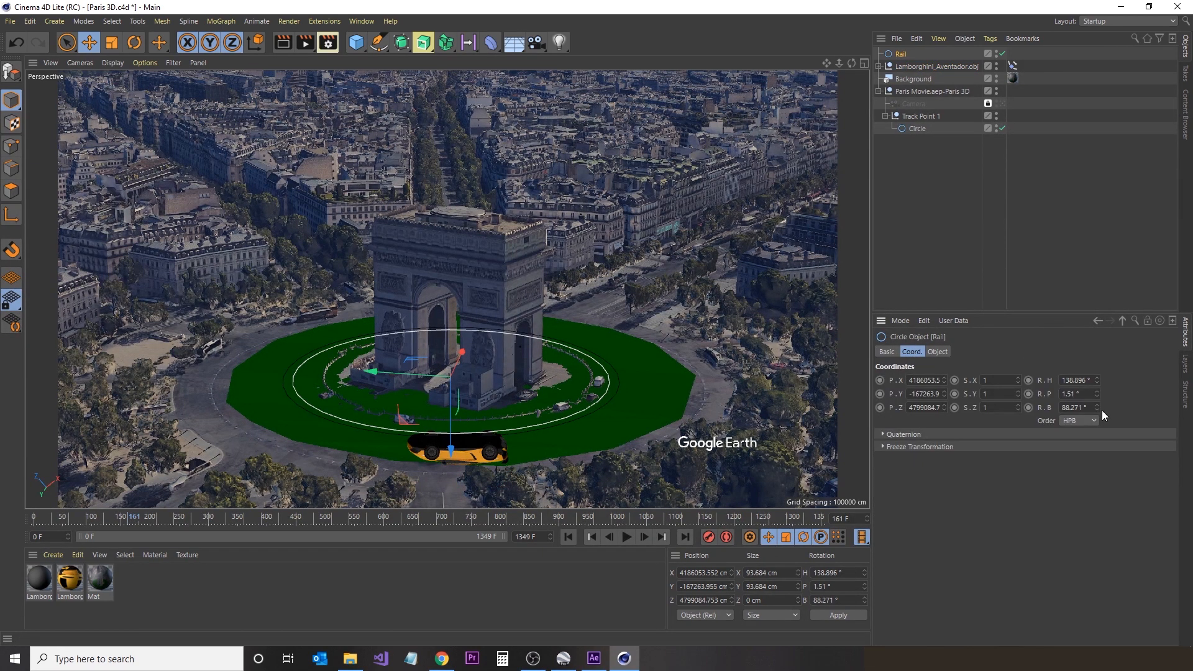
{"action": "left_click_drag", "start_coordinate": [900, 55], "coordinate": [928, 116]}
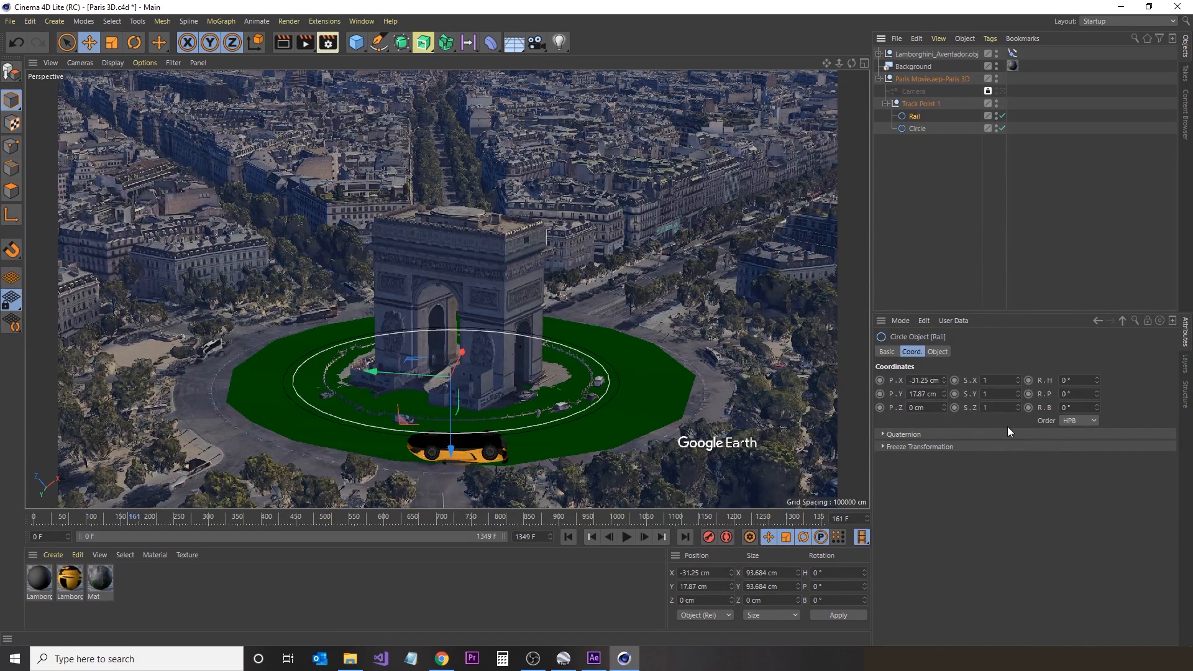
- Try flipping the Rail spline by setting its pitch rotation to 180°, comparing it with 0°
{"action": "left_click", "coordinate": [1087, 395]}
{"action": "key", "text": "Return"}
{"action": "type", "text": "180"}
{"action": "key", "text": "Return"}
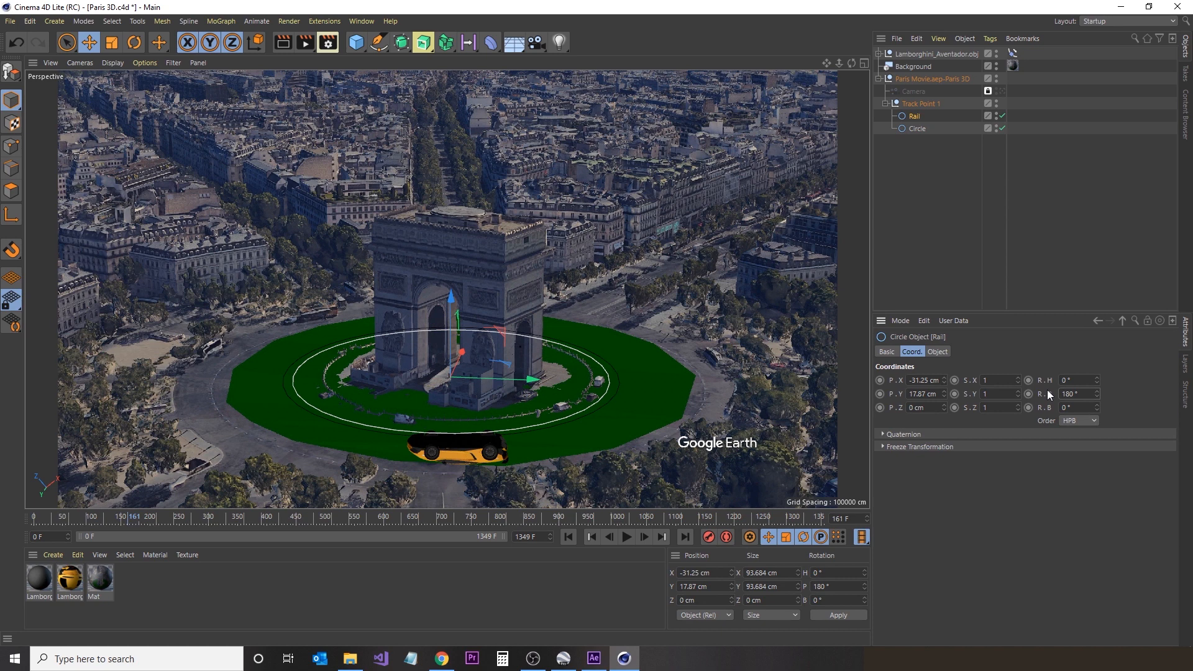
{"action": "left_click_drag", "start_coordinate": [1078, 397], "coordinate": [1033, 391]}
{"action": "type", "text": "0"}
{"action": "key", "text": "Return"}
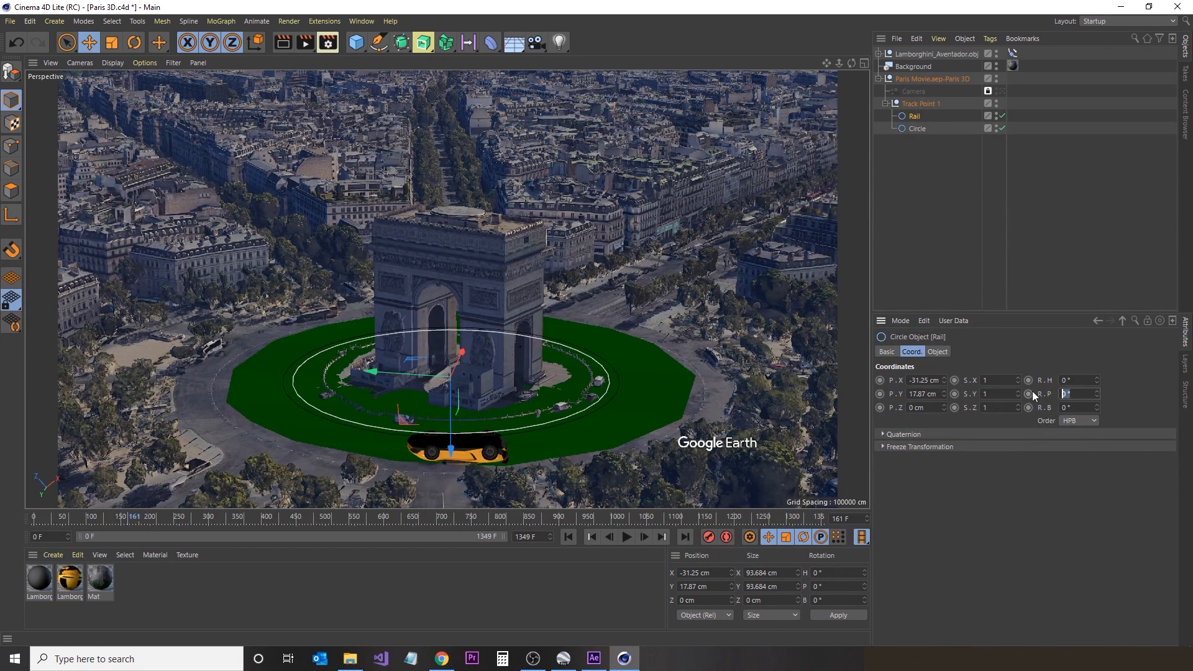
{"action": "type", "text": "180"}
{"action": "key", "text": "Return"}
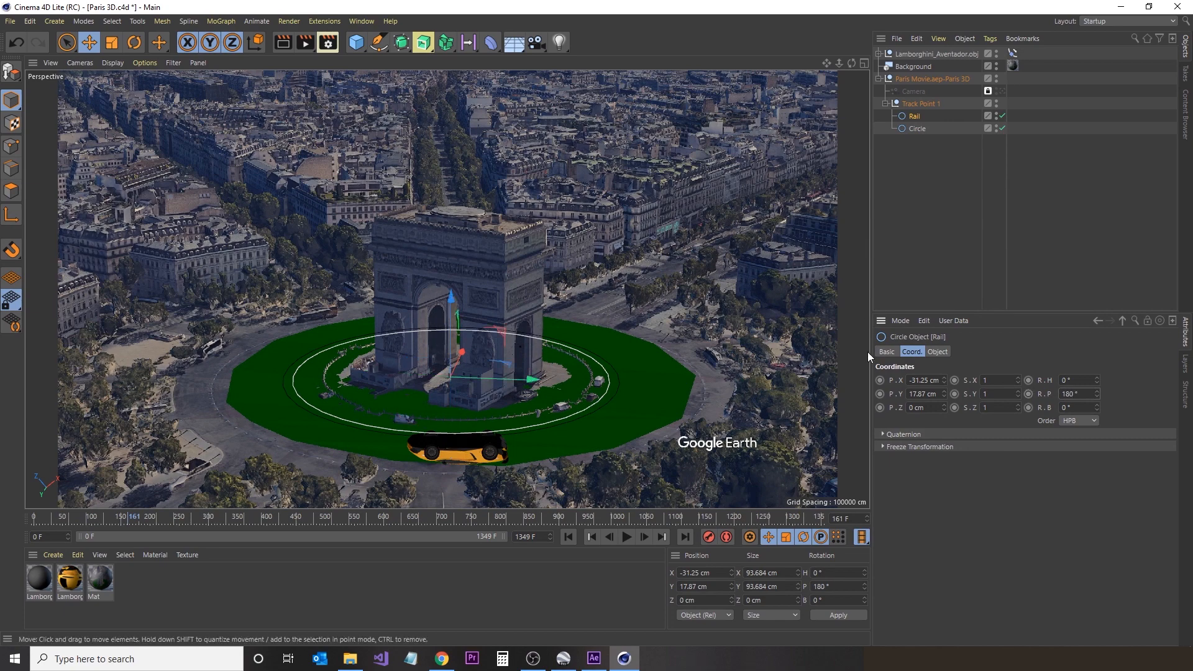
- Check the Lamborghini's orientation at frame 175 with its spline position at 38%
{"action": "left_click_drag", "start_coordinate": [121, 524], "coordinate": [136, 523]}
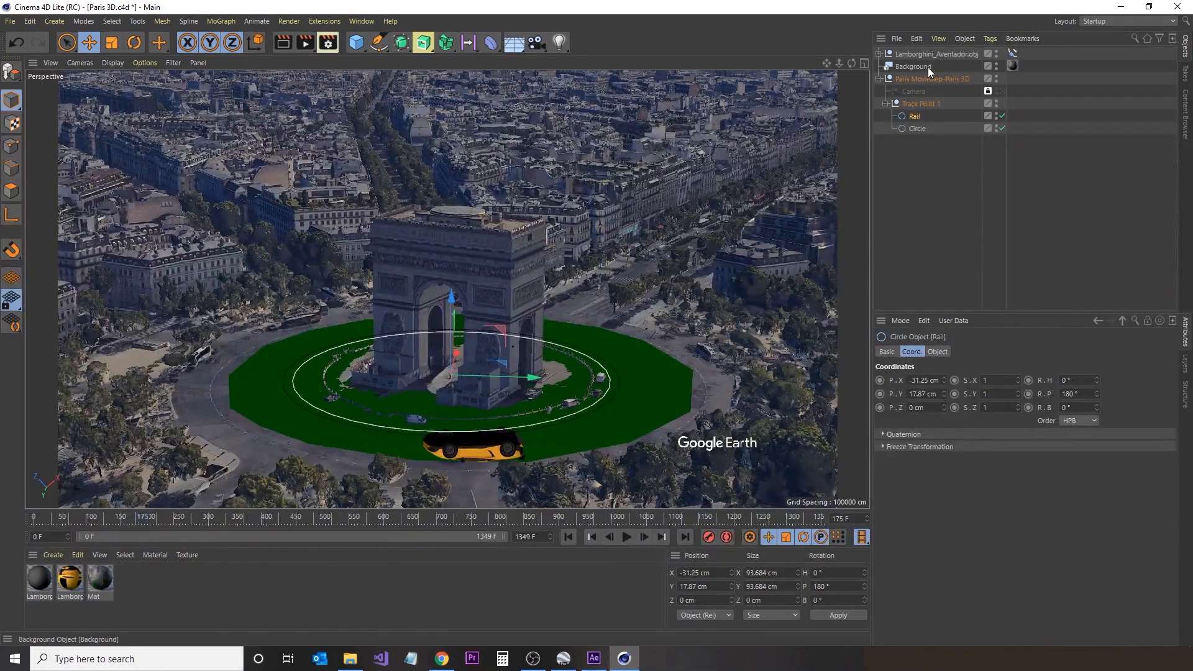
{"action": "left_click", "coordinate": [942, 54]}
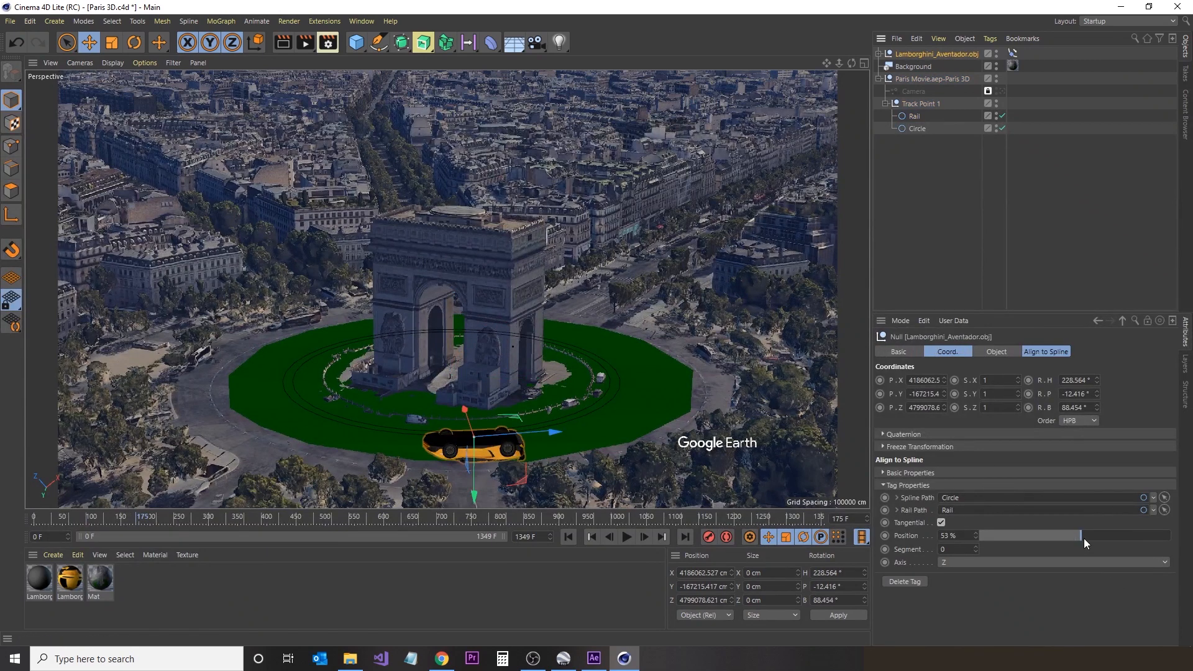
{"action": "left_click_drag", "start_coordinate": [1084, 540], "coordinate": [1053, 538]}
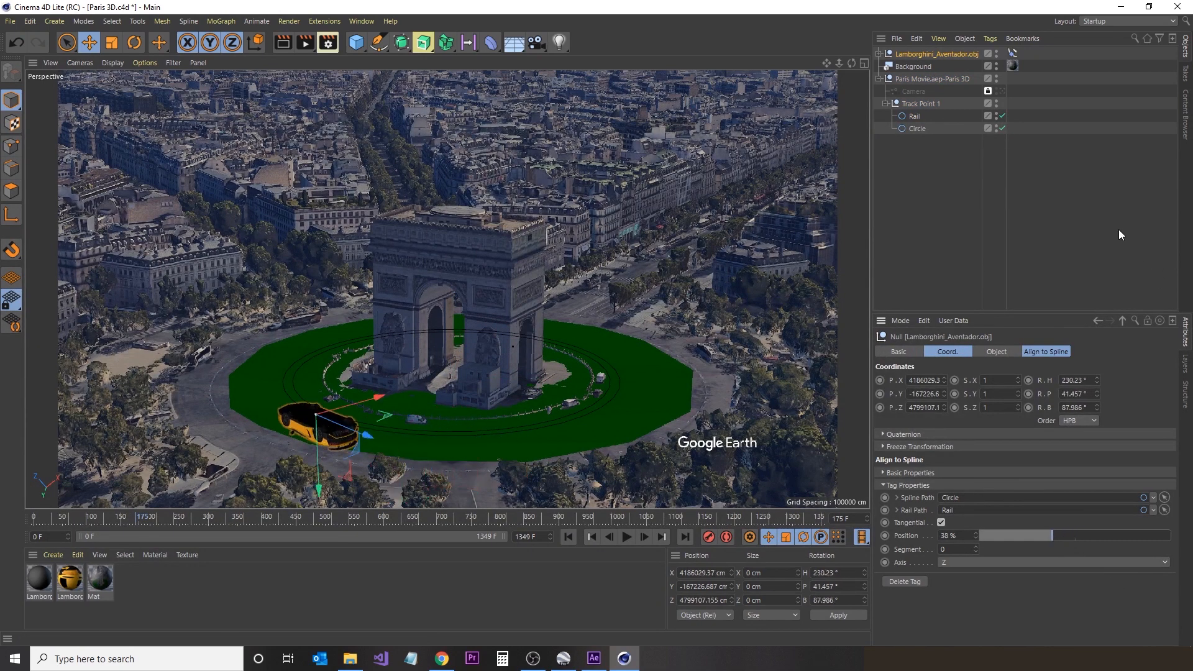
- Set the Rail spline's pitch to 0° and its bank to 180°, then check the Lamborghini at the 37% spline position
{"action": "left_click", "coordinate": [916, 117]}
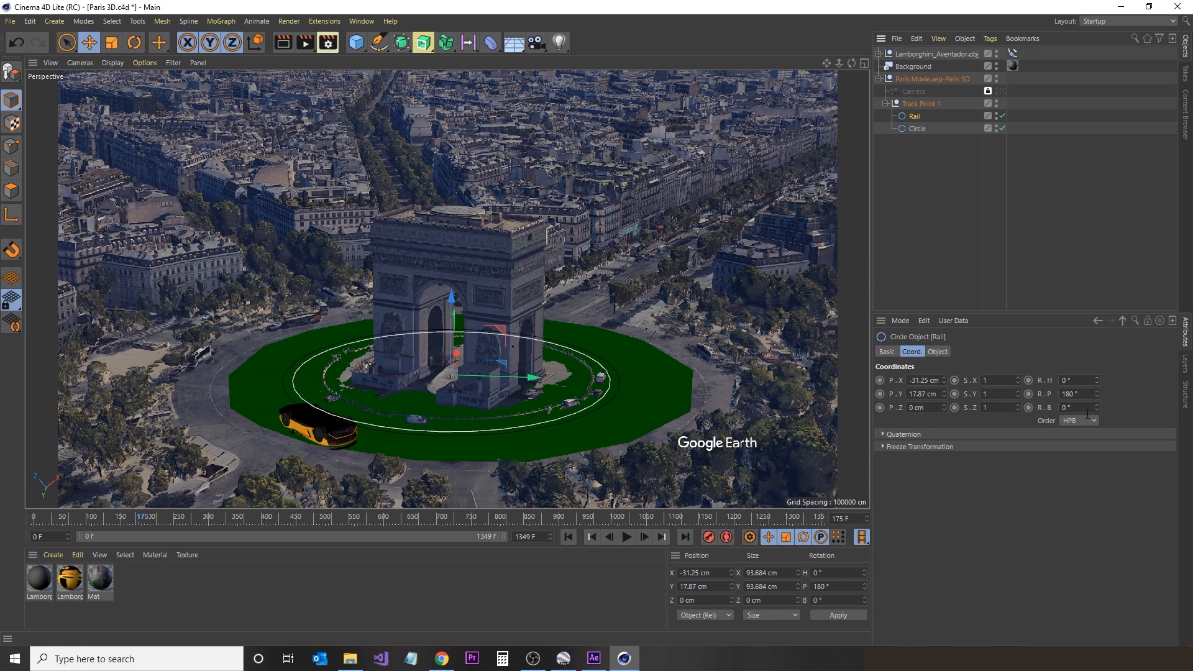
{"action": "left_click_drag", "start_coordinate": [1082, 396], "coordinate": [1041, 413]}
{"action": "type", "text": "0"}
{"action": "key", "text": "Return"}
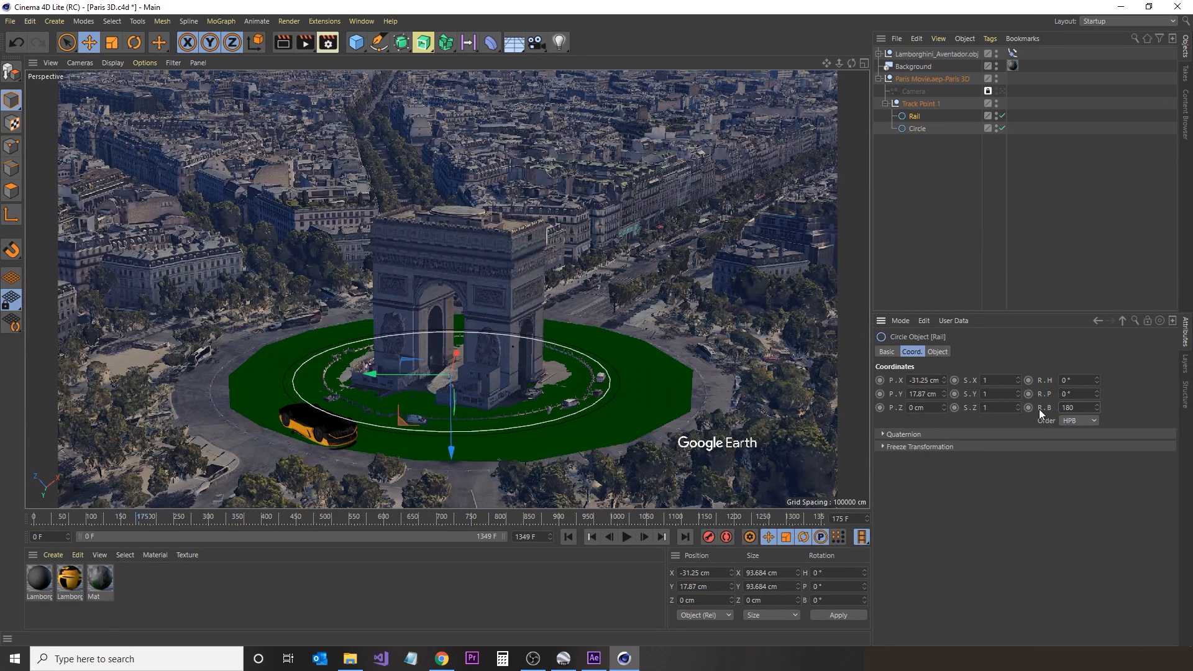
{"action": "type", "text": "180"}
{"action": "key", "text": "Return"}
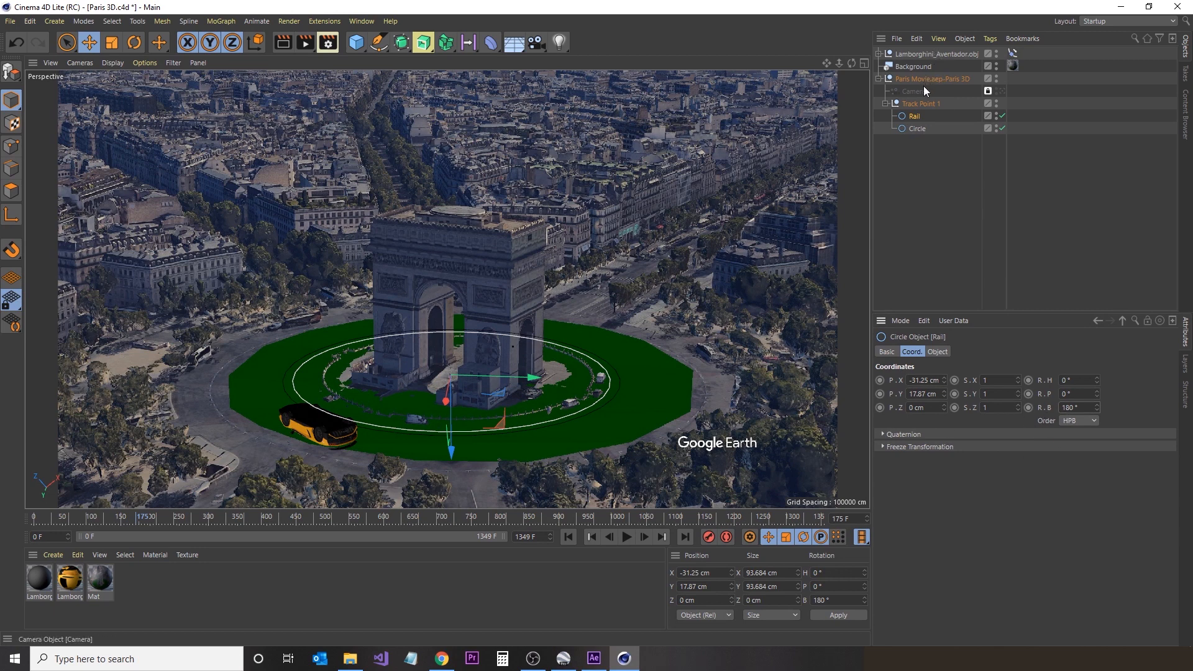
{"action": "left_click", "coordinate": [928, 55]}
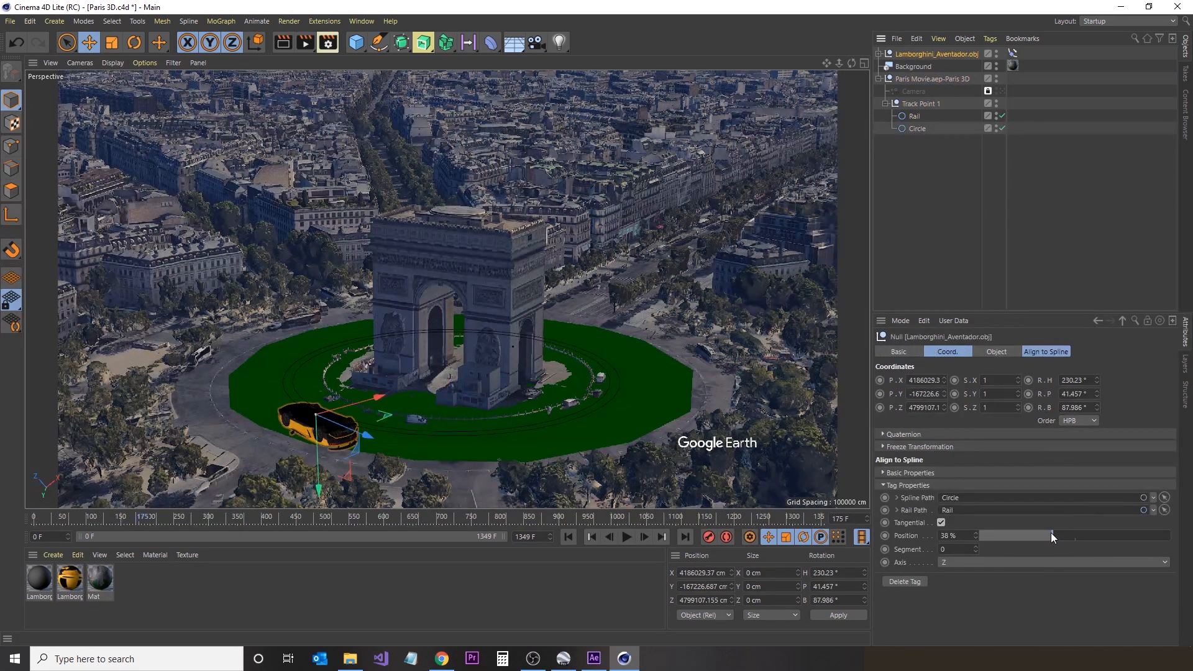
{"action": "mouse_move", "coordinate": [1052, 533]}
{"action": "left_mouse_down"}
{"action": "mouse_move", "coordinate": [1028, 536]}
{"action": "mouse_move", "coordinate": [1050, 537]}
{"action": "left_mouse_up"}
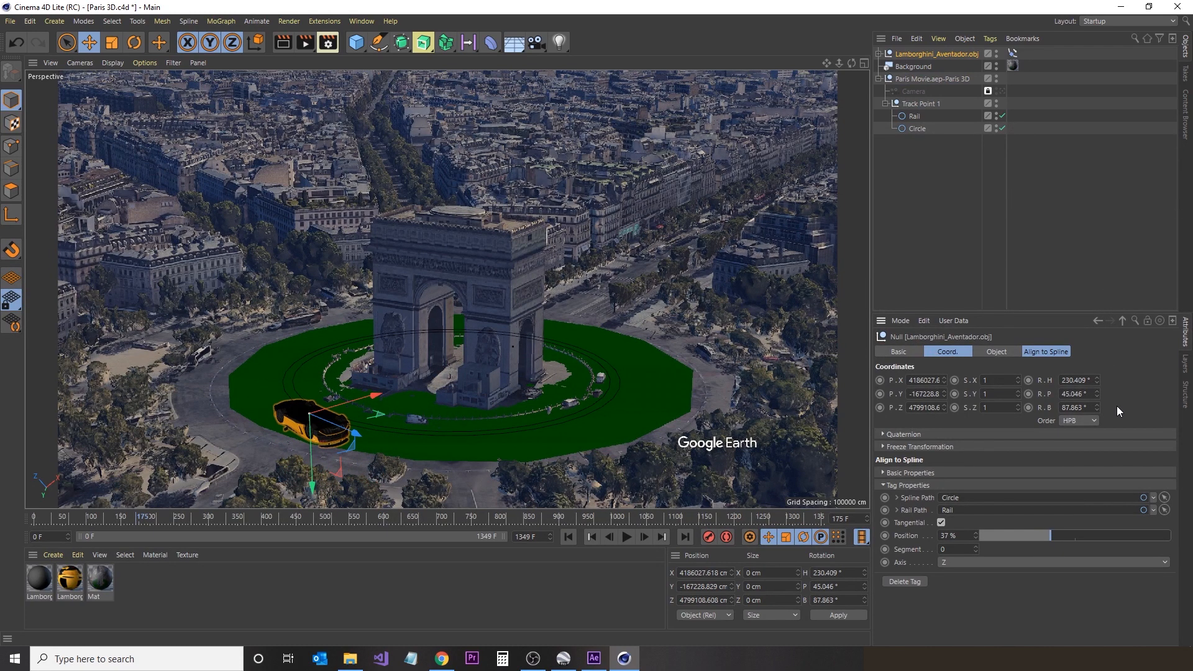
- Set the Circle spline's pitch rotation to 180° and slide the Lamborghini along the path to 100%
{"action": "left_click", "coordinate": [939, 128]}
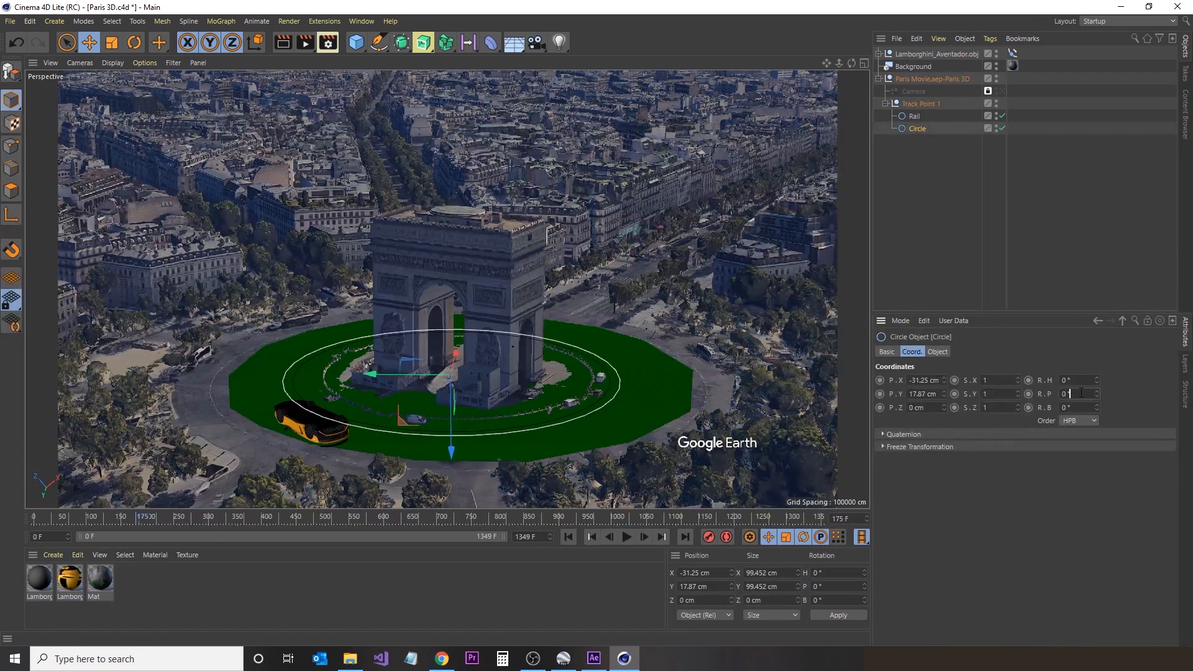
{"action": "double_click", "coordinate": [1067, 394]}
{"action": "type", "text": "180"}
{"action": "key", "text": "Return"}
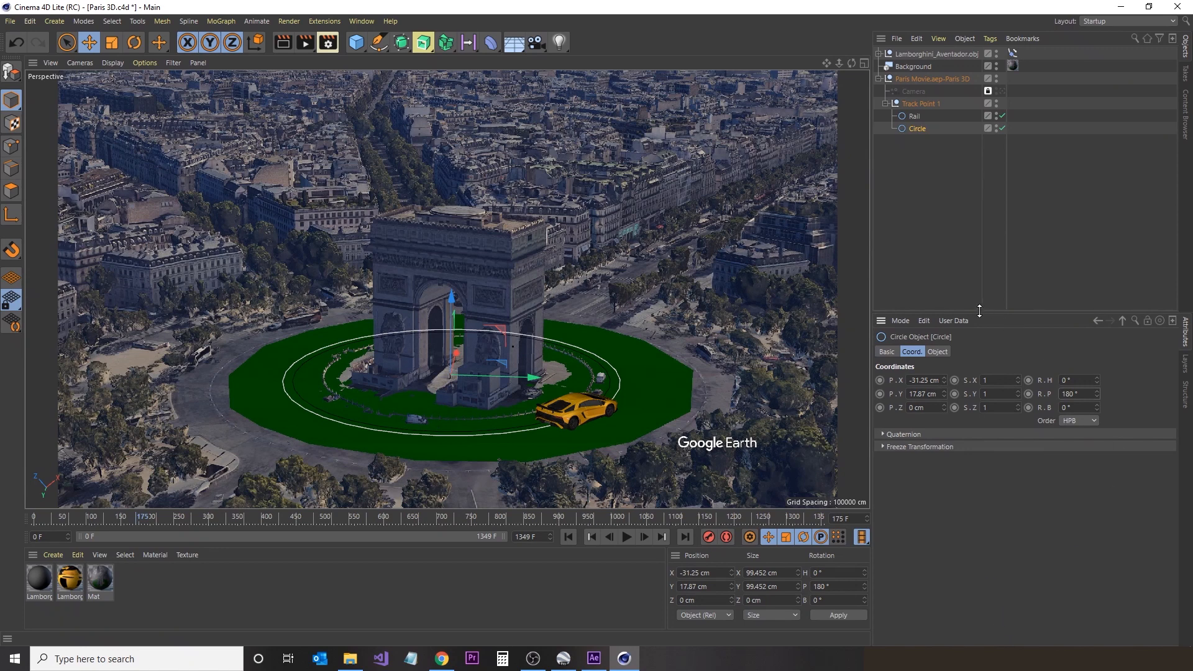
{"action": "left_click", "coordinate": [916, 51]}
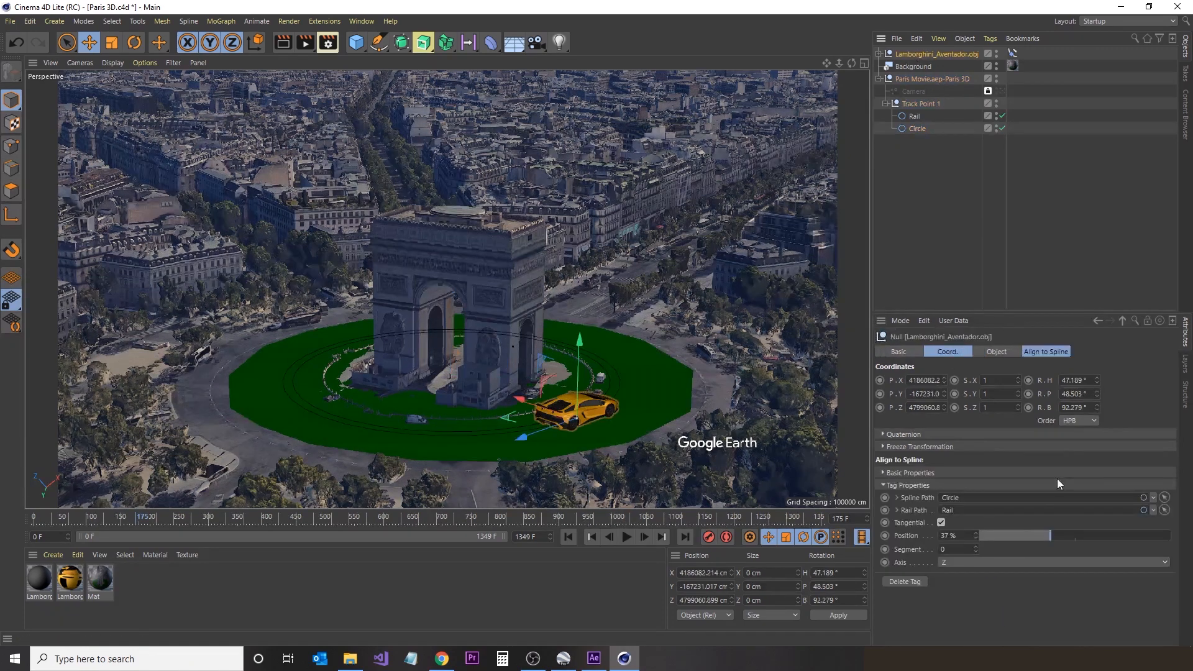
{"action": "left_click_drag", "start_coordinate": [1051, 534], "coordinate": [1181, 551]}
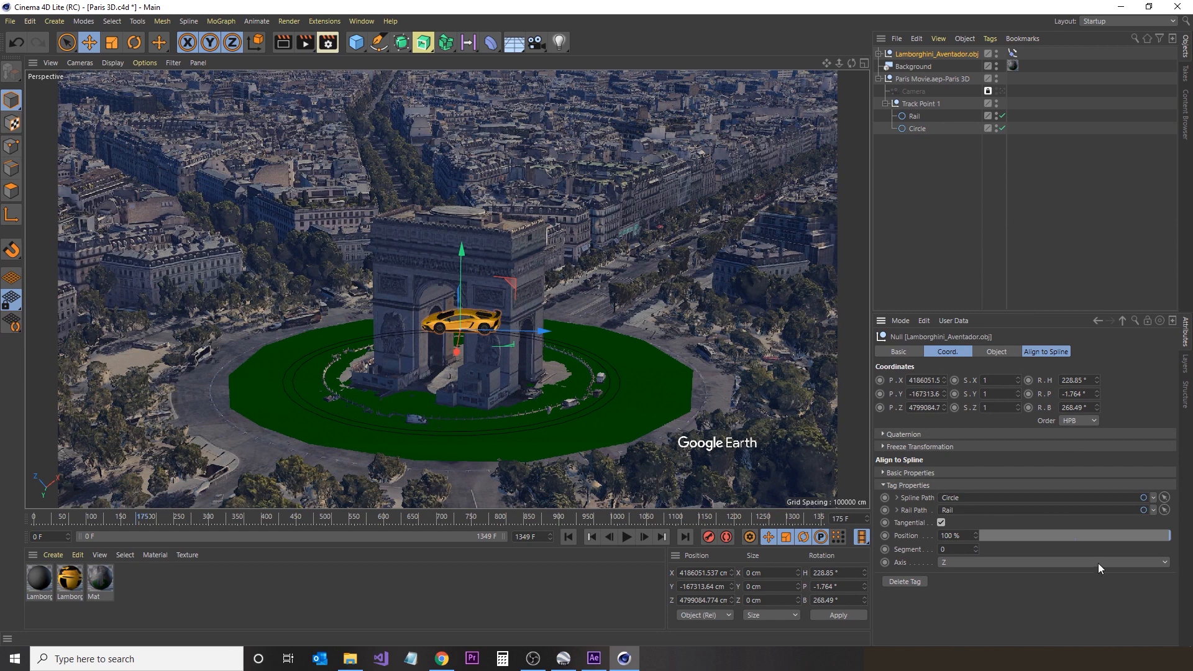
- Slide the Lamborghini to 30% of the spline path and scale it down to match the traffic around the arch near frame 626
{"action": "left_click_drag", "start_coordinate": [1180, 538], "coordinate": [1037, 556]}
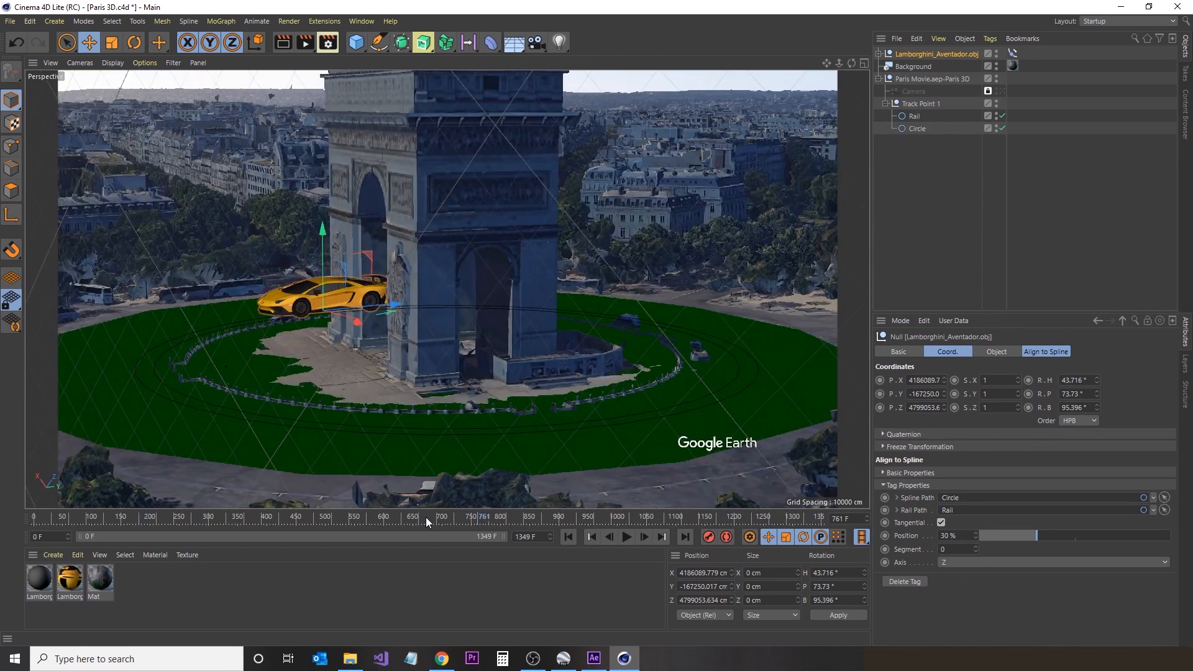
{"action": "left_click_drag", "start_coordinate": [427, 517], "coordinate": [399, 524]}
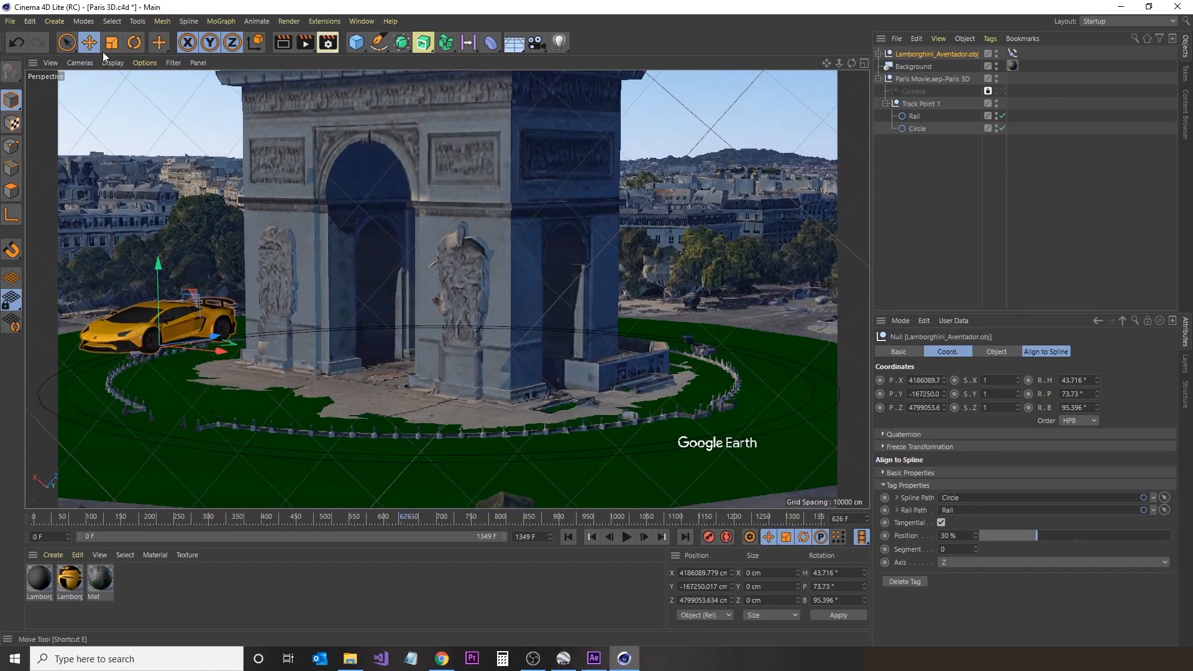
{"action": "left_click", "coordinate": [89, 44]}
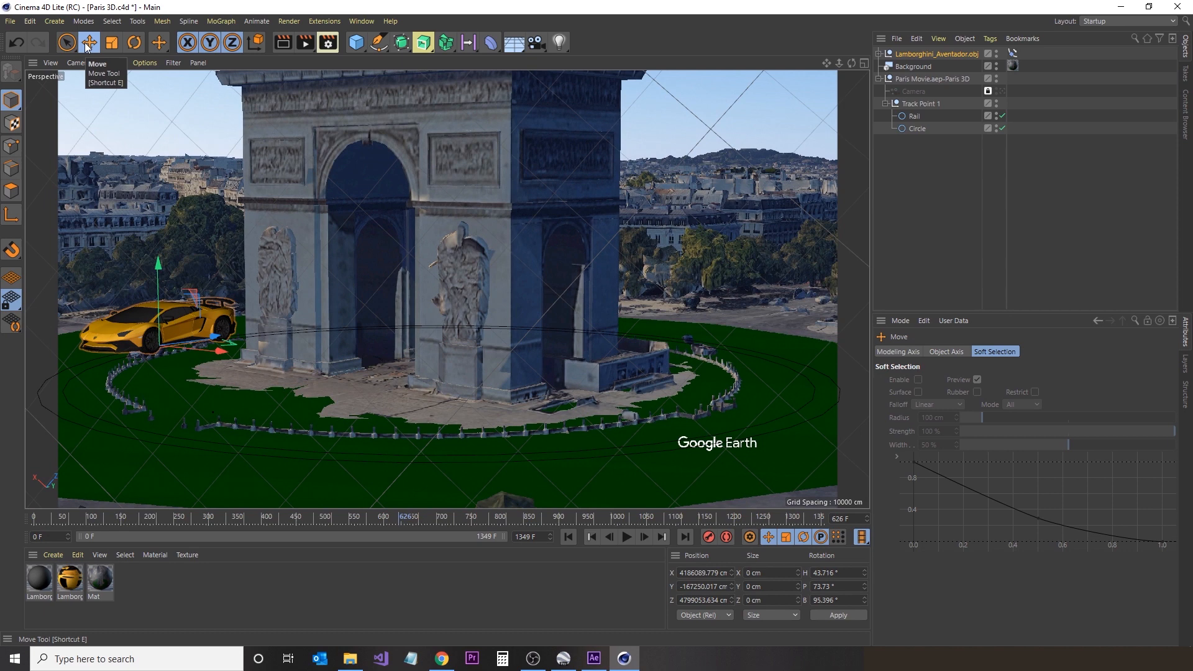
{"action": "left_click", "coordinate": [114, 41]}
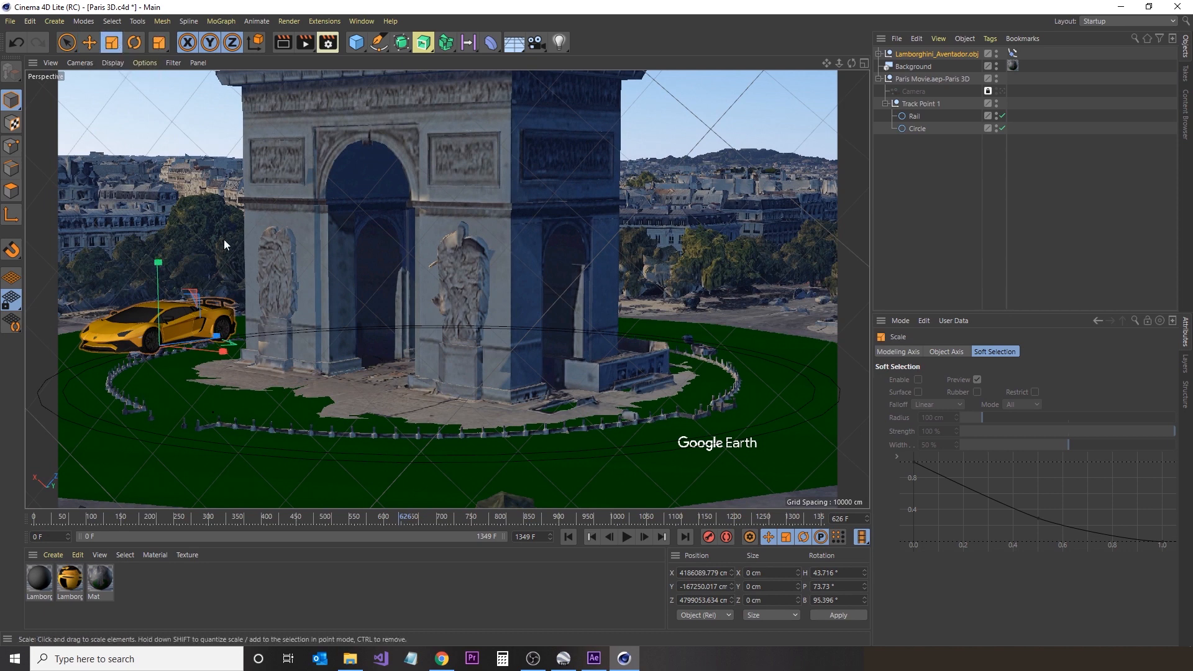
{"action": "left_click_drag", "start_coordinate": [270, 226], "coordinate": [88, 320]}
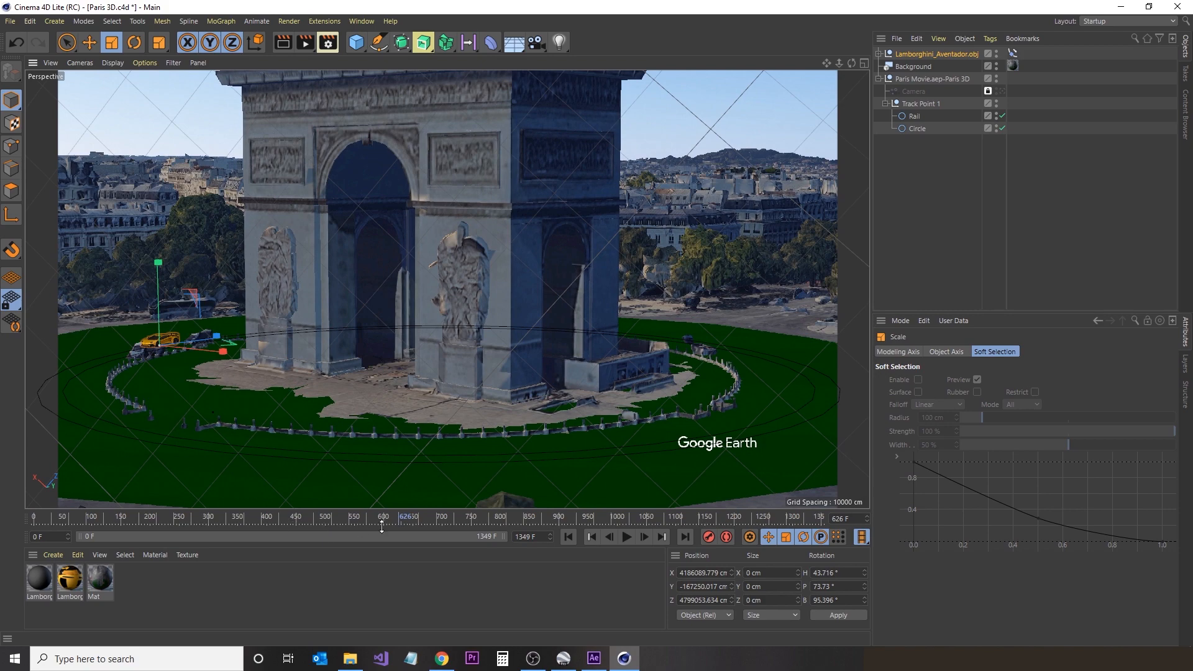
{"action": "mouse_move", "coordinate": [397, 521]}
{"action": "left_mouse_down"}
{"action": "mouse_move", "coordinate": [415, 524]}
{"action": "mouse_move", "coordinate": [364, 525]}
{"action": "mouse_move", "coordinate": [396, 523]}
{"action": "left_mouse_up"}
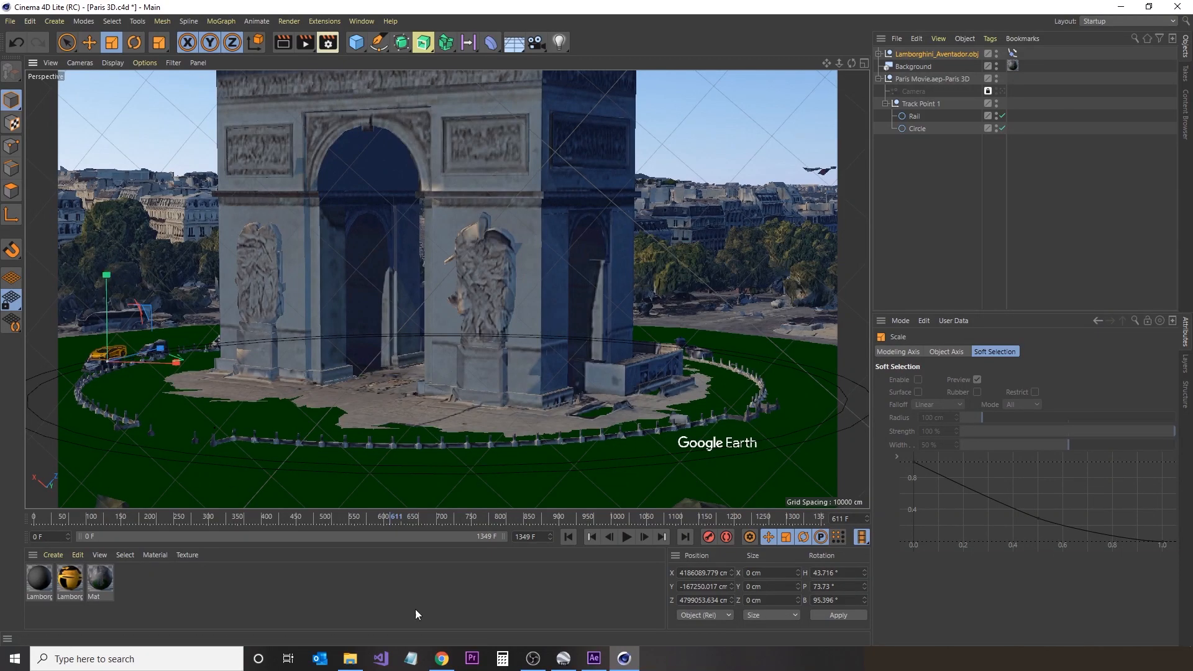
- Keyframe the Lamborghini's spline position at 100% on frame 117
{"action": "left_click_drag", "start_coordinate": [205, 523], "coordinate": [101, 521]}
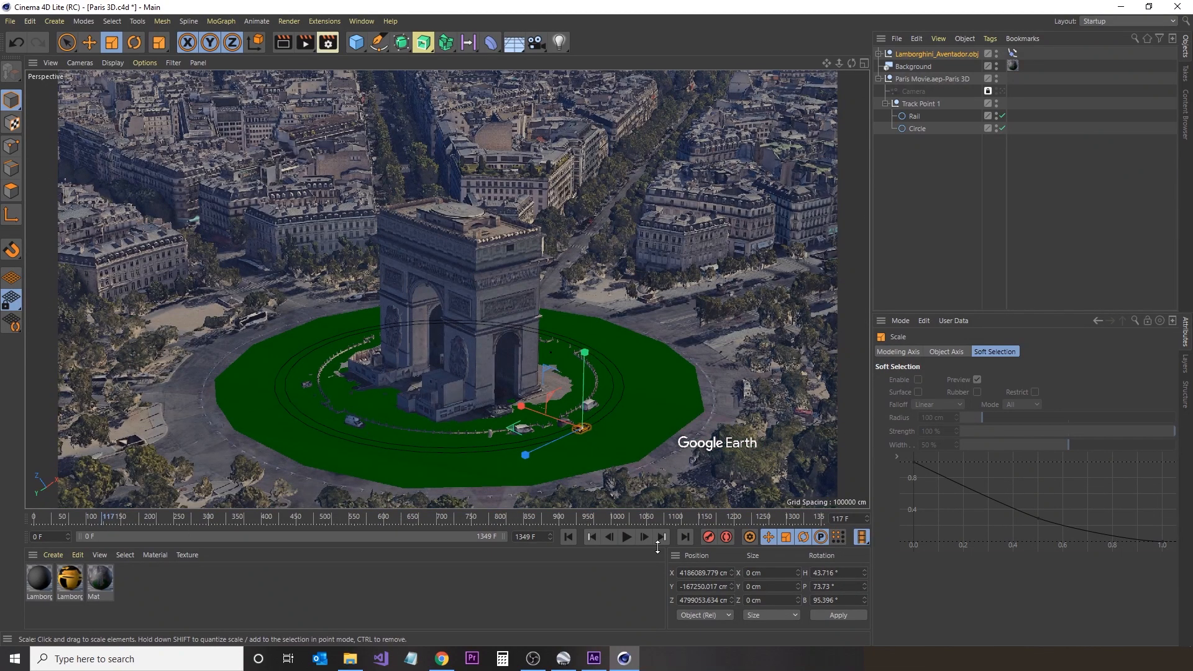
{"action": "left_click", "coordinate": [952, 55]}
{"action": "left_click_drag", "start_coordinate": [1038, 537], "coordinate": [1176, 548]}
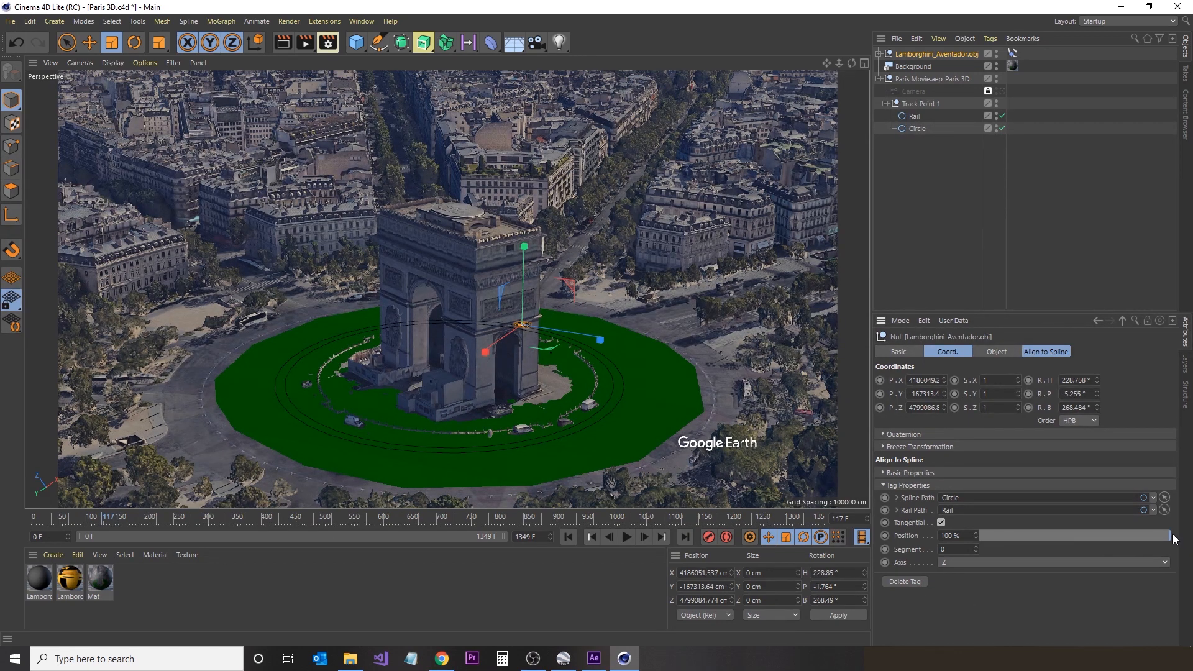
{"action": "left_click_drag", "start_coordinate": [994, 537], "coordinate": [1172, 539]}
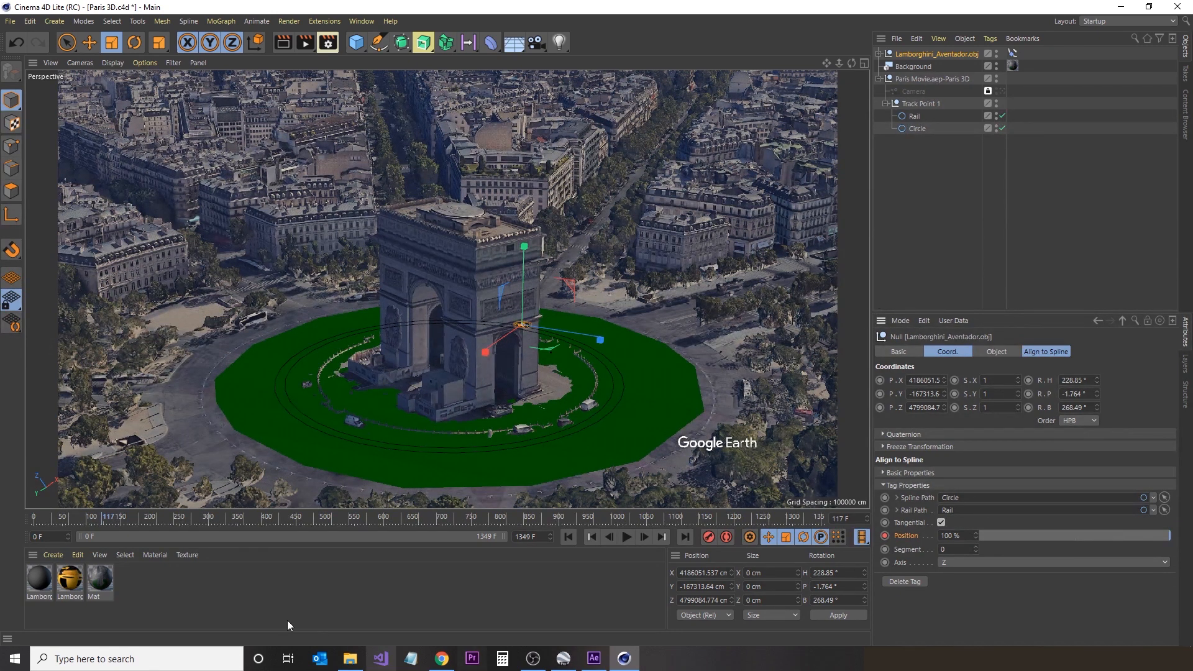
- Advance past frame 500, keyframe the Lamborghini's spline position at 8%, and check its placement up to frame 584
{"action": "left_click_drag", "start_coordinate": [103, 520], "coordinate": [340, 521]}
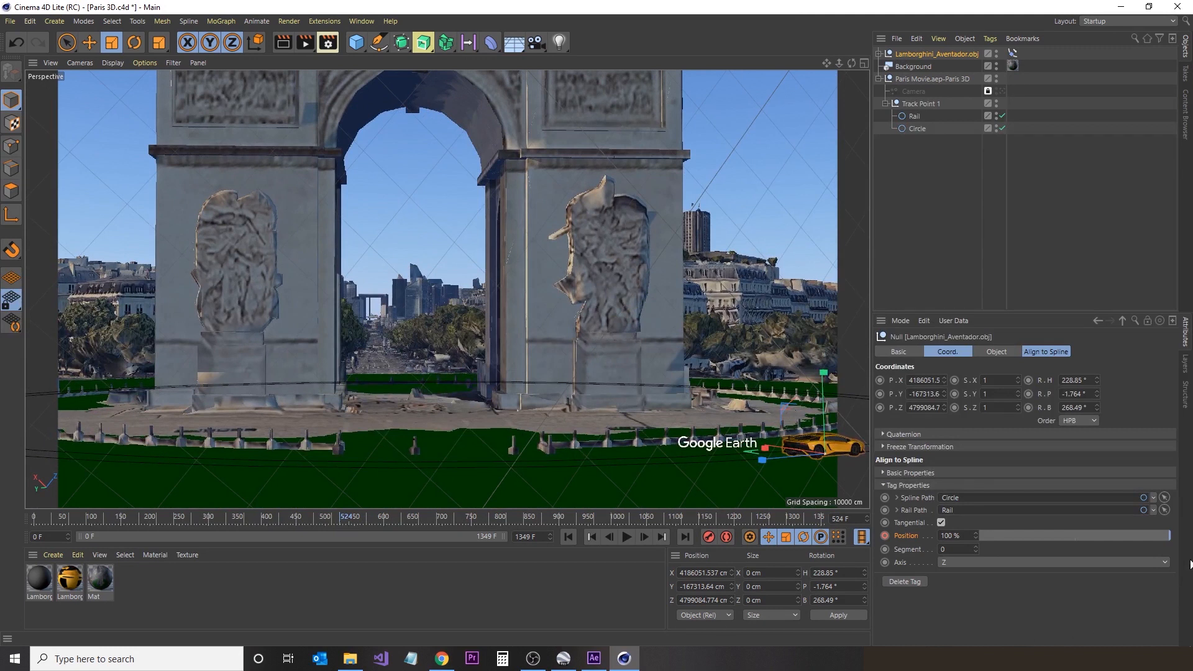
{"action": "left_click_drag", "start_coordinate": [1173, 539], "coordinate": [994, 547]}
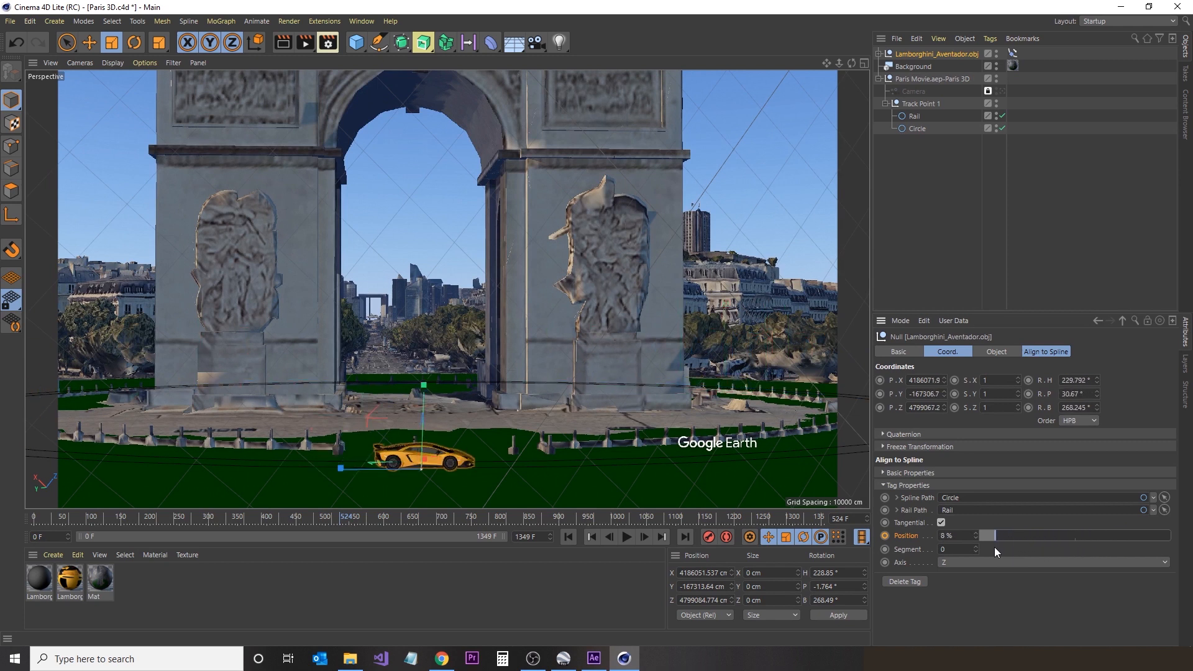
{"action": "left_click", "coordinate": [886, 537]}
{"action": "mouse_move", "coordinate": [360, 516]}
{"action": "left_mouse_down"}
{"action": "mouse_move", "coordinate": [345, 517]}
{"action": "mouse_move", "coordinate": [379, 524]}
{"action": "mouse_move", "coordinate": [363, 523]}
{"action": "left_mouse_up"}
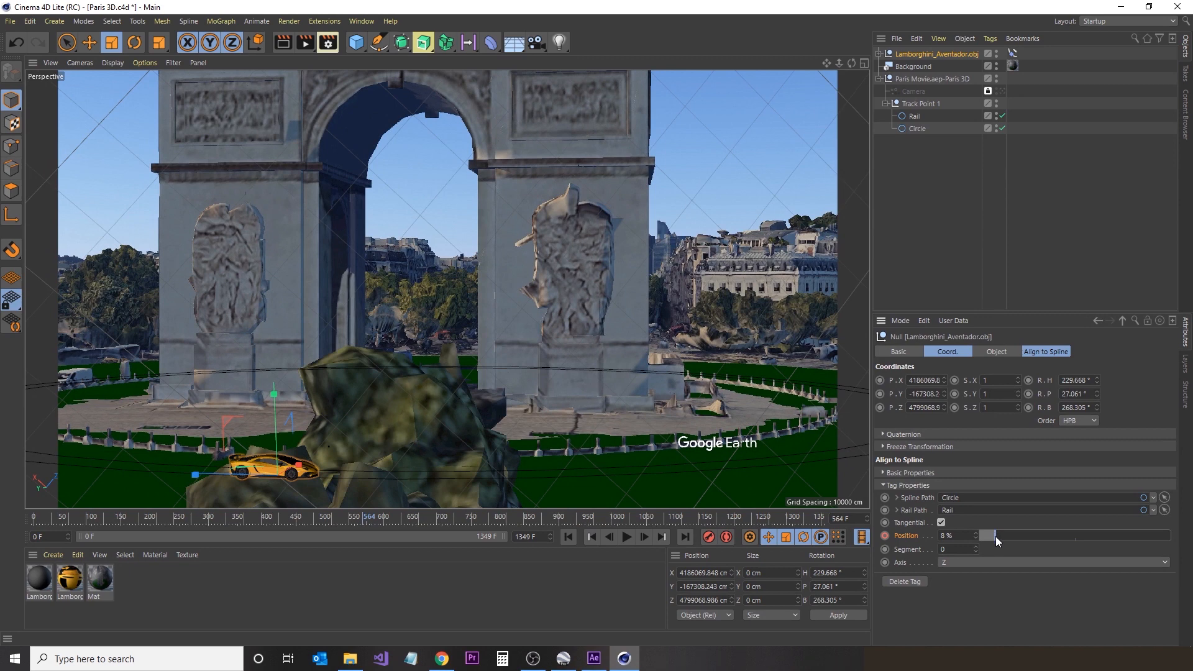
{"action": "left_click", "coordinate": [375, 524]}
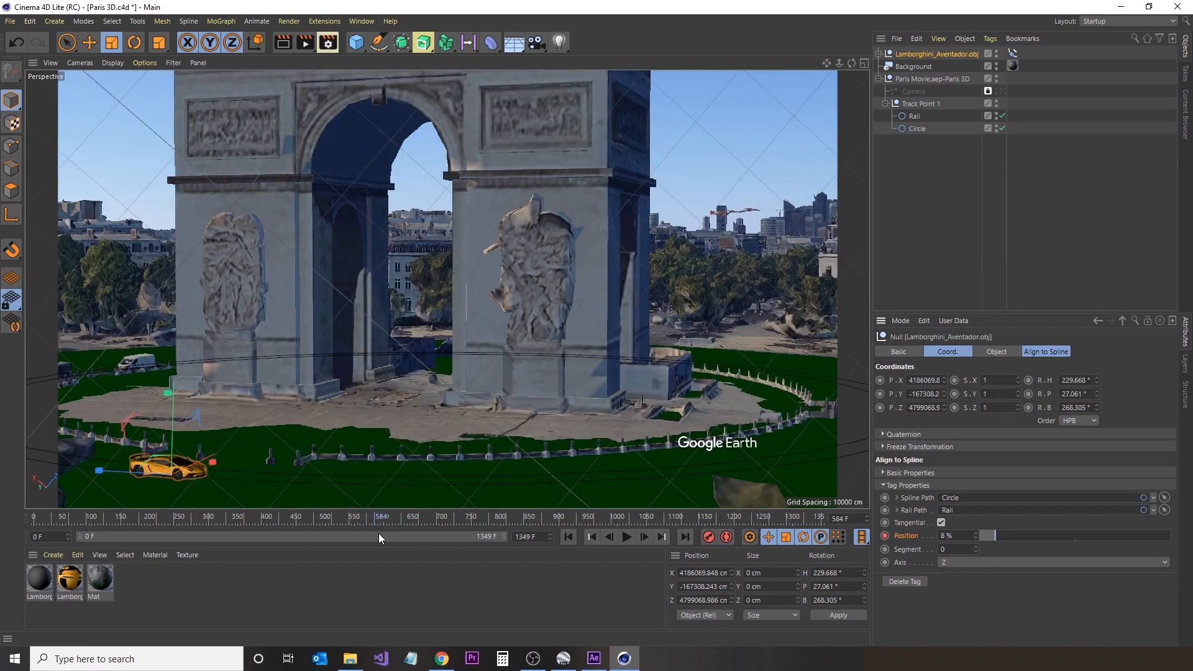
- Keyframe the Lamborghini's spline position at -91% on frame 1336
{"action": "left_click_drag", "start_coordinate": [397, 516], "coordinate": [444, 521]}
{"action": "left_click_drag", "start_coordinate": [632, 522], "coordinate": [815, 527]}
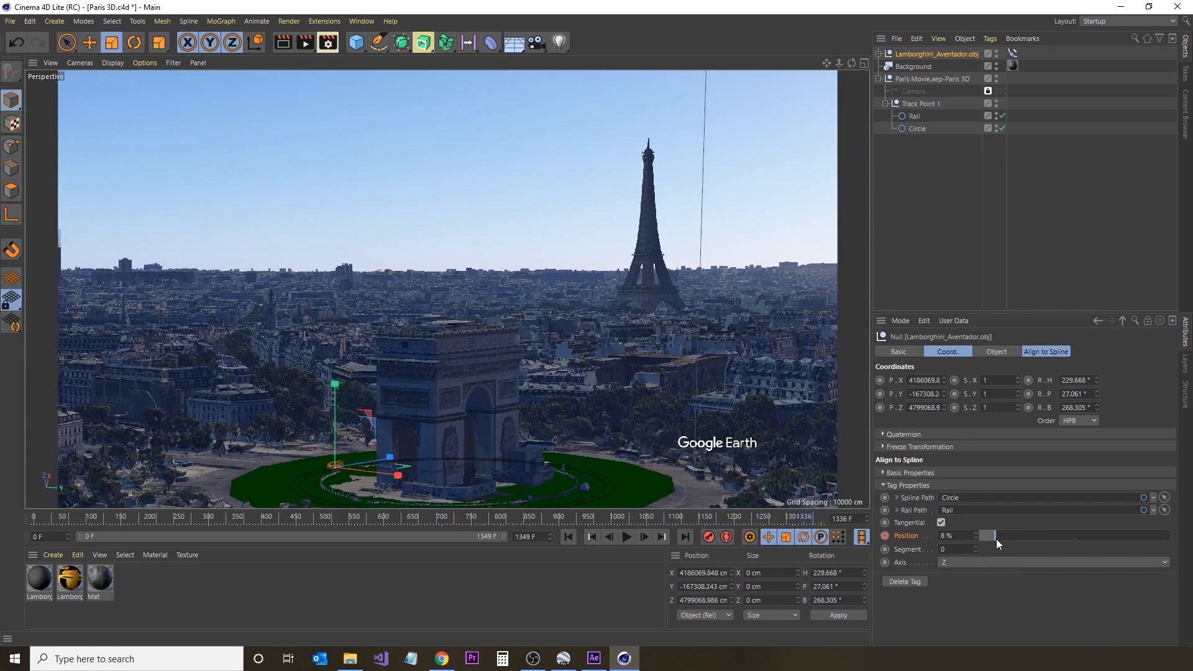
{"action": "left_click_drag", "start_coordinate": [998, 539], "coordinate": [960, 543]}
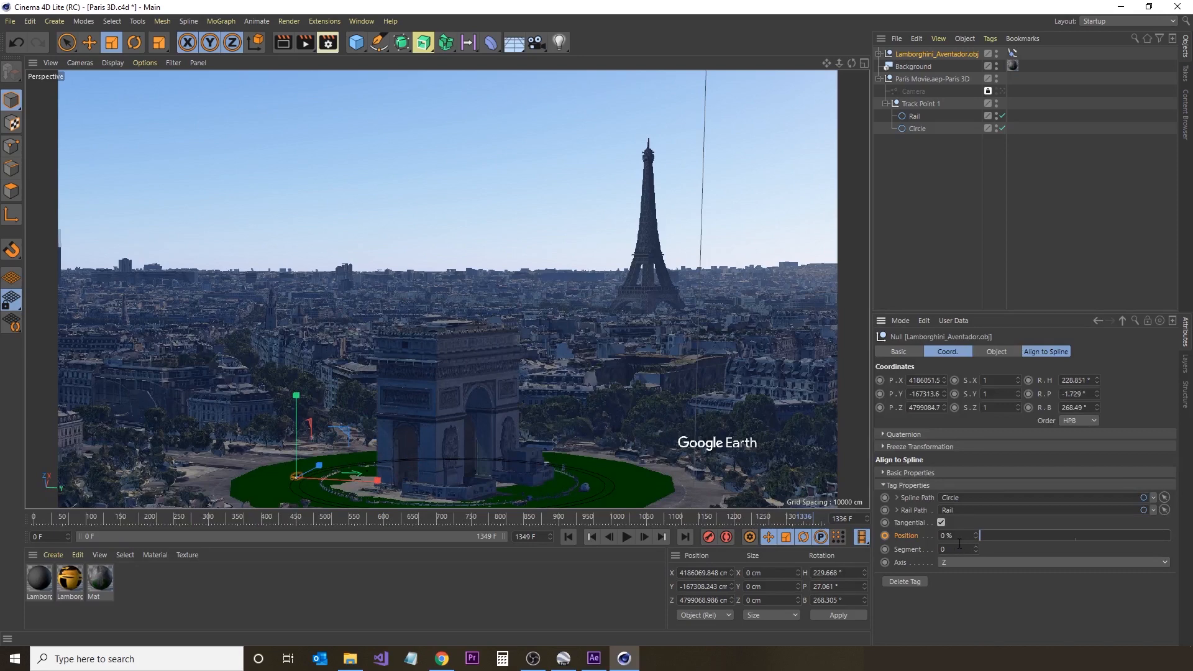
{"action": "left_click", "coordinate": [976, 539]}
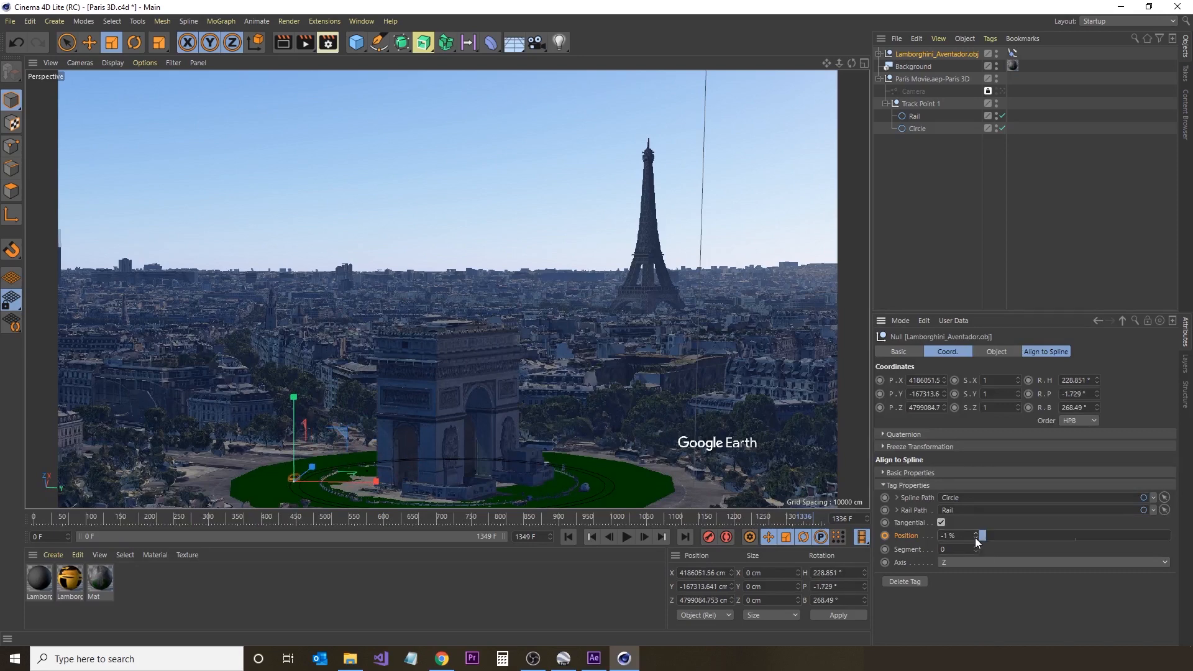
{"action": "left_click_drag", "start_coordinate": [975, 539], "coordinate": [975, 539]}
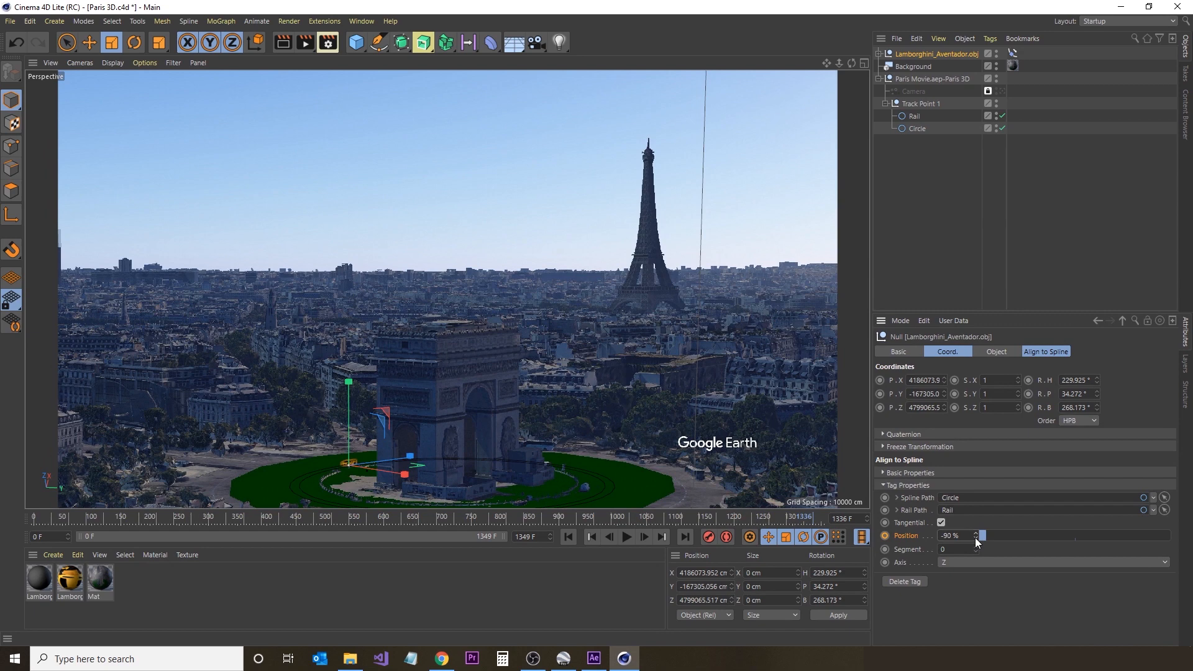
{"action": "left_click", "coordinate": [975, 539]}
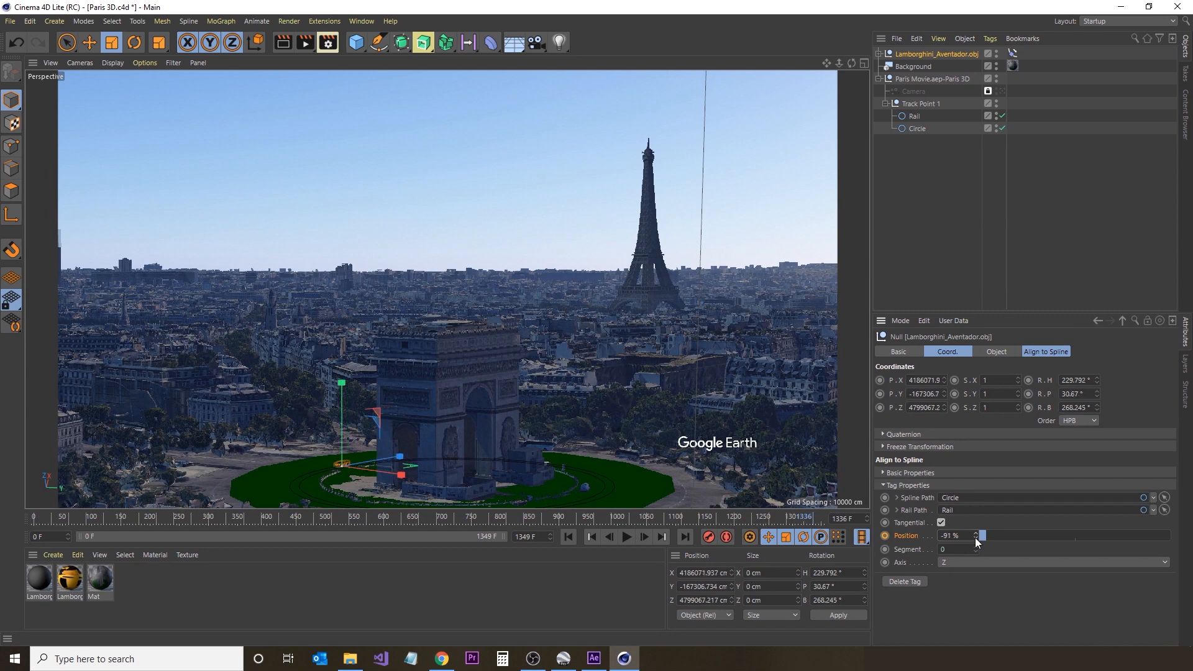
{"action": "left_click", "coordinate": [885, 536]}
- Keyframe the Lamborghini's spline position at 33% on frame 374, then scrub to frame 926 to check the motion
{"action": "left_click_drag", "start_coordinate": [802, 516], "coordinate": [252, 490]}
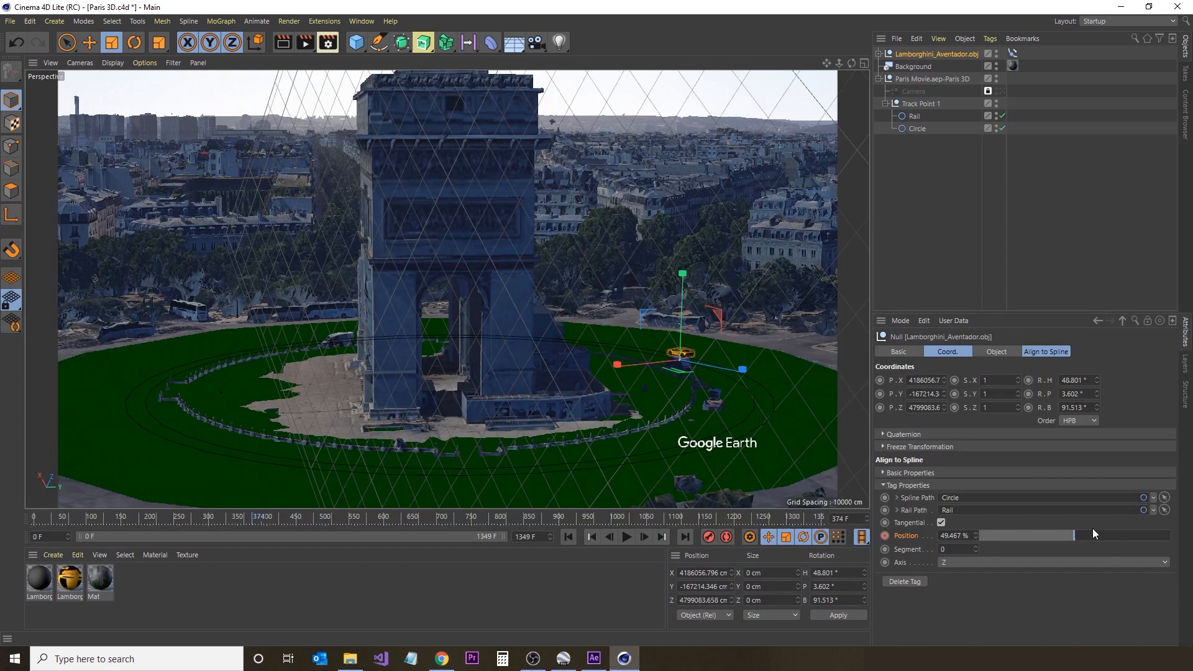
{"action": "left_click_drag", "start_coordinate": [1076, 535], "coordinate": [1043, 535]}
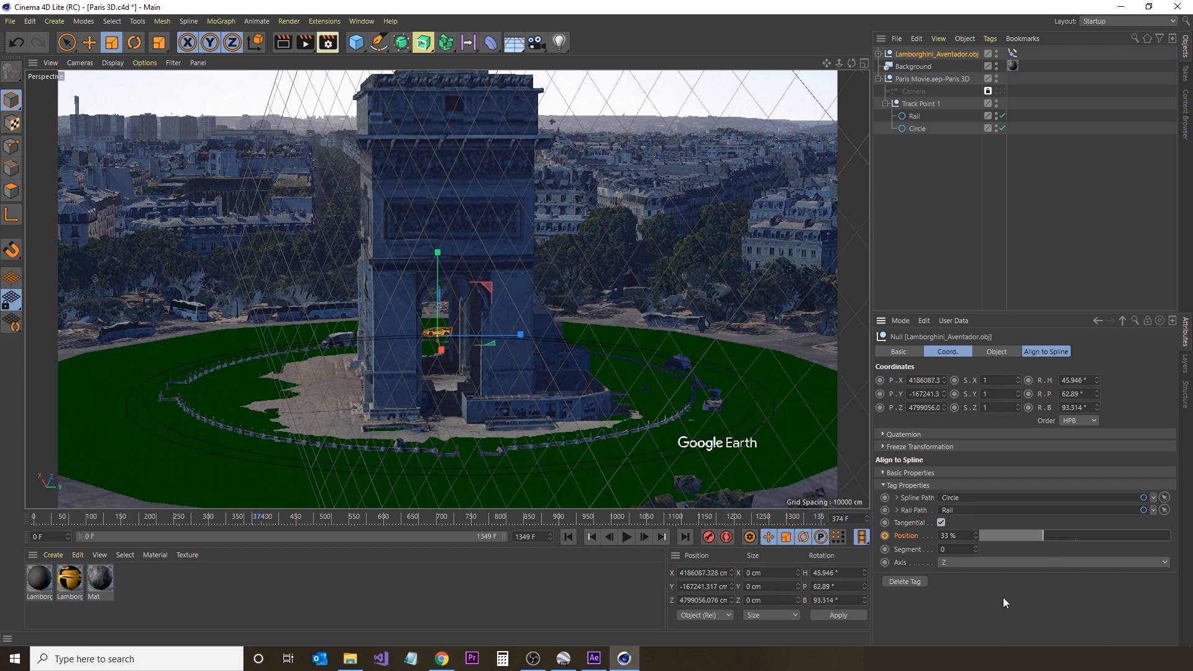
{"action": "left_click", "coordinate": [885, 536]}
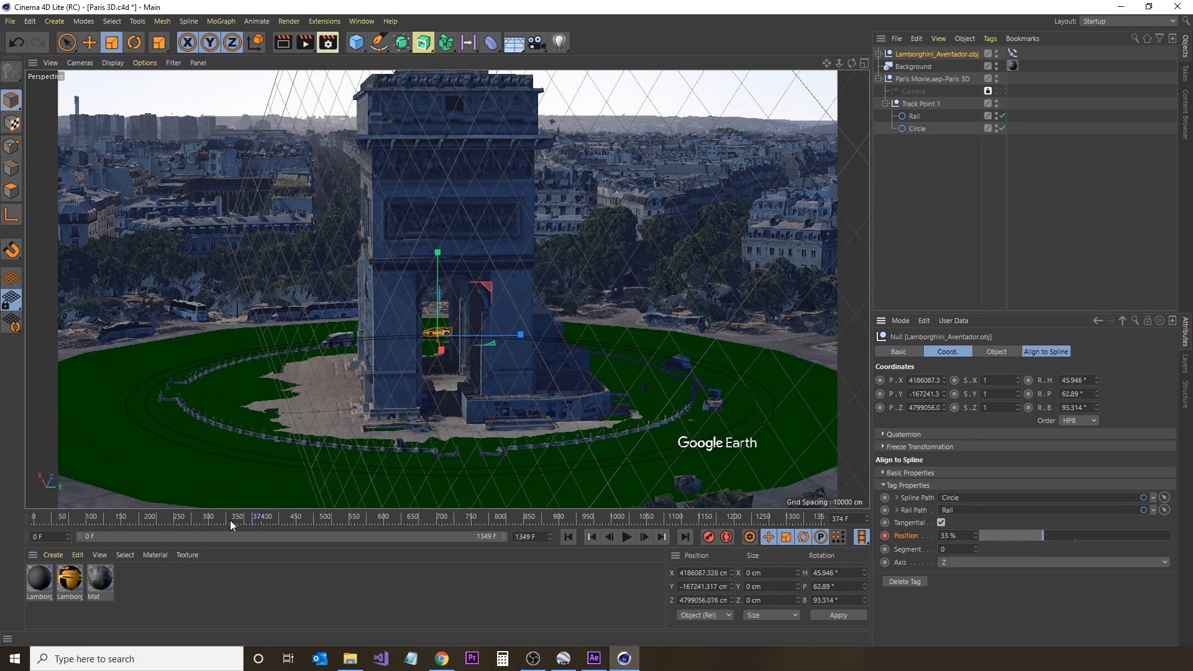
{"action": "left_click_drag", "start_coordinate": [255, 520], "coordinate": [575, 544]}
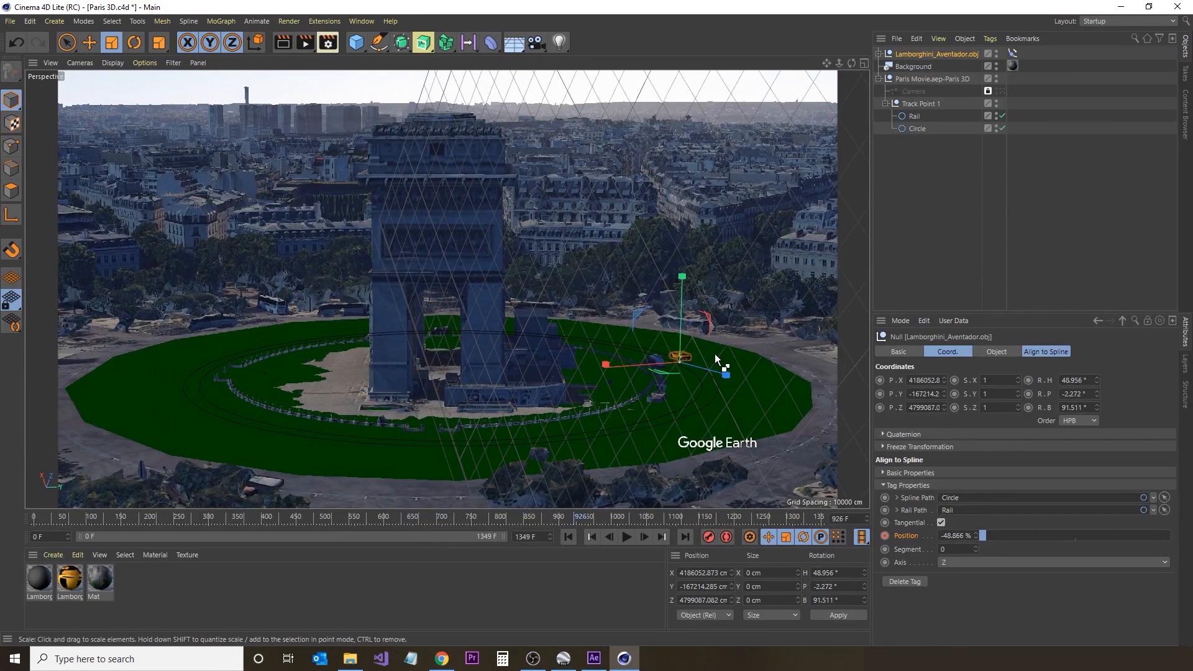
- Save the Cinema 4D scene and switch to After Effects
{"action": "key", "text": "ctrl+s"}
{"action": "left_click", "coordinate": [571, 376]}
{"action": "left_click", "coordinate": [598, 662]}
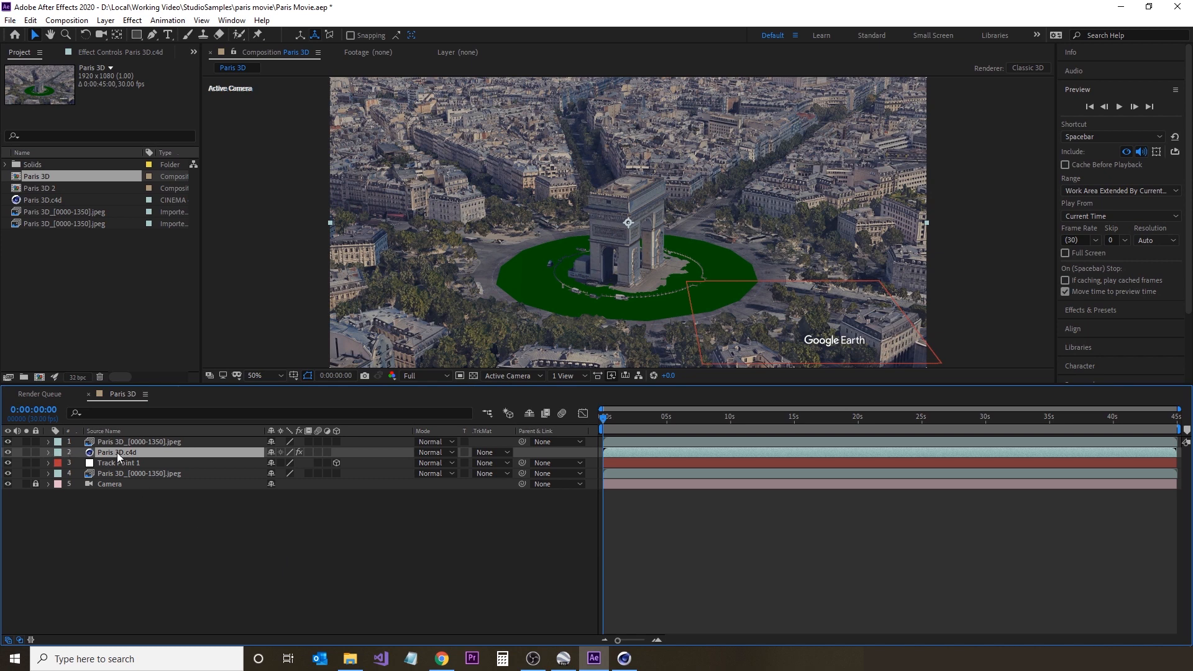
- Set the Cineware renderer of the Paris 3D.c4d layer to Standard (Draft)
{"action": "left_click", "coordinate": [112, 55]}
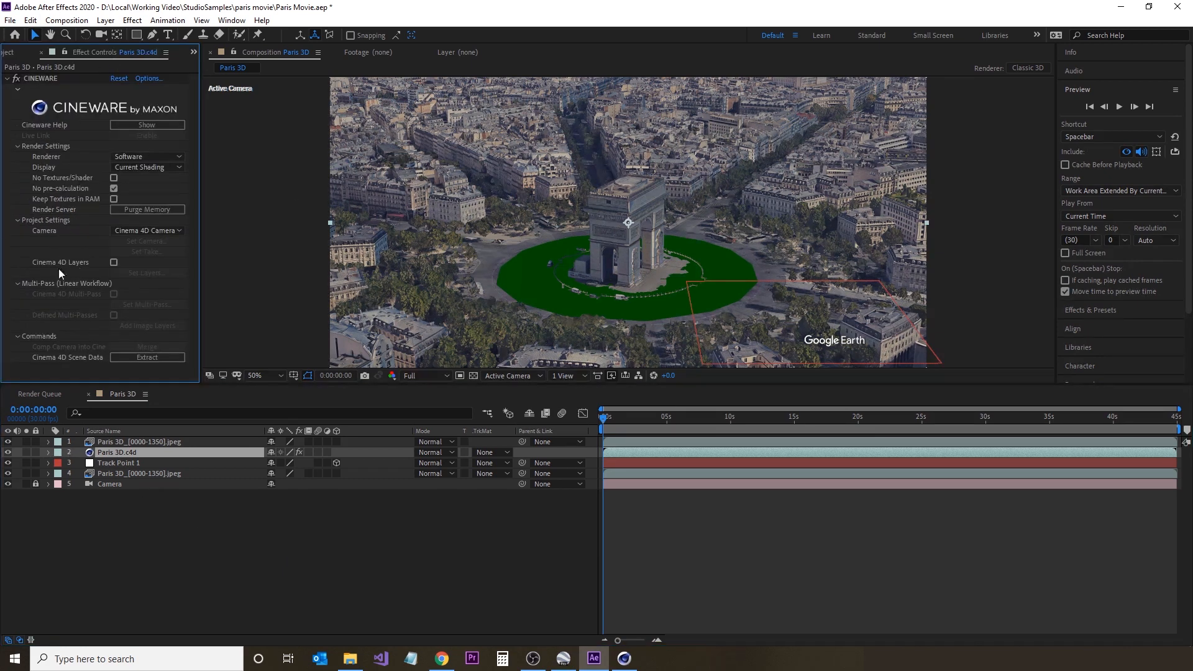
{"action": "left_click", "coordinate": [137, 158]}
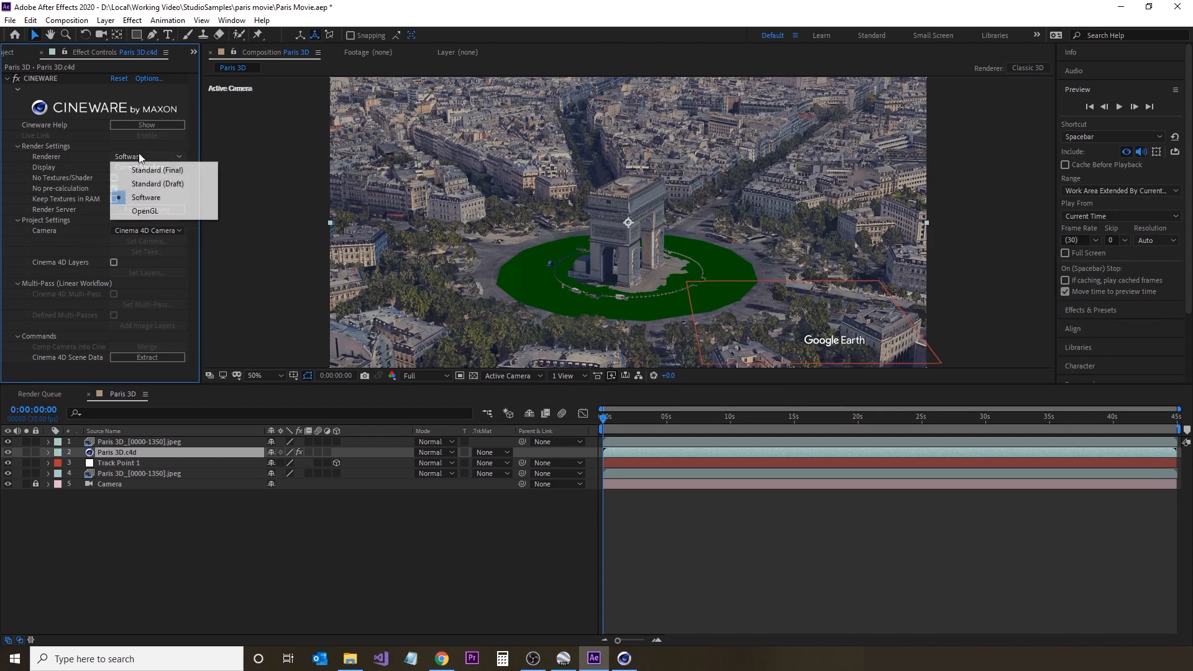
{"action": "left_click", "coordinate": [149, 188]}
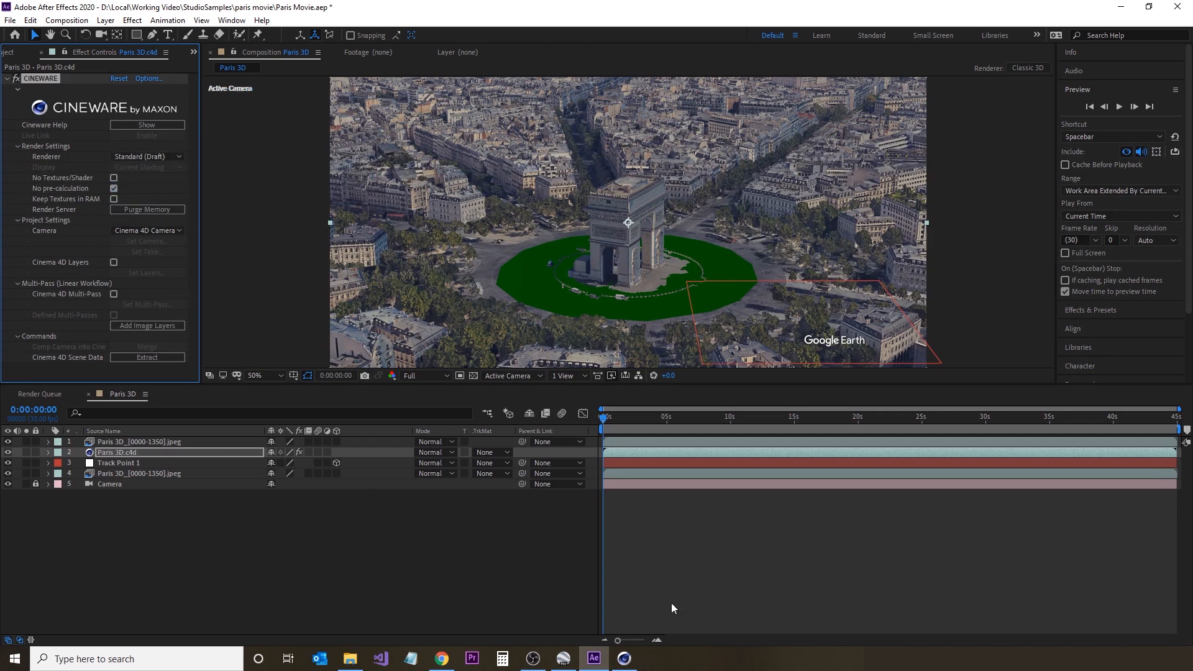
- Go to 0:00:11:06 and hide the uppermost Paris 3D_[0000-1350].jpeg layer, toggling its visibility to compare
{"action": "left_click_drag", "start_coordinate": [613, 417], "coordinate": [747, 435]}
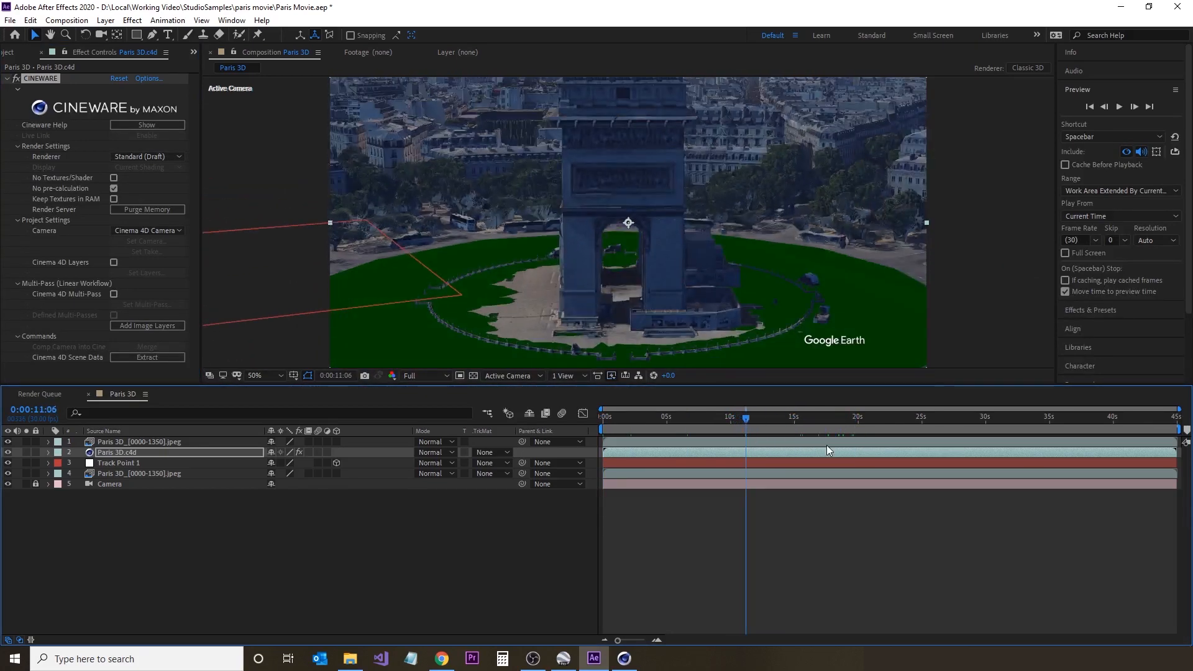
{"action": "left_click", "coordinate": [124, 442]}
{"action": "left_click", "coordinate": [7, 442]}
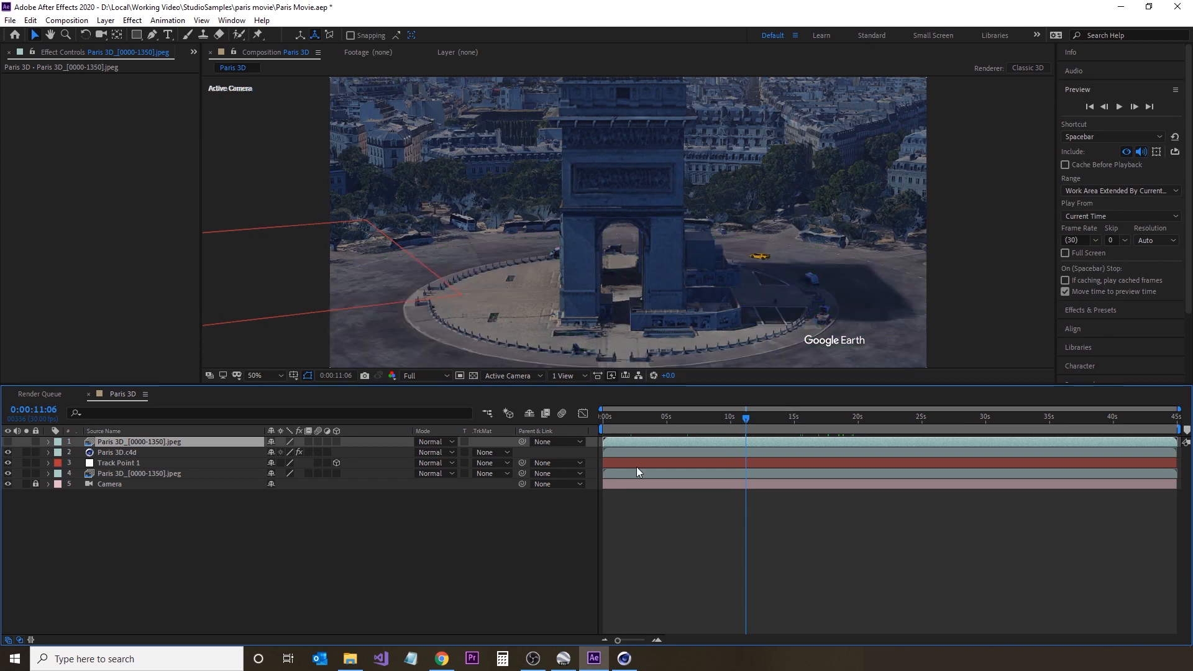
{"action": "left_click", "coordinate": [8, 442]}
{"action": "left_click", "coordinate": [8, 442]}
- Examine how the Lamborghini passes behind the arch between 0:00:11:26 and 0:00:13:06
{"action": "left_click_drag", "start_coordinate": [746, 429], "coordinate": [758, 423]}
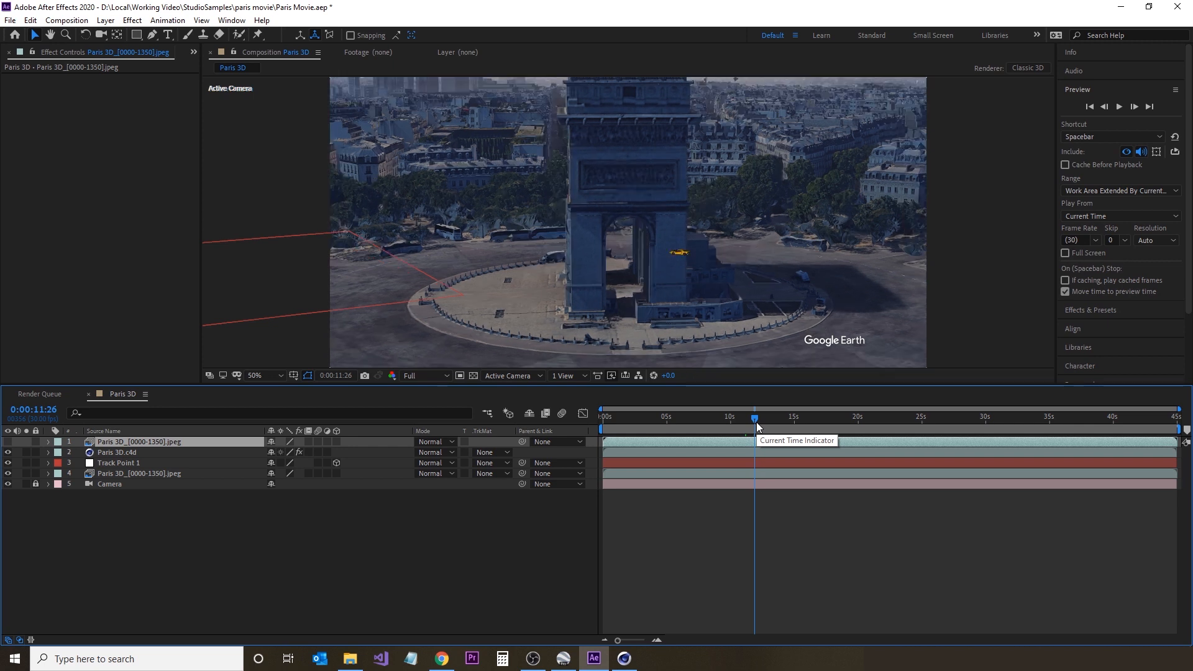
{"action": "left_click_drag", "start_coordinate": [757, 426], "coordinate": [763, 426]}
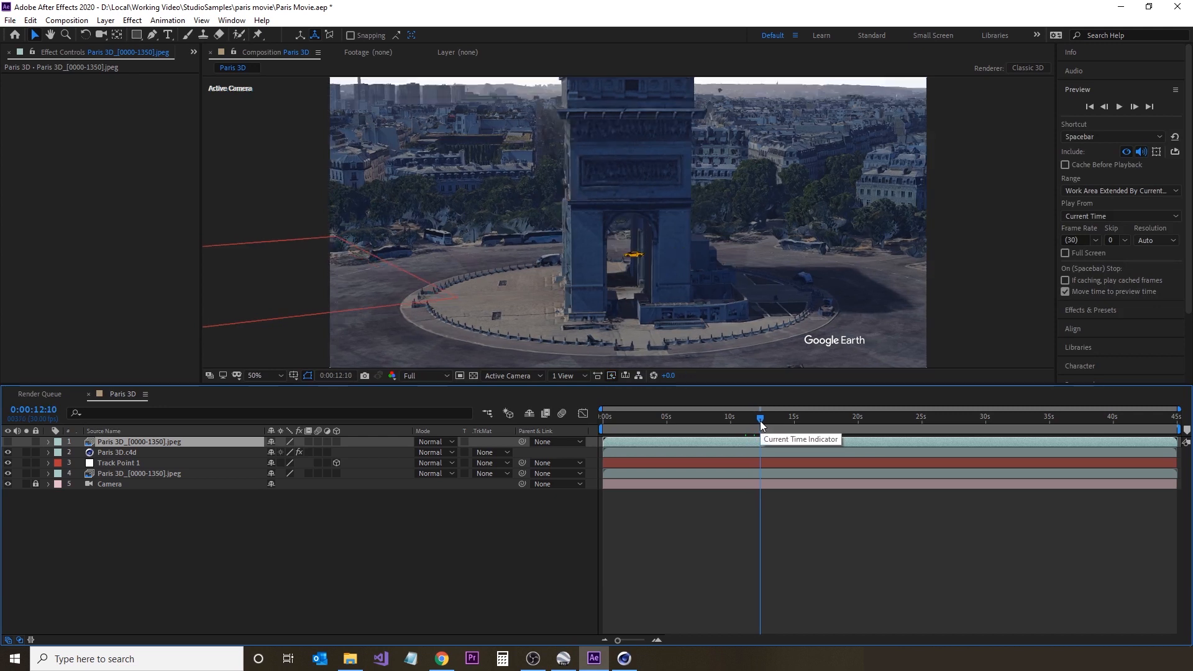
{"action": "left_click_drag", "start_coordinate": [762, 425], "coordinate": [765, 425]}
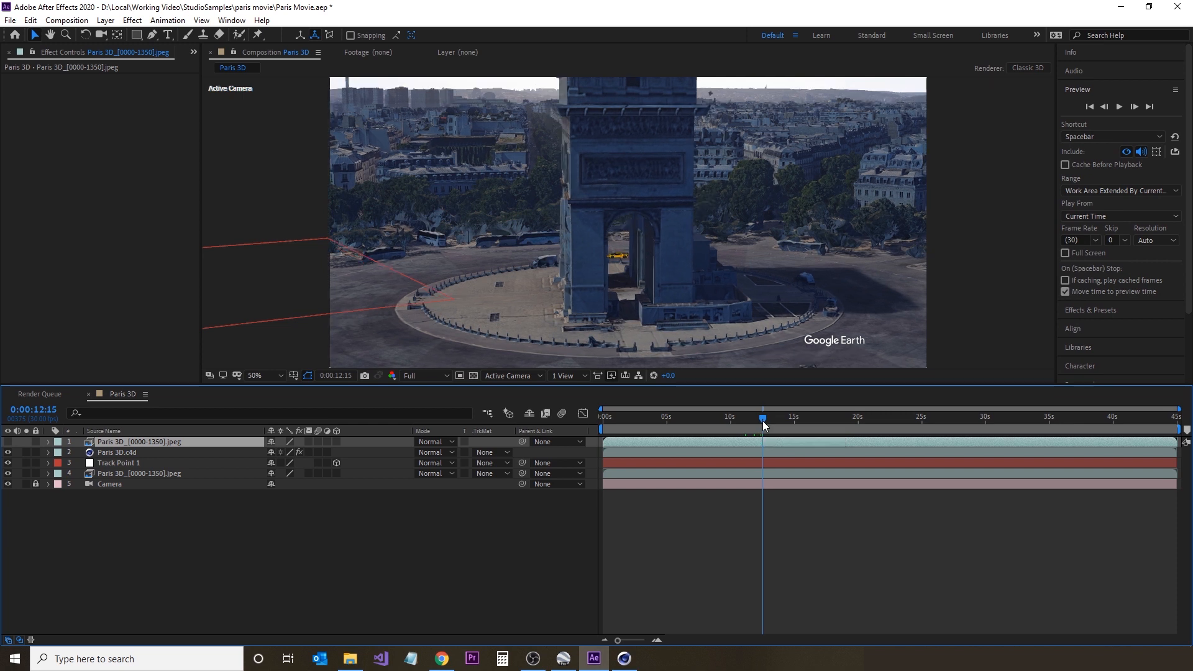
{"action": "left_click_drag", "start_coordinate": [764, 421], "coordinate": [772, 420]}
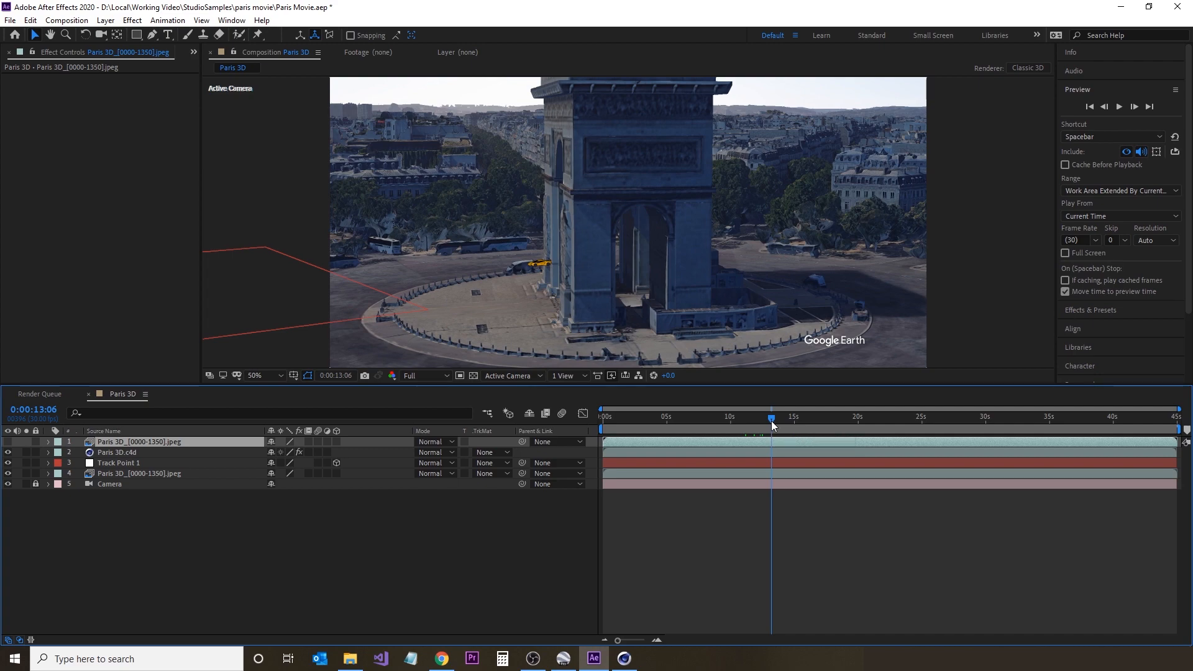
- Switch back to Cinema 4D and delete the Background object from the scene
{"action": "left_click", "coordinate": [625, 659]}
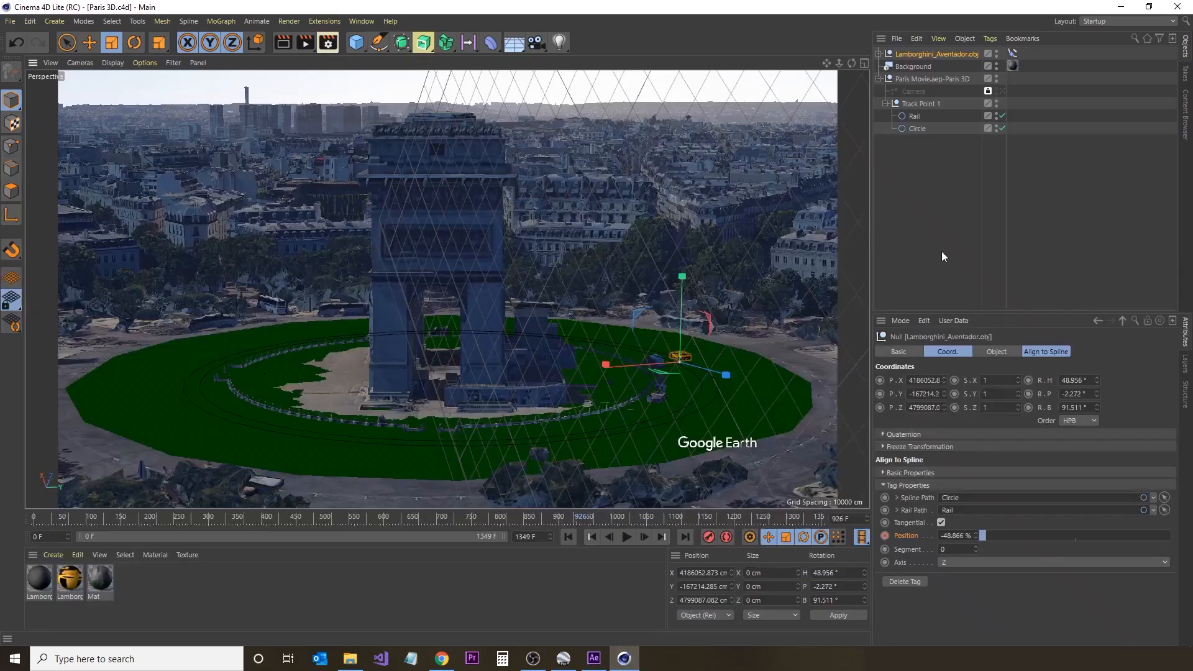
{"action": "left_click", "coordinate": [947, 225]}
{"action": "left_click", "coordinate": [907, 67]}
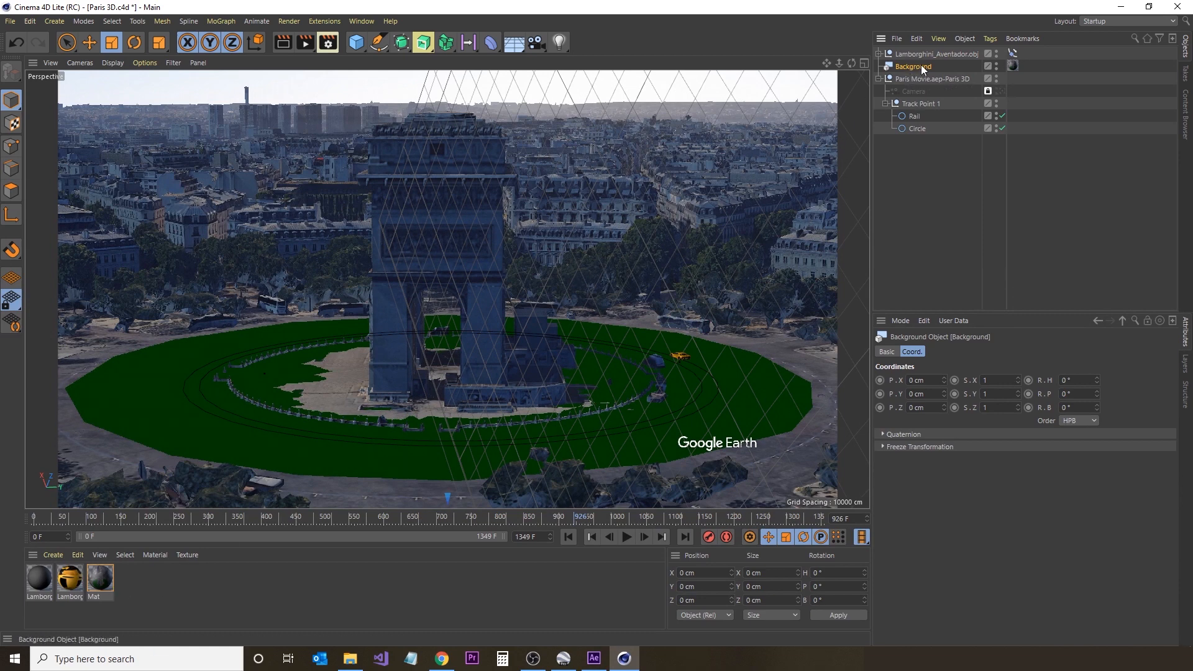
{"action": "key", "text": "Delete"}
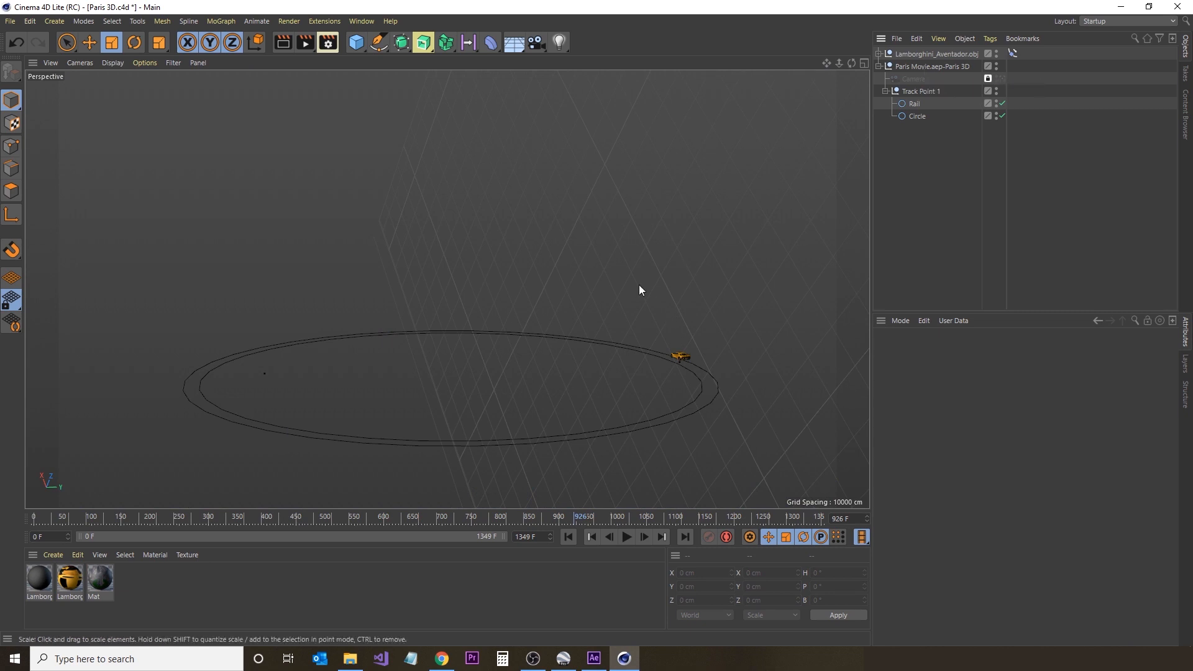
- Save the Cinema 4D scene, then switch to After Effects and go to 0:00:12:17 in the Paris 3D composition
{"action": "key", "text": "ctrl+s"}
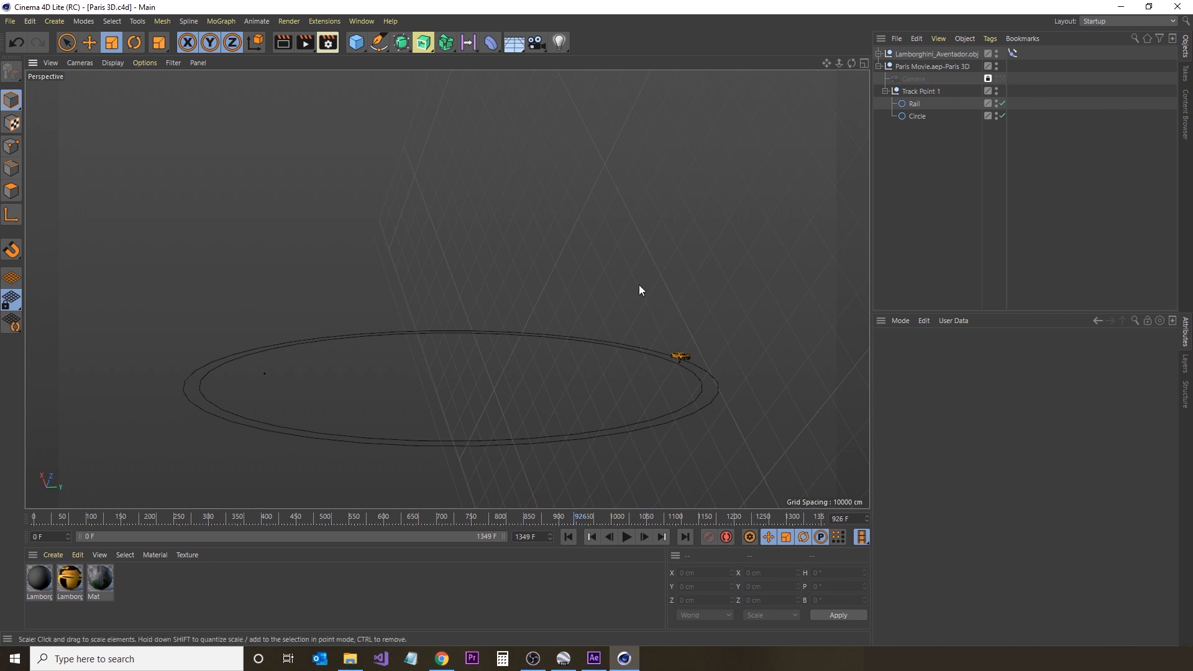
{"action": "left_click", "coordinate": [594, 659]}
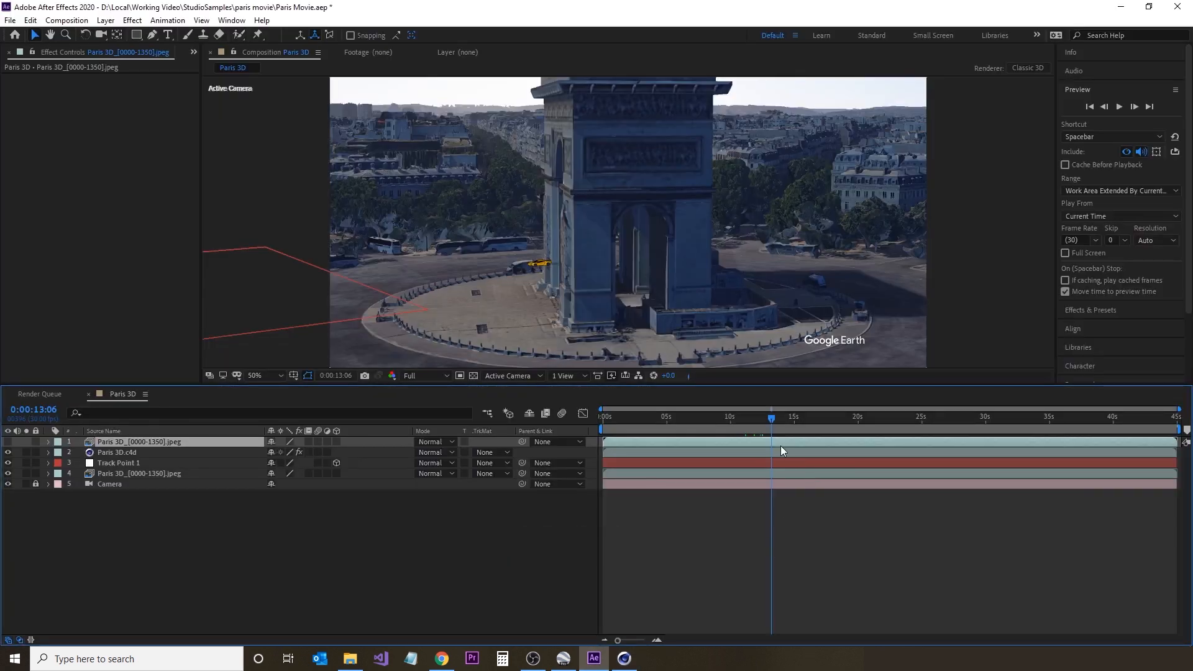
{"action": "left_click", "coordinate": [776, 420]}
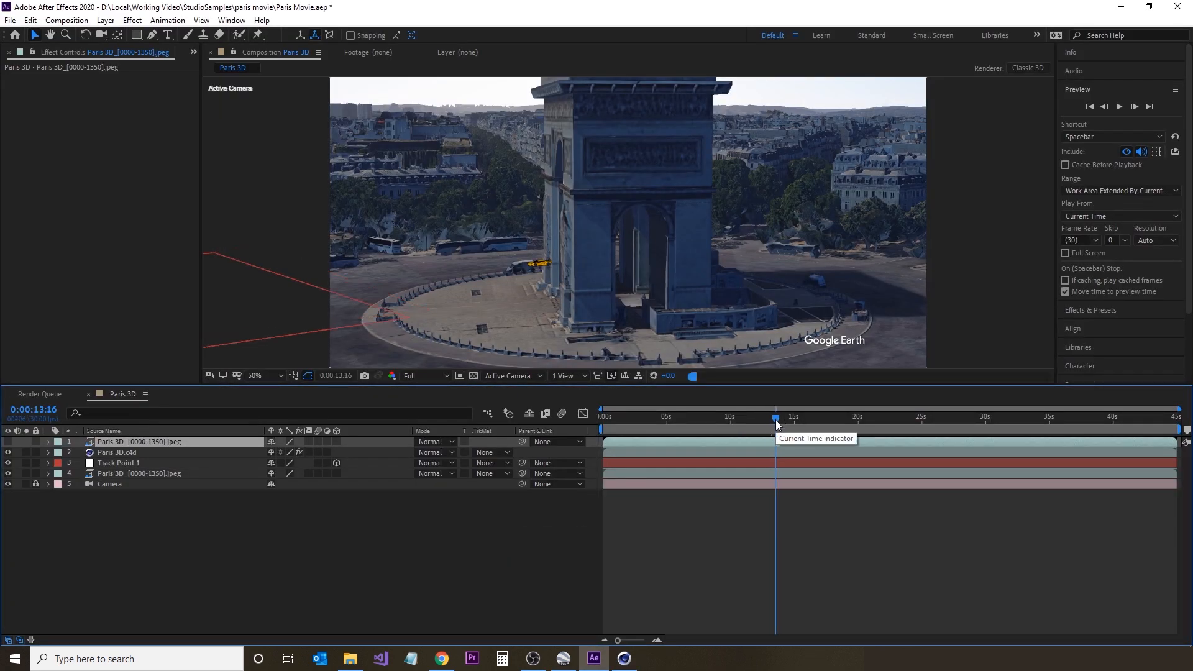
{"action": "left_click", "coordinate": [763, 424]}
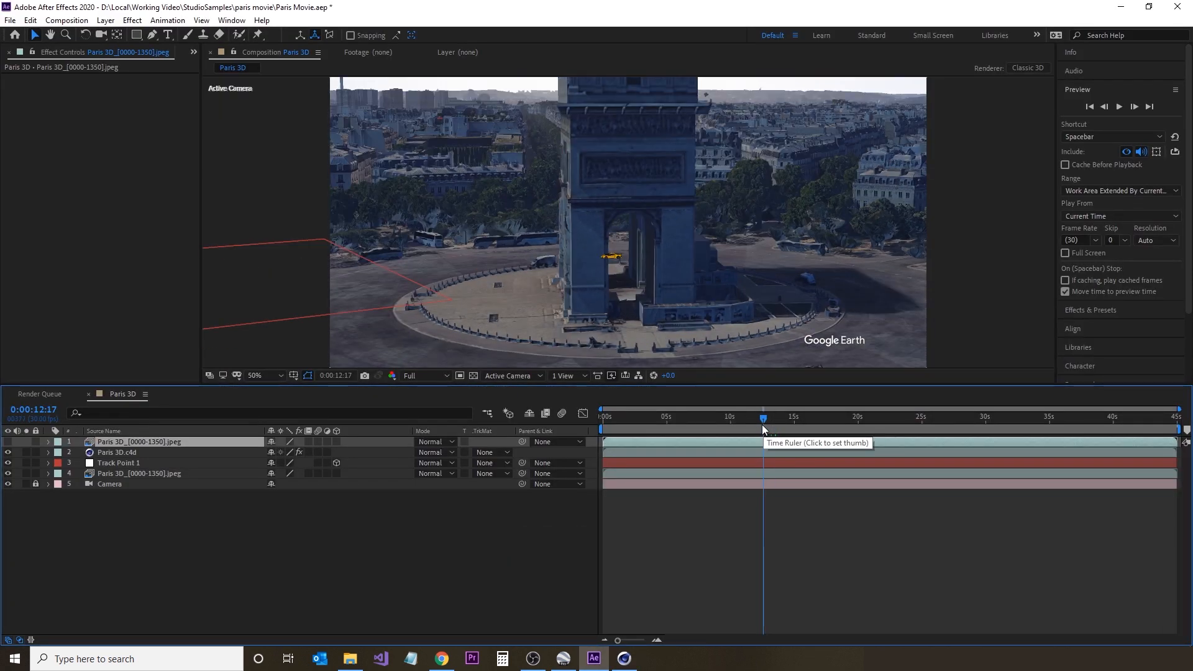
- Unhide the uppermost Paris 3D_[0000-1350].jpeg layer and key out its green ground with Keylight (1.2), sampling the green as Screen Colour
{"action": "left_click", "coordinate": [7, 442]}
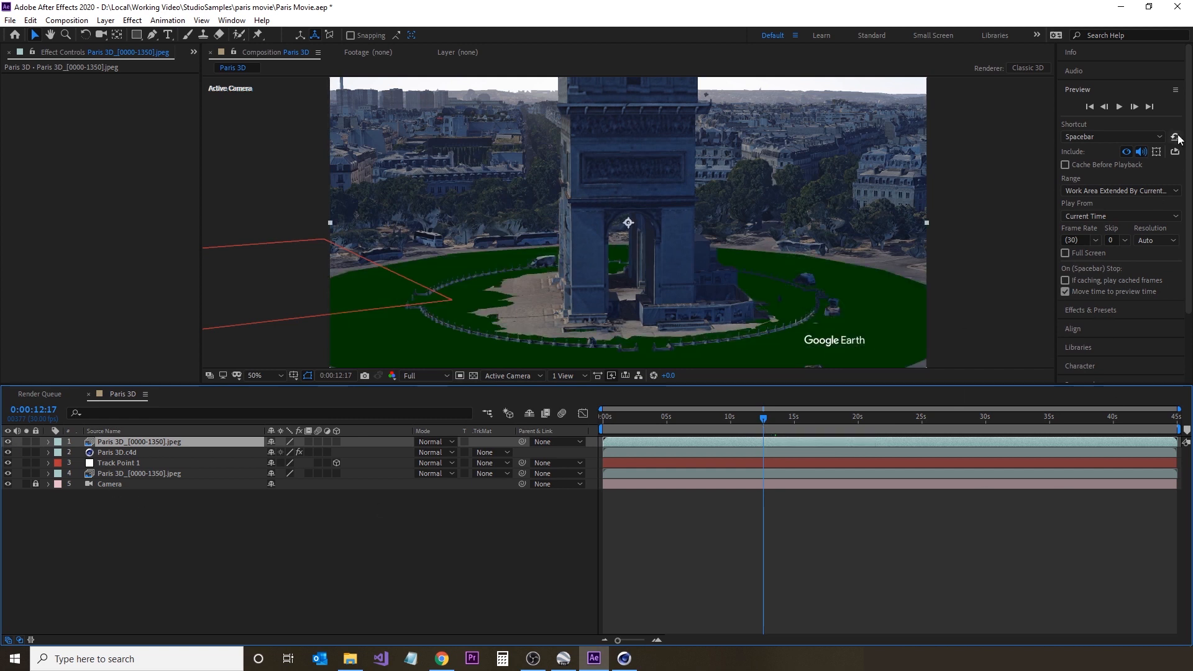
{"action": "left_click", "coordinate": [1115, 309]}
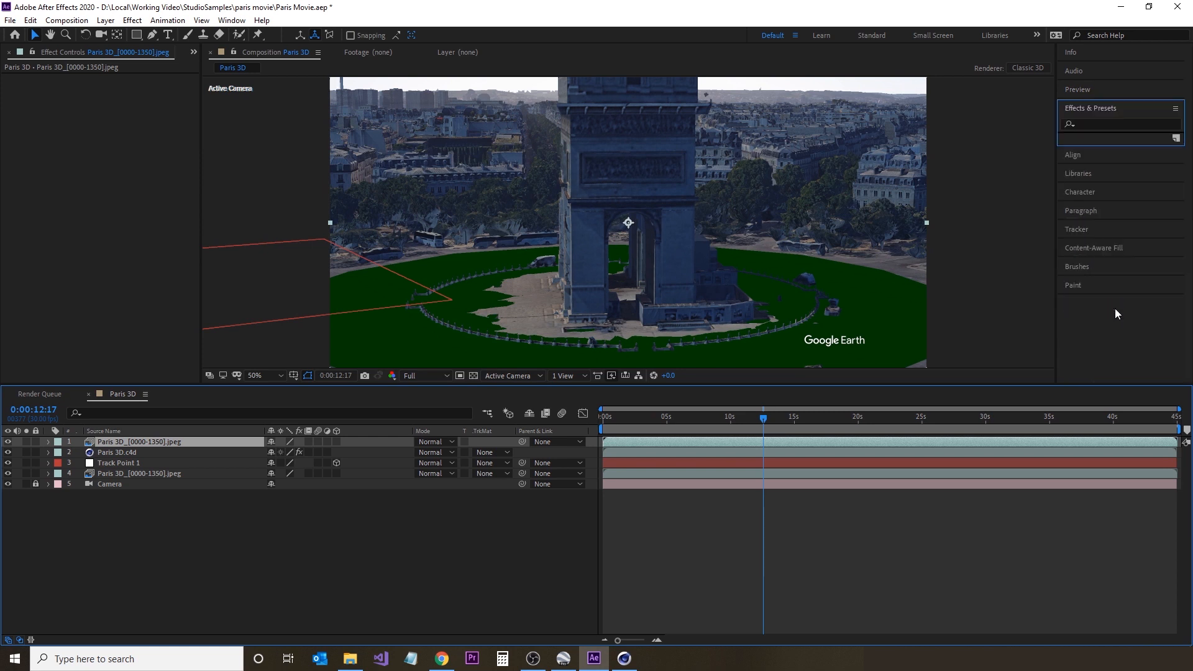
{"action": "left_click", "coordinate": [1092, 124]}
{"action": "type", "text": "key"}
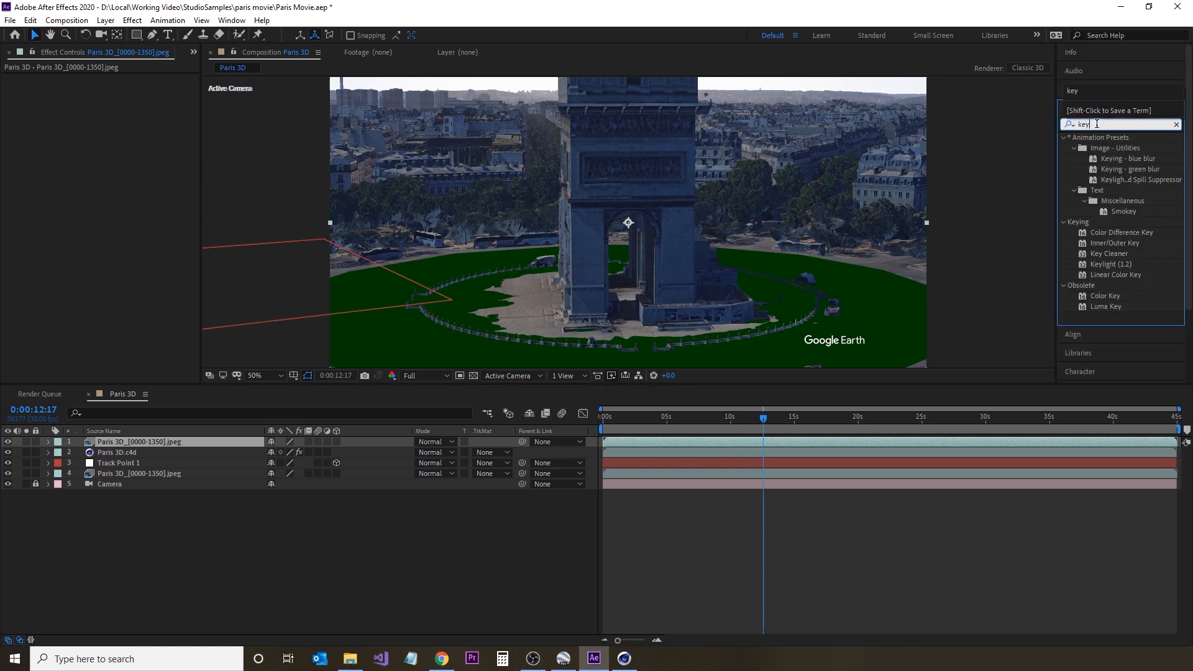
{"action": "left_click", "coordinate": [1135, 261]}
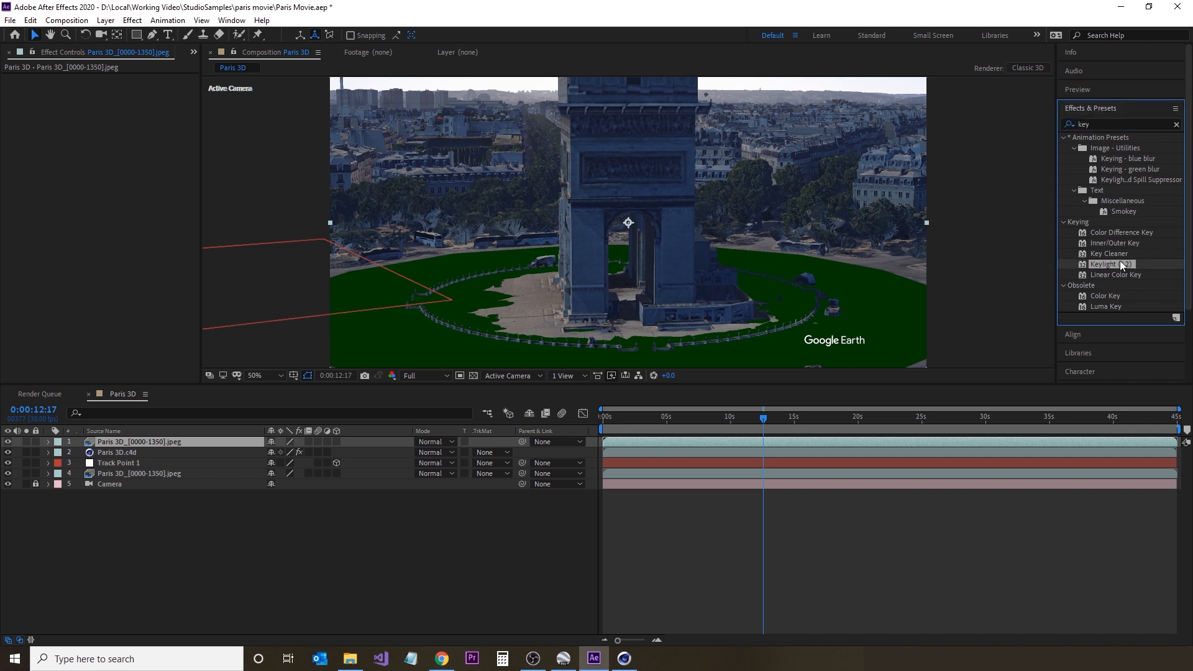
{"action": "left_click_drag", "start_coordinate": [1113, 262], "coordinate": [125, 213]}
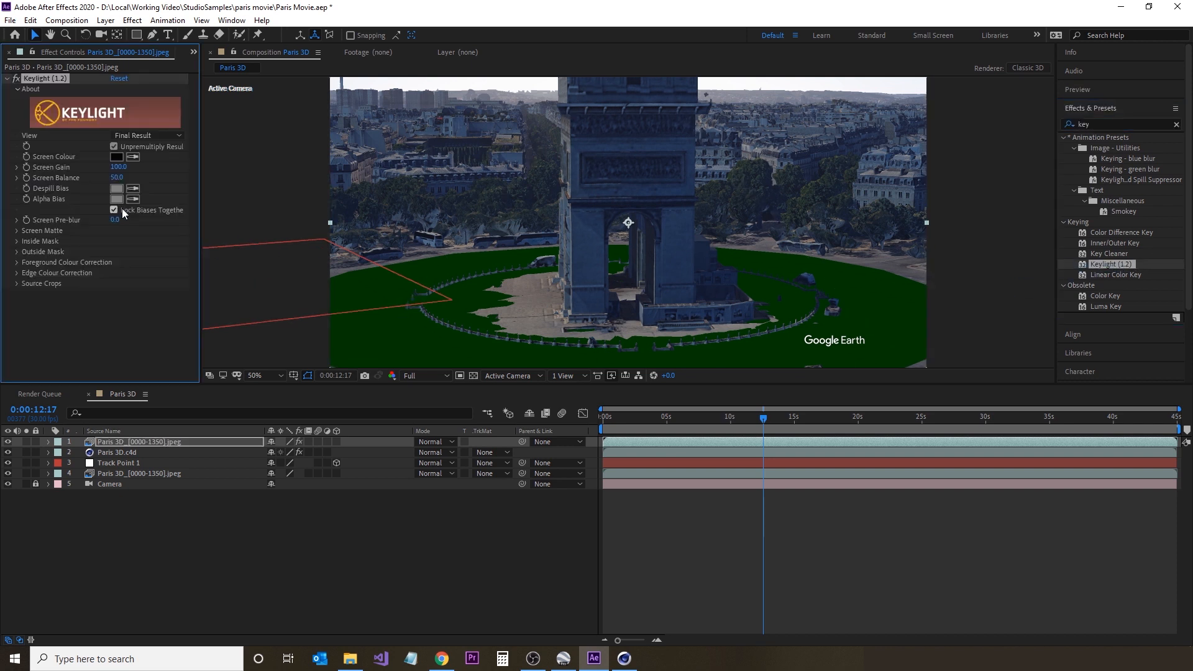
{"action": "left_click", "coordinate": [129, 157]}
{"action": "left_click", "coordinate": [371, 285]}
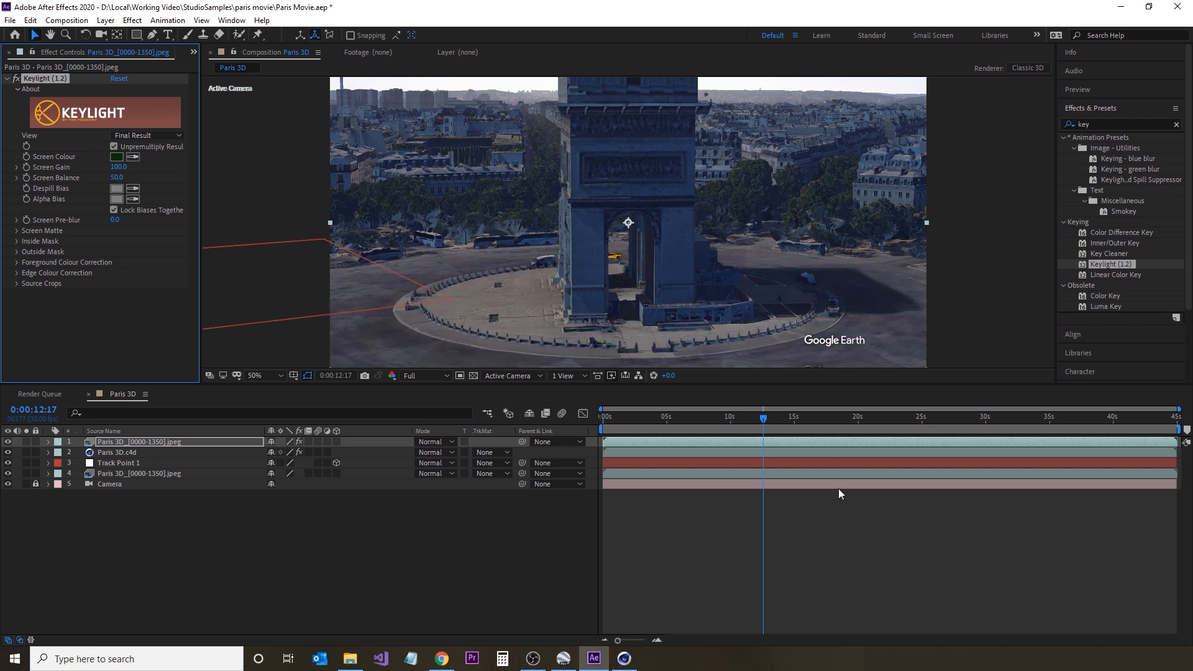
- Add a 100% Opacity keyframe to the uppermost Paris 3D_[0000-1350].jpeg layer at 0:00:15:20
{"action": "left_click_drag", "start_coordinate": [762, 421], "coordinate": [653, 420]}
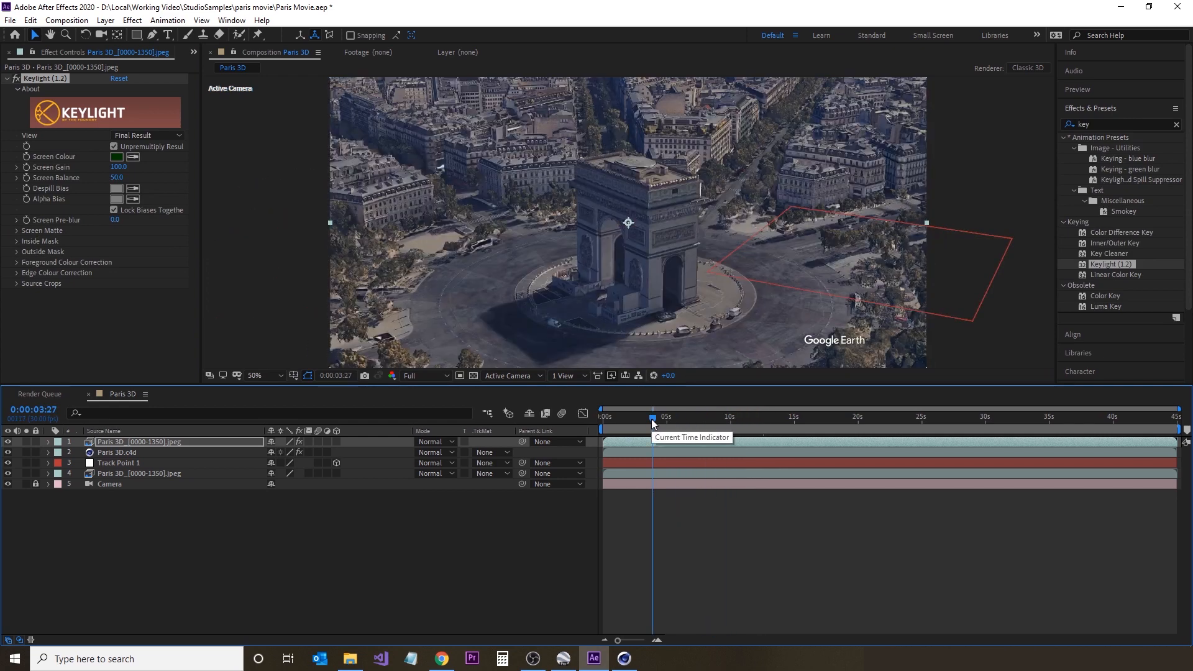
{"action": "left_click_drag", "start_coordinate": [652, 420], "coordinate": [818, 425]}
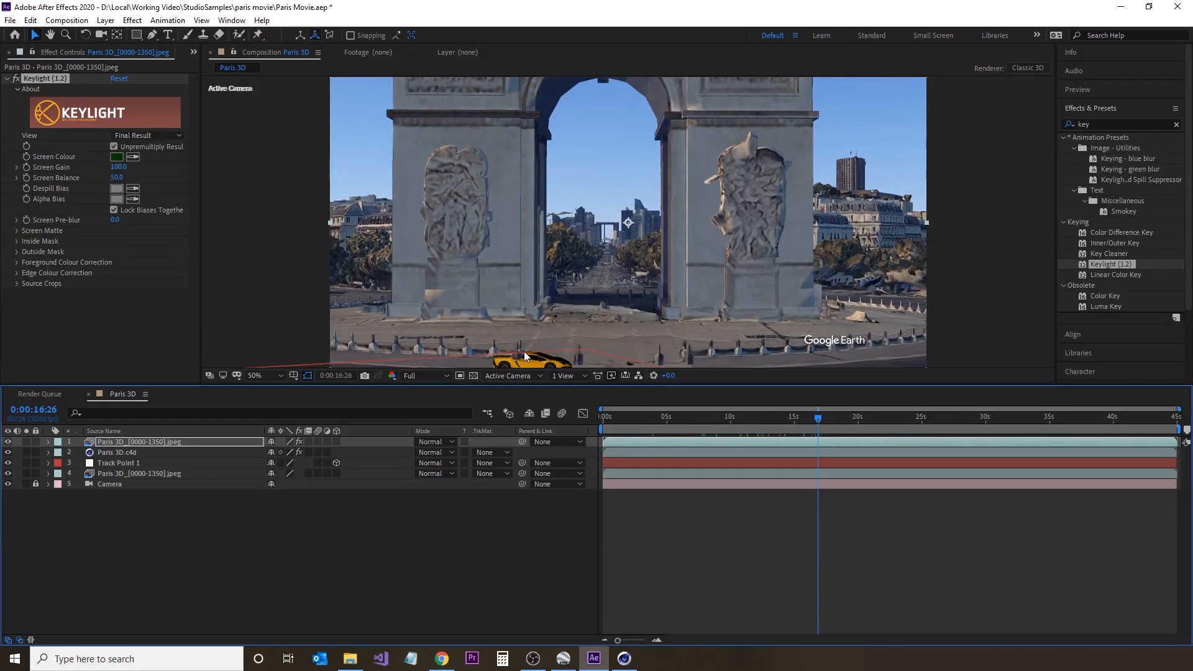
{"action": "left_click", "coordinate": [47, 442]}
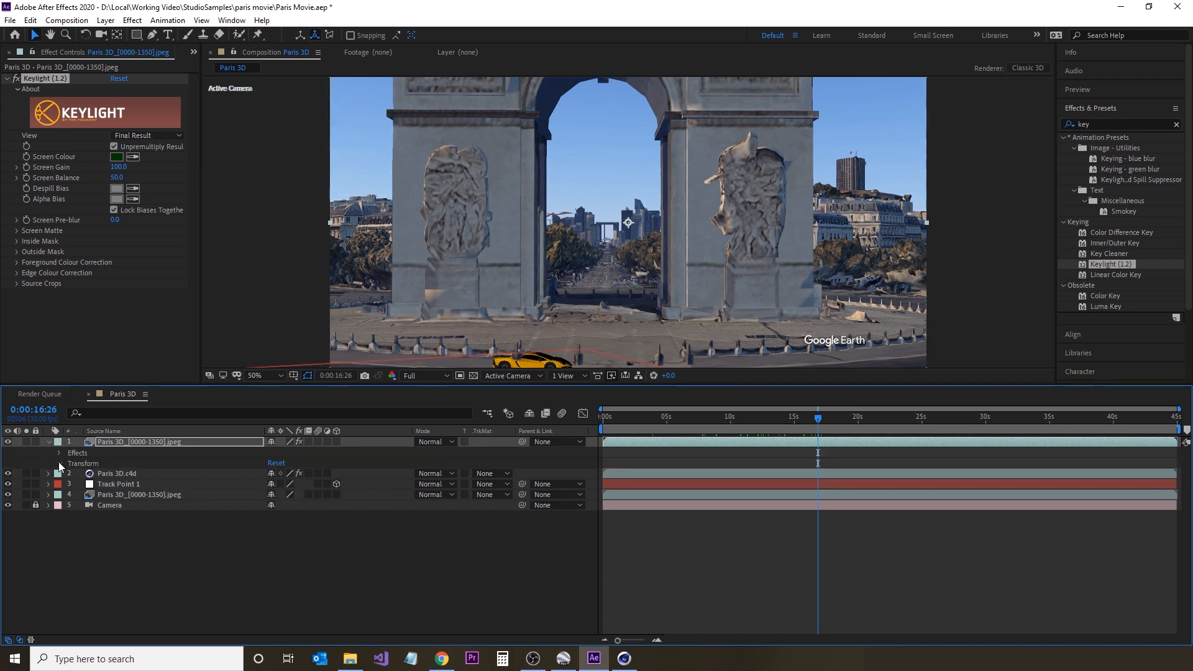
{"action": "left_click", "coordinate": [59, 463]}
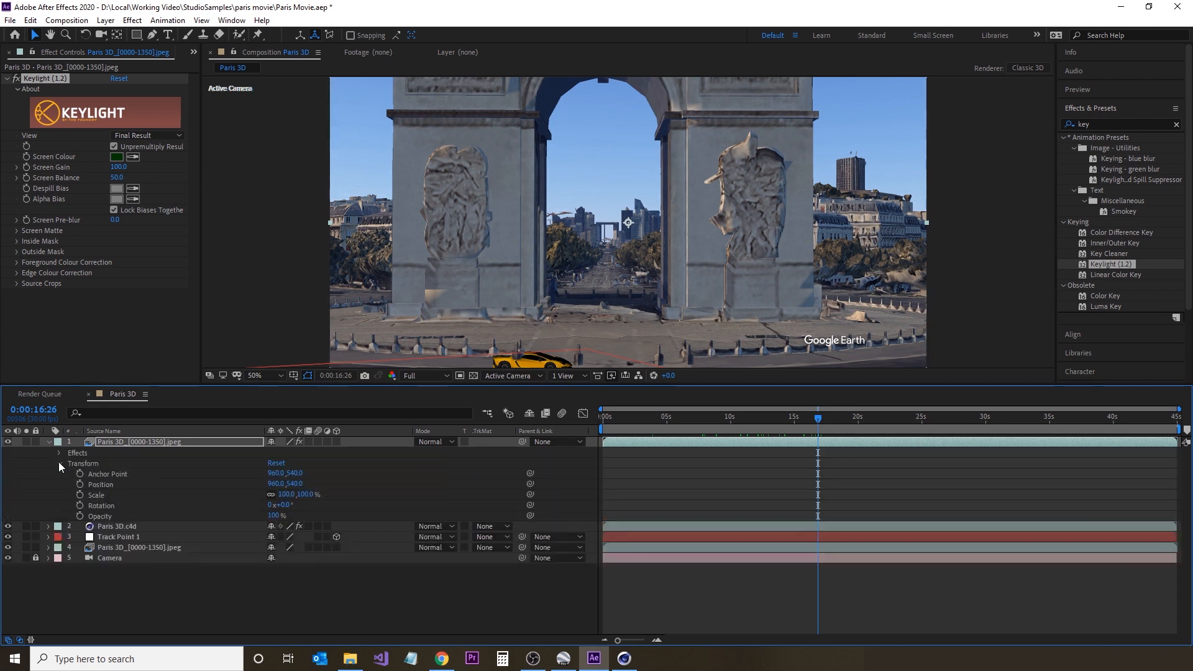
{"action": "left_click", "coordinate": [803, 420]}
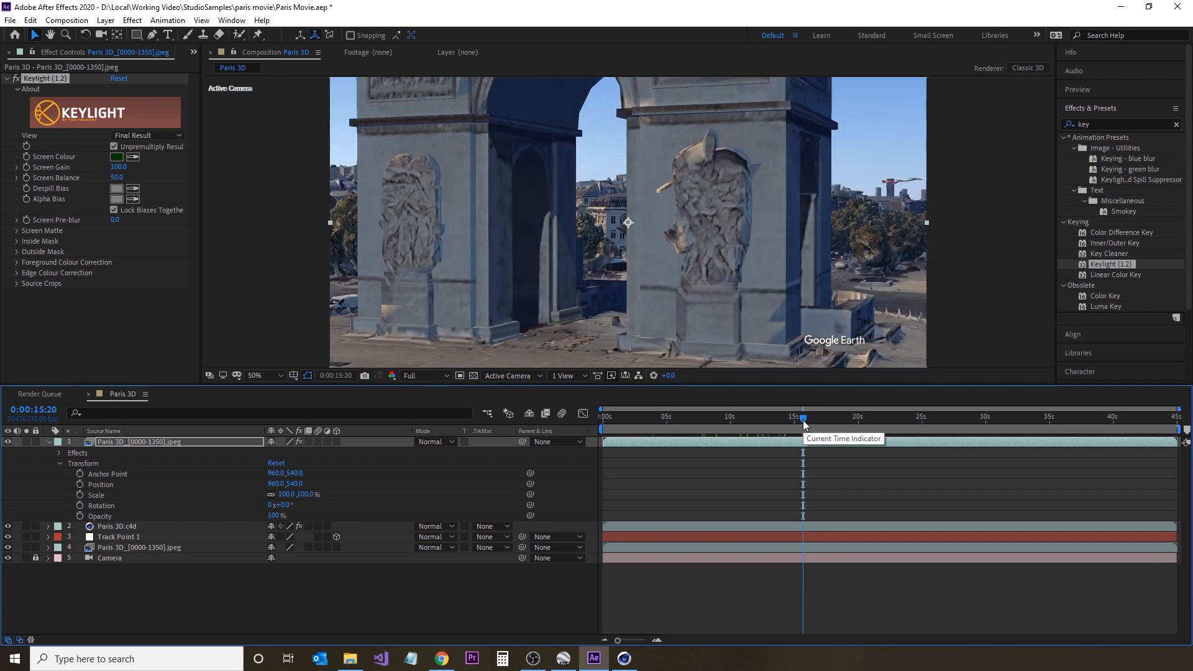
{"action": "left_click", "coordinate": [77, 516]}
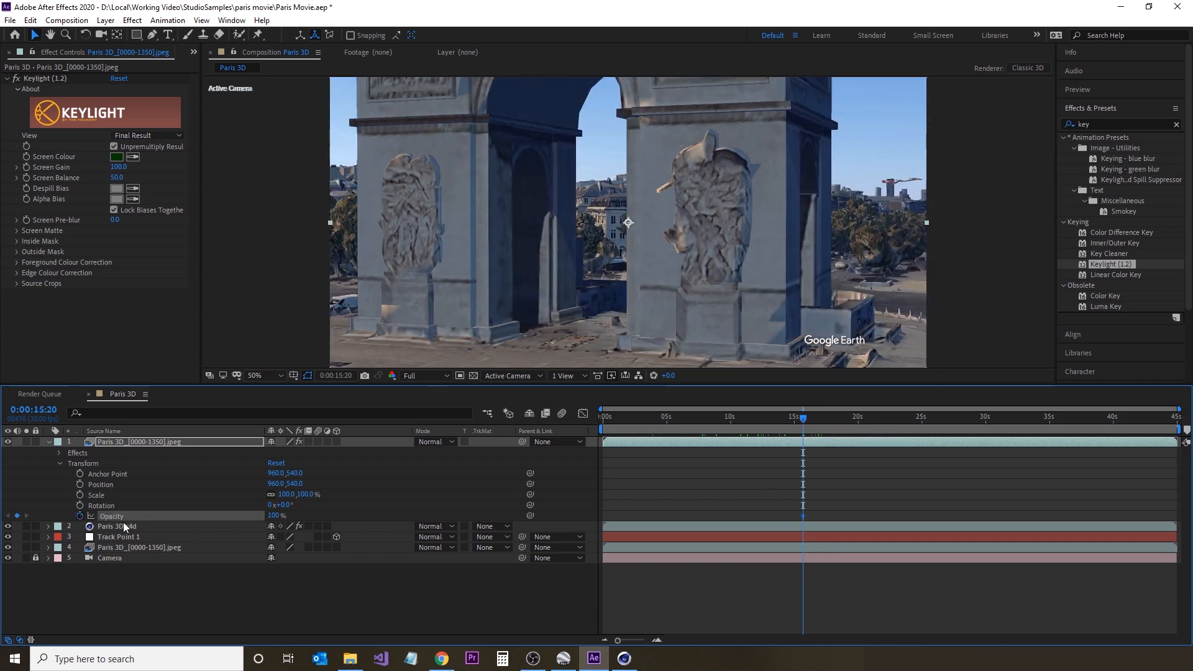
- Set the uppermost layer's Opacity to 0% at 0:00:16:01
{"action": "left_click", "coordinate": [807, 419]}
{"action": "left_click", "coordinate": [275, 516]}
{"action": "type", "text": "0"}
{"action": "key", "text": "Return"}
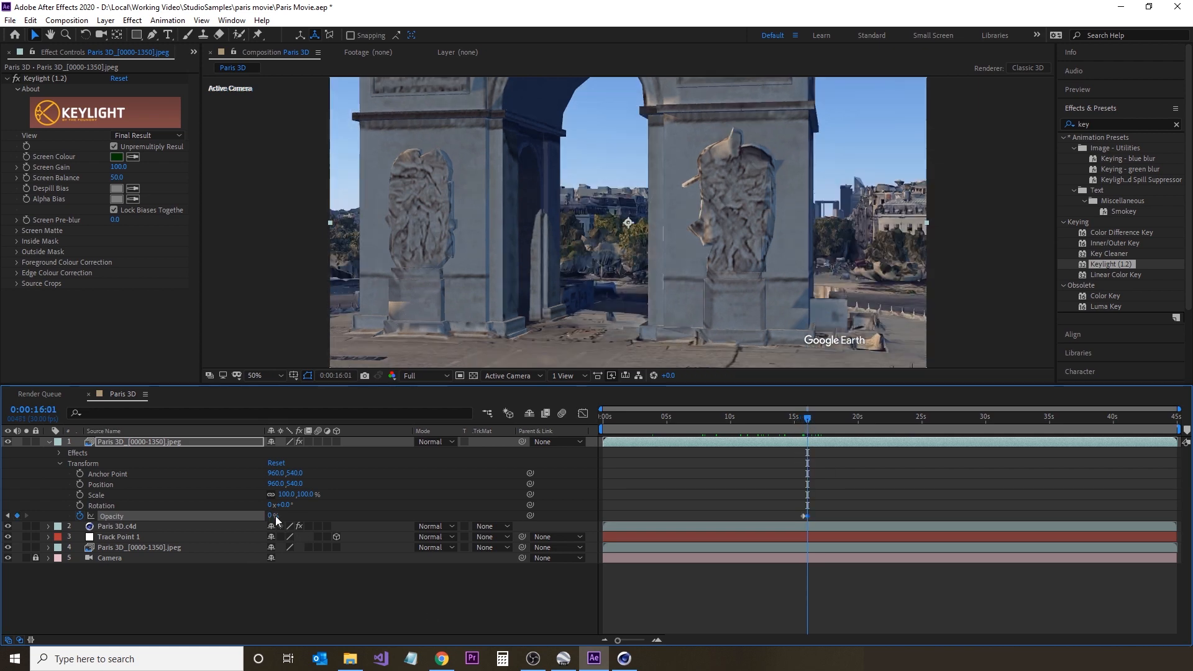
- Find the frame where the tree is about to cover the Lamborghini and add a 0% Opacity keyframe at 0:00:18:23
{"action": "left_click", "coordinate": [824, 419]}
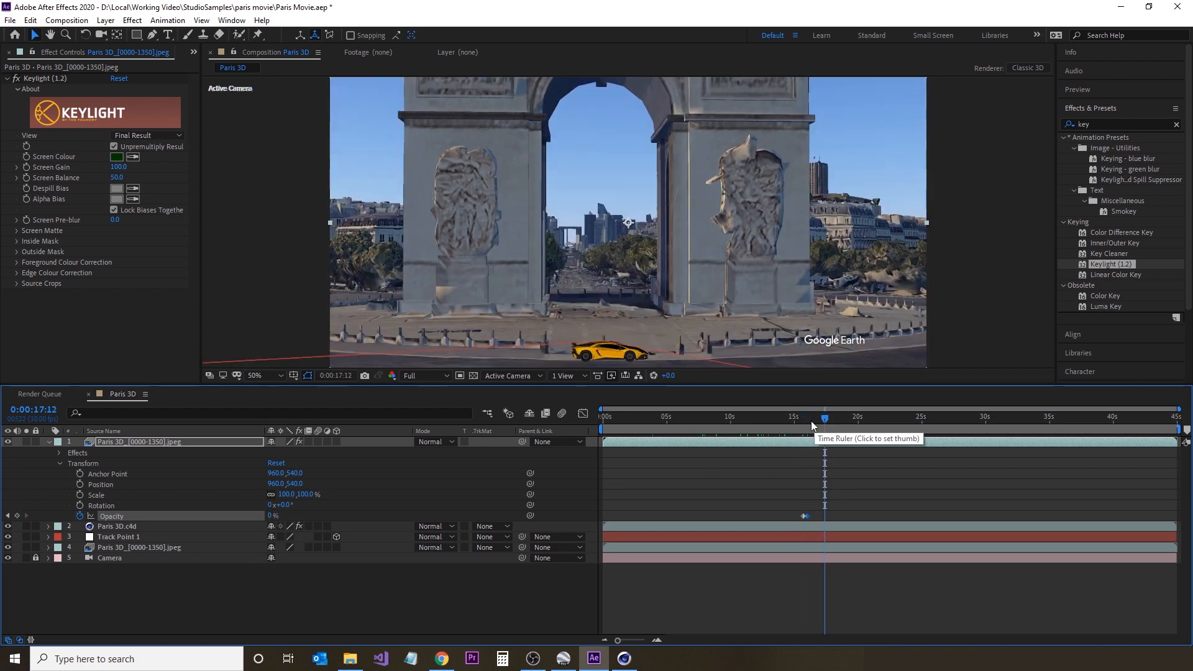
{"action": "left_click", "coordinate": [837, 420]}
{"action": "left_click", "coordinate": [844, 422]}
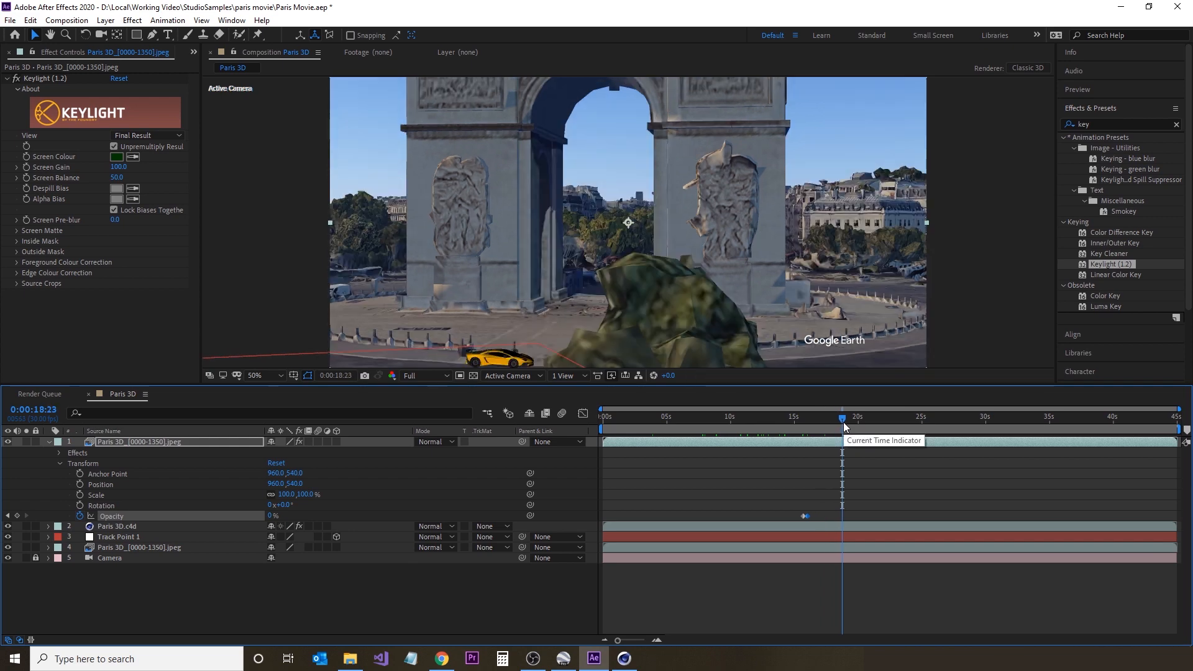
{"action": "left_click_drag", "start_coordinate": [846, 423], "coordinate": [845, 423]}
{"action": "left_click", "coordinate": [1089, 88]}
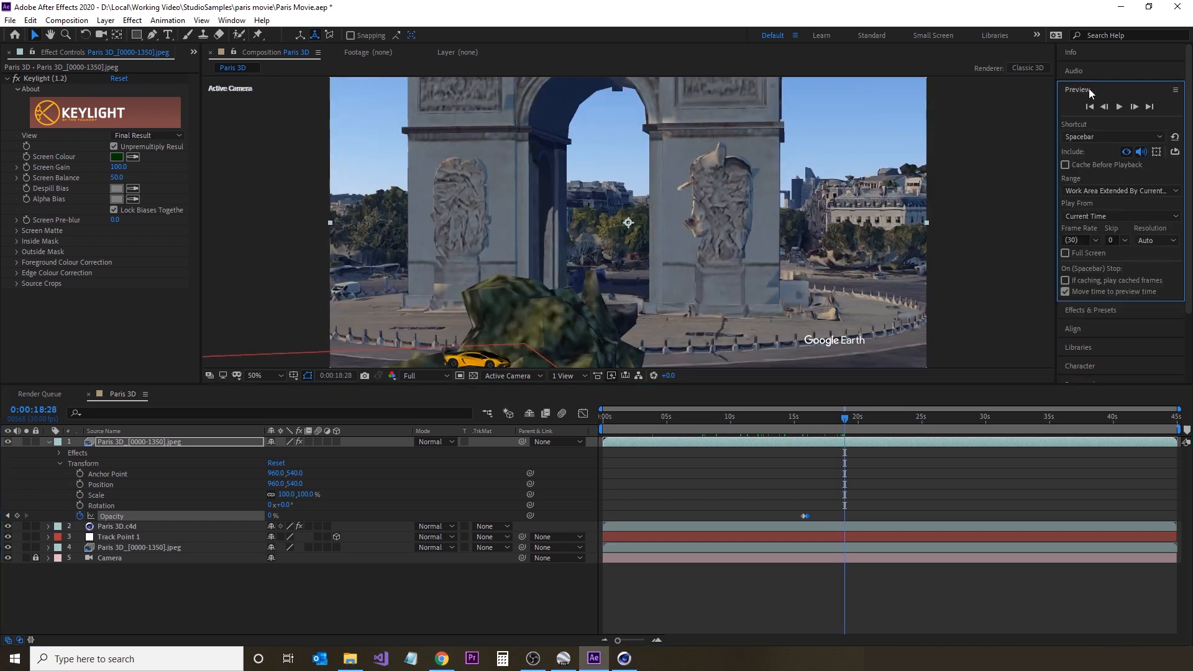
{"action": "left_click", "coordinate": [1105, 107]}
{"action": "left_click", "coordinate": [1104, 107]}
{"action": "left_click", "coordinate": [1104, 107]}
{"action": "left_click", "coordinate": [1105, 107]}
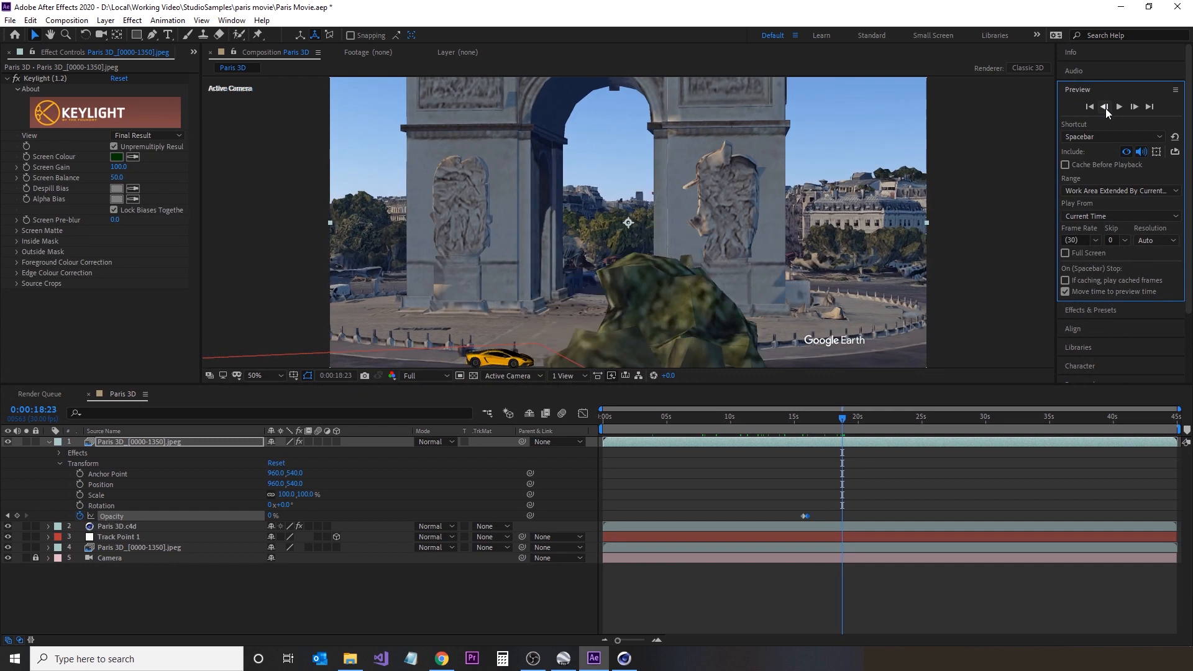
{"action": "left_click", "coordinate": [1105, 107]}
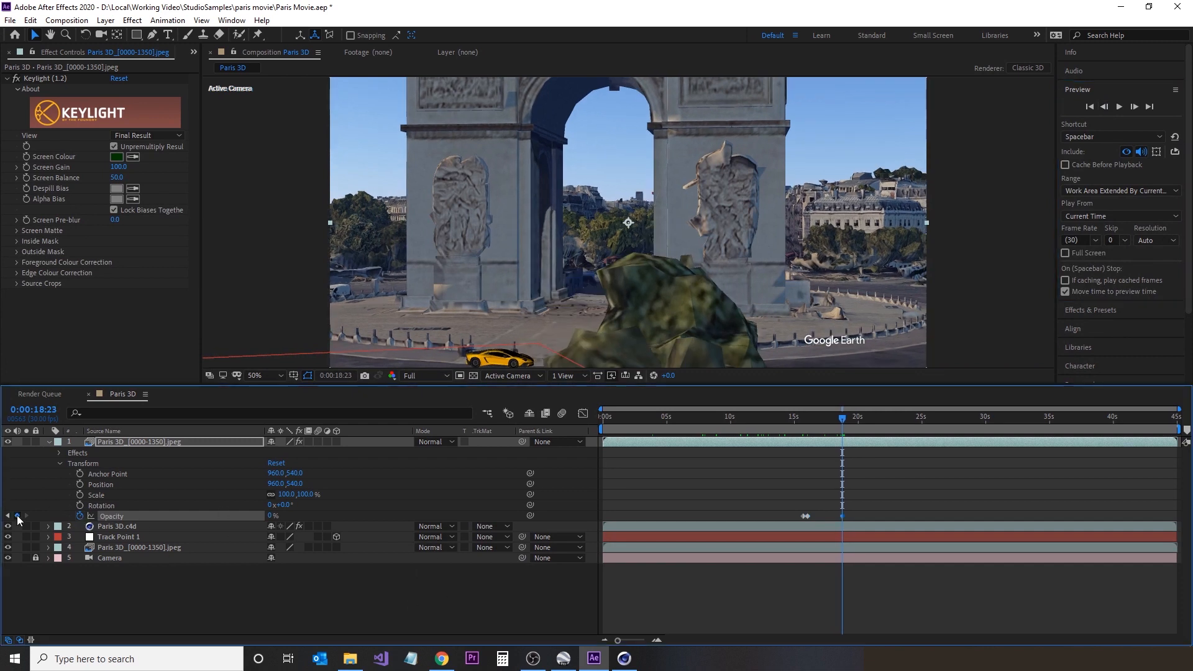
{"action": "left_click", "coordinate": [17, 516]}
- Set the uppermost layer's Opacity to 100% one frame further on, at 0:00:18:24
{"action": "left_click", "coordinate": [1135, 107]}
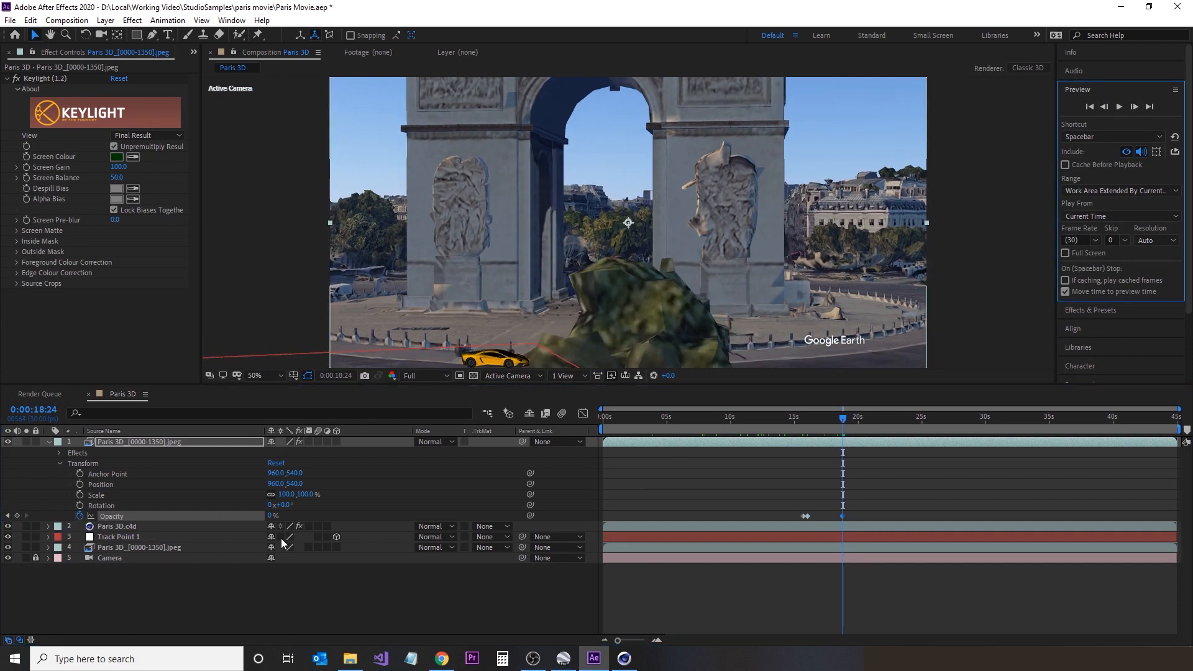
{"action": "left_click", "coordinate": [272, 516]}
{"action": "type", "text": "100"}
{"action": "key", "text": "Return"}
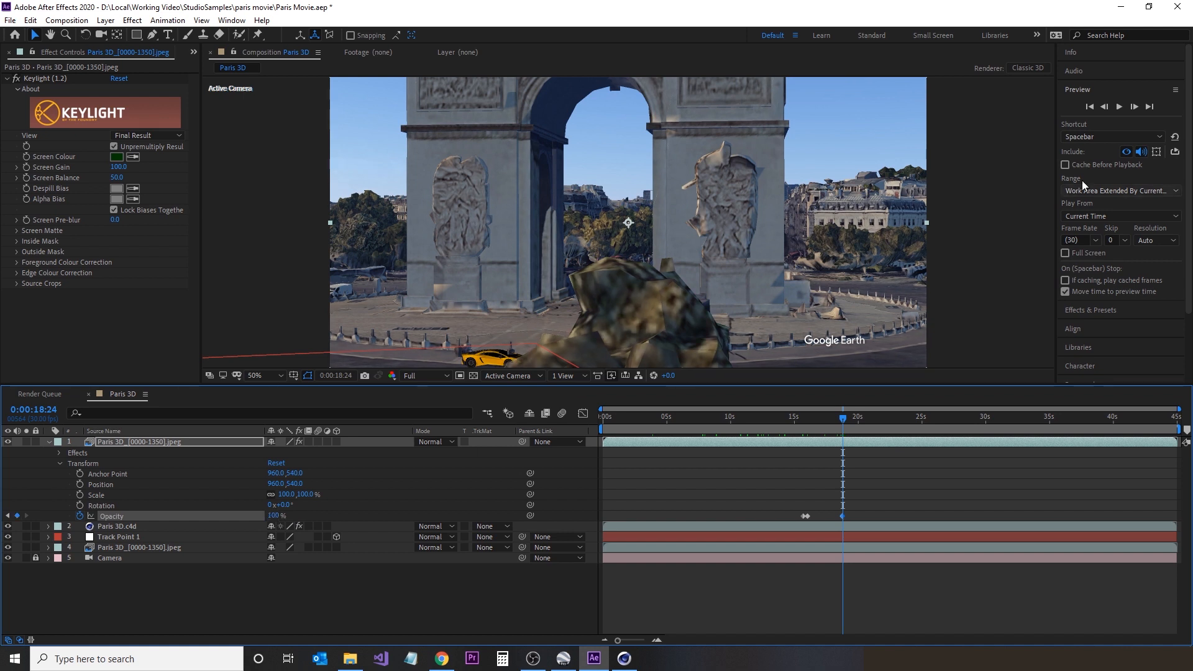
- At 0:00:18:26, set Keylight's Screen Gain to 150 and Screen Balance to 25 on the uppermost layer
{"action": "left_click", "coordinate": [1134, 107]}
{"action": "left_click", "coordinate": [1134, 107]}
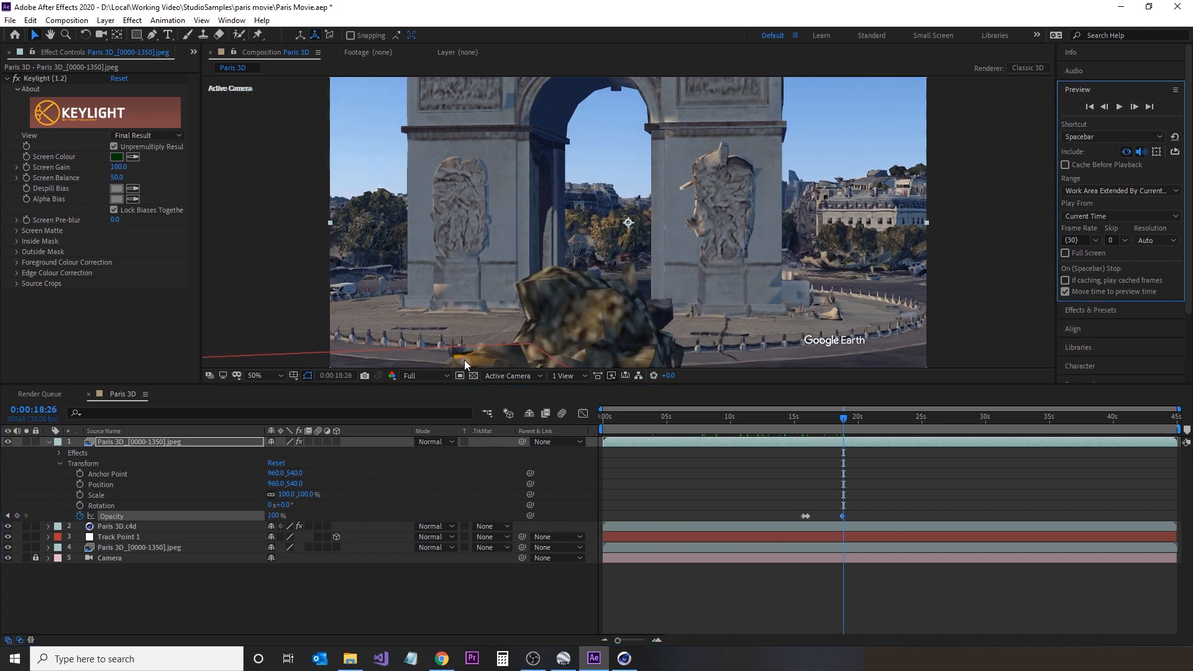
{"action": "left_click", "coordinate": [118, 167]}
{"action": "type", "text": "150"}
{"action": "key", "text": "Return"}
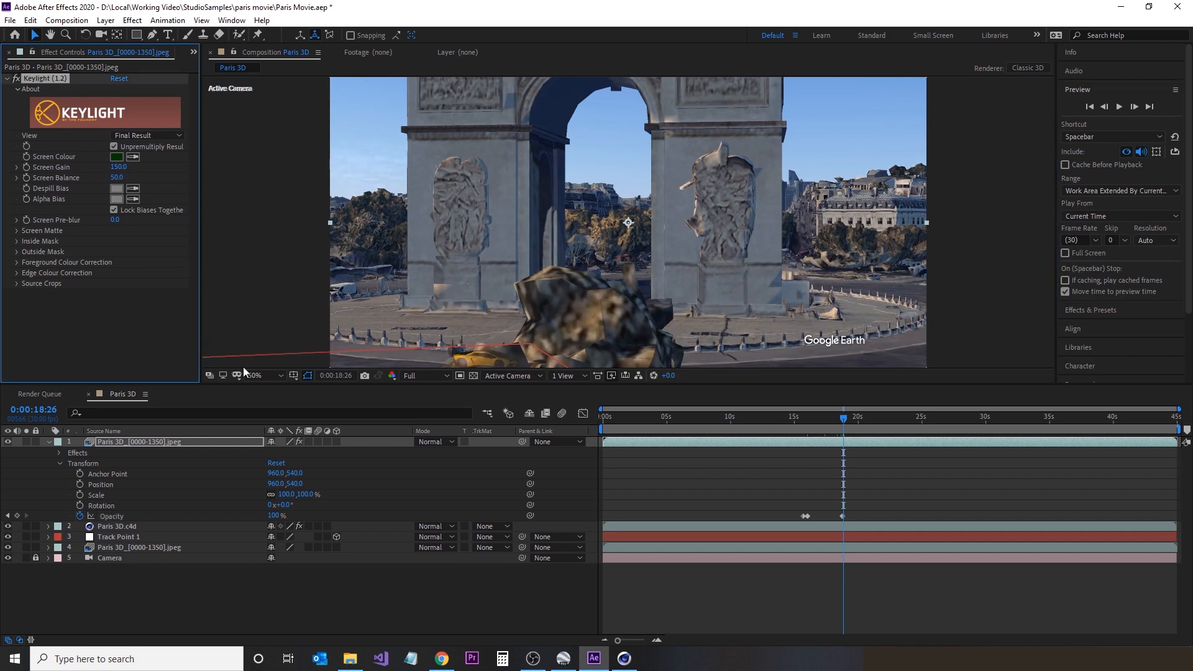
{"action": "left_click", "coordinate": [117, 179]}
{"action": "type", "text": "25"}
{"action": "key", "text": "Return"}
- Set Keylight's Screen Gain back to 100
{"action": "left_click", "coordinate": [119, 168]}
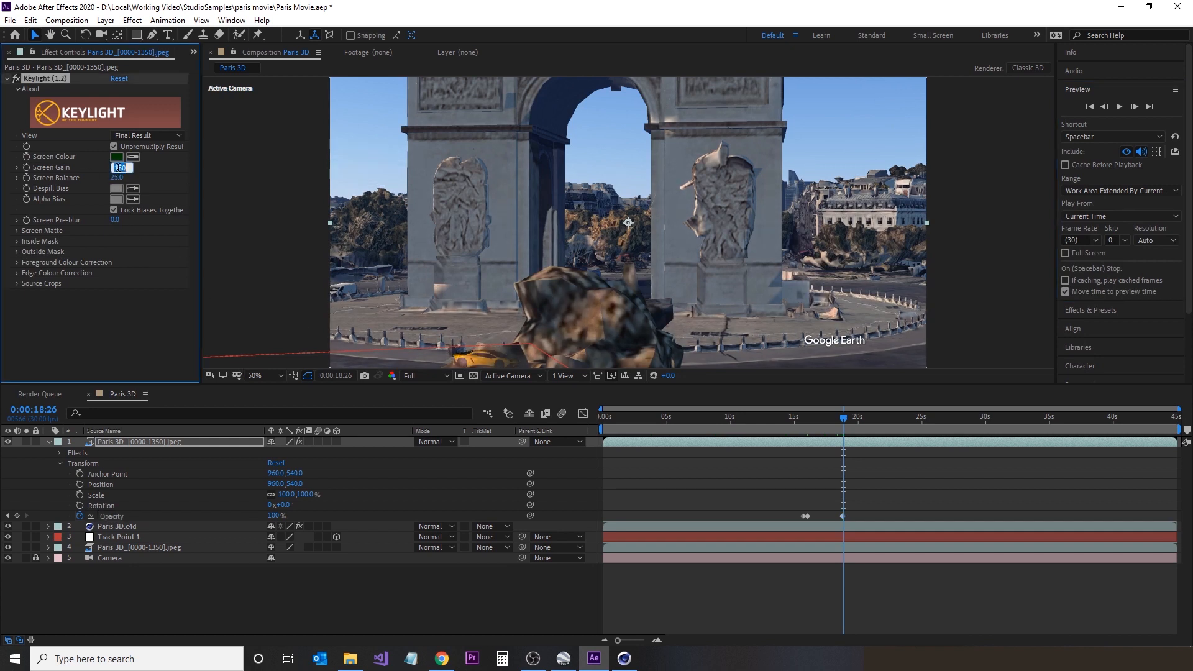
{"action": "type", "text": "150"}
{"action": "key", "text": "Return"}
{"action": "left_click", "coordinate": [118, 168]}
{"action": "type", "text": "100"}
{"action": "key", "text": "Return"}
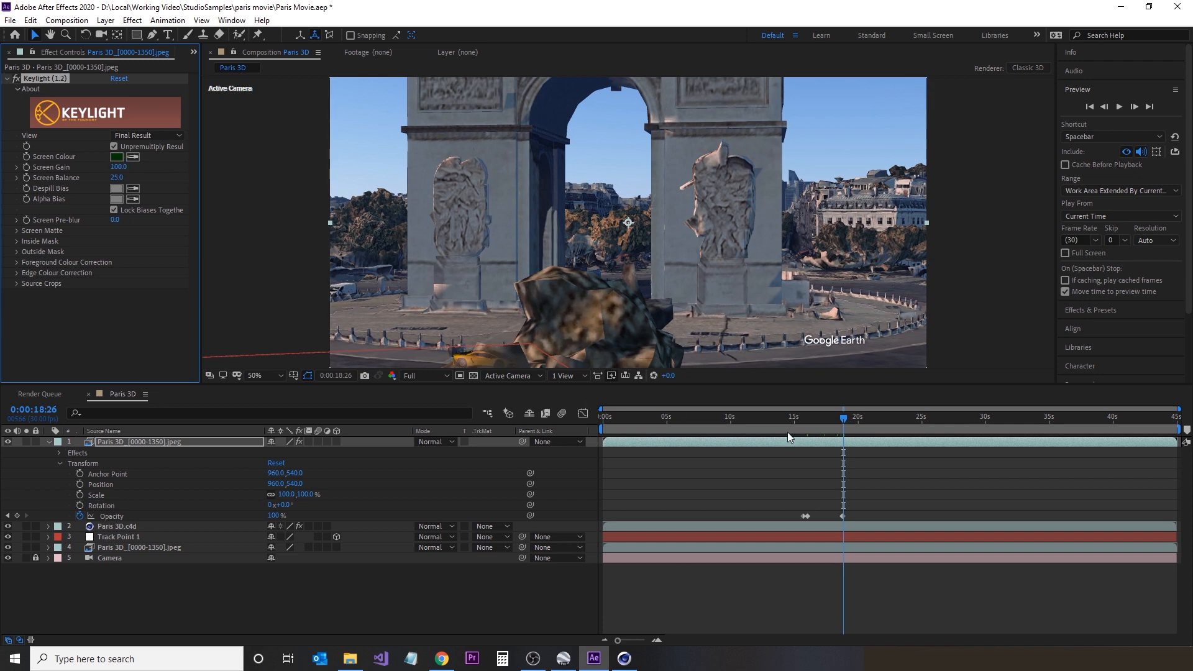
- Step back from 0:00:12:24 to 0:00:12:18 and examine the Lamborghini through the arch up close, then fit the whole frame in view
{"action": "left_click_drag", "start_coordinate": [788, 434], "coordinate": [767, 439]}
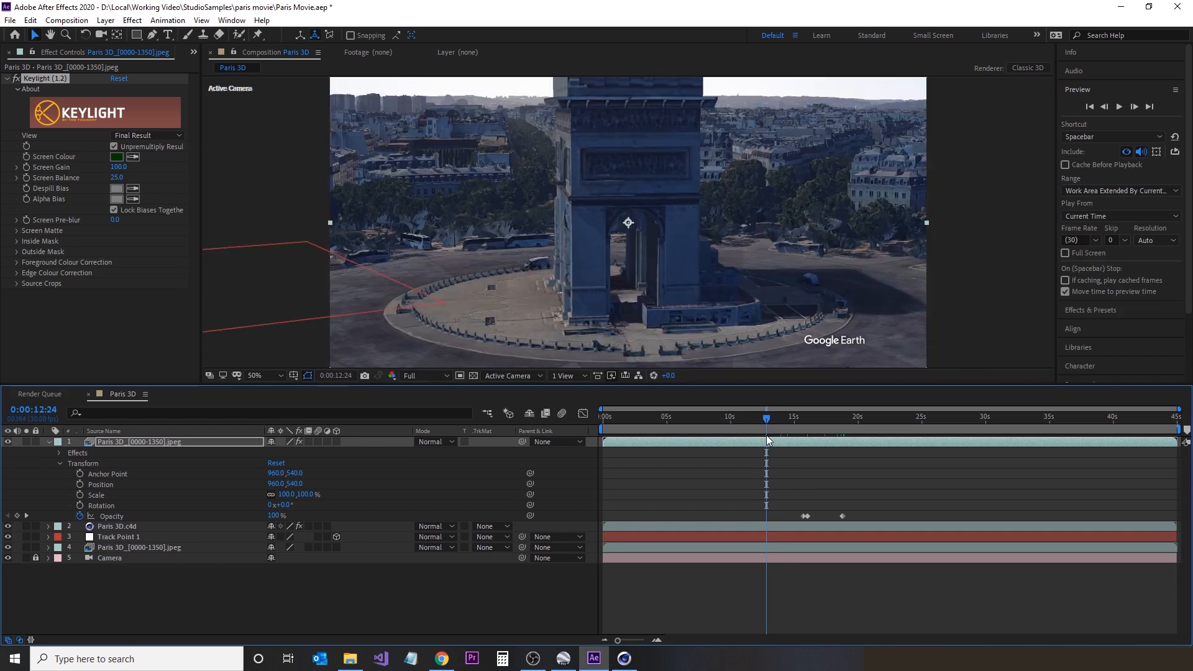
{"action": "left_click", "coordinate": [1106, 106]}
{"action": "left_click", "coordinate": [1106, 107]}
{"action": "left_click", "coordinate": [1106, 106]}
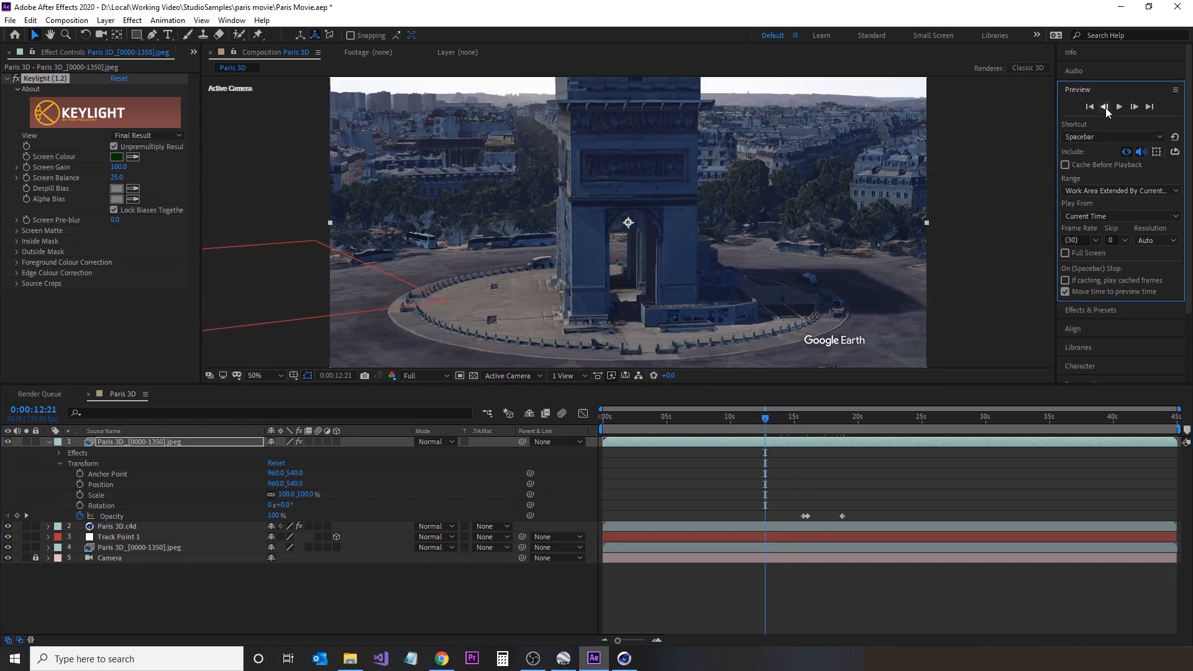
{"action": "left_click", "coordinate": [1105, 107]}
{"action": "left_click", "coordinate": [1106, 107]}
{"action": "left_click", "coordinate": [1106, 107]}
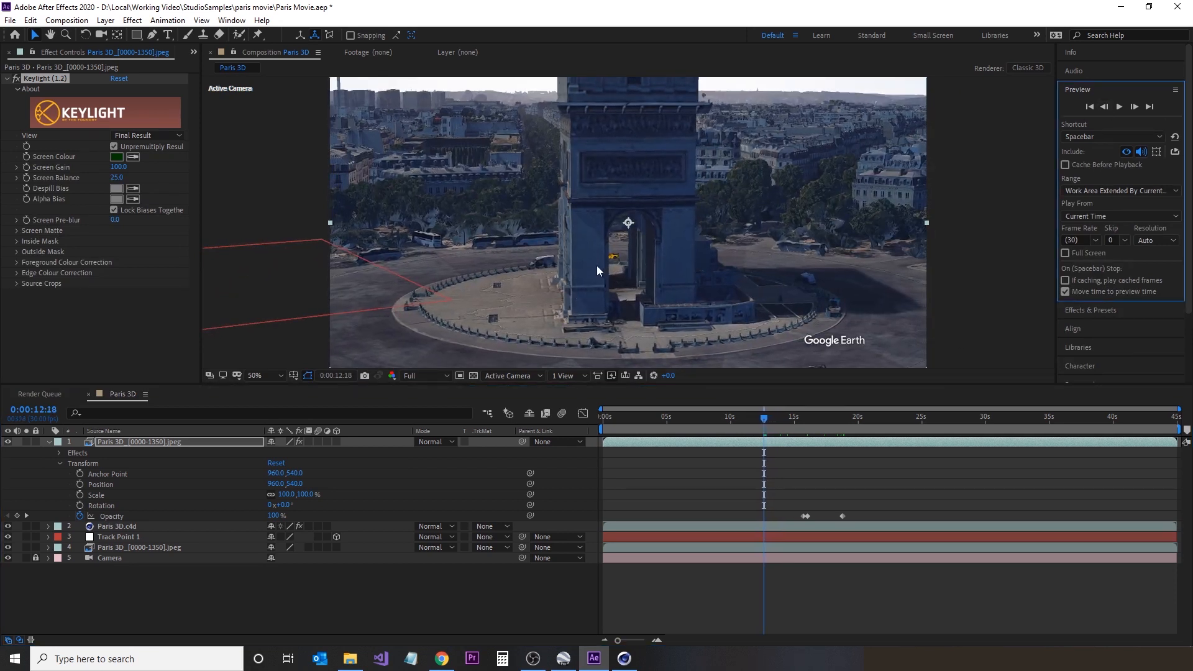
{"action": "key", "text": "/"}
{"action": "scroll", "coordinate": [580, 305], "scroll_direction": "up", "scroll_amount": 1}
{"action": "middle_click_drag", "start_coordinate": [565, 327], "coordinate": [564, 256]}
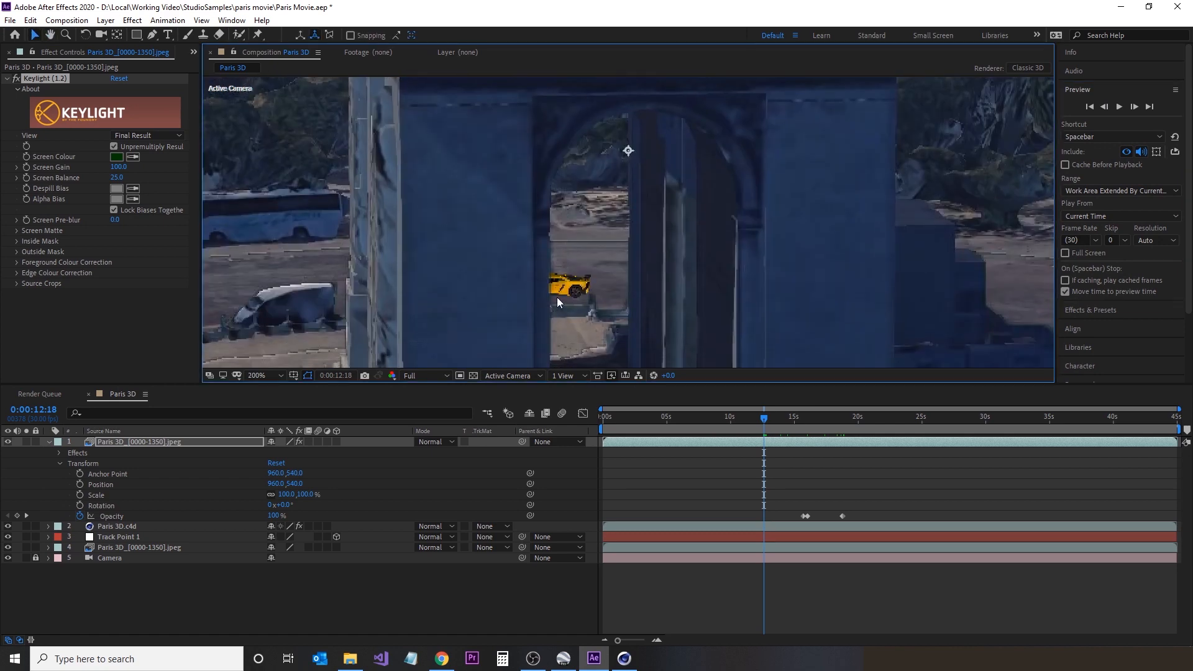
{"action": "left_click", "coordinate": [259, 375]}
{"action": "left_click", "coordinate": [264, 401]}
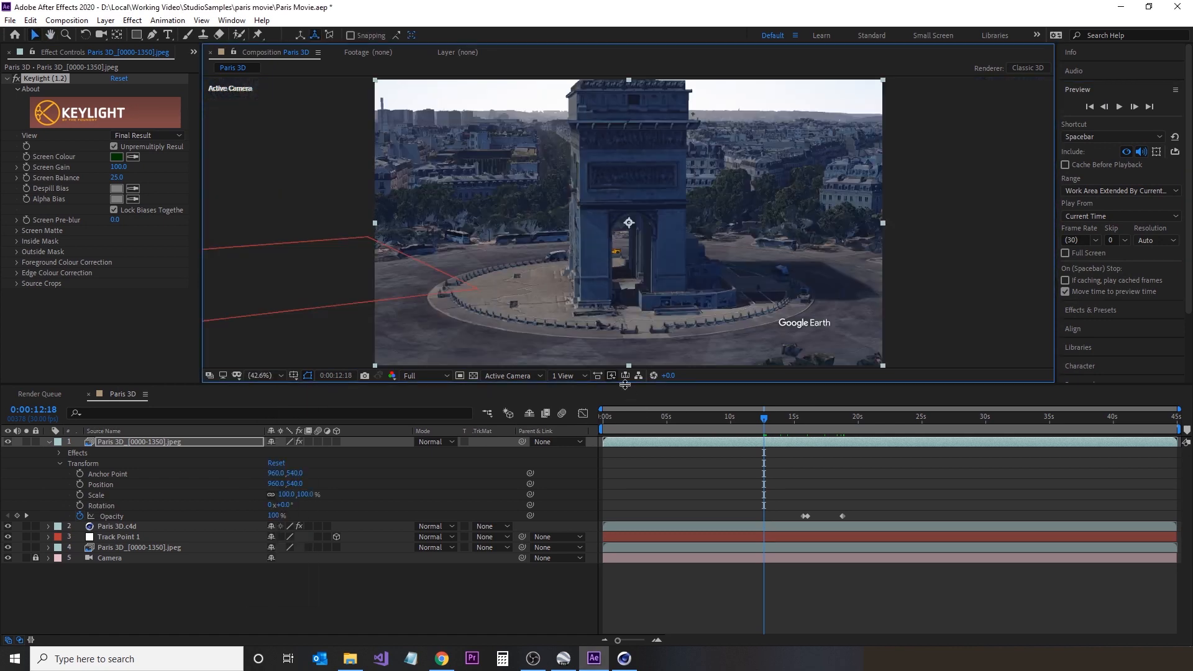
- Enlarge the composition view and scrub the timeline forward to review the Lamborghini's pass around the Arc de Triomphe
{"action": "left_click_drag", "start_coordinate": [630, 385], "coordinate": [630, 456]}
{"action": "left_click_drag", "start_coordinate": [827, 500], "coordinate": [1088, 497]}
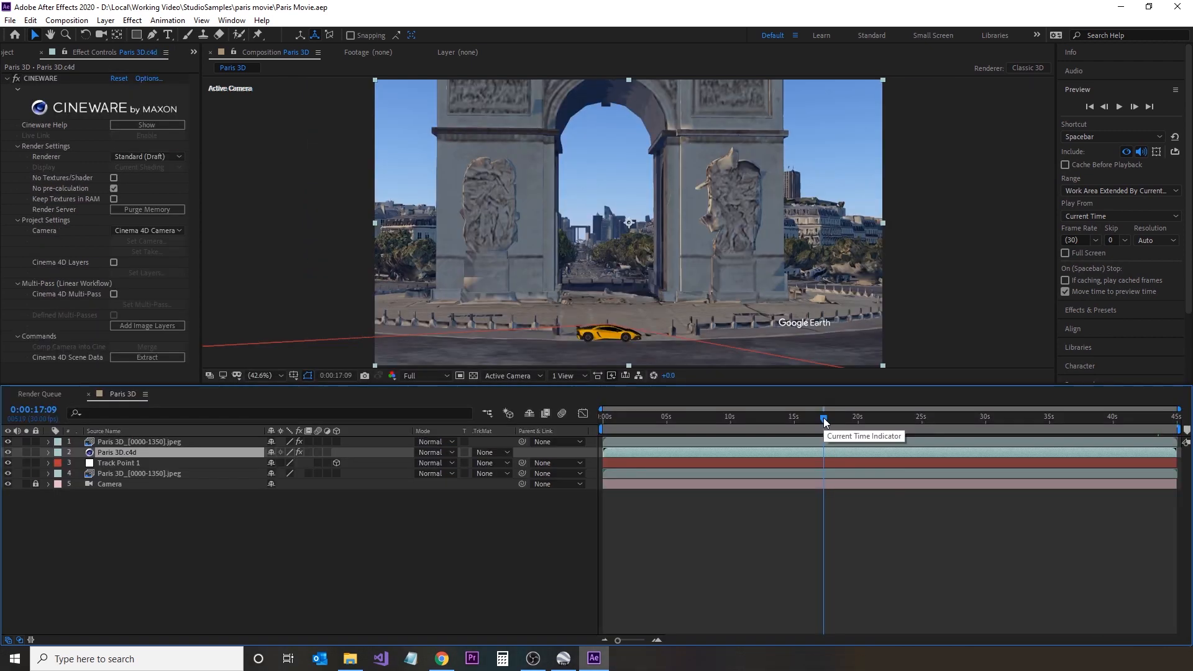
- Inspect the Lamborghini up close at 0:00:17:09 and set the Paris 3D.c4d layer's Cineware renderer to Standard (Final)
{"action": "scroll", "coordinate": [596, 347], "scroll_direction": "up", "scroll_amount": 3}
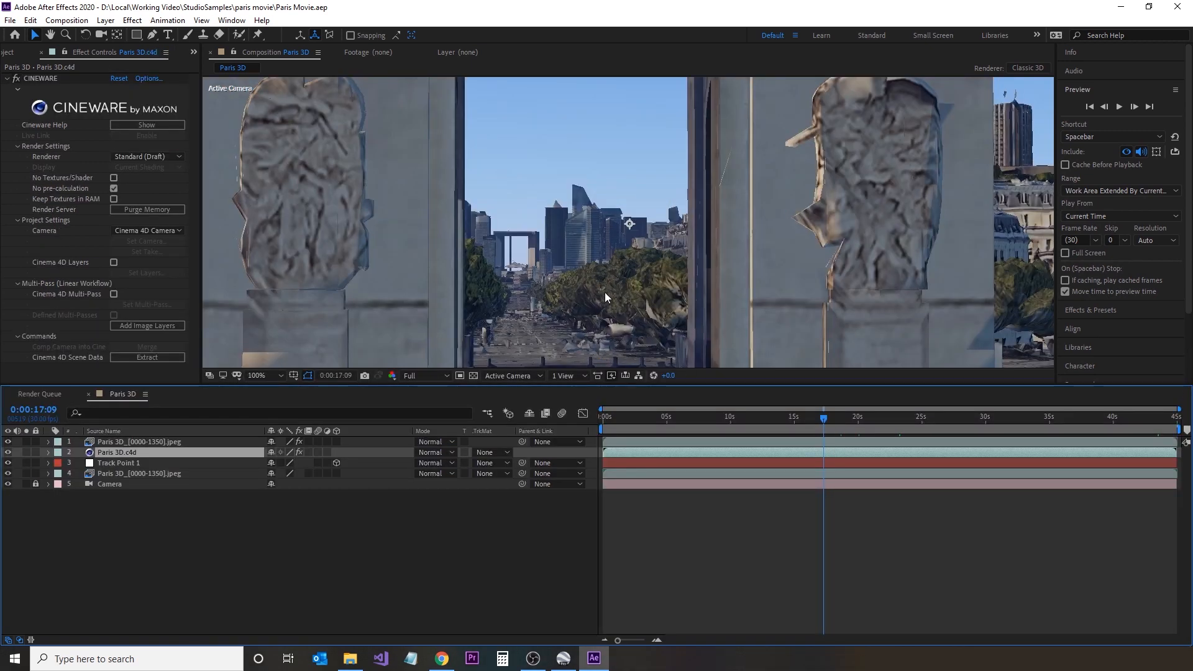
{"action": "key", "text": "h"}
{"action": "left_click_drag", "start_coordinate": [606, 319], "coordinate": [588, 106]}
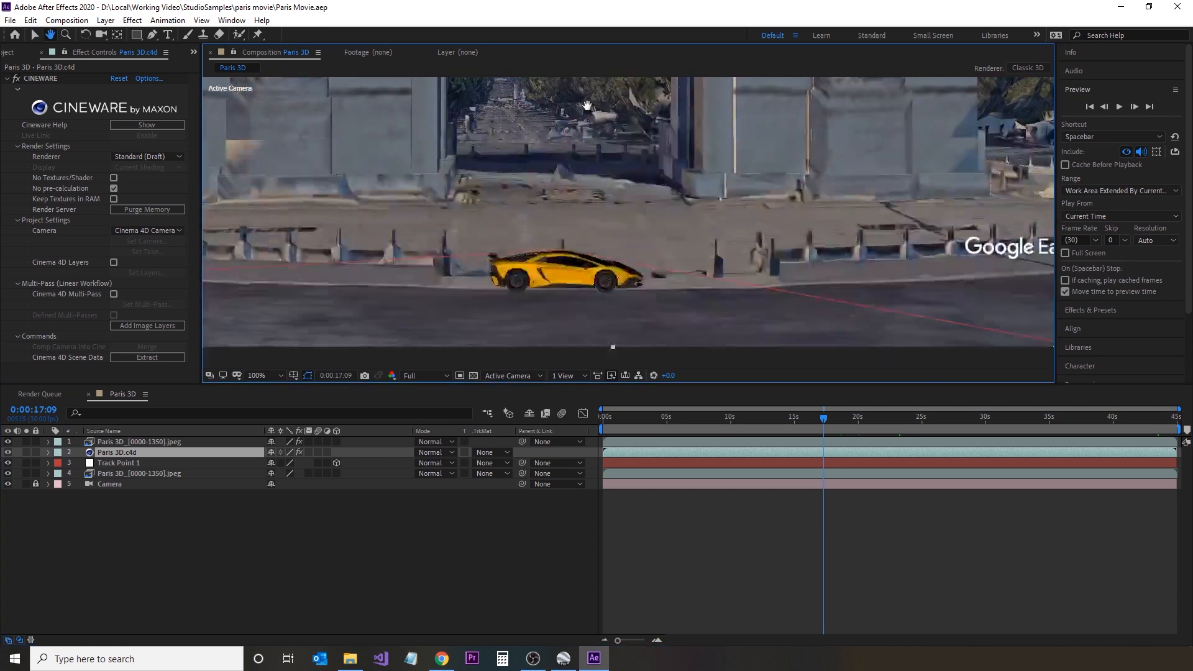
{"action": "key", "text": "v"}
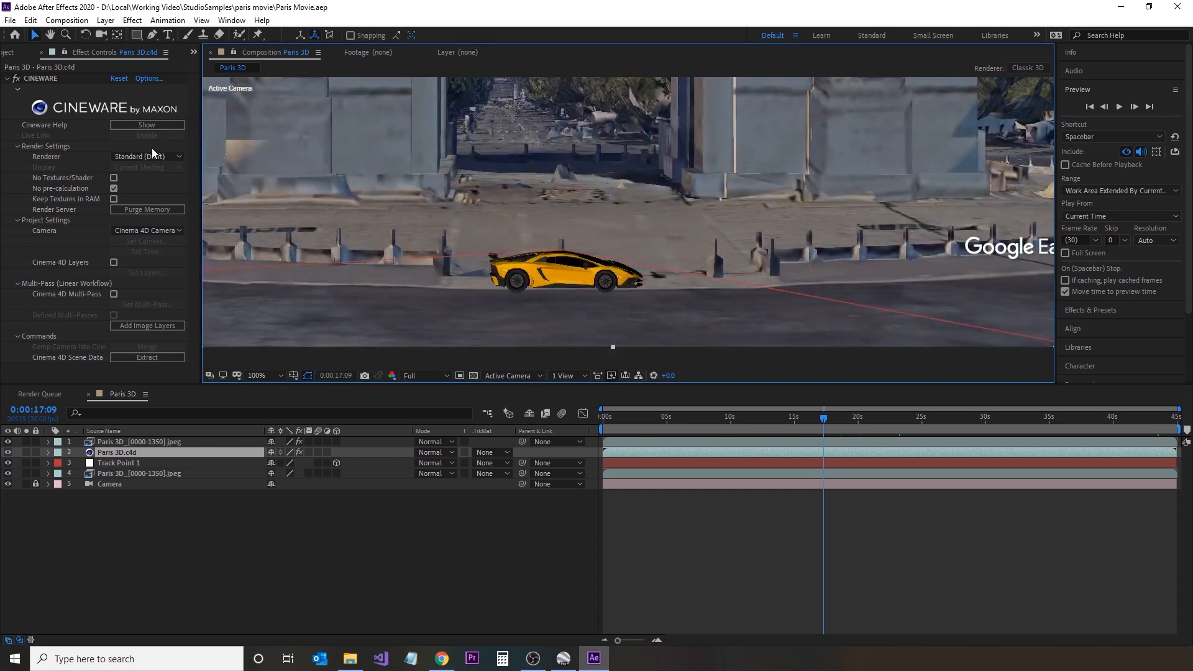
{"action": "scroll", "coordinate": [579, 272], "scroll_direction": "up", "scroll_amount": 2}
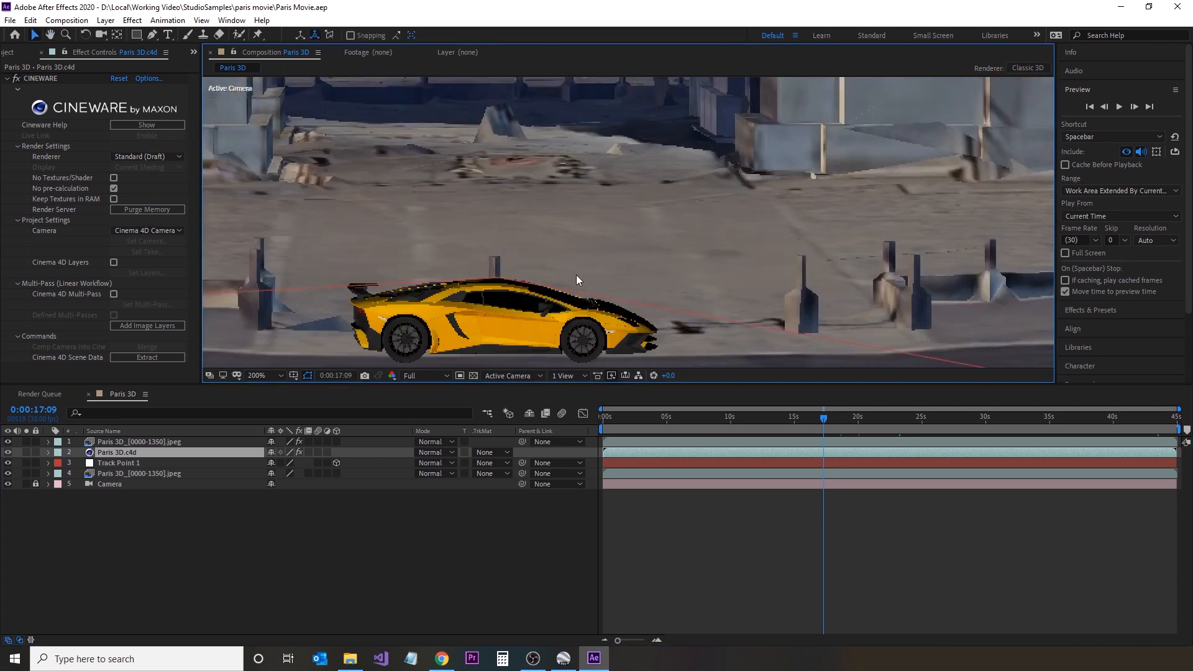
{"action": "left_click", "coordinate": [160, 157]}
{"action": "left_click", "coordinate": [159, 171]}
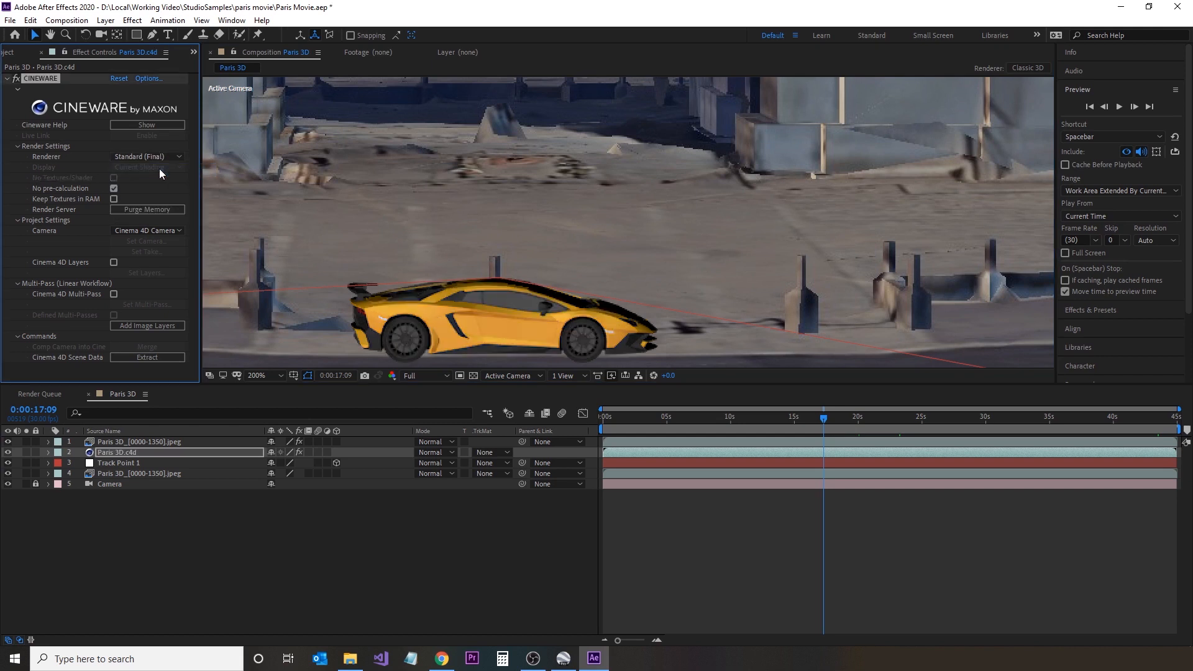
- Try the Software and OpenGL renderers on the Paris 3D.c4d layer, and return the renderer to Standard (Final)
{"action": "left_click", "coordinate": [147, 158]}
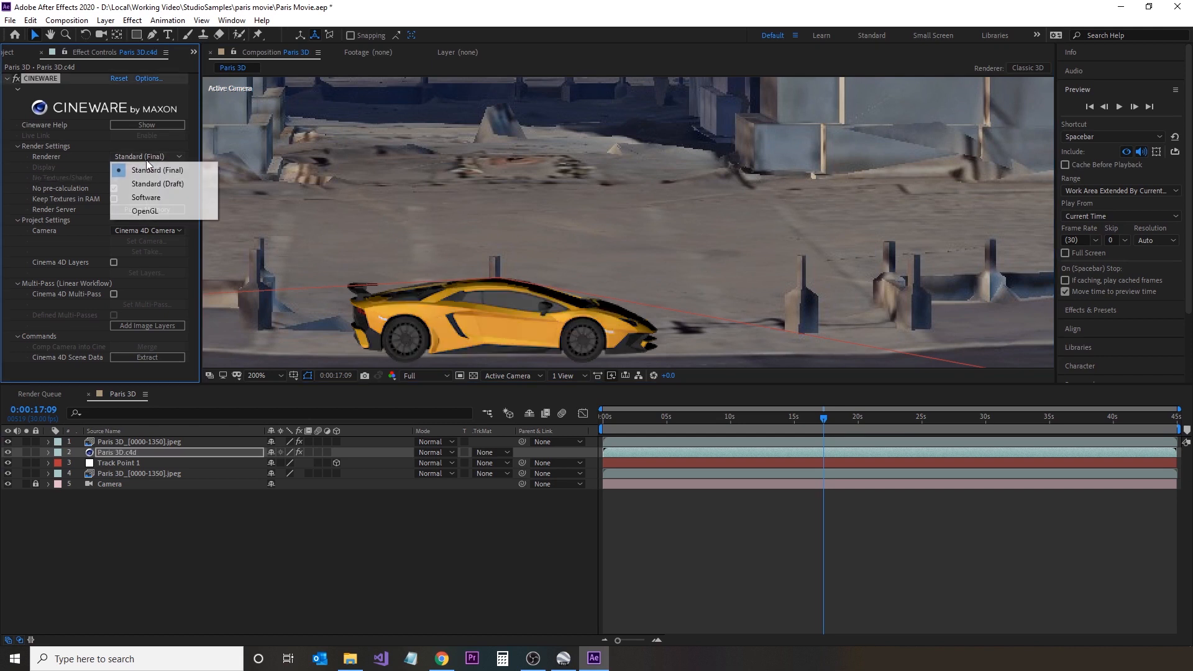
{"action": "left_click", "coordinate": [148, 198]}
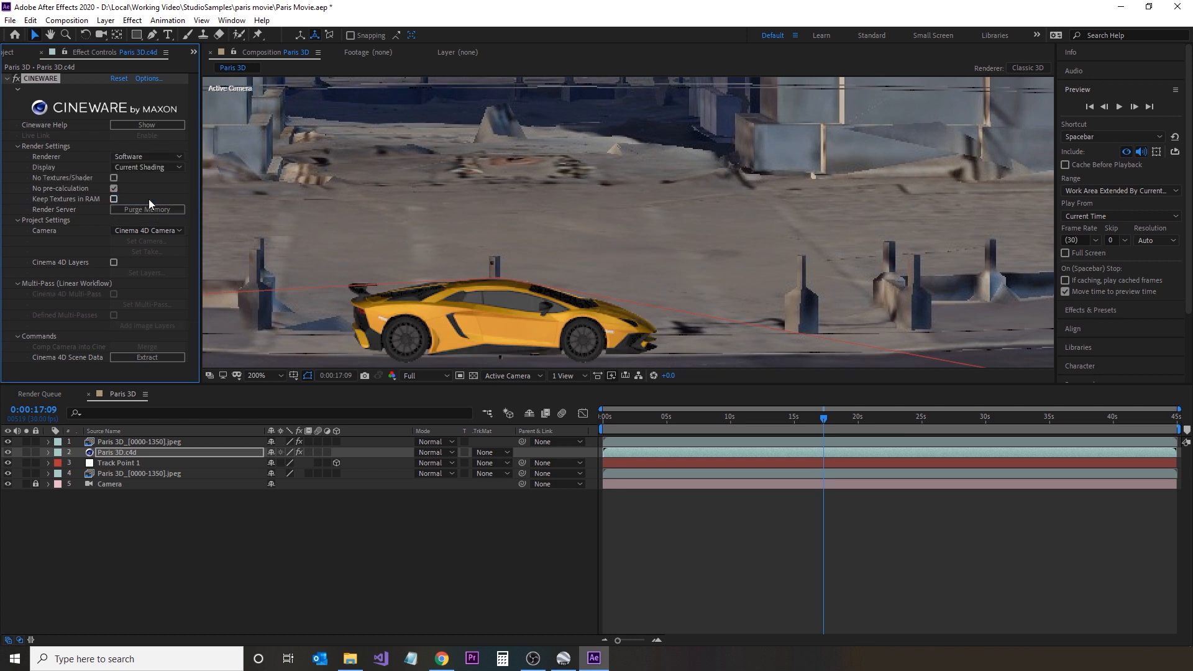
{"action": "left_click", "coordinate": [144, 161]}
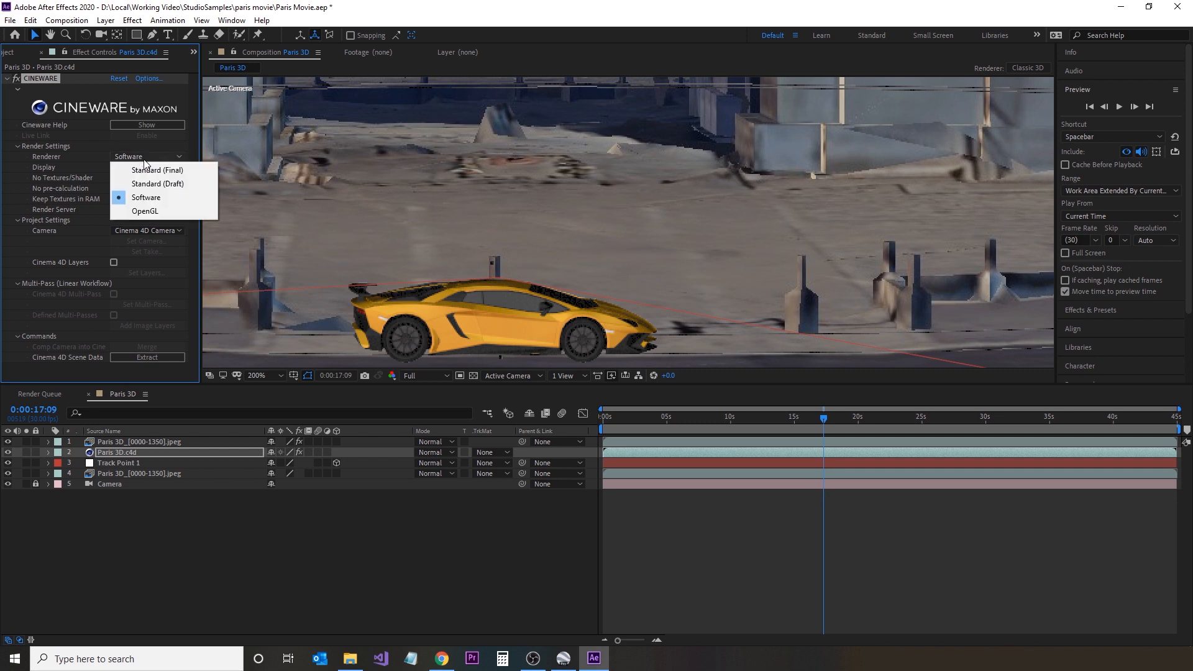
{"action": "left_click", "coordinate": [145, 210]}
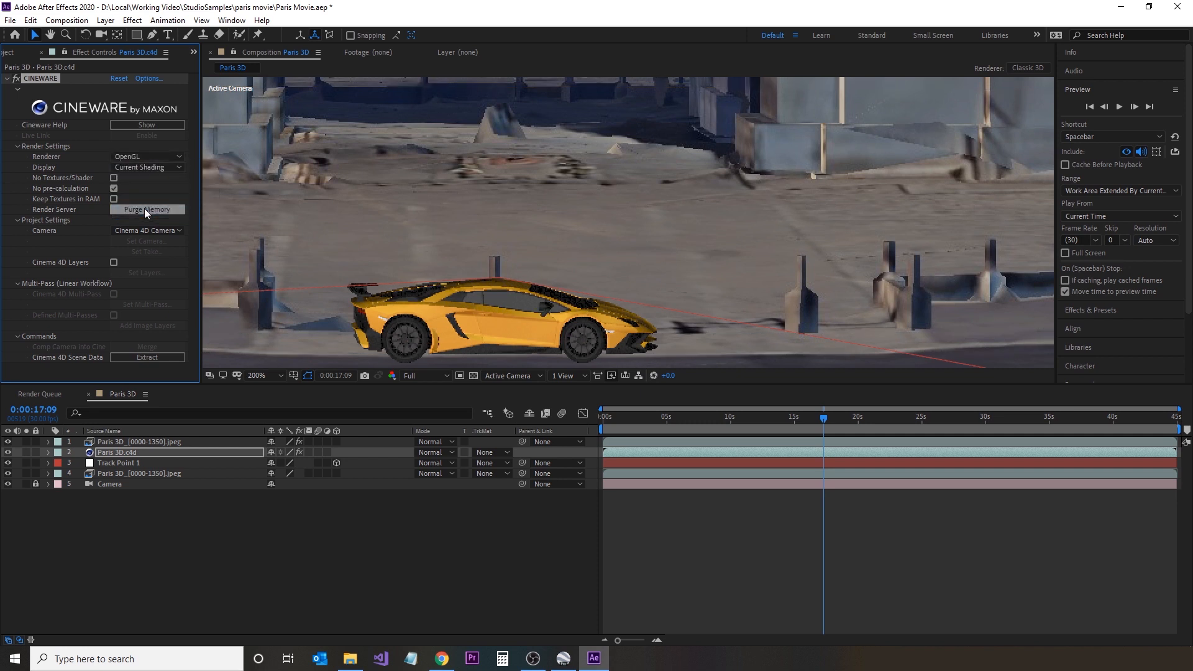
{"action": "left_click", "coordinate": [153, 157]}
{"action": "left_click", "coordinate": [157, 171]}
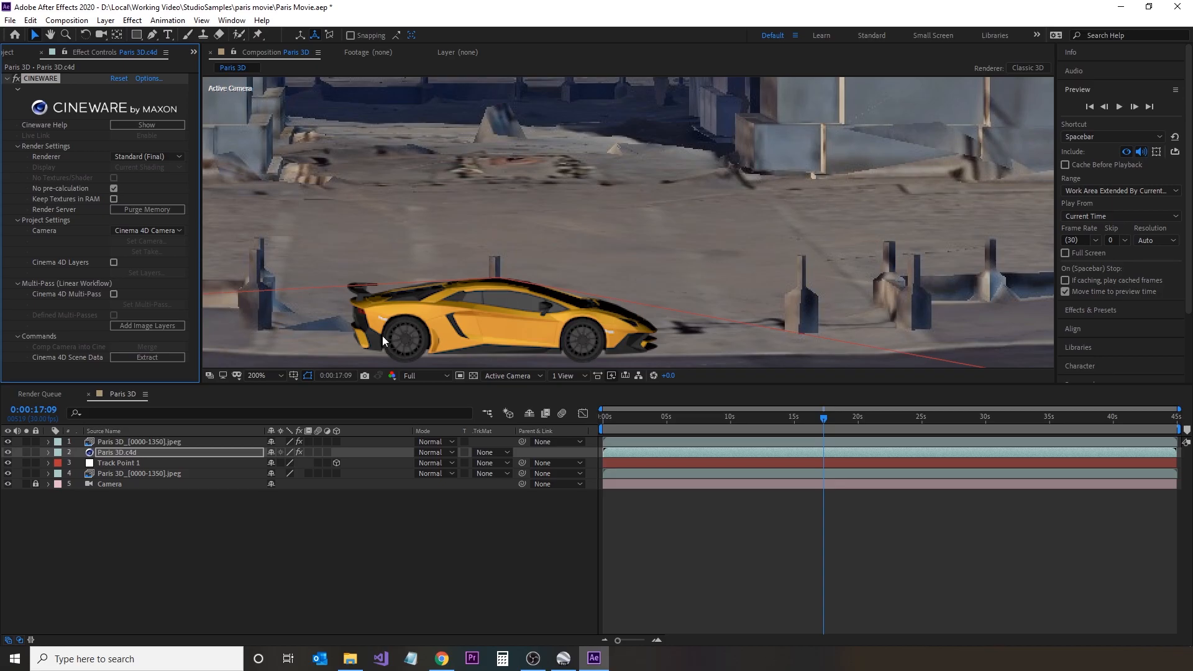
{"action": "left_click", "coordinate": [270, 376]}
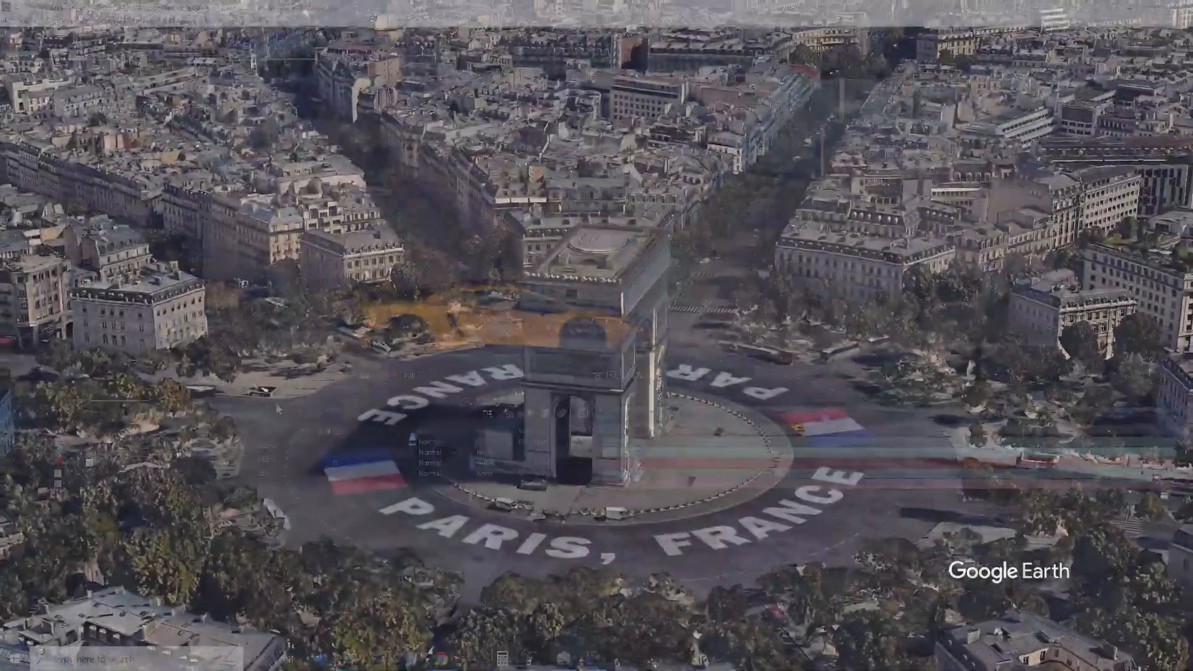